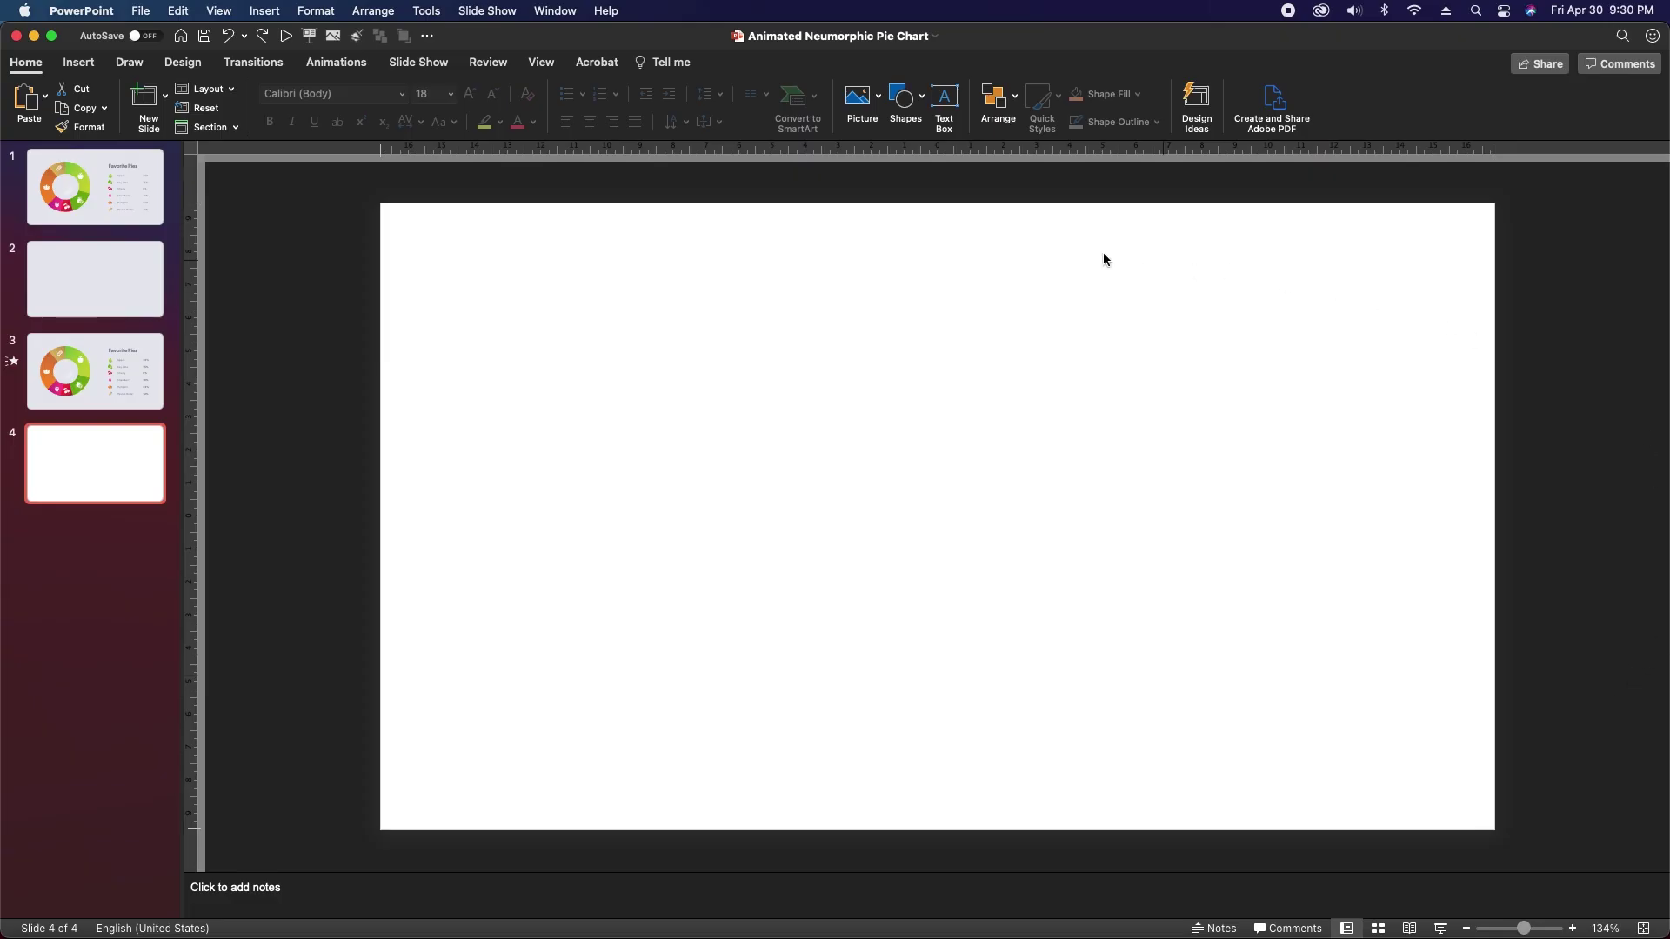
# Give slide 4 a solid light grey background of hex e7e8ed
pyautogui.click(183, 62)
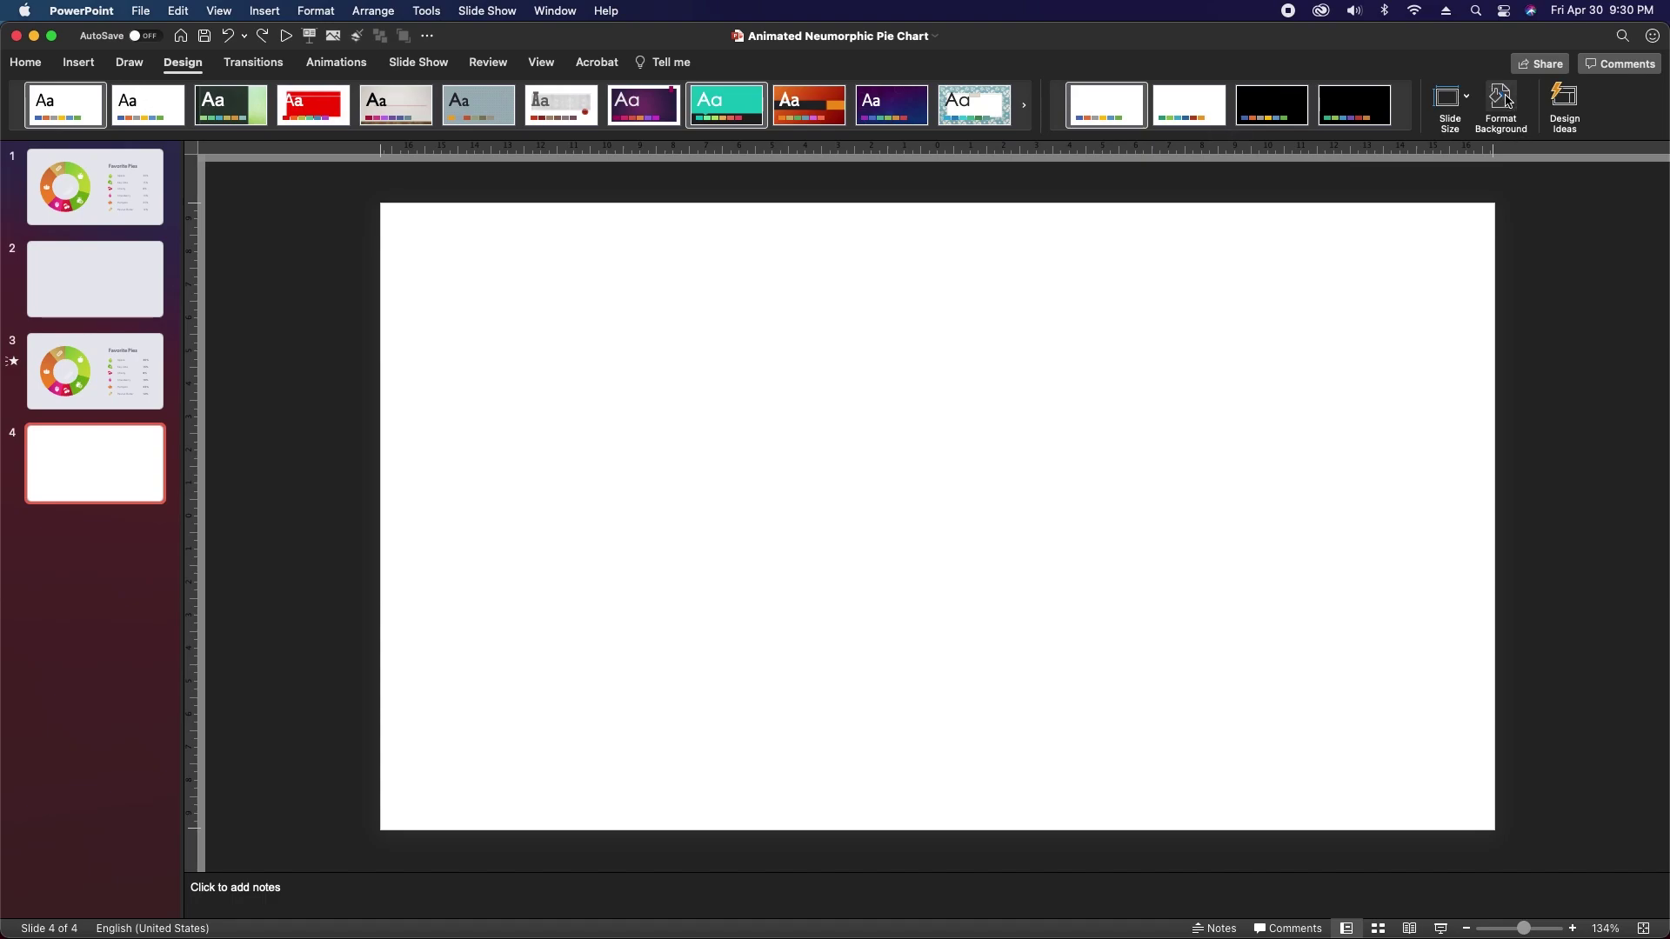
pyautogui.click(1504, 101)
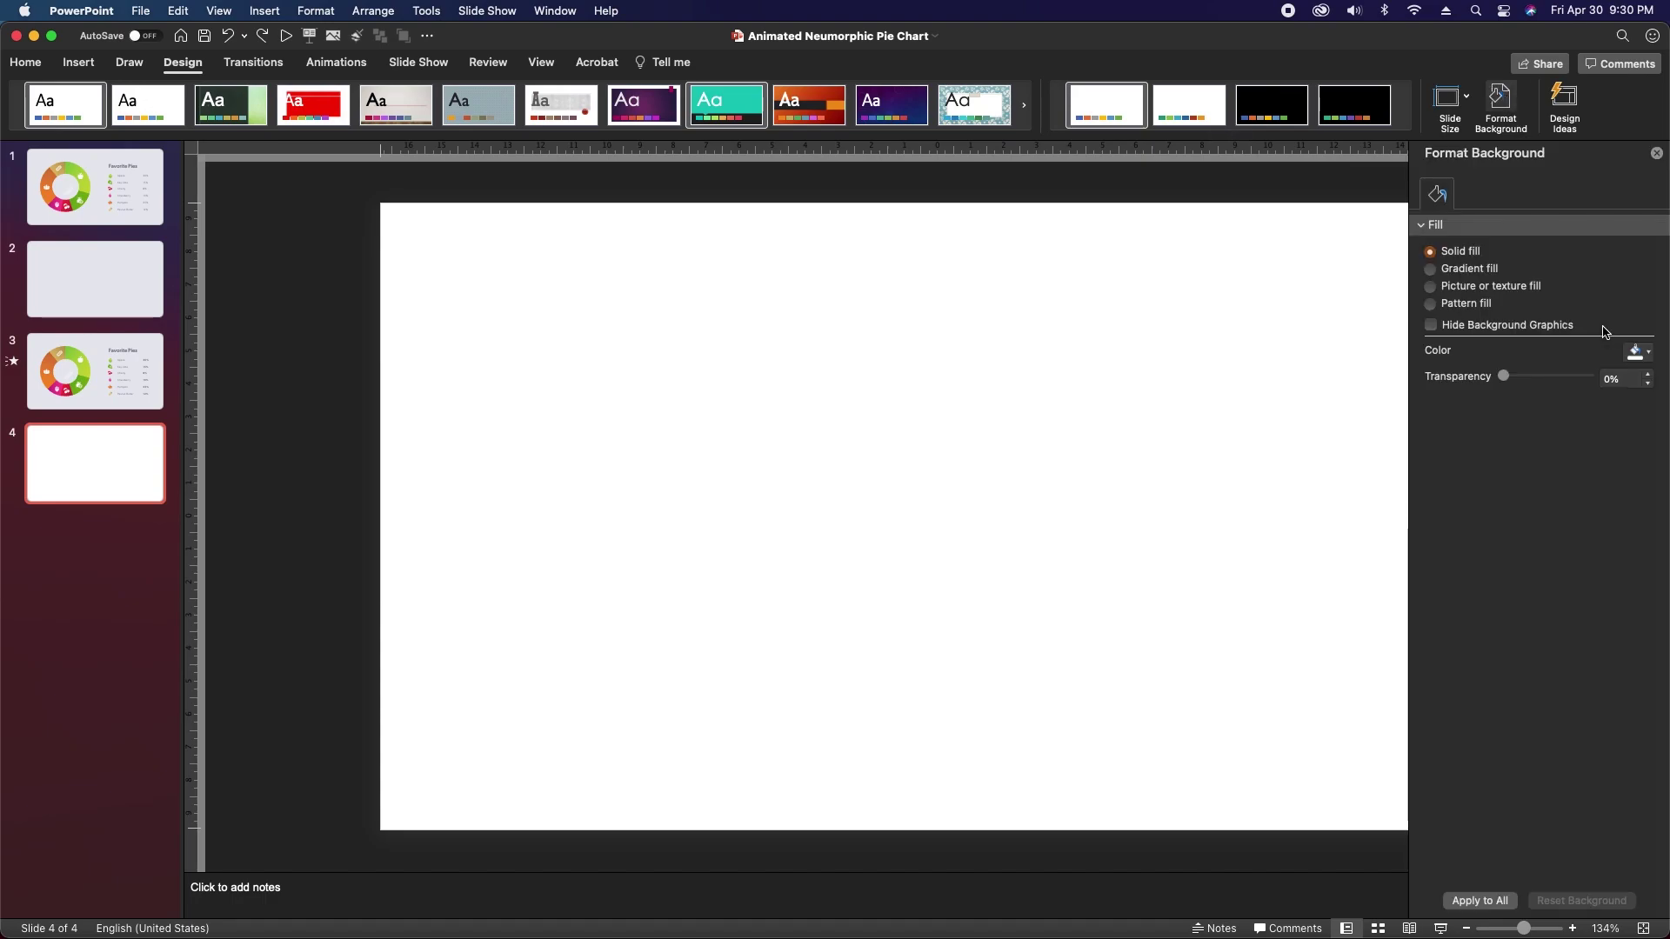
pyautogui.click(1639, 352)
pyautogui.click(1565, 630)
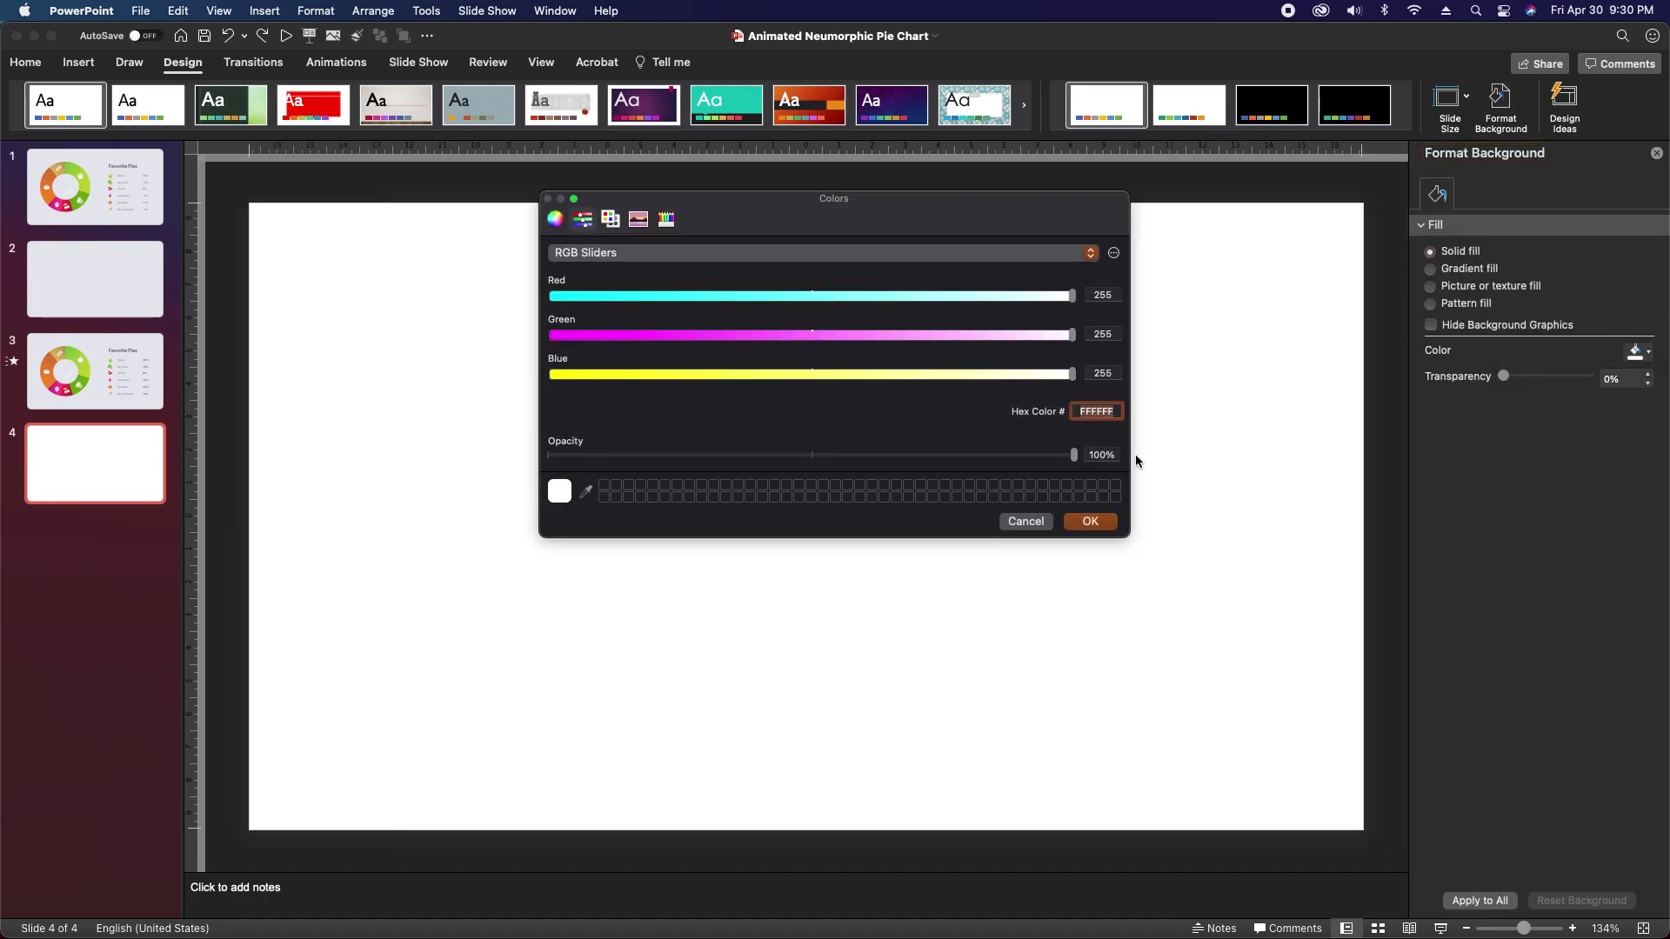
pyautogui.write('e7e8ed')
pyautogui.click(1098, 521)
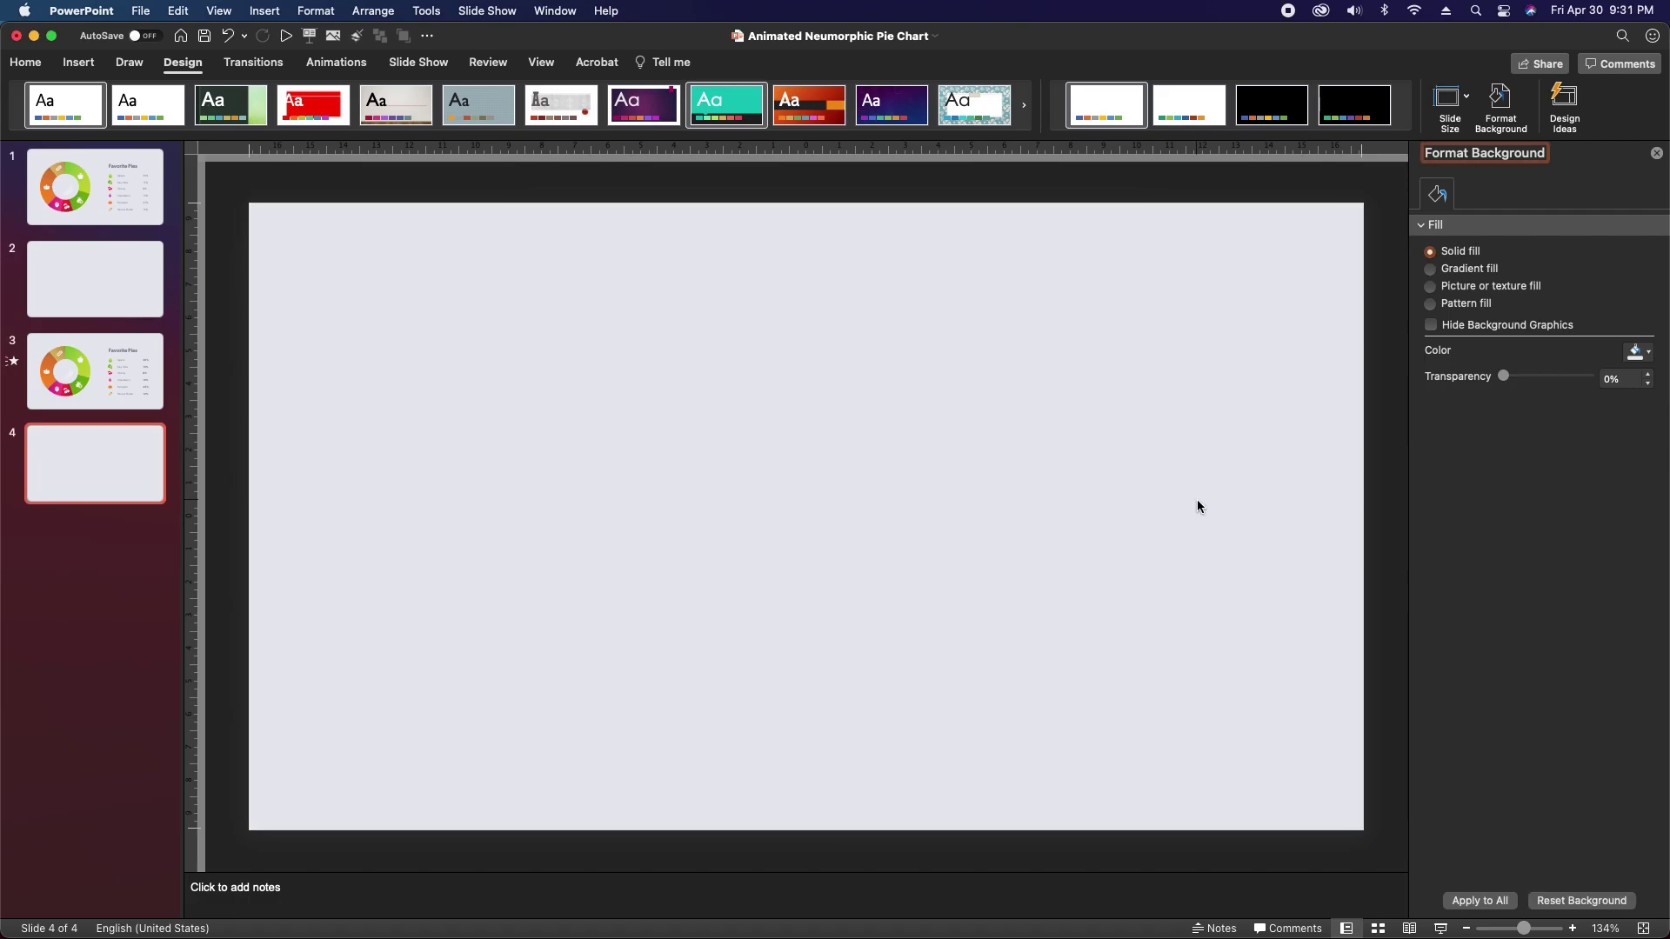
pyautogui.click(25, 62)
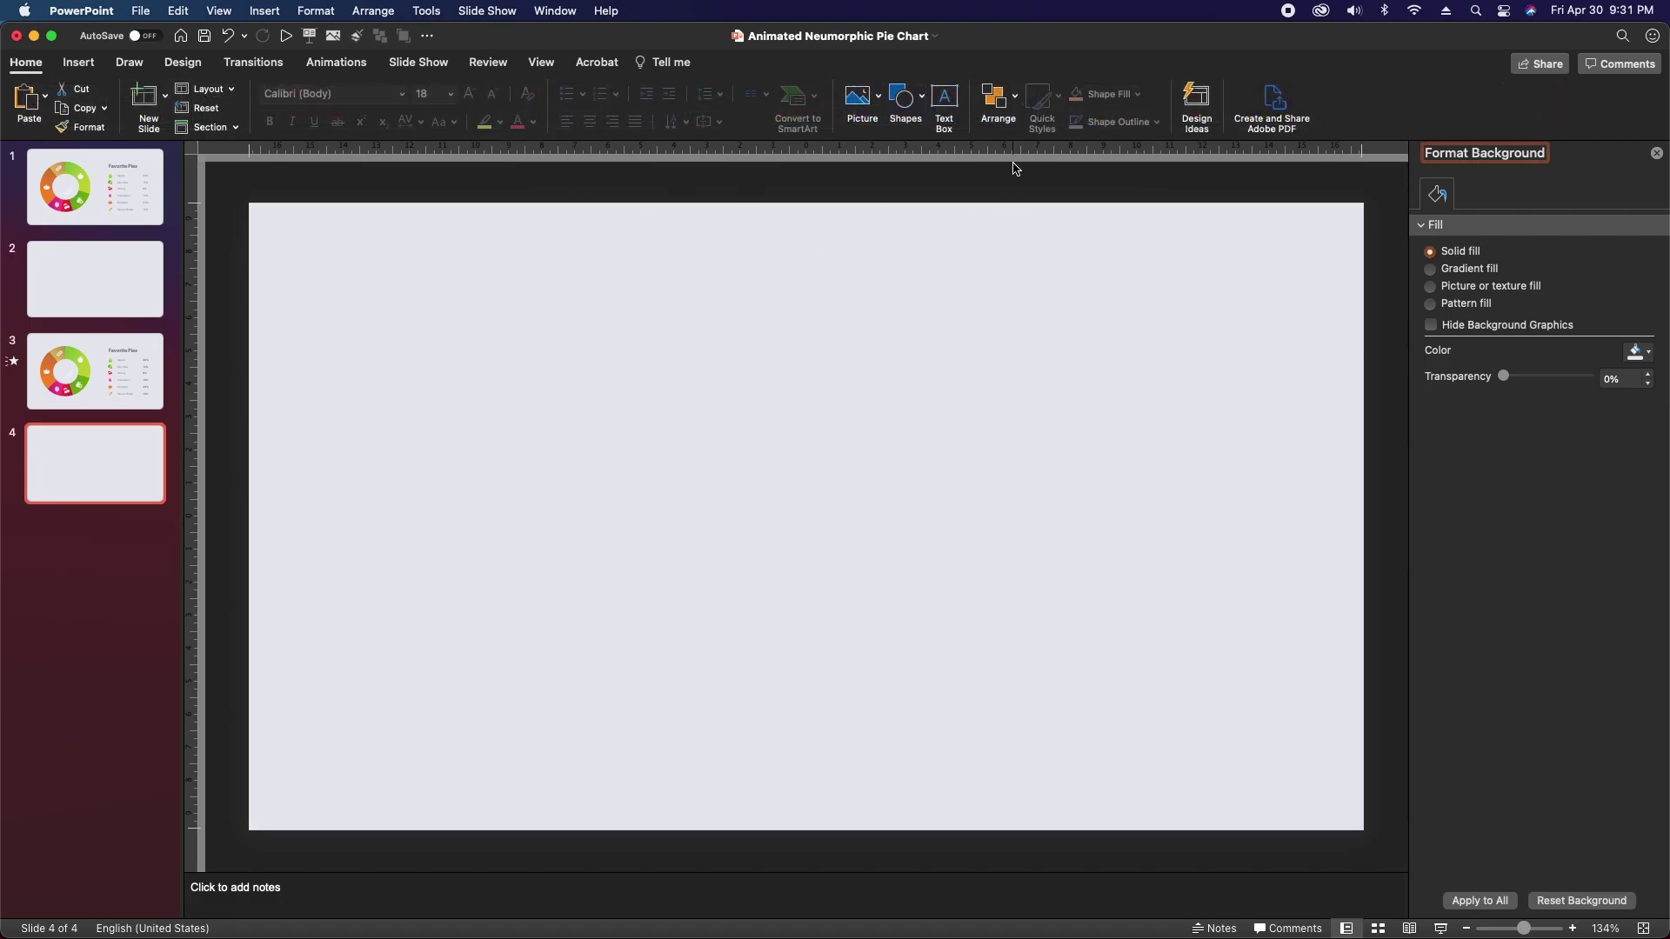
# Draw an oval and size it to a 14 × 14 cm circle
pyautogui.click(898, 101)
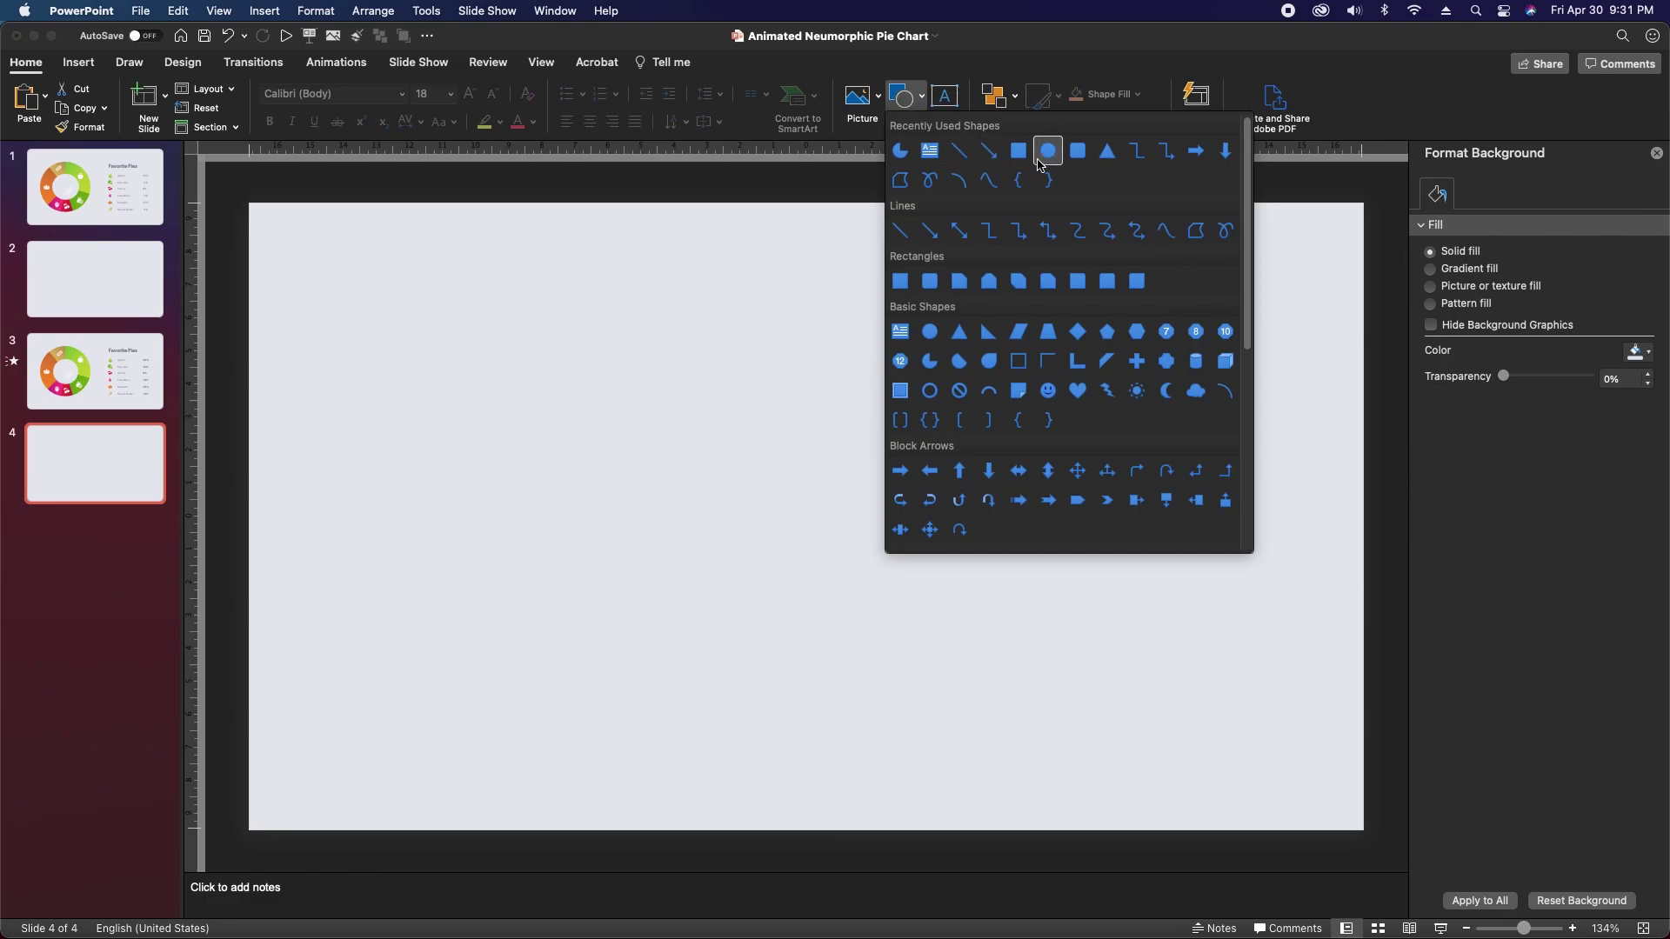
pyautogui.click(930, 332)
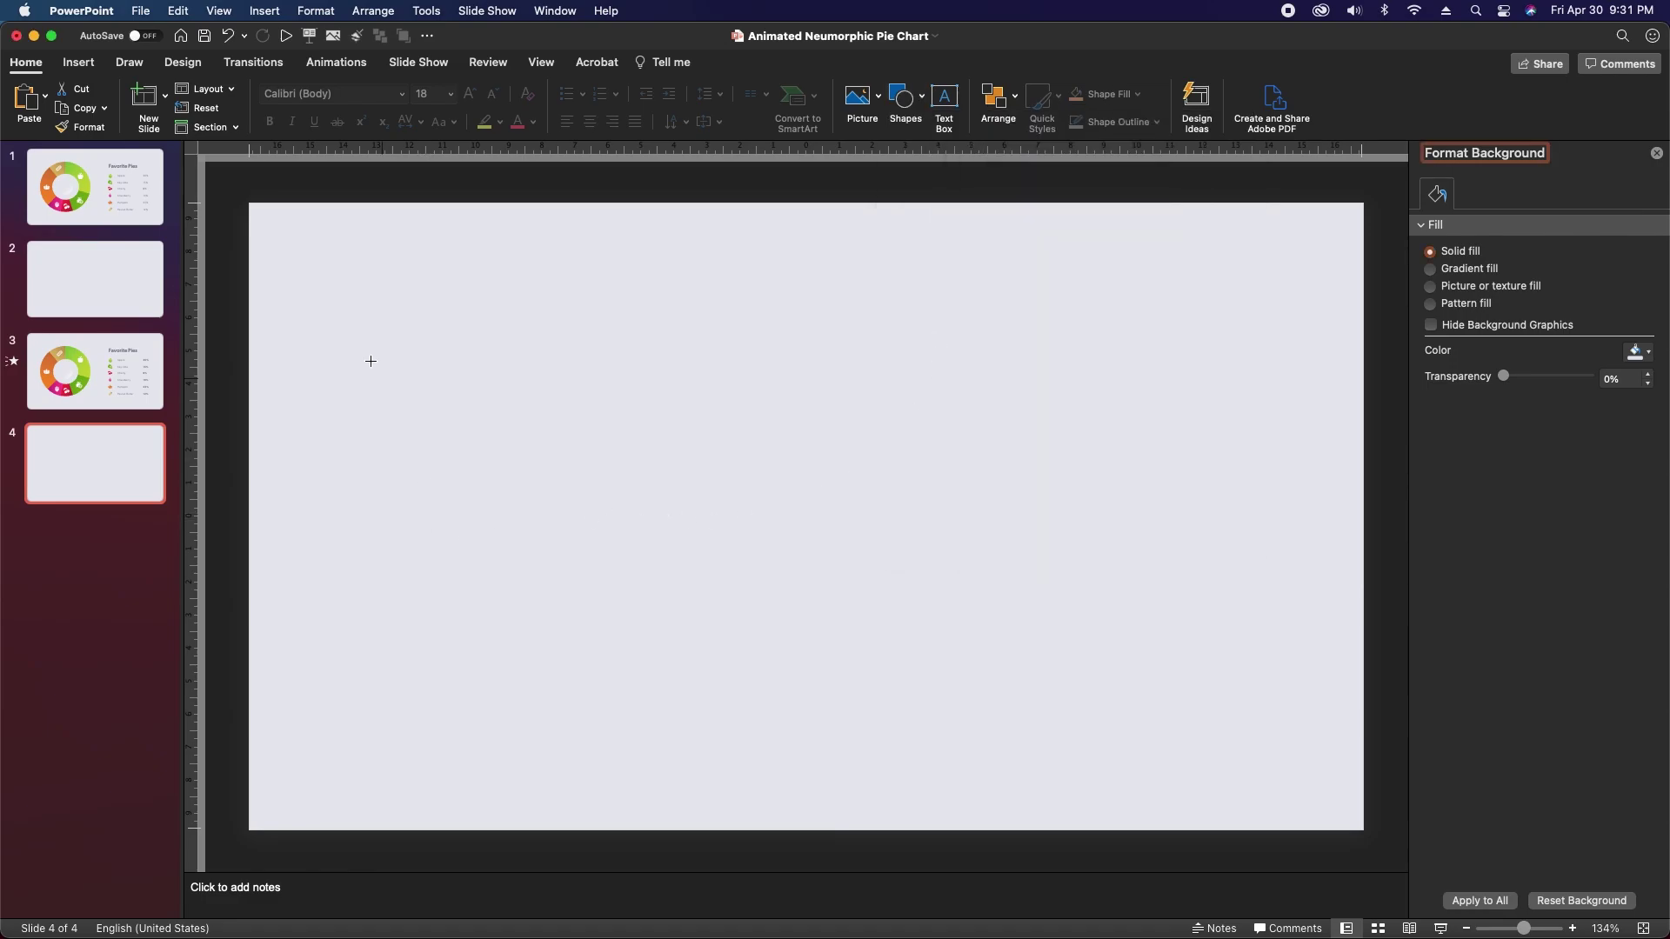
pyautogui.moveTo(339, 320); pyautogui.dragTo(769, 557)
pyautogui.click(1511, 226)
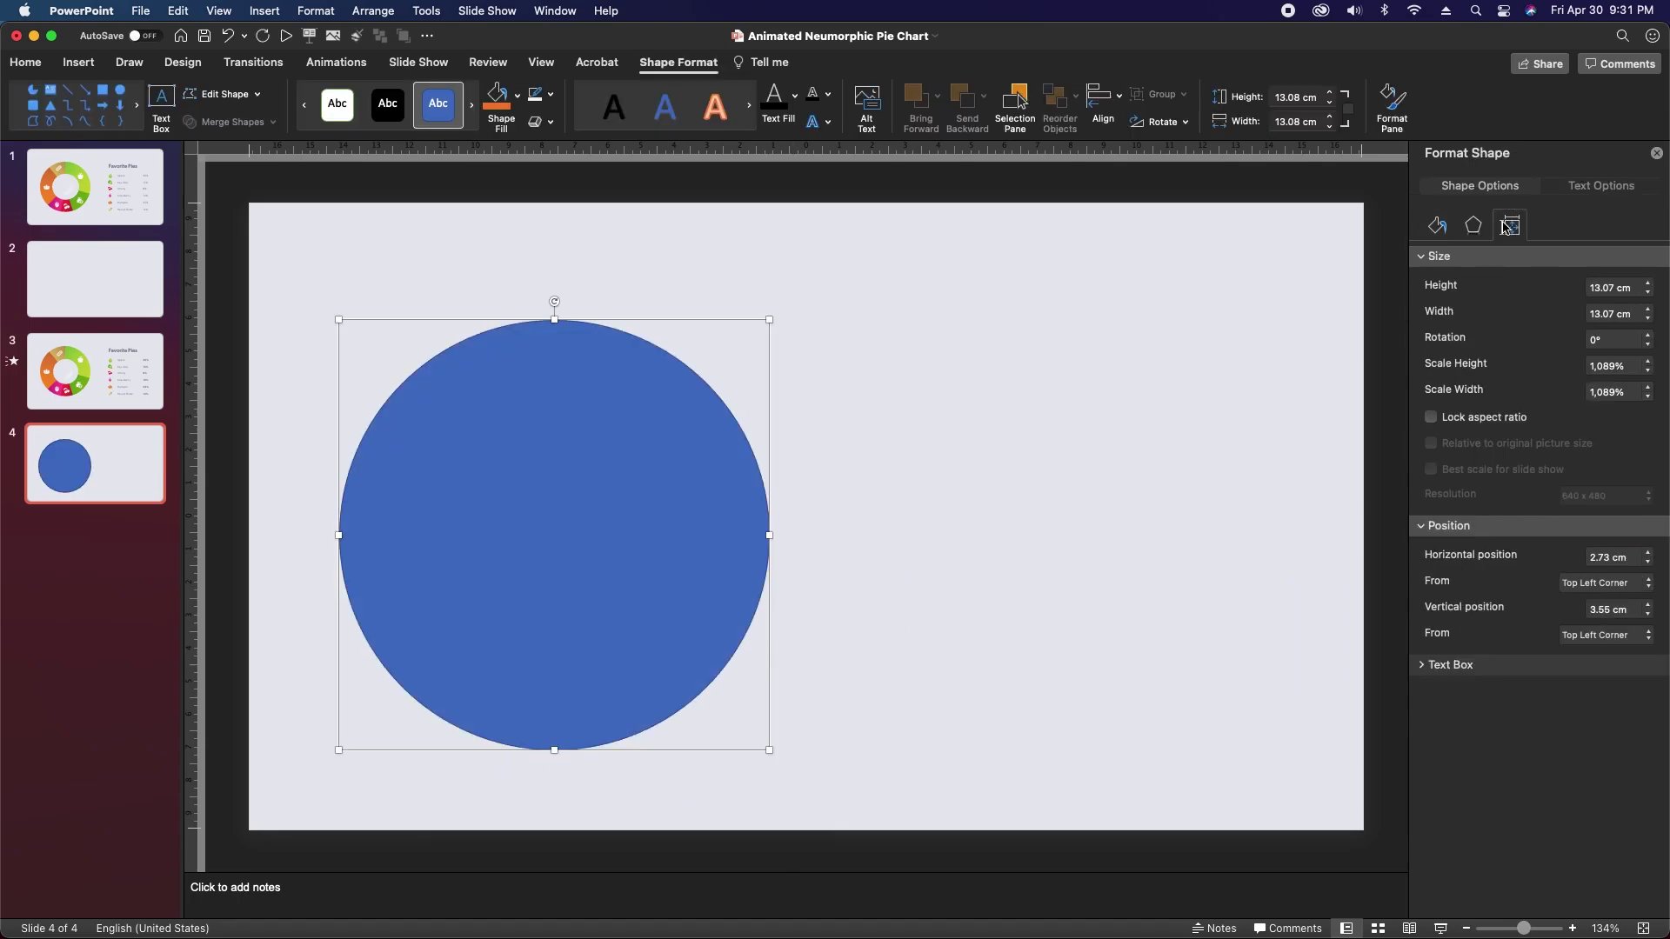
pyautogui.click(1603, 288)
pyautogui.doubleClick(1603, 288)
pyautogui.write('14')
pyautogui.press('Tab')
pyautogui.write('14')
pyautogui.press('Return')
pyautogui.click(549, 537)
# Move the circle higher and set its horizontal position to 2 cm
pyautogui.moveTo(549, 537); pyautogui.dragTo(544, 500)
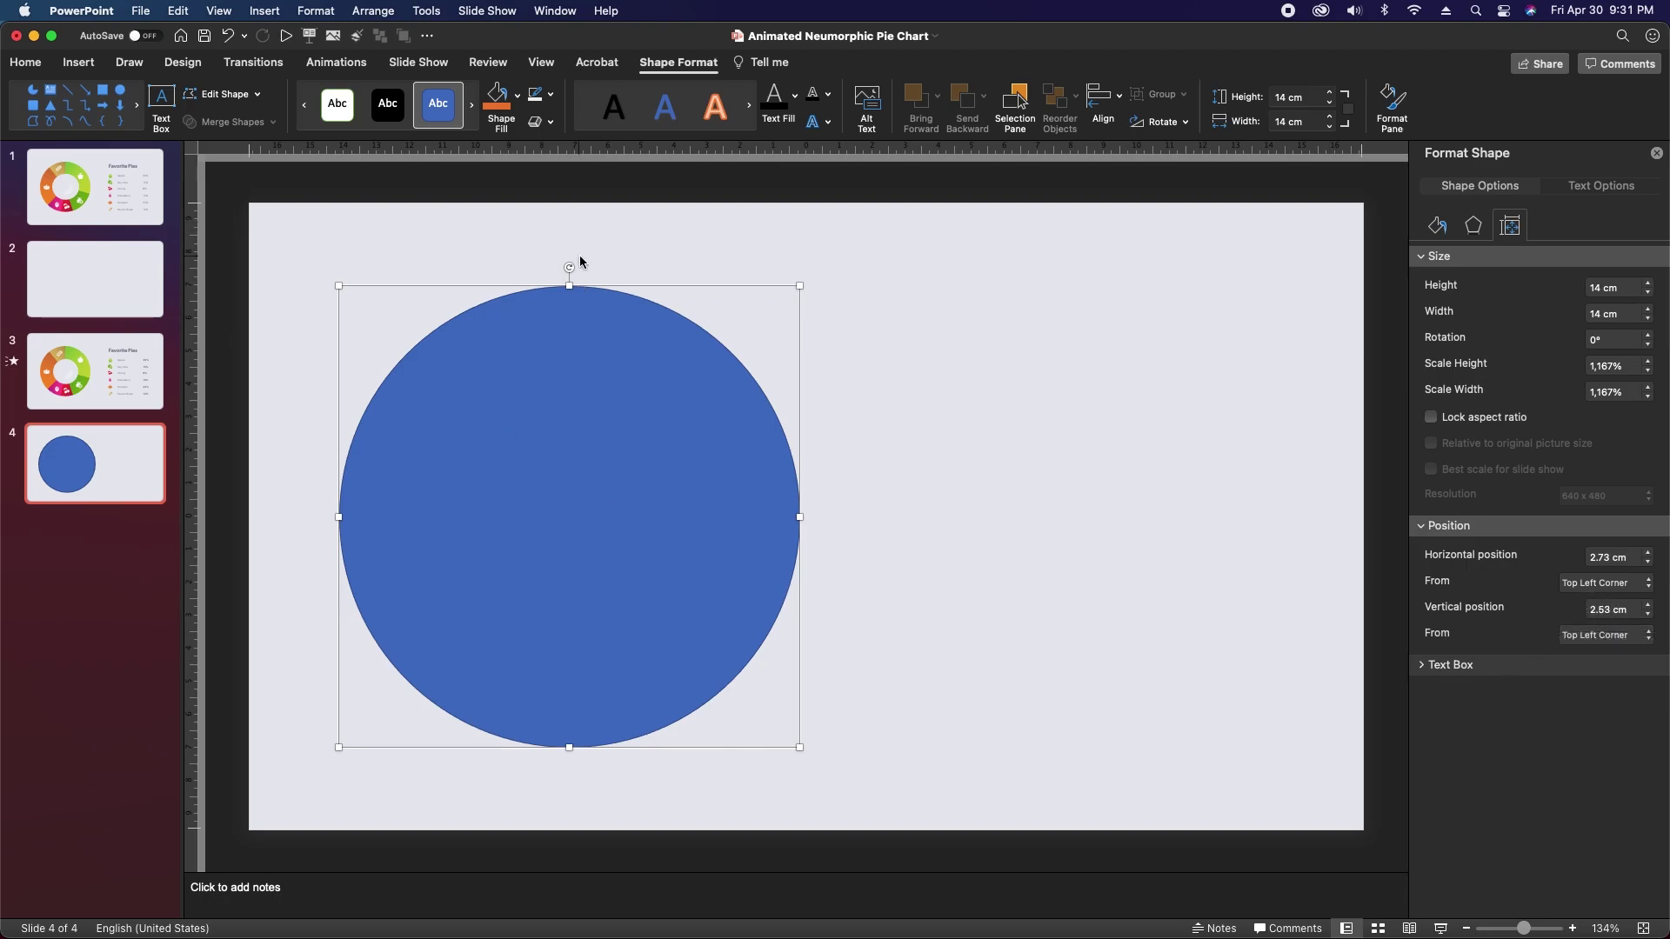
pyautogui.click(1601, 554)
pyautogui.press('BackSpace')
pyautogui.press('BackSpace')
pyautogui.press('BackSpace')
pyautogui.press('Return')
pyautogui.click(1440, 226)
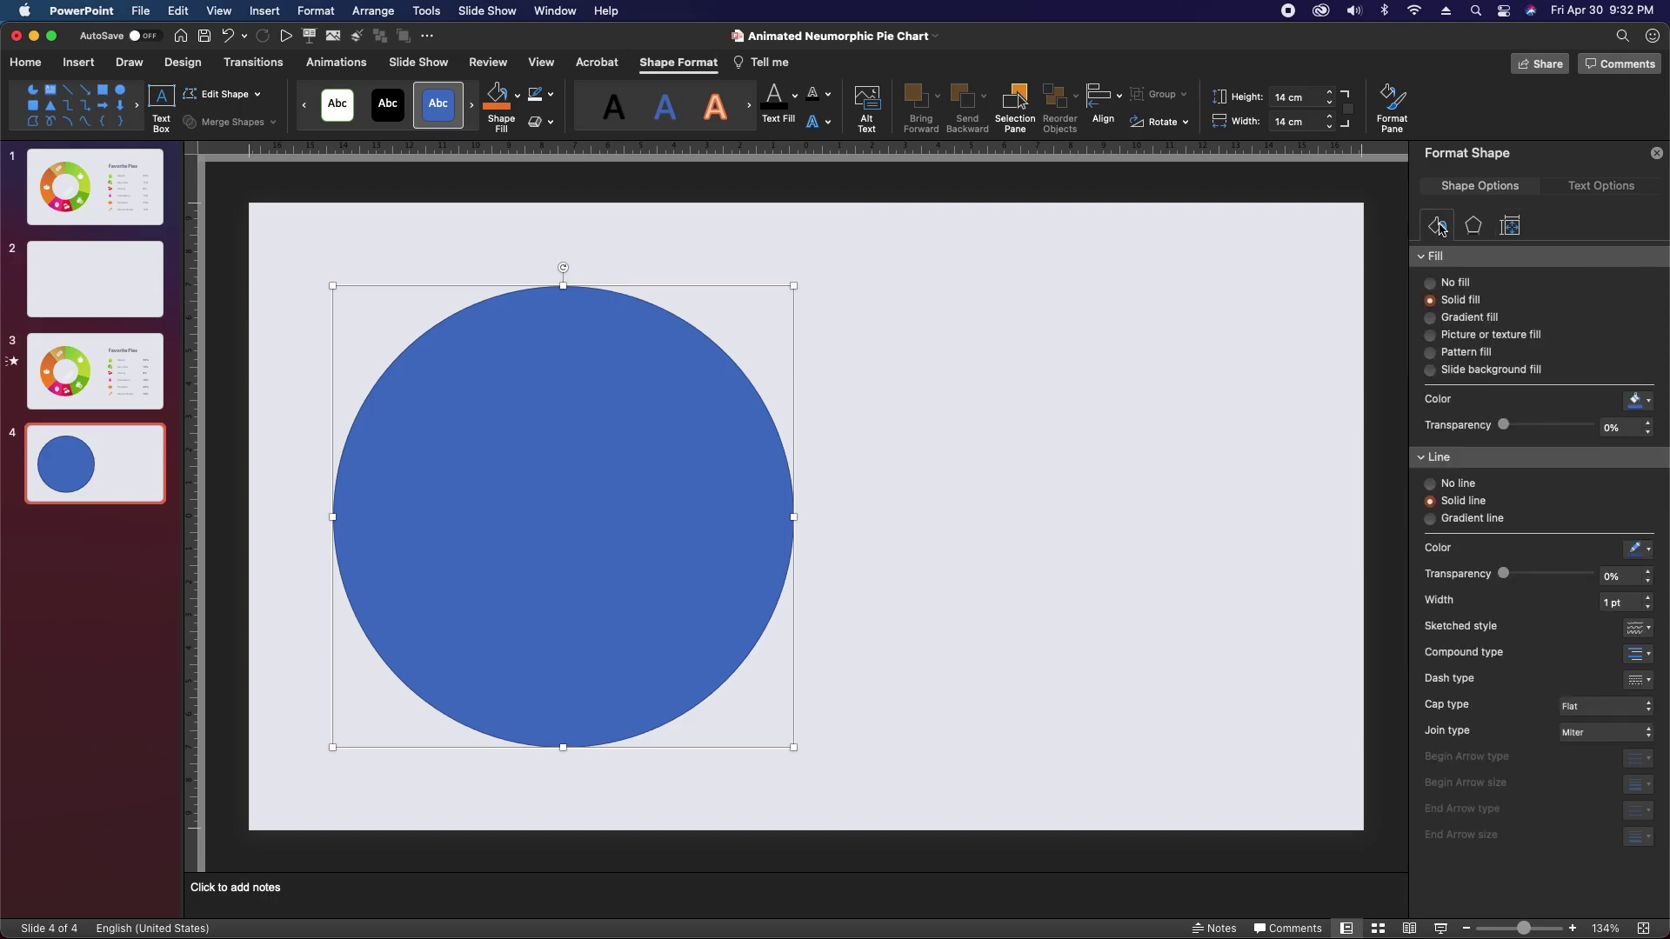
# Remove the circle's outline and fill it with the background grey
pyautogui.click(1430, 484)
pyautogui.click(1640, 401)
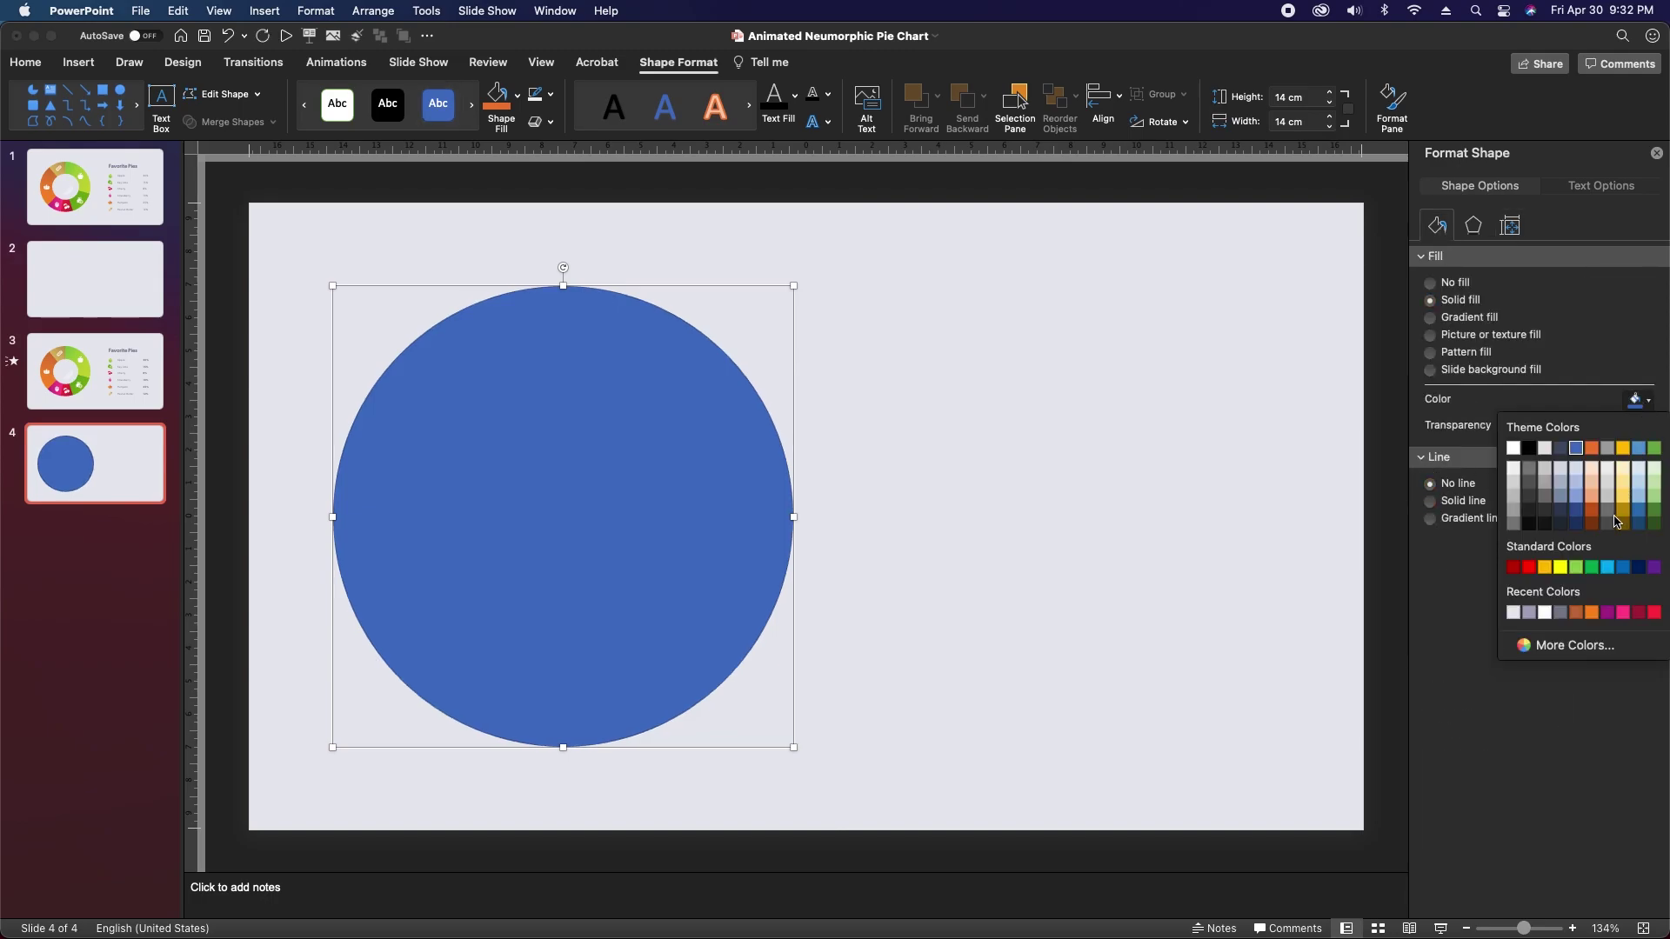
pyautogui.click(1514, 612)
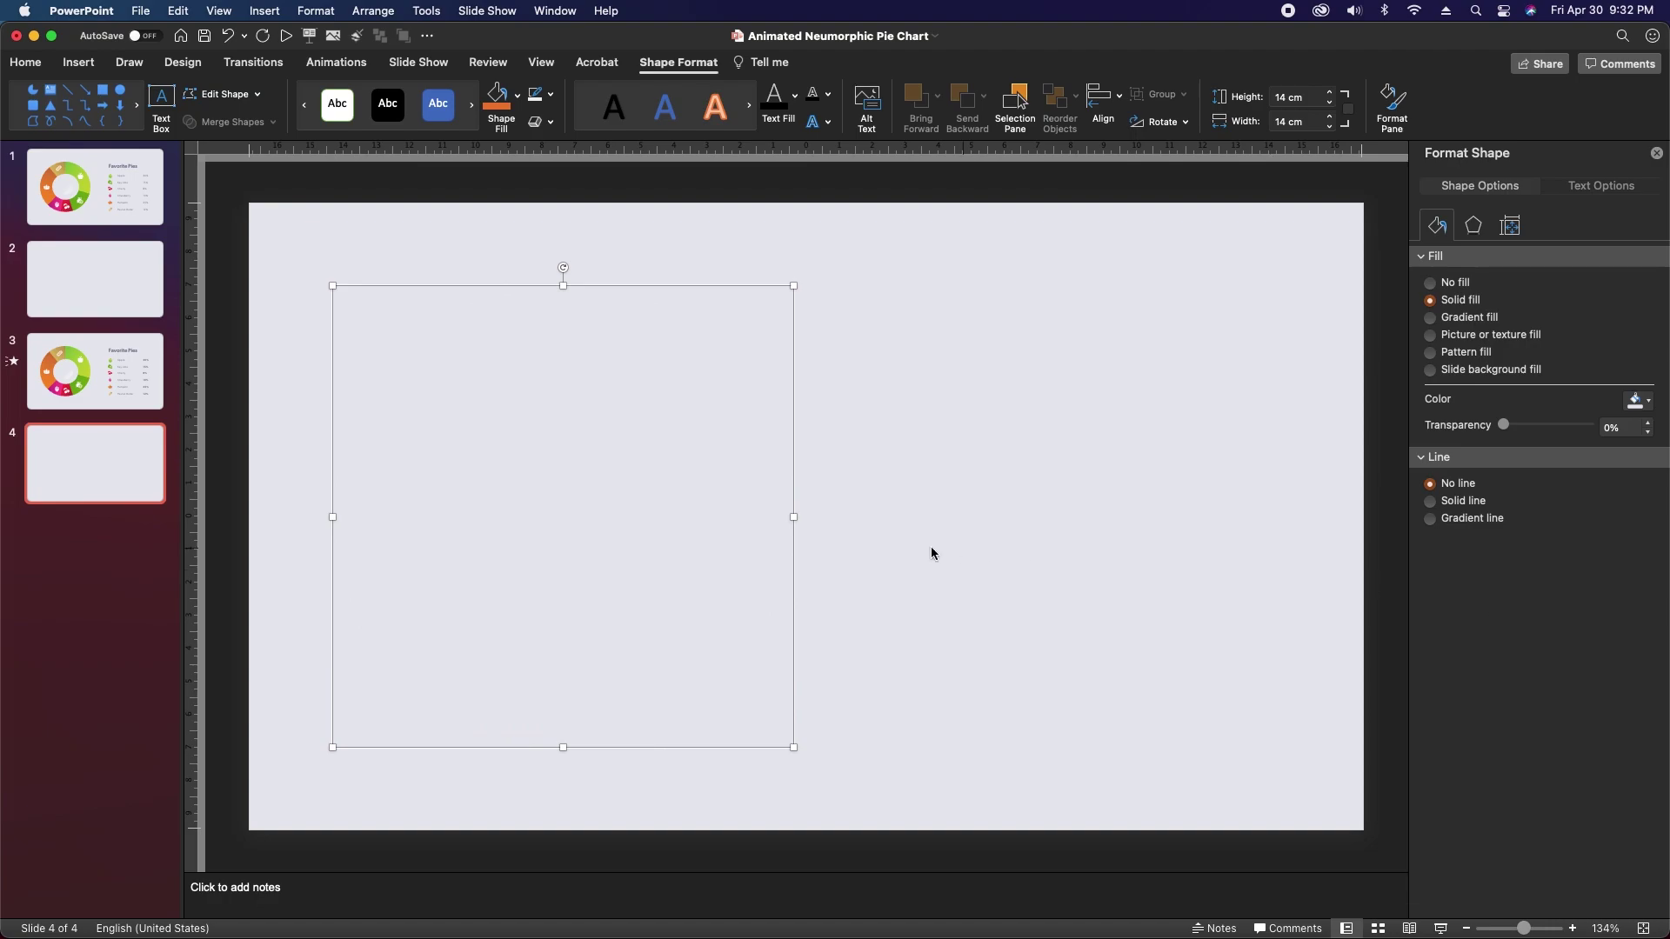
# Add an outer shadow in hex a1a5be with 20 pt blur and 10 pt distance
pyautogui.click(1479, 229)
pyautogui.click(1639, 287)
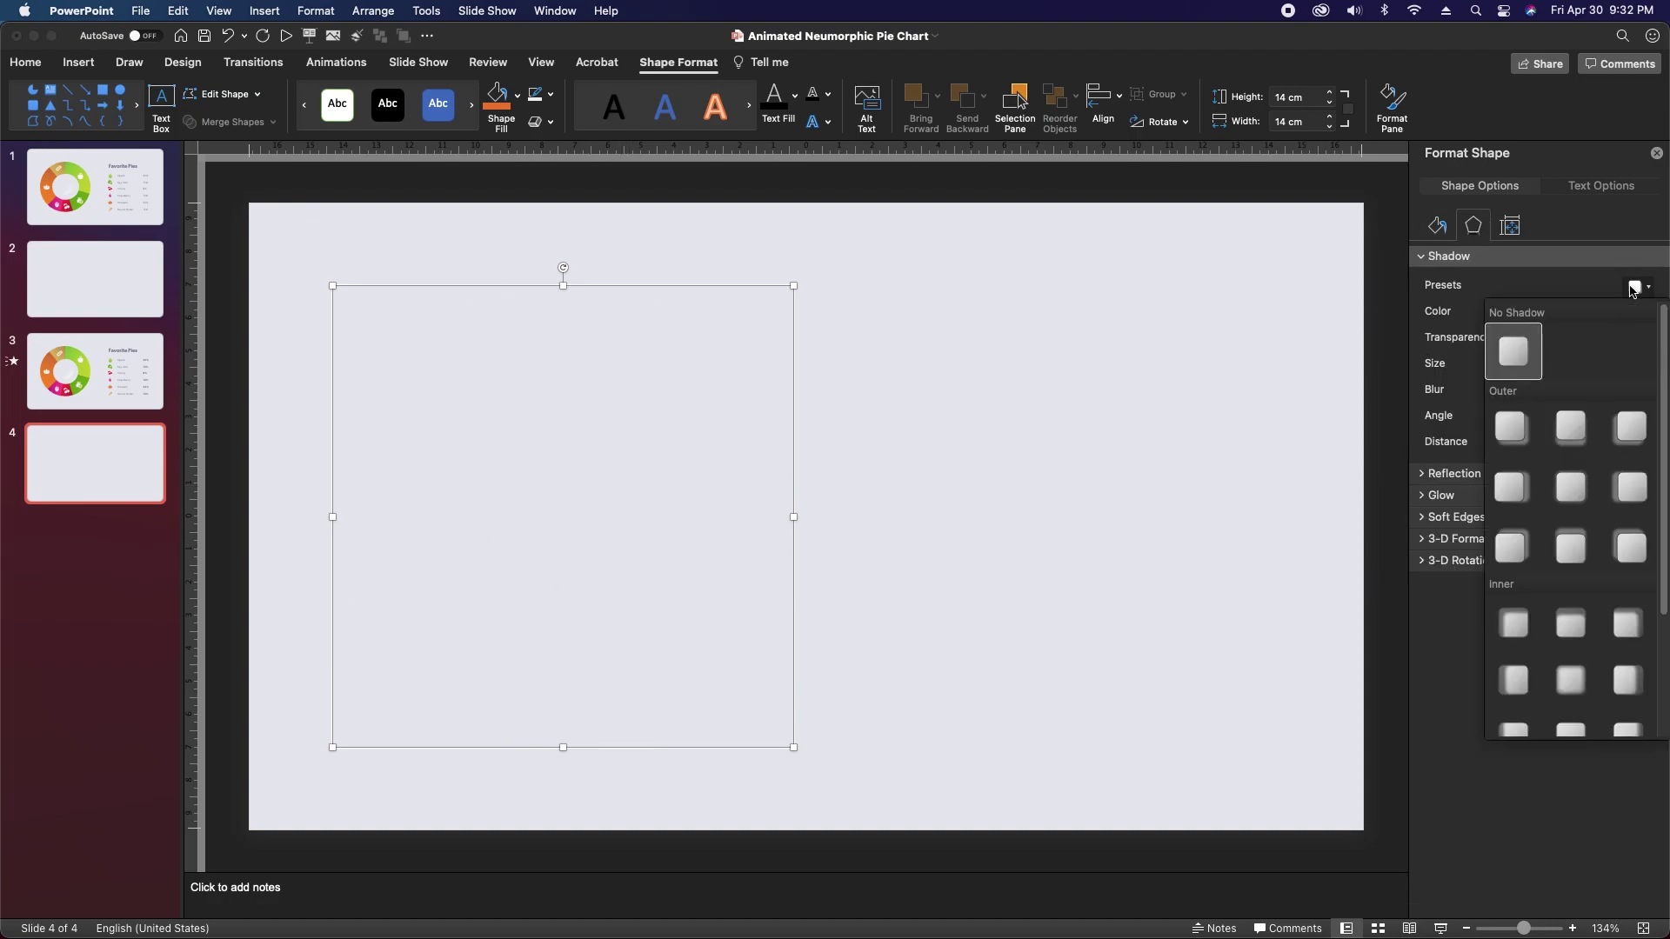
pyautogui.click(1509, 442)
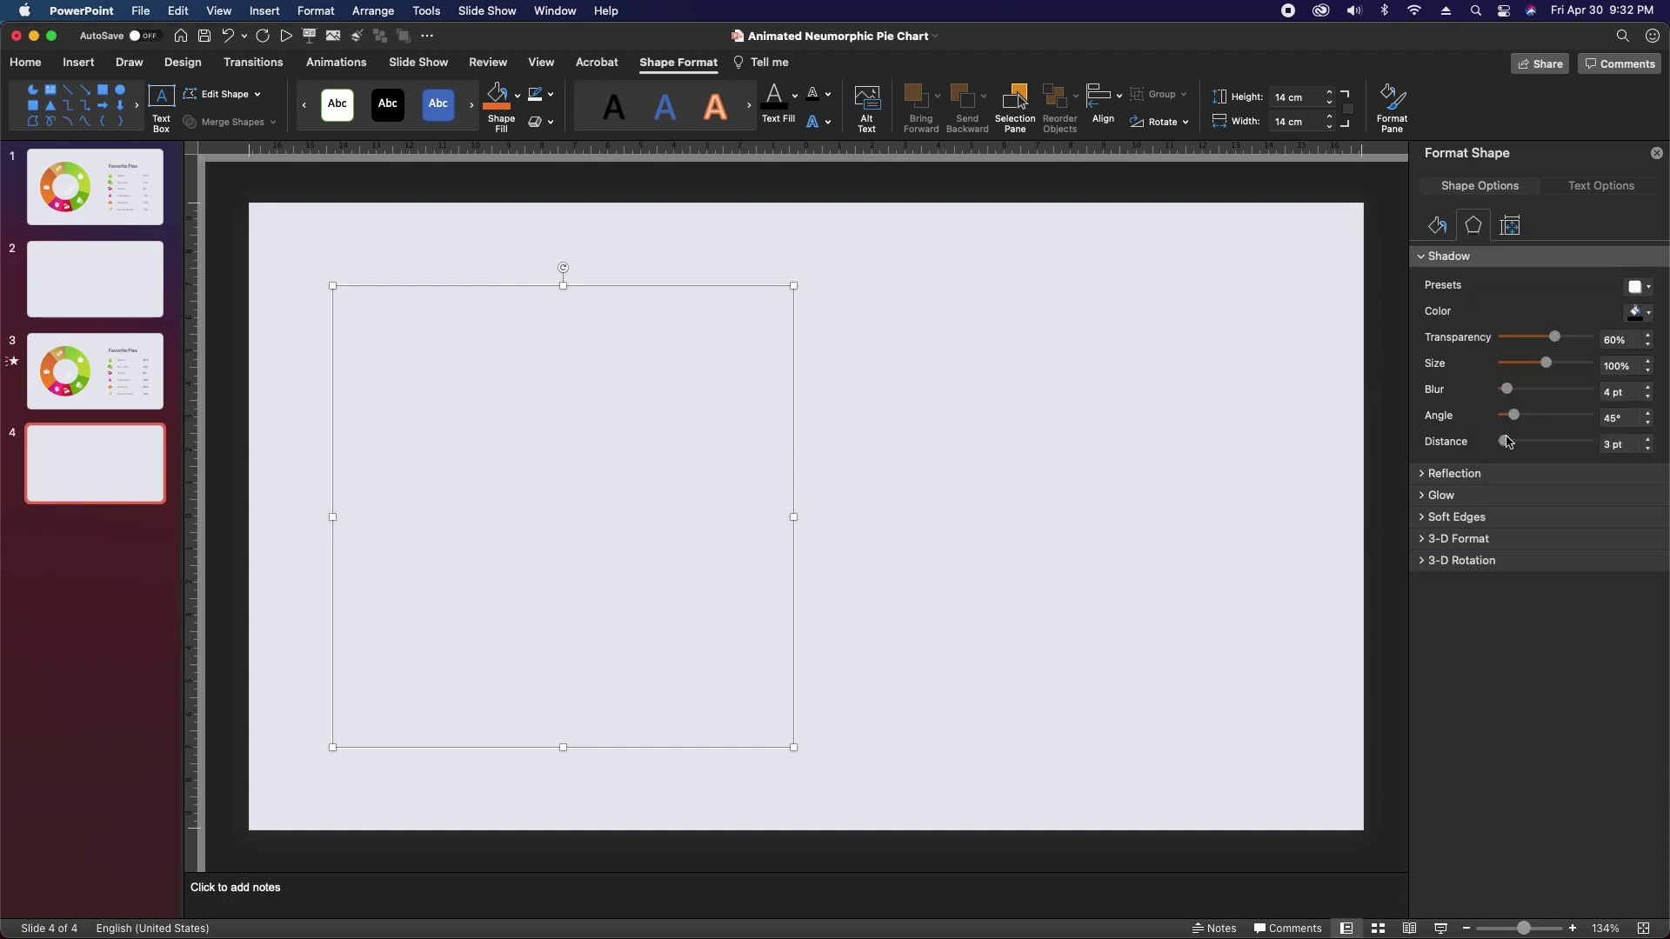
pyautogui.click(1639, 311)
pyautogui.click(1576, 557)
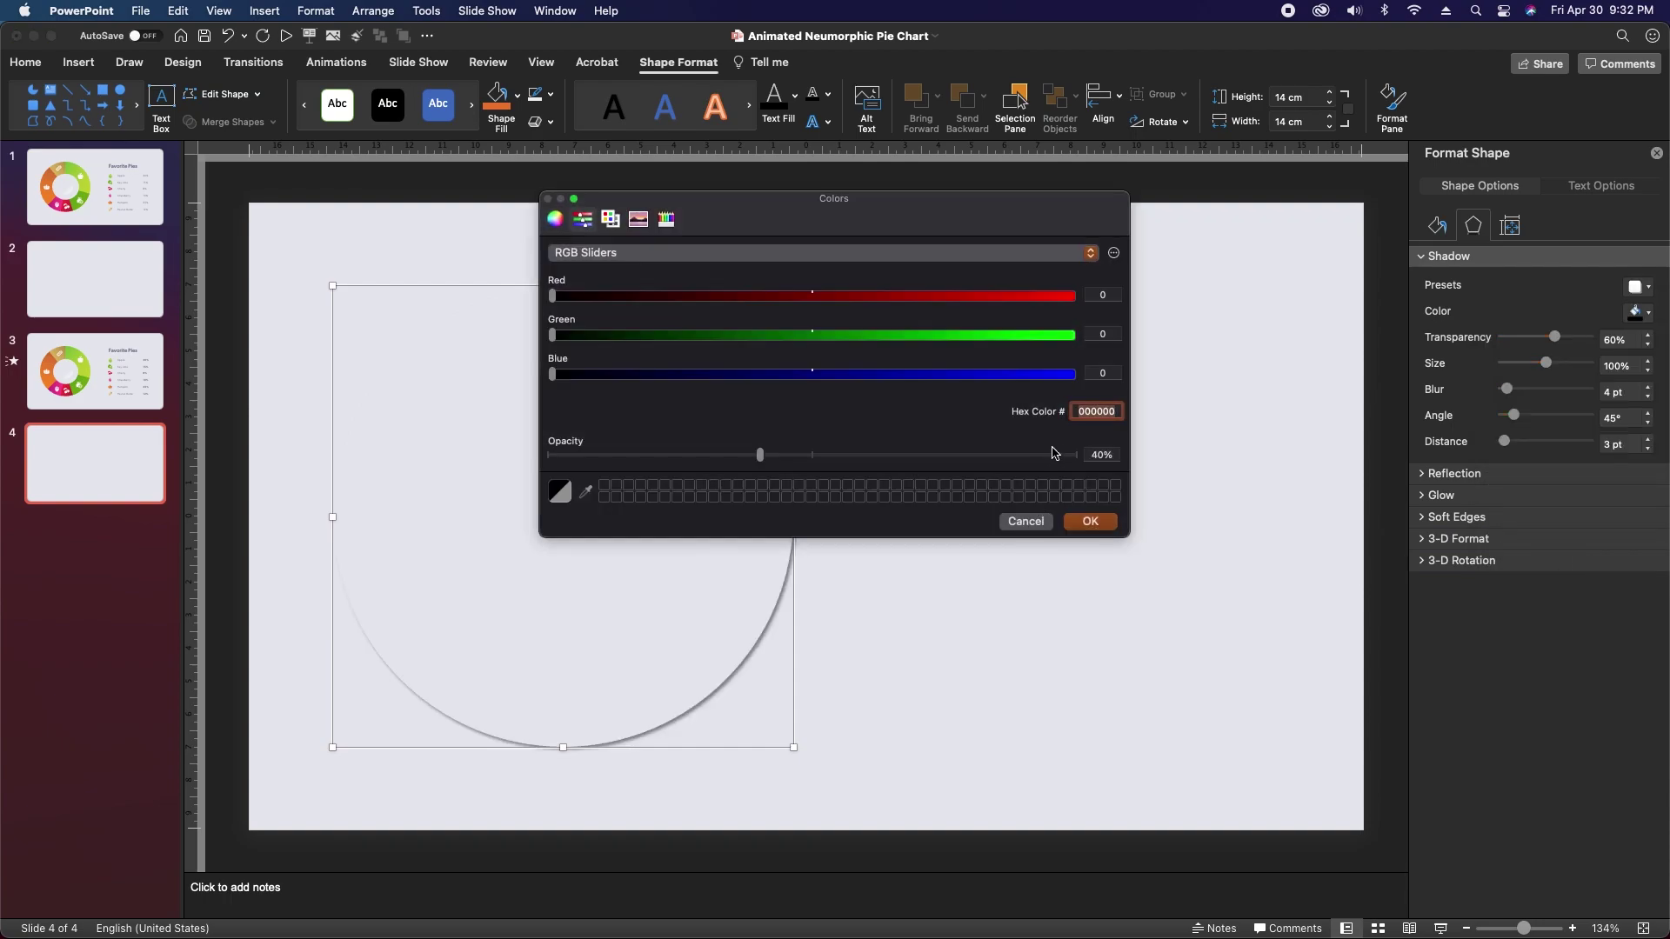
pyautogui.write('a1a5be')
pyautogui.press('Return')
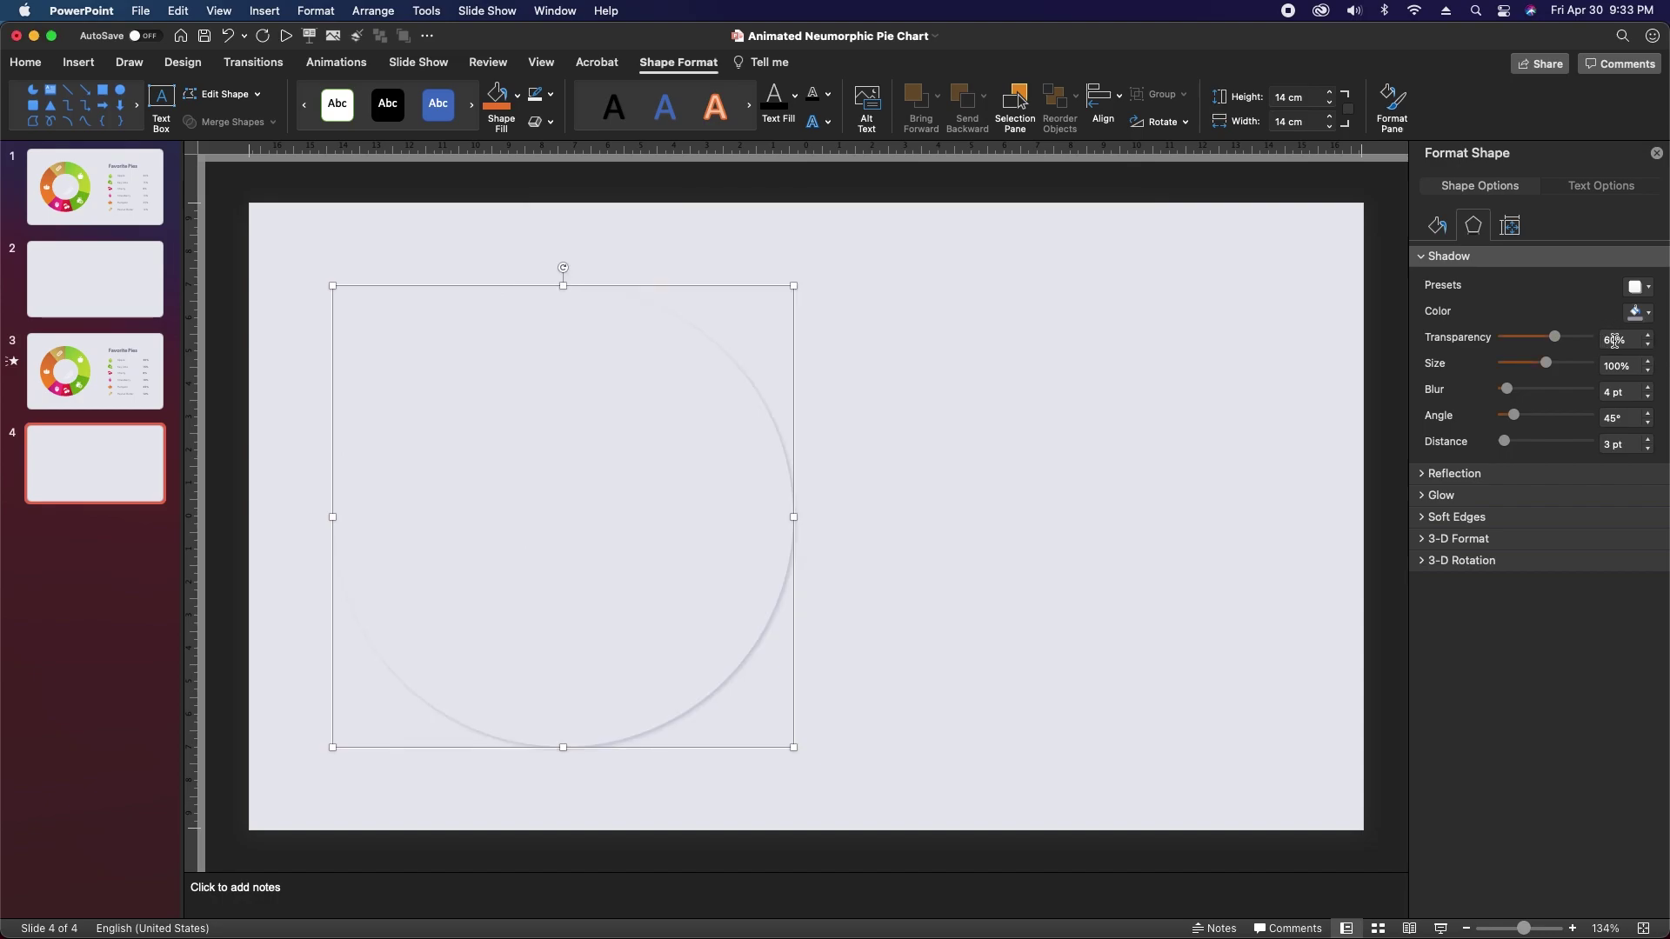
pyautogui.click(1612, 388)
pyautogui.click(1611, 444)
pyautogui.write('10')
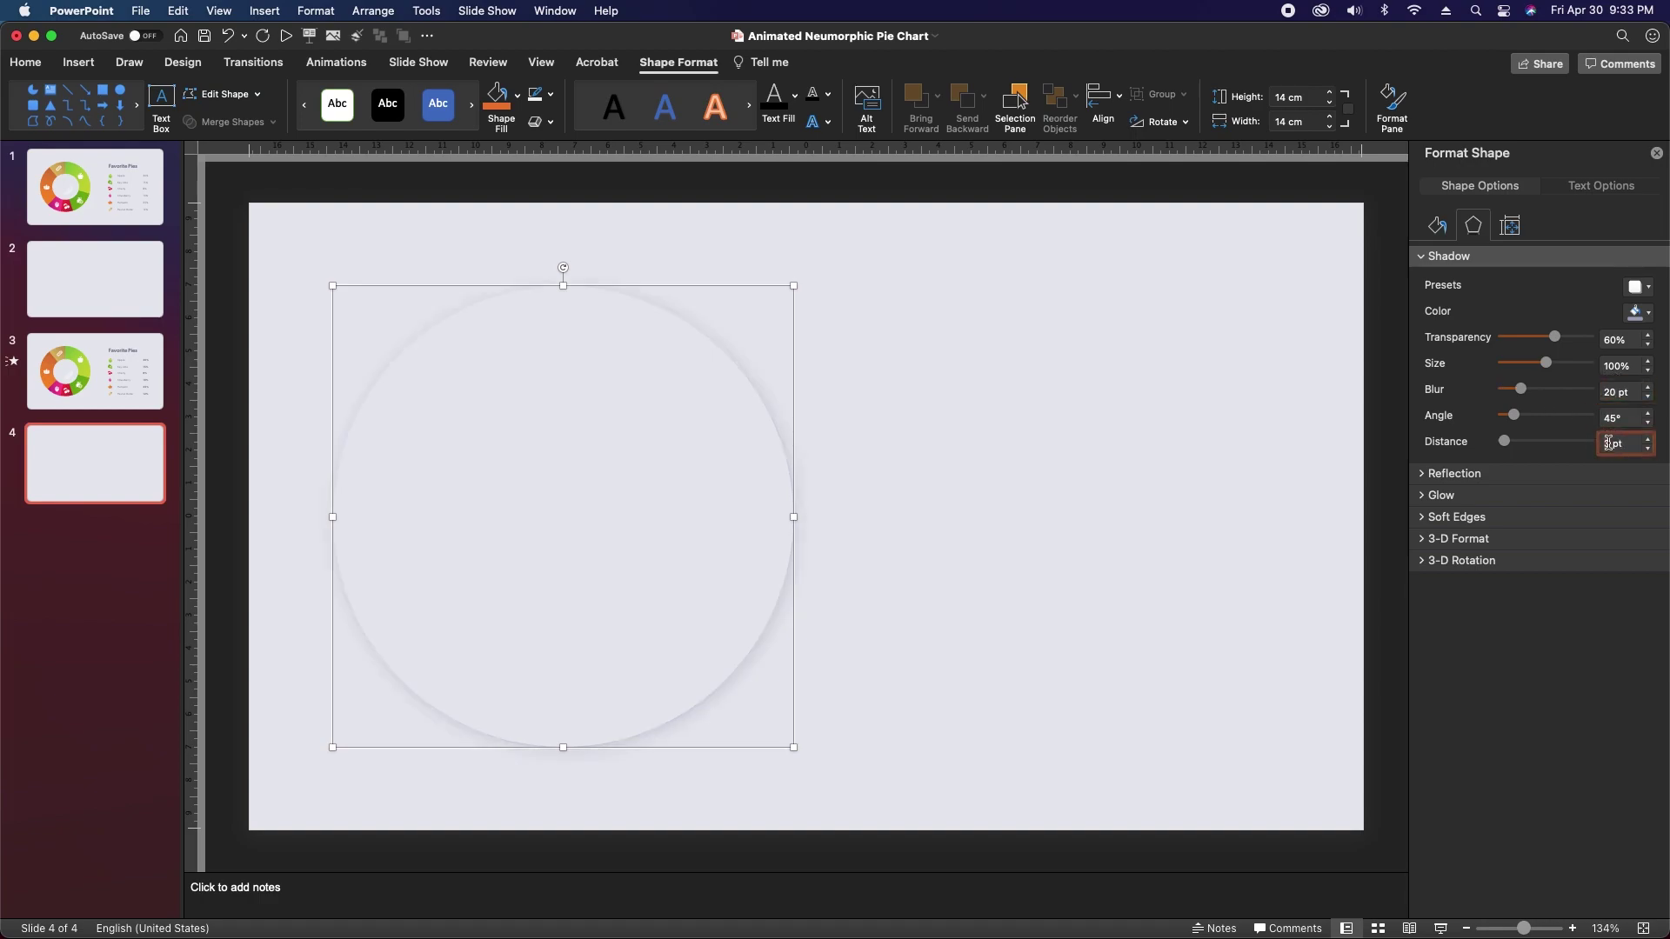
pyautogui.press('Return')
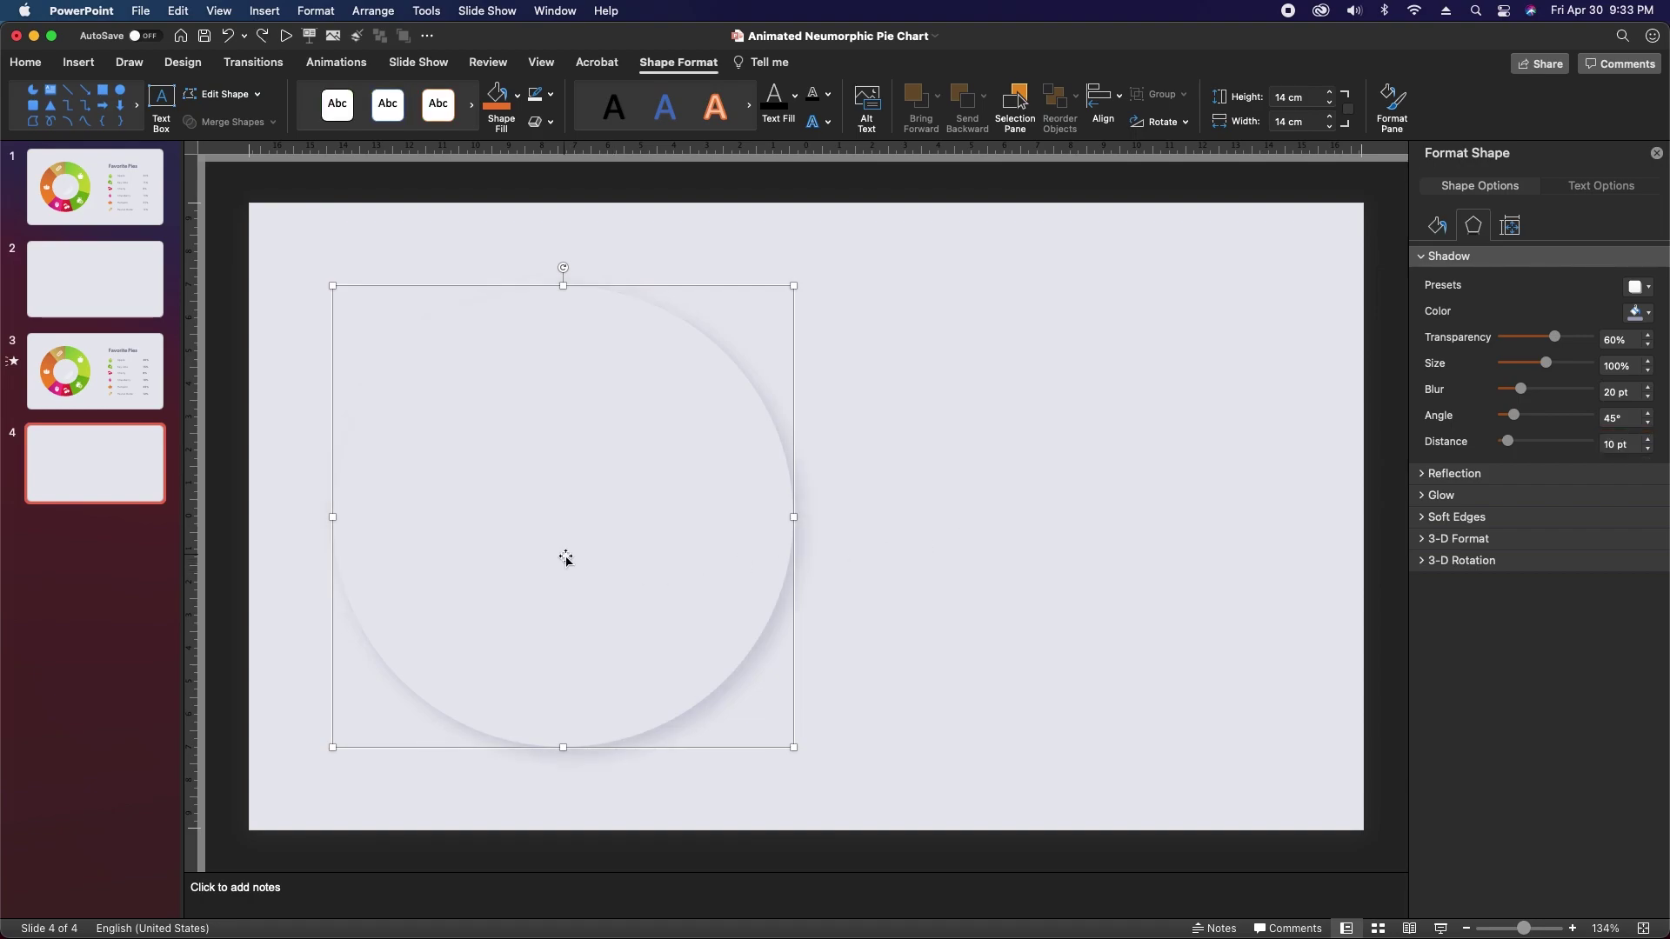
# Copy the shaded circle and place the pasted copy exactly over the original
pyautogui.press('super+c')
pyautogui.press('super+v')
pyautogui.moveTo(706, 541); pyautogui.dragTo(595, 512)
# Give the copy a fcfcfc shadow at 25% transparency and 225°, then select both circles
pyautogui.click(1636, 315)
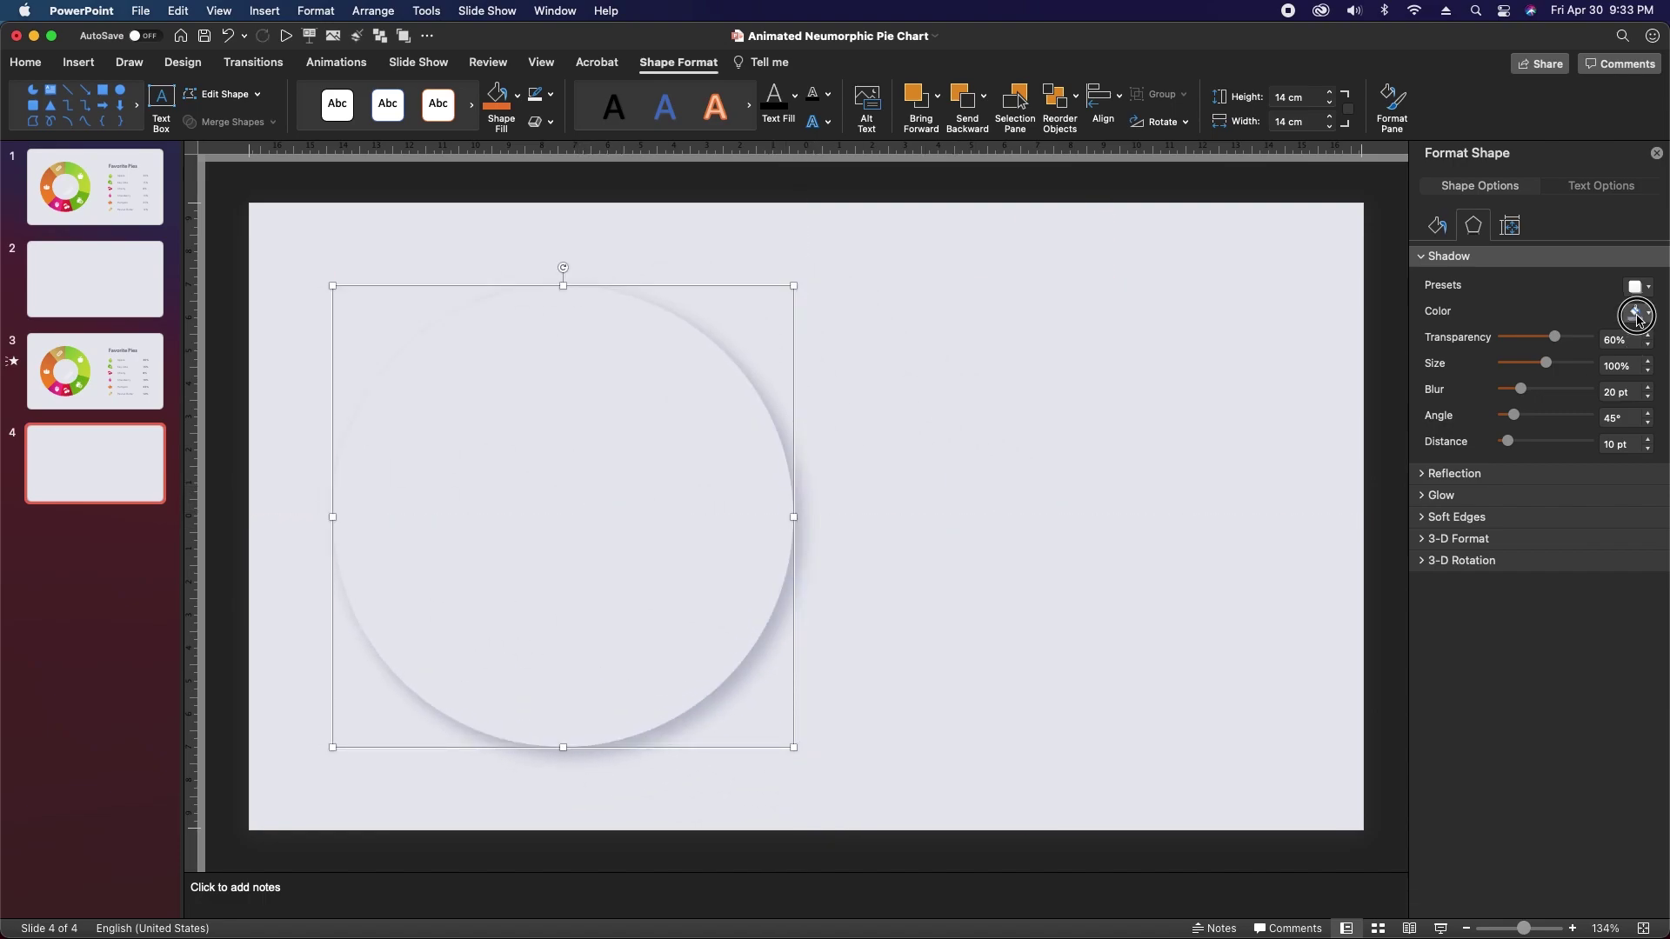
pyautogui.click(1557, 555)
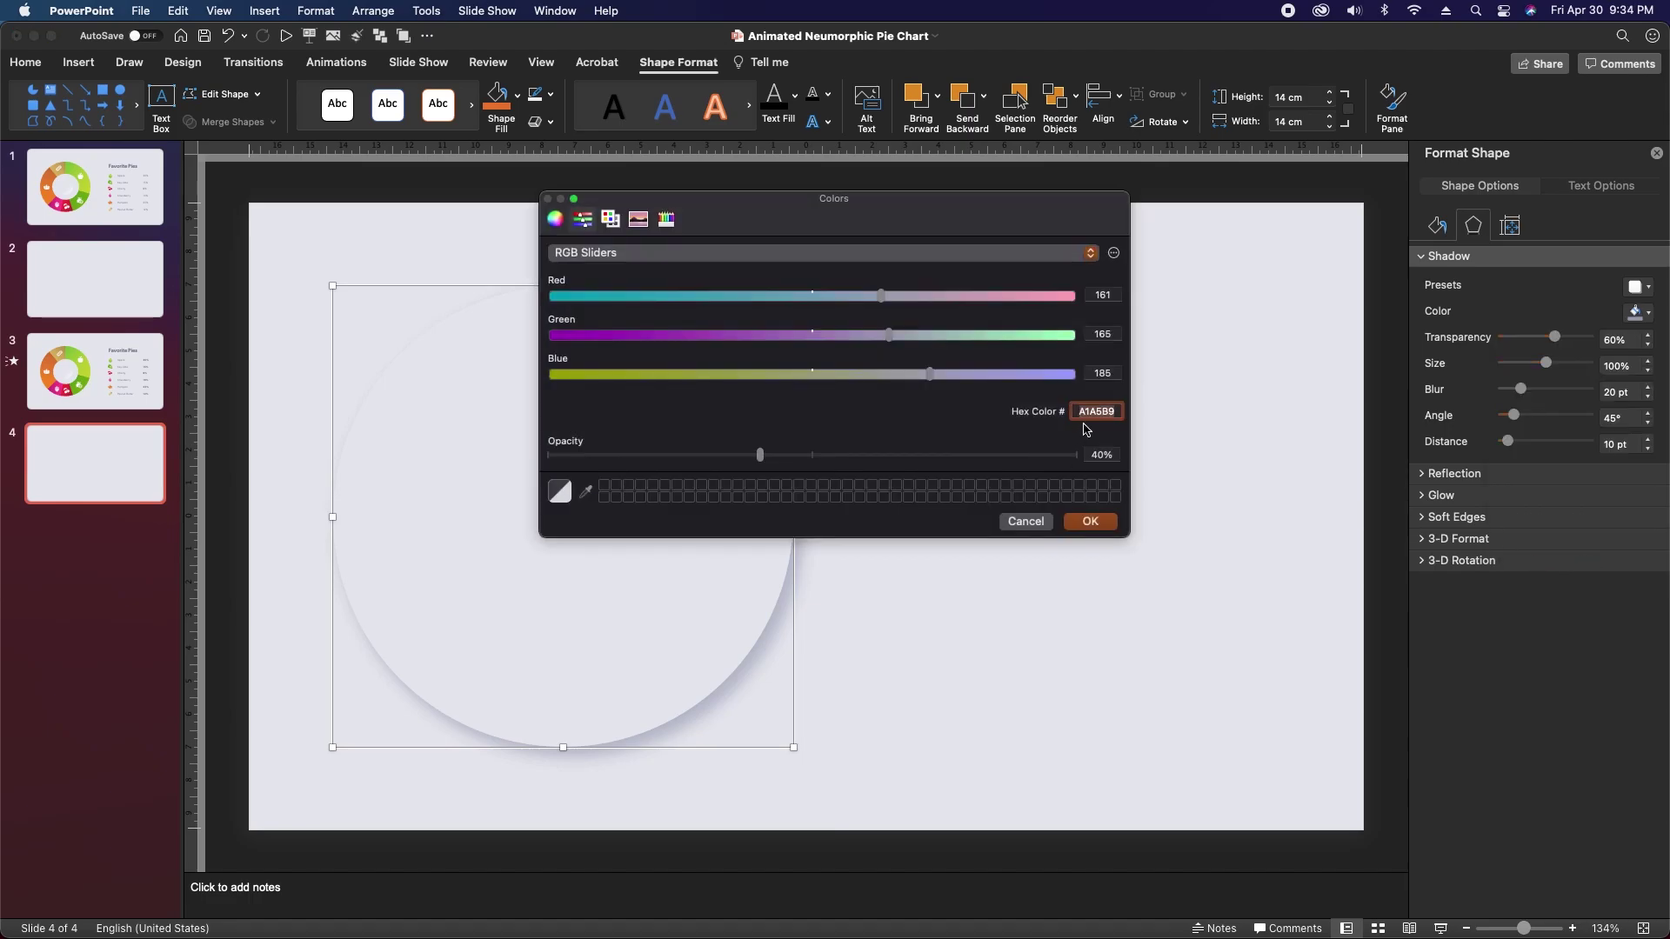
pyautogui.write('fcfcfc')
pyautogui.press('Return')
pyautogui.click(1609, 340)
pyautogui.doubleClick(1609, 340)
pyautogui.write('25')
pyautogui.press('Return')
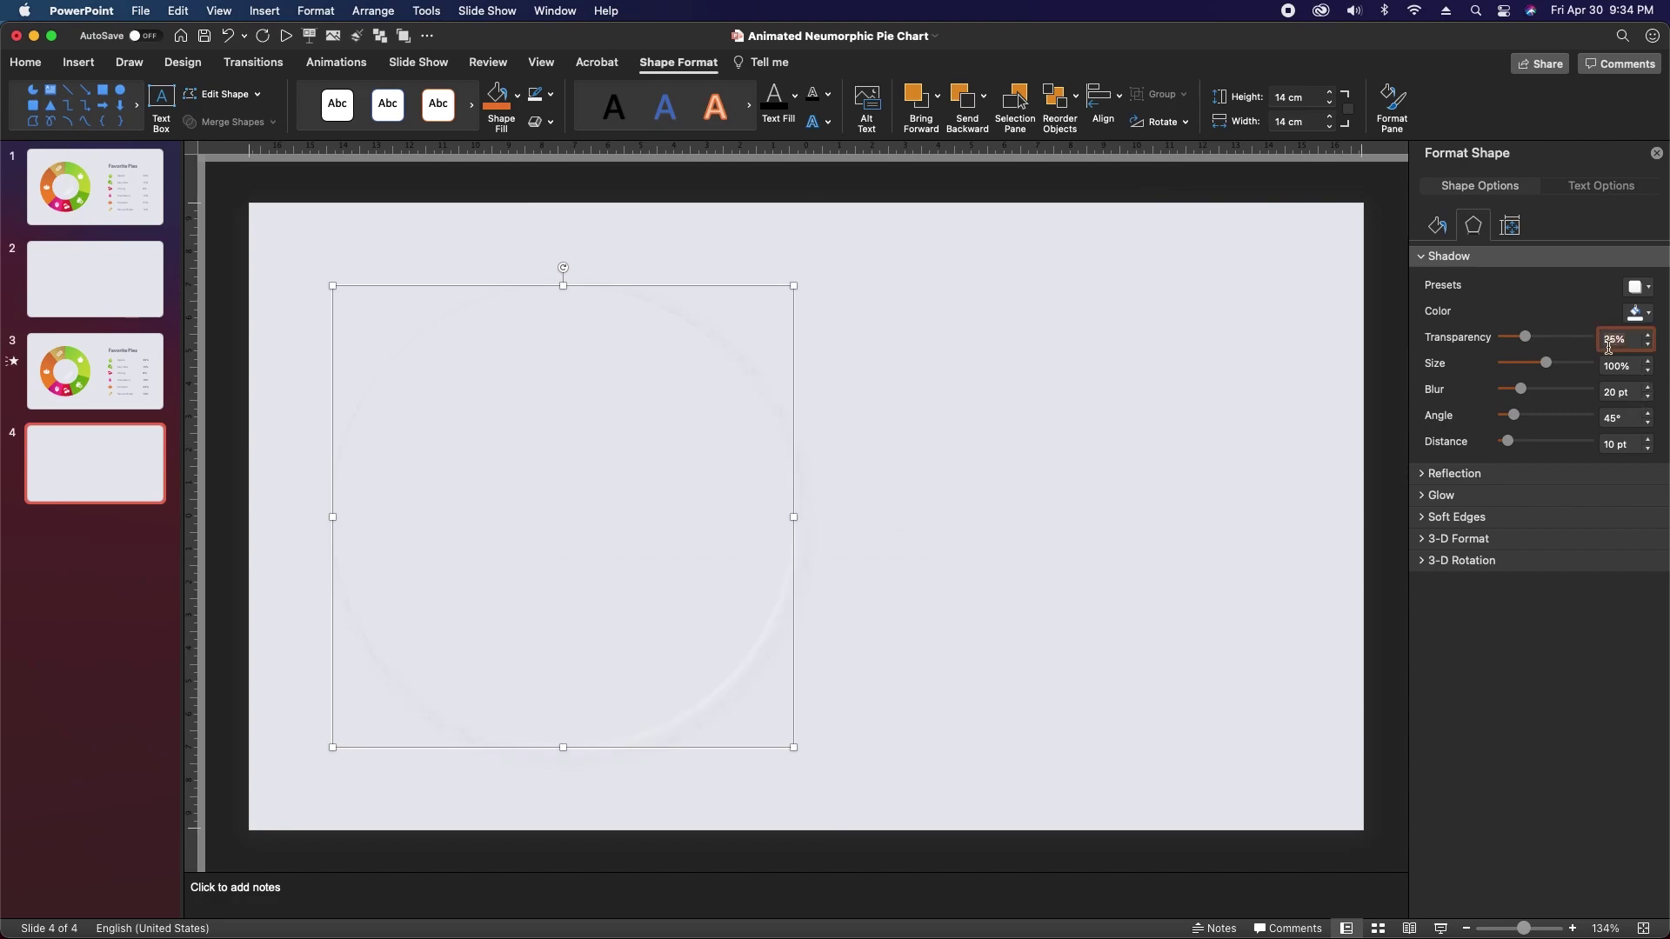
pyautogui.click(1606, 416)
pyautogui.write('225')
pyautogui.press('Return')
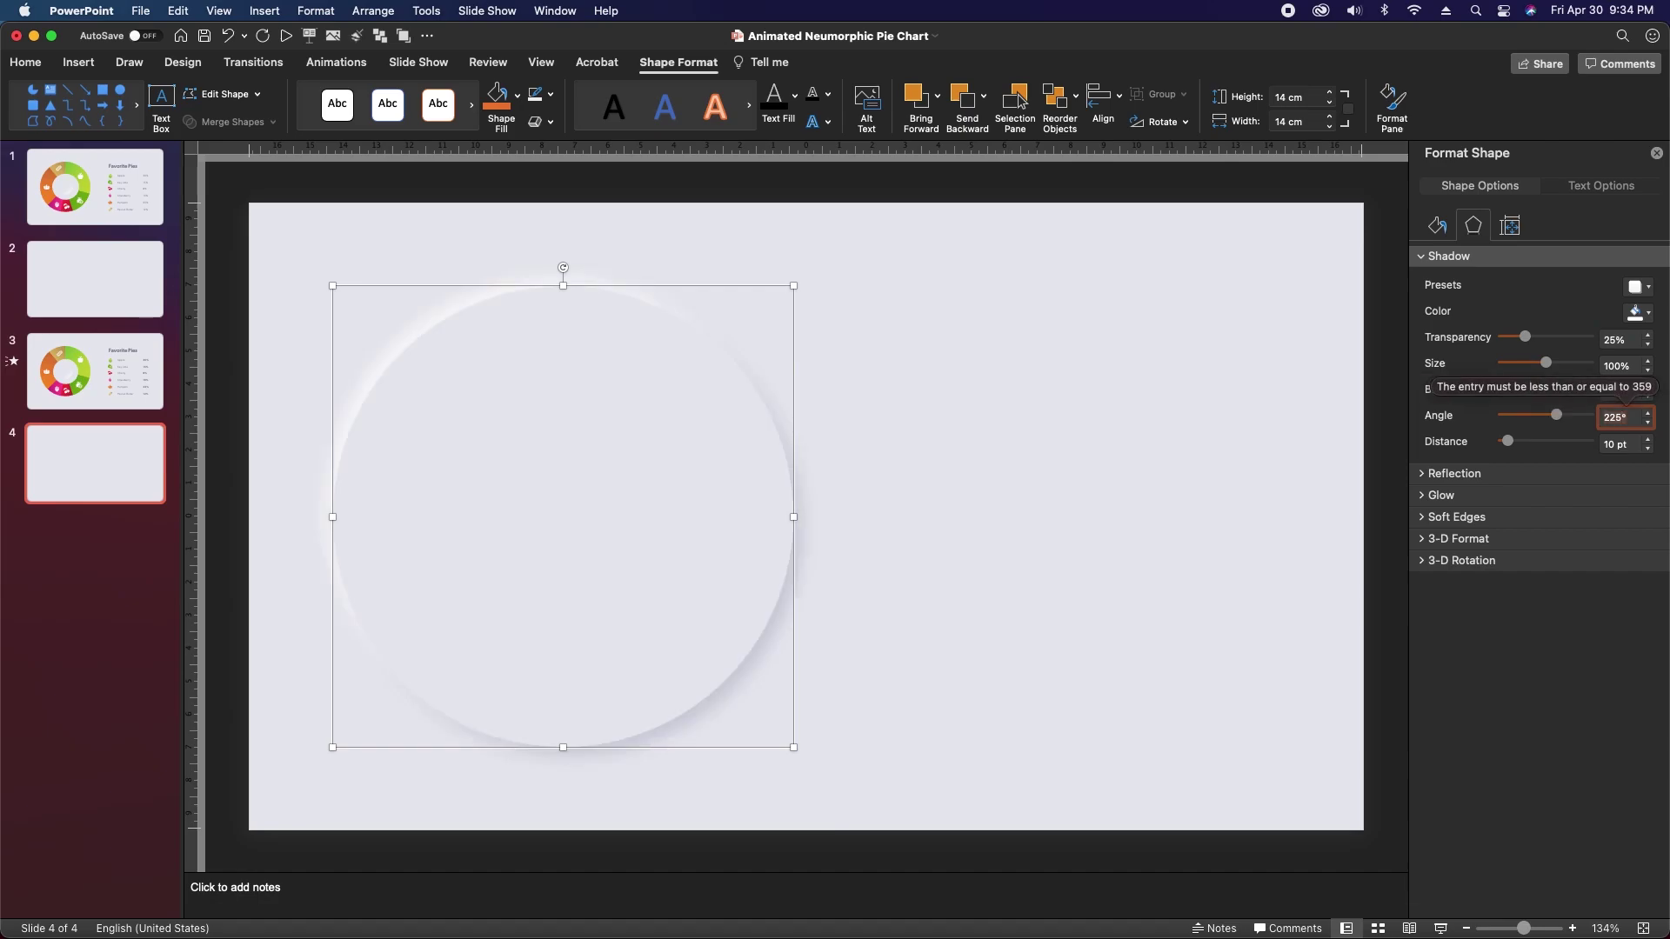
pyautogui.moveTo(1038, 792); pyautogui.dragTo(317, 278)
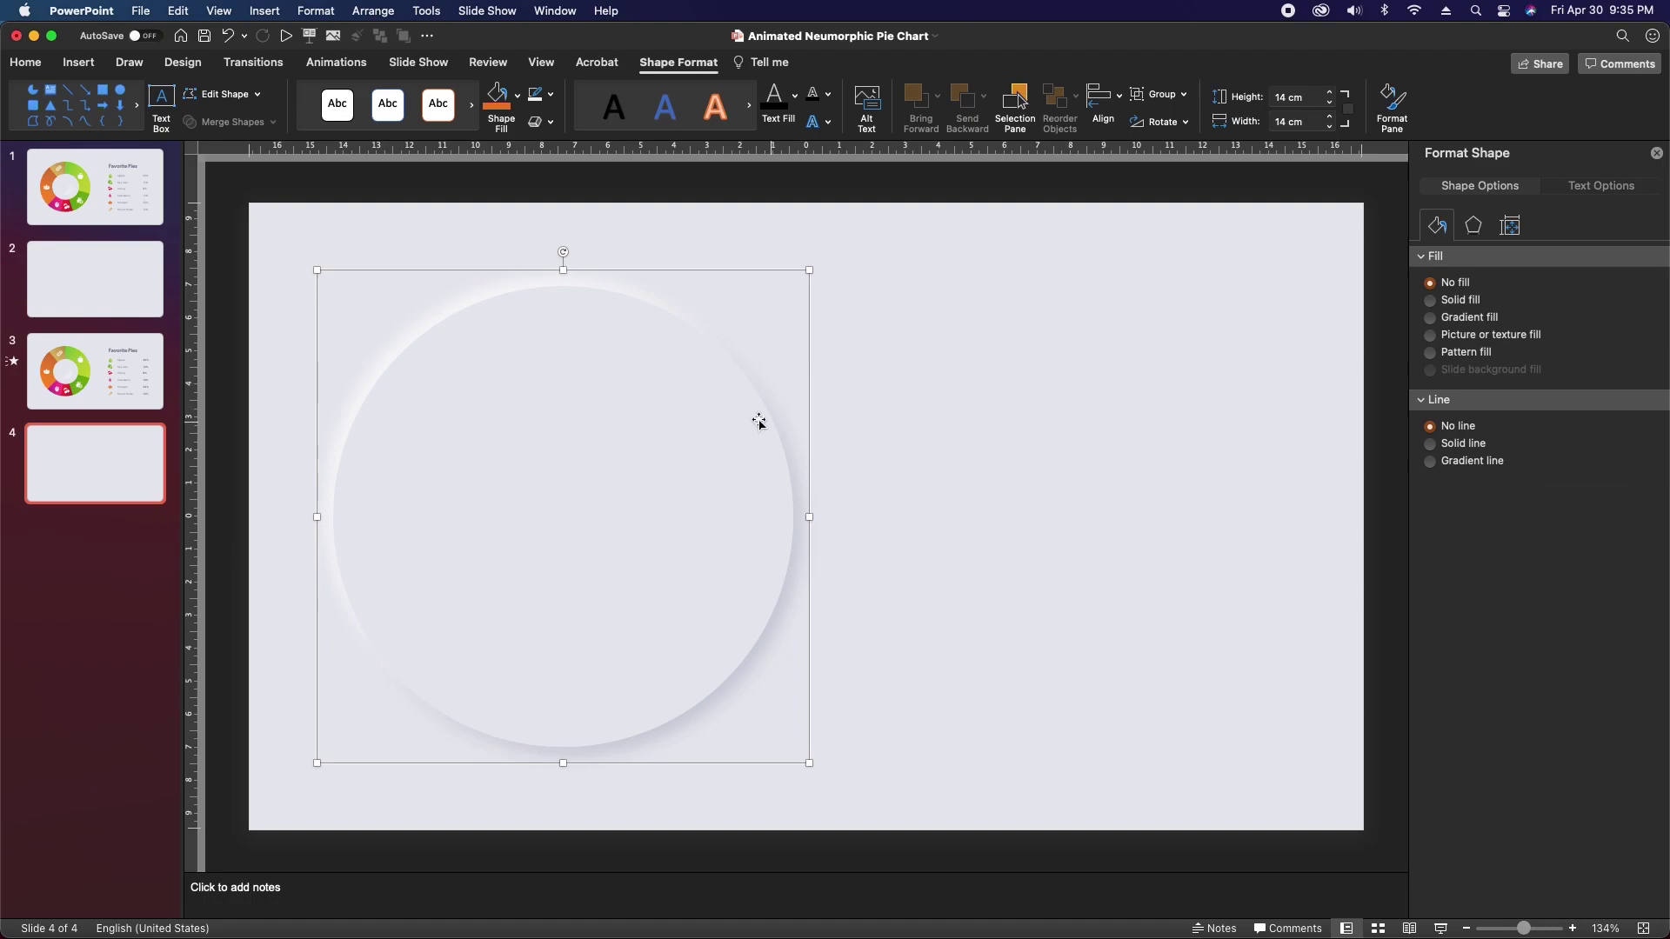
# Duplicate the stacked circles, shrink the copy to 6.25 cm and centre it in the large circle
pyautogui.press('super+c')
pyautogui.press('super+v')
pyautogui.click(1512, 226)
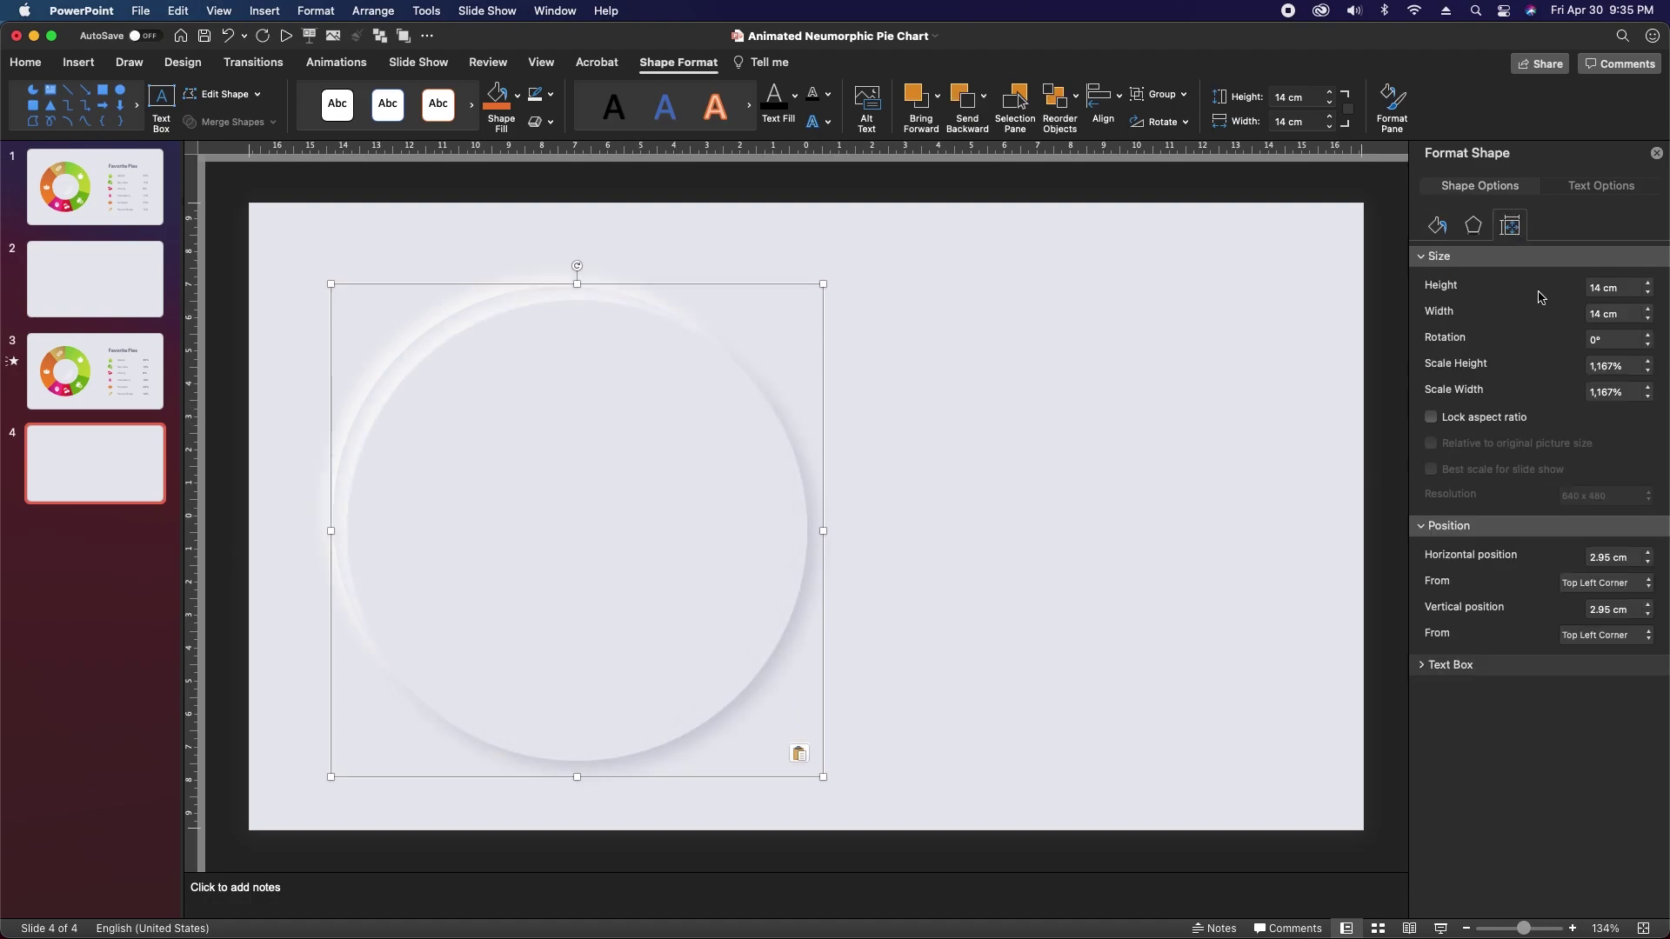
pyautogui.click(1597, 288)
pyautogui.press('Return')
pyautogui.moveTo(451, 421); pyautogui.dragTo(571, 533)
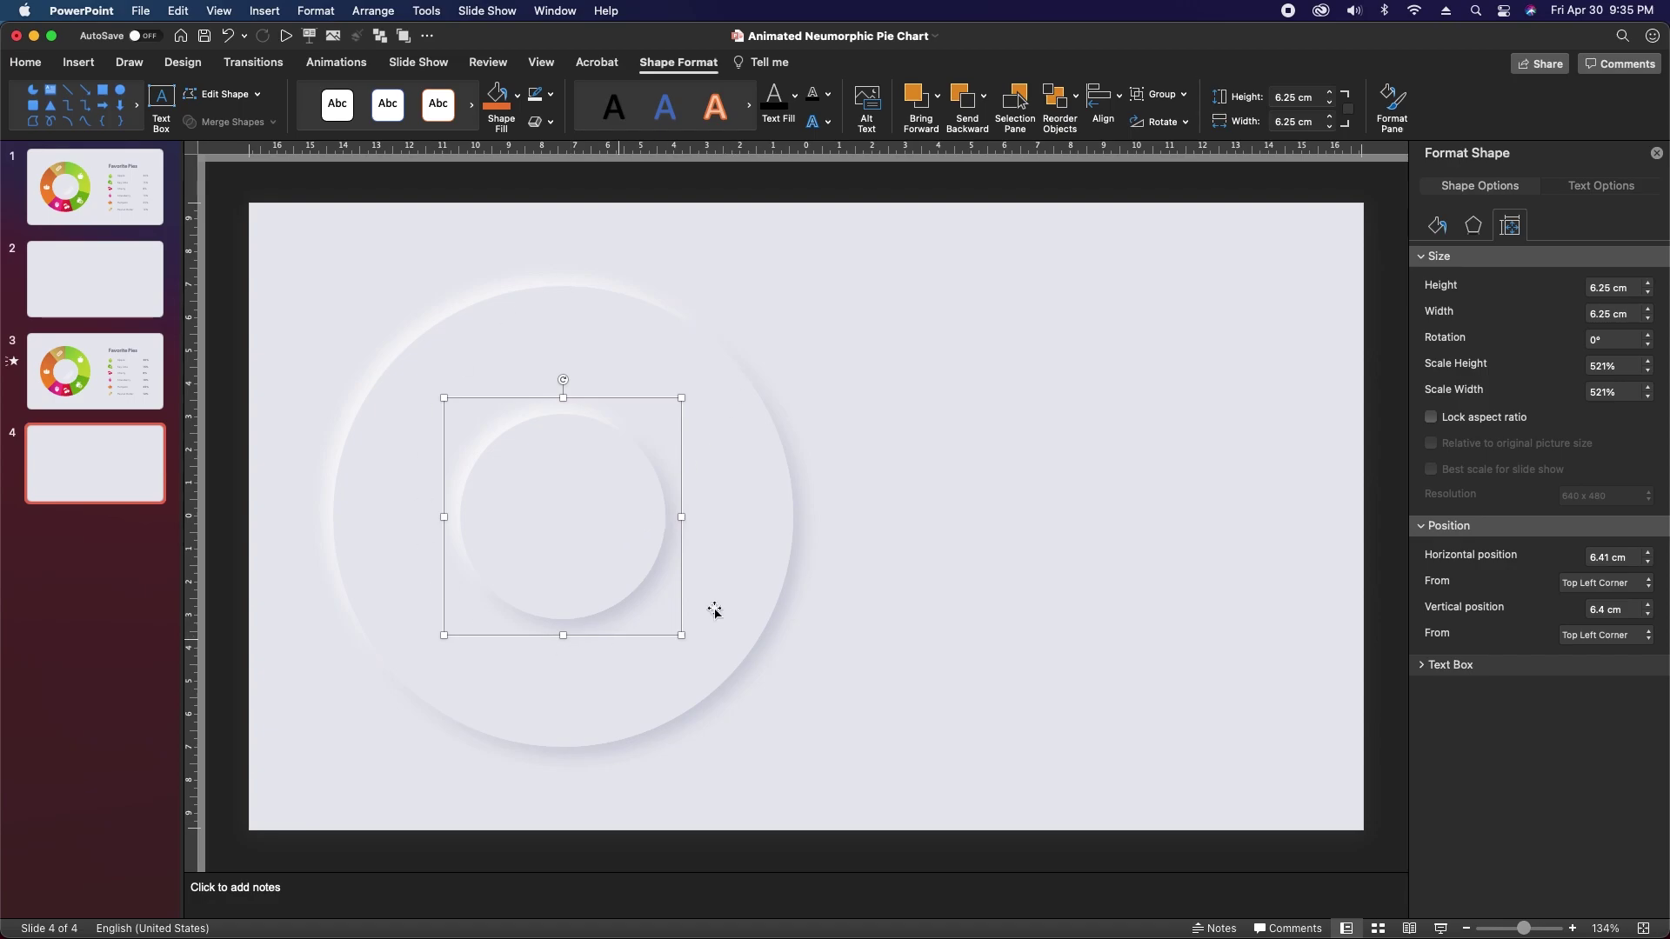
# Set the inner circle's shadow transparency to 60% and paste another copy of it
pyautogui.keyDown('shift'); pyautogui.click(578, 530); pyautogui.keyUp('shift')
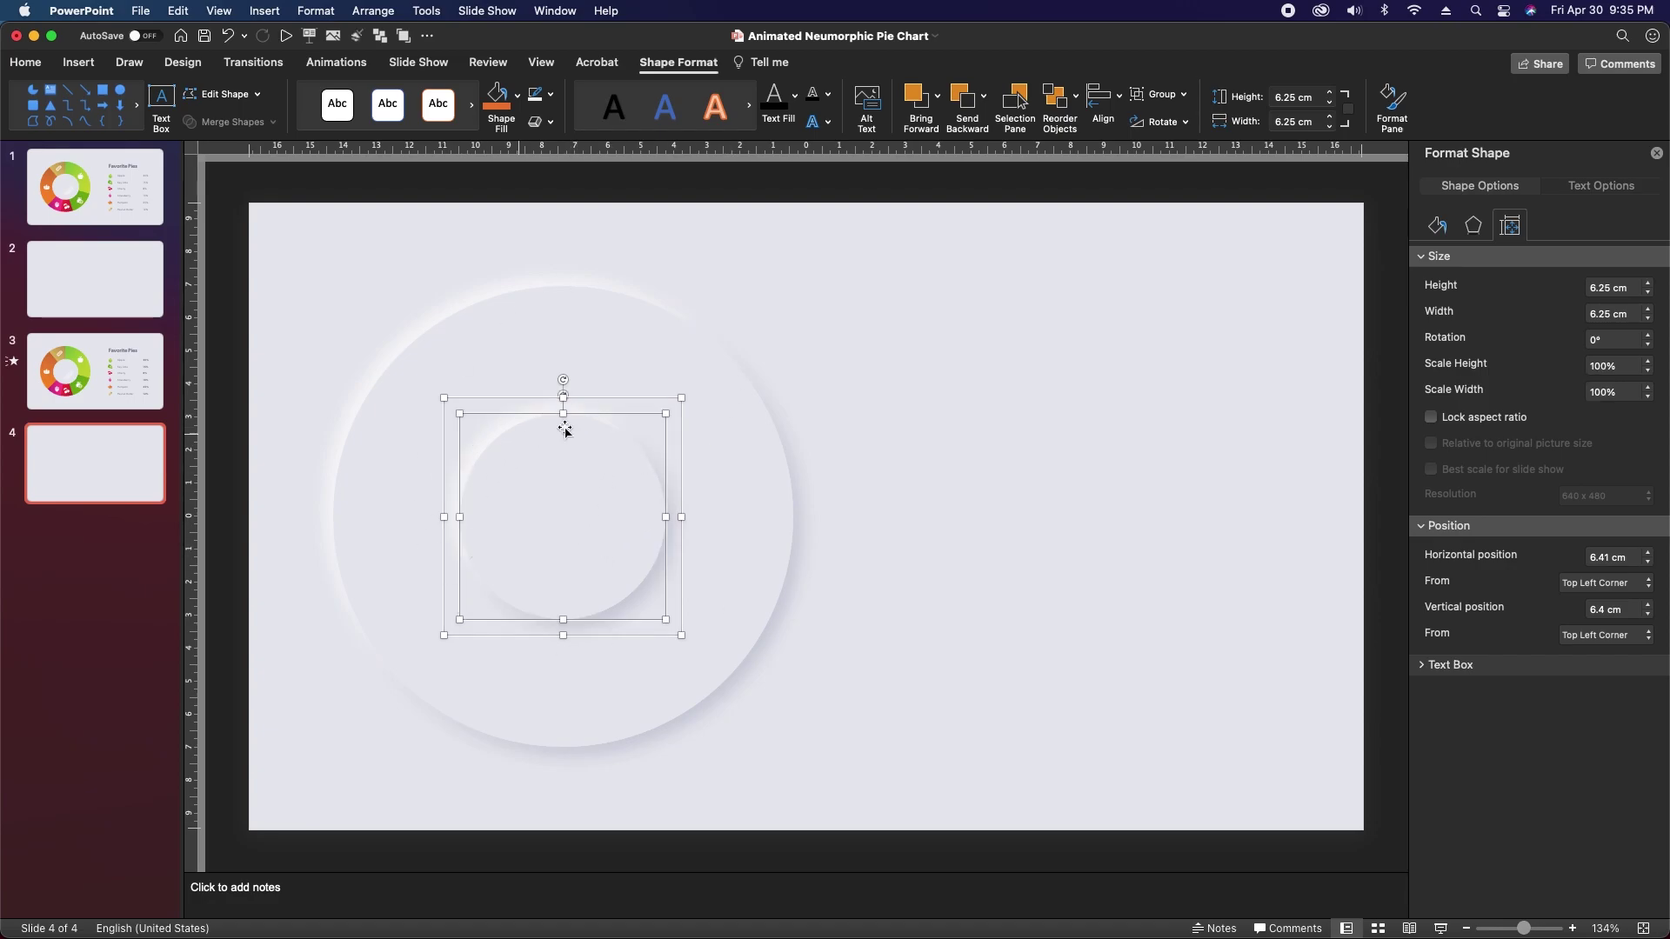
pyautogui.click(1472, 226)
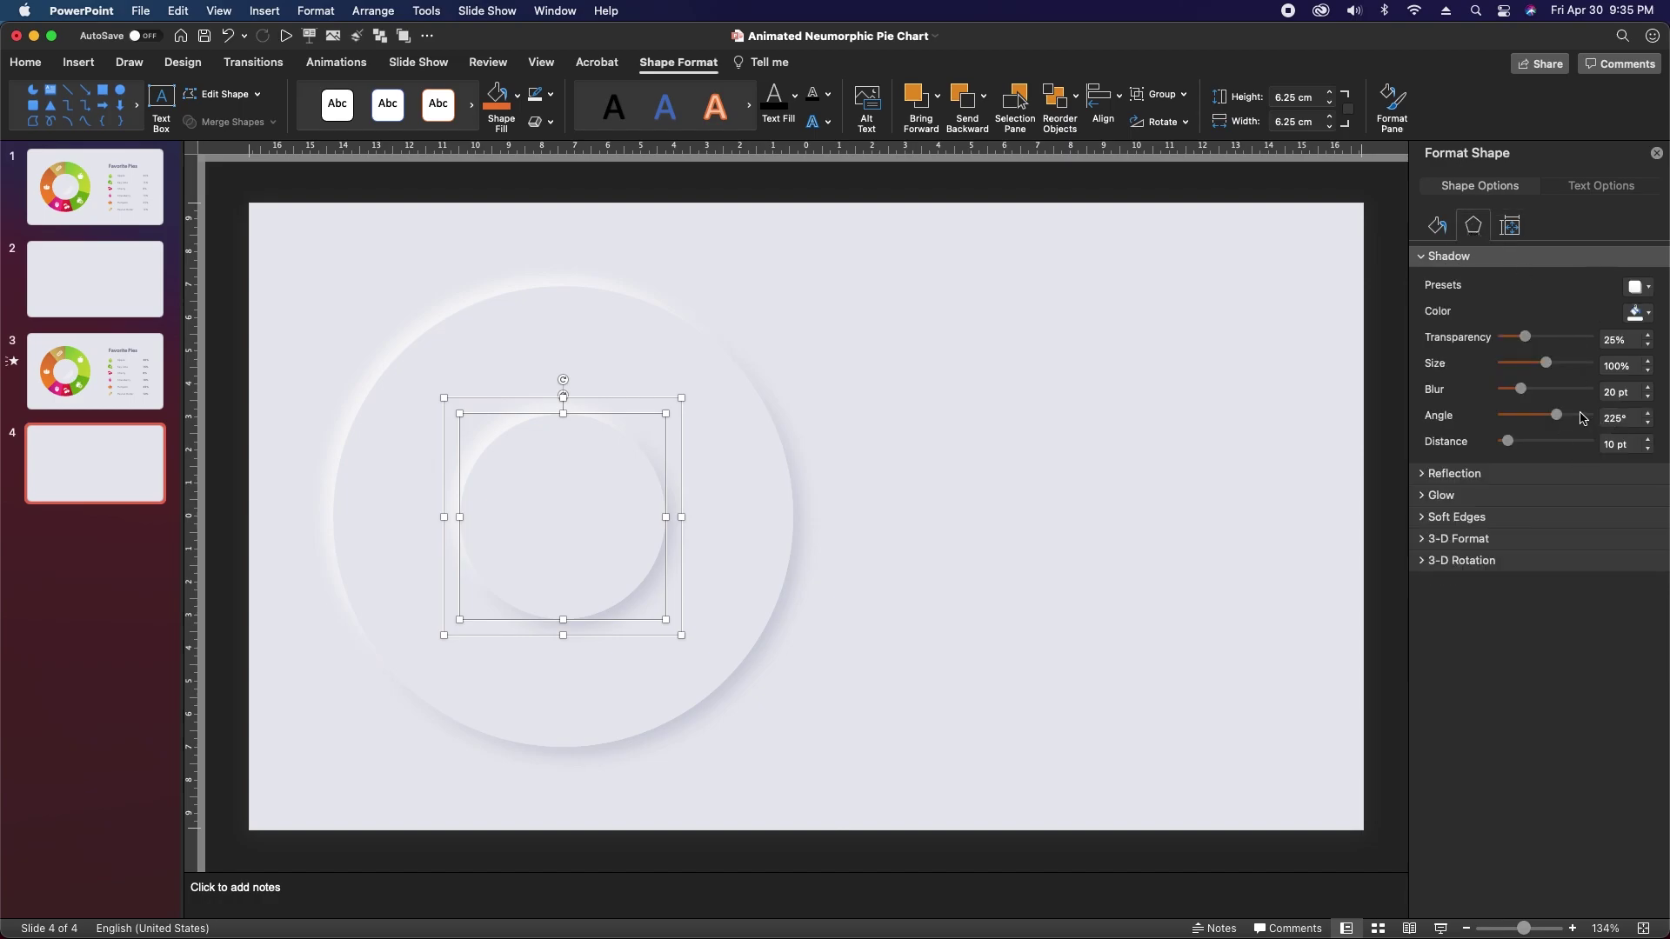
pyautogui.click(1614, 341)
pyautogui.write('60')
pyautogui.click(476, 520)
pyautogui.press('super+c')
pyautogui.press('super+v')
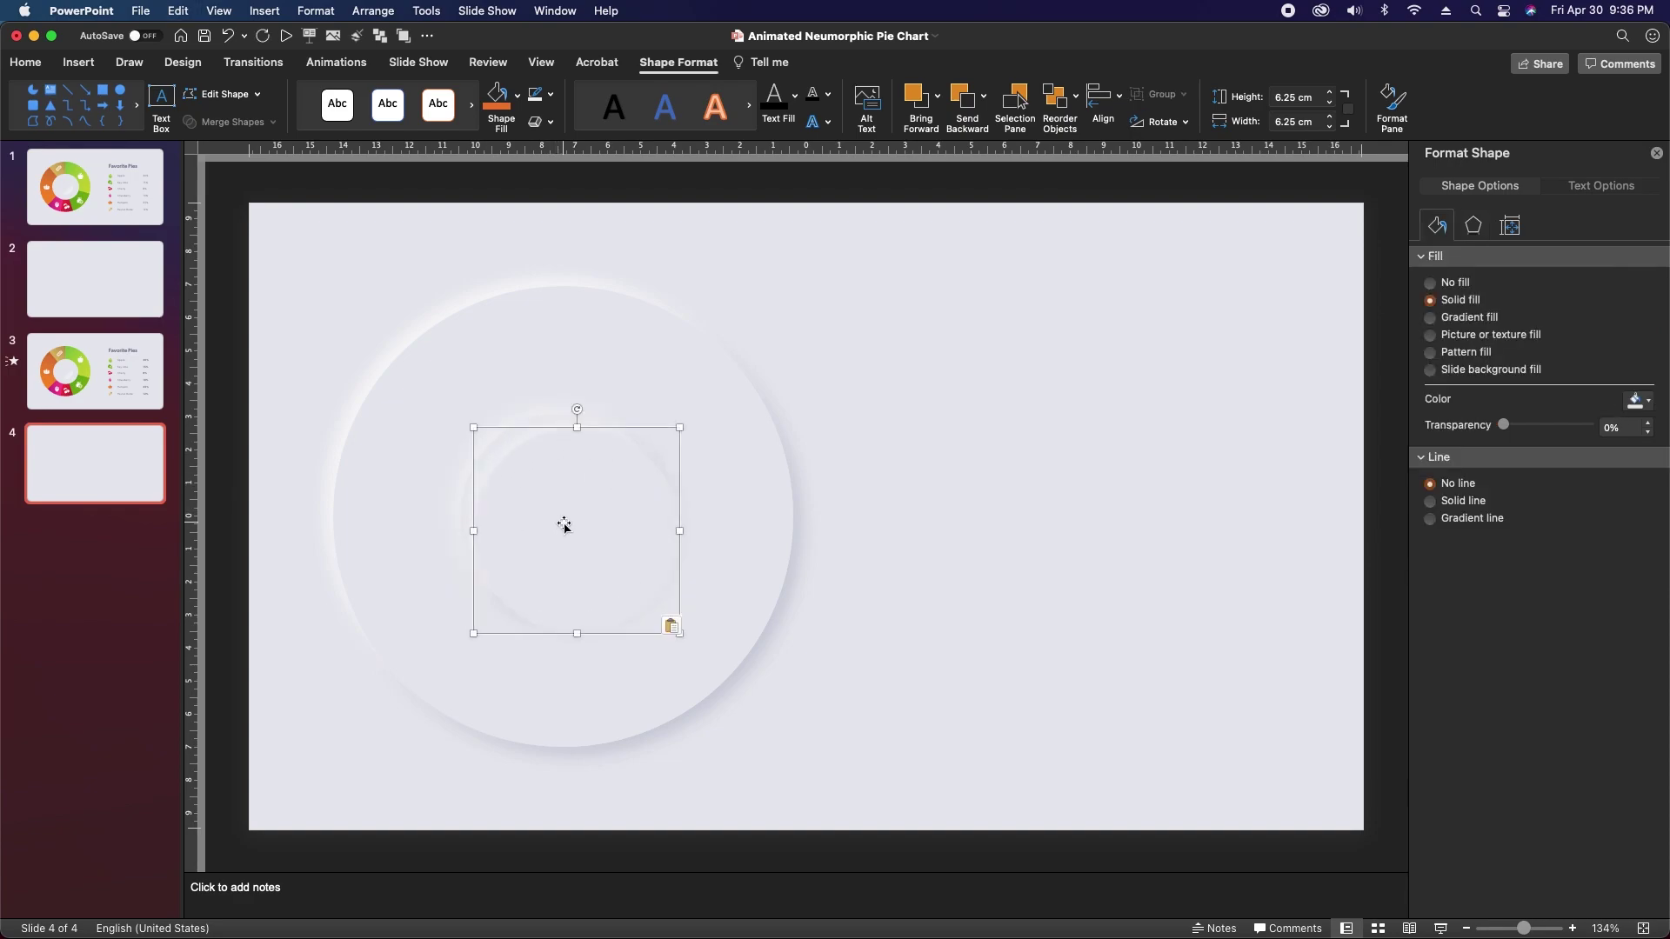
# Shrink the pasted copy to 3.75 cm
pyautogui.click(1512, 225)
pyautogui.click(1598, 285)
pyautogui.write('3.75')
pyautogui.press('Tab')
# Fill the small circle with a 45° light-to-white gradient, moving the left stop to about 49%
pyautogui.click(1437, 225)
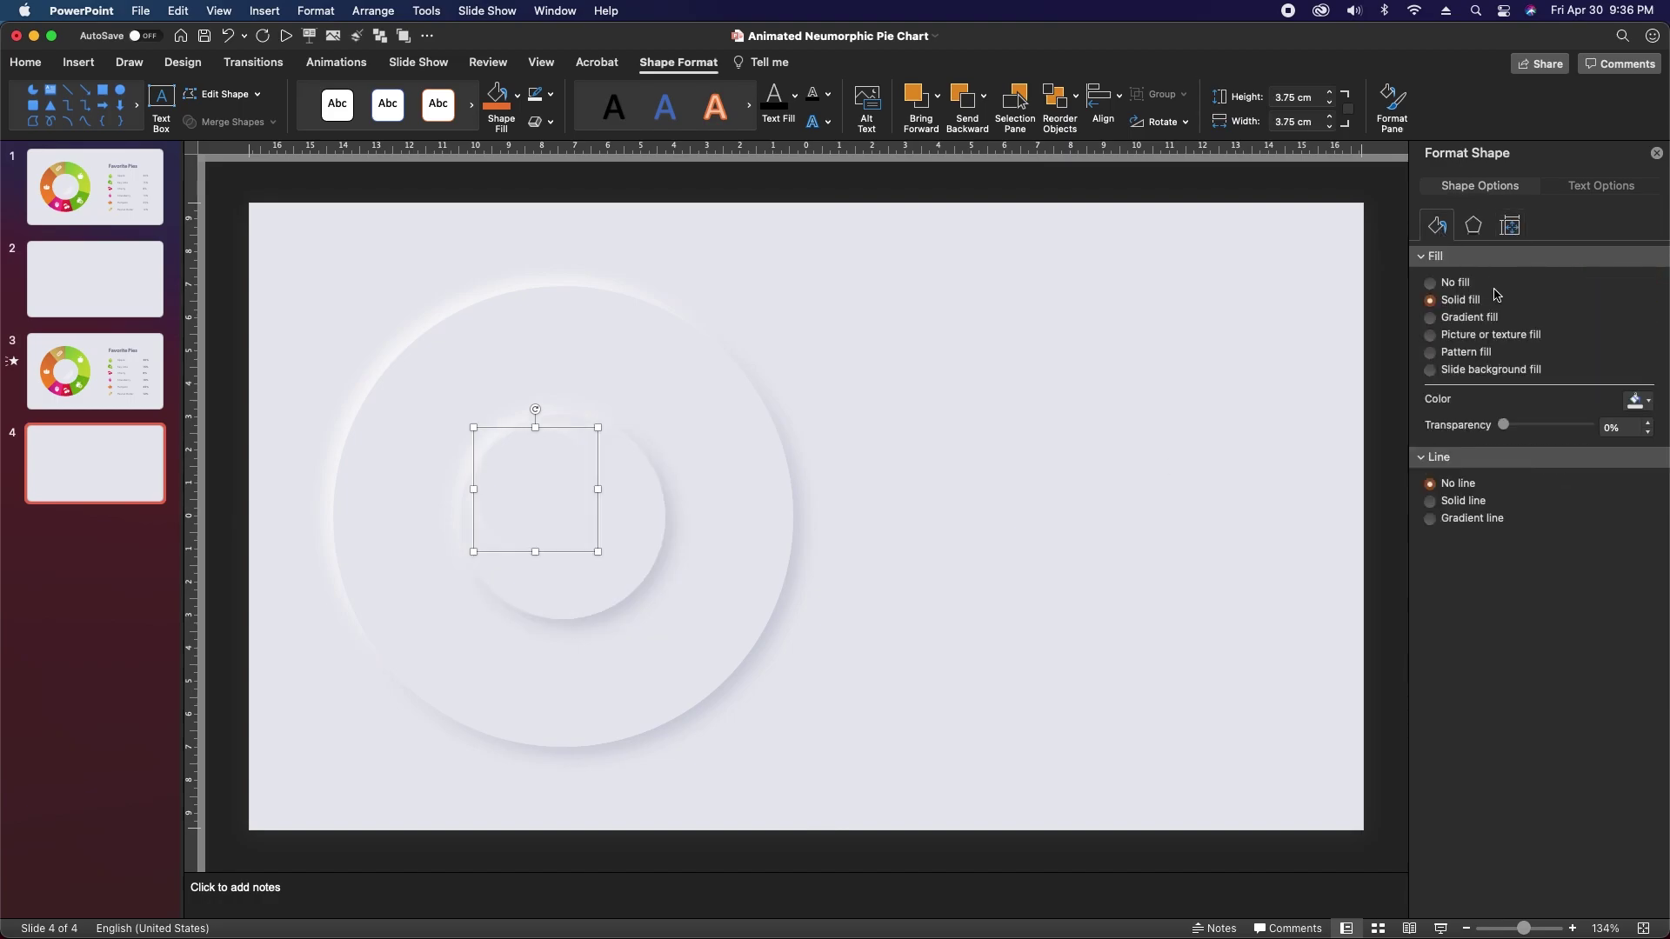
pyautogui.click(1431, 318)
pyautogui.click(1608, 480)
pyautogui.press('Return')
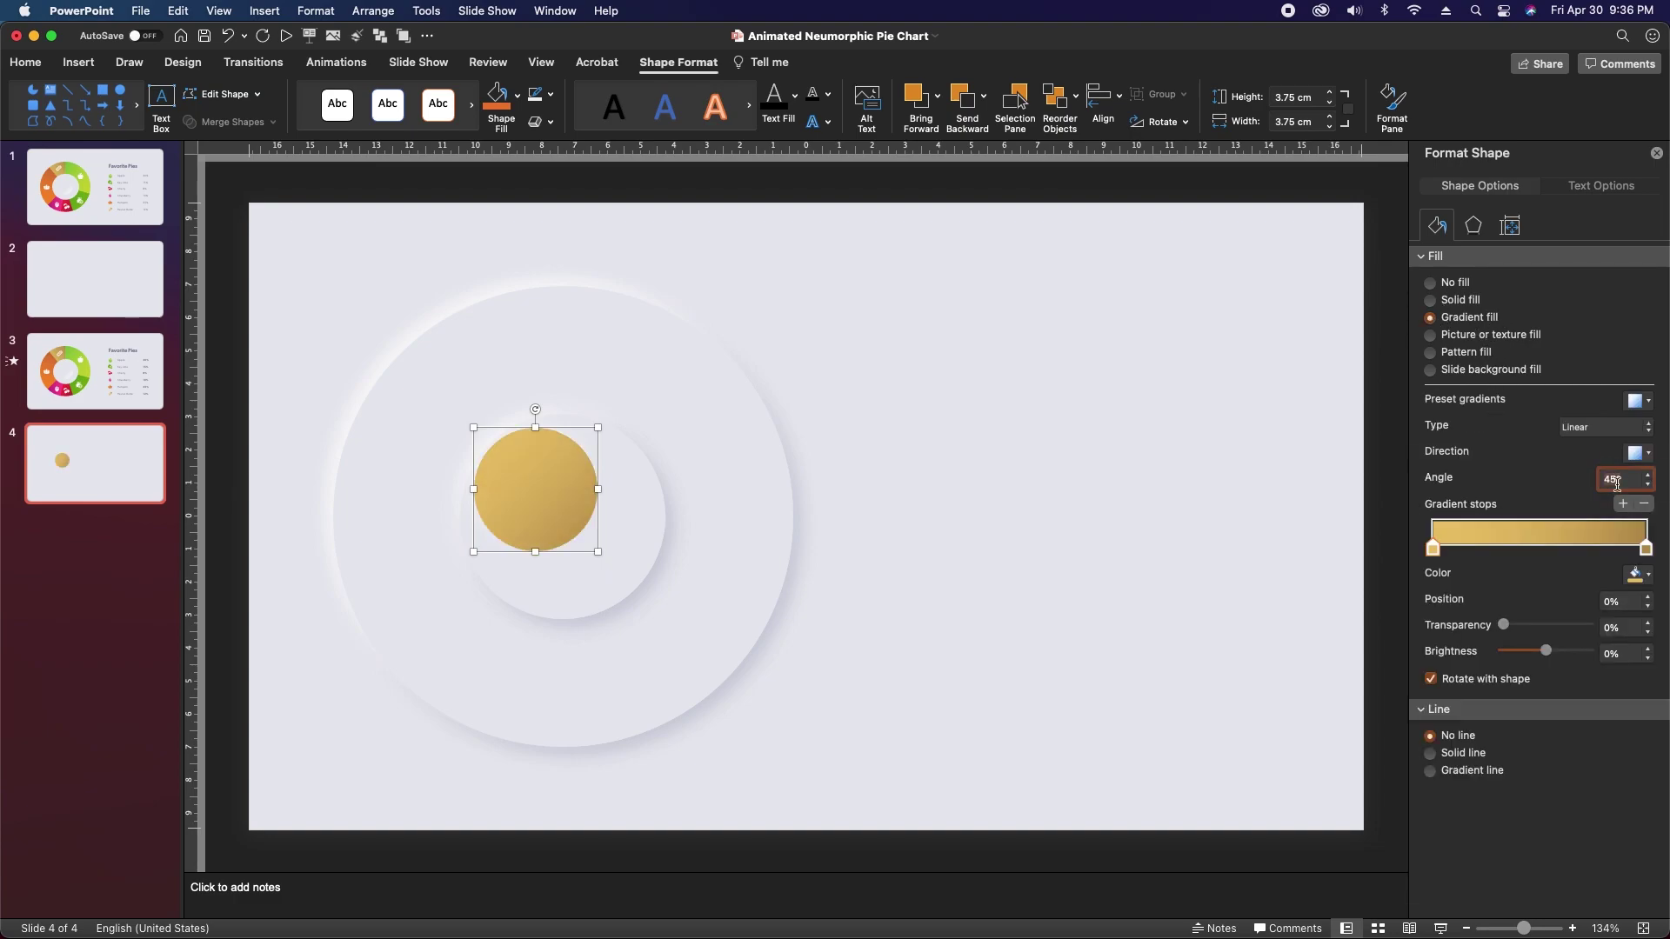
pyautogui.click(1434, 550)
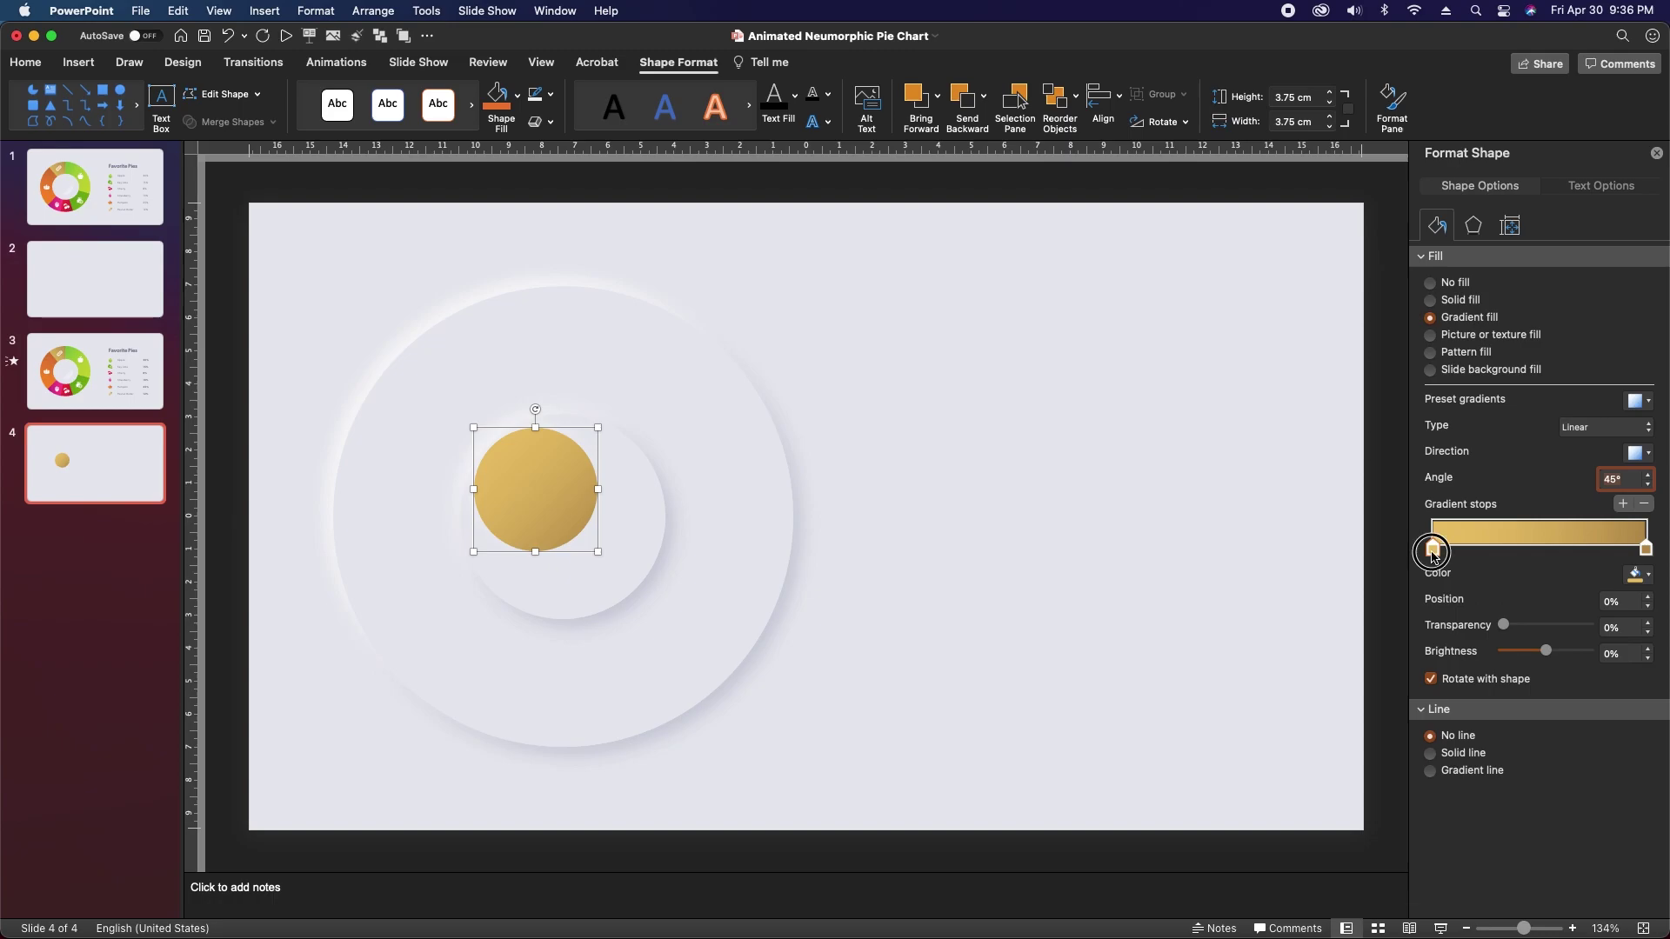
pyautogui.click(1641, 576)
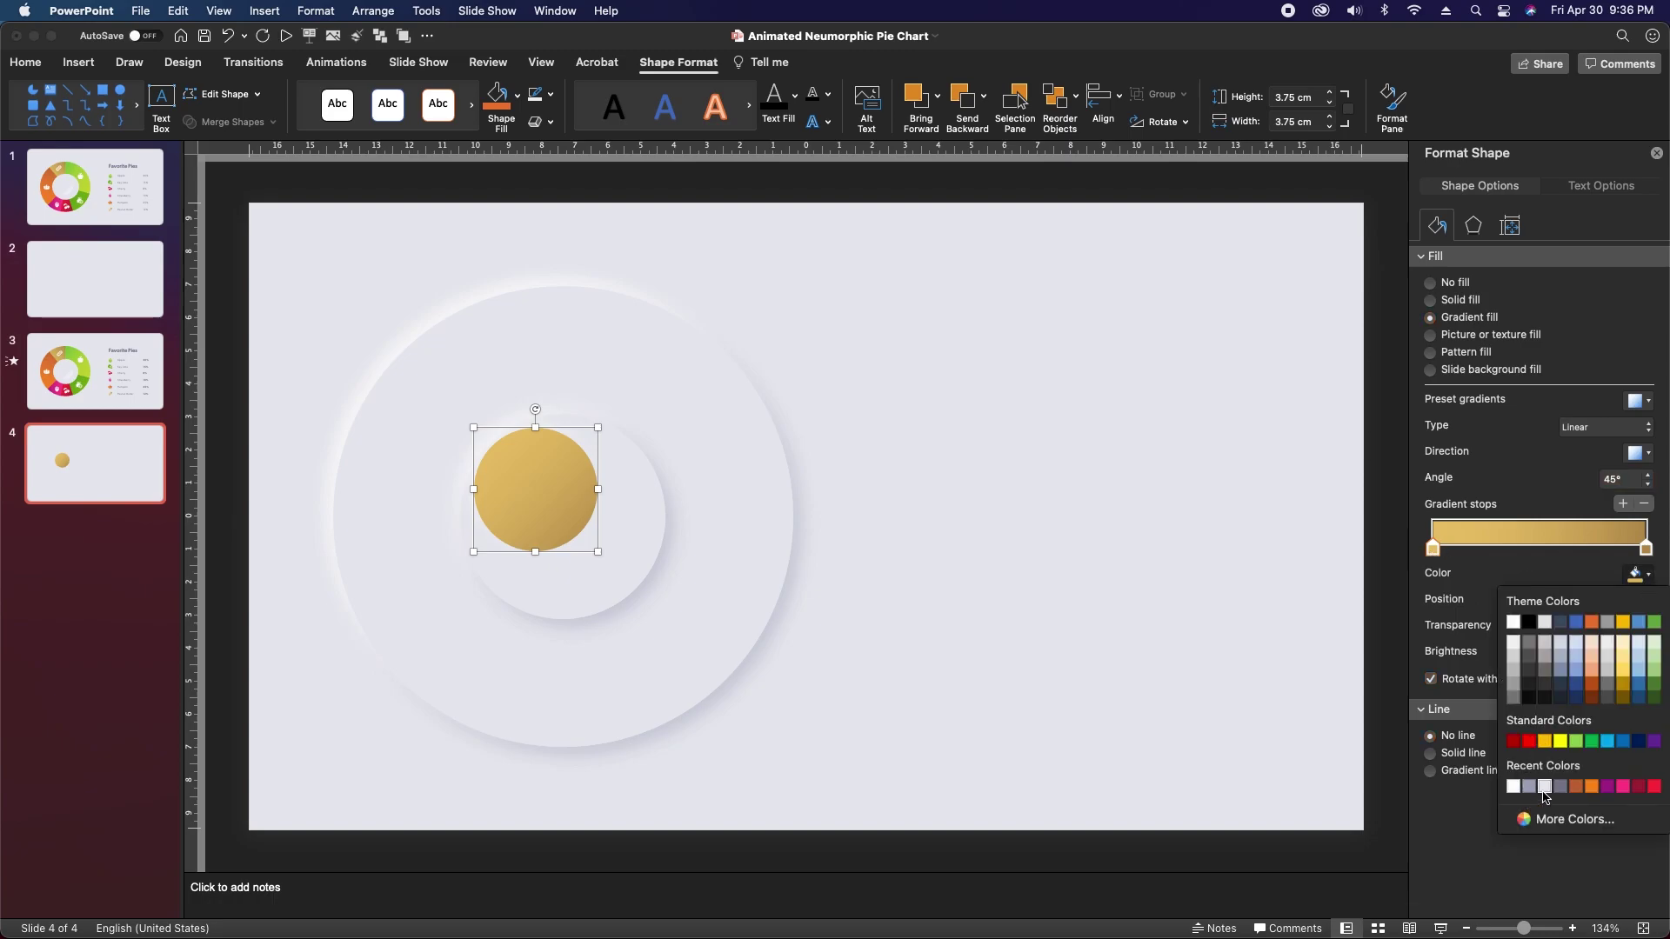
pyautogui.click(1544, 786)
pyautogui.click(1647, 553)
pyautogui.click(1640, 575)
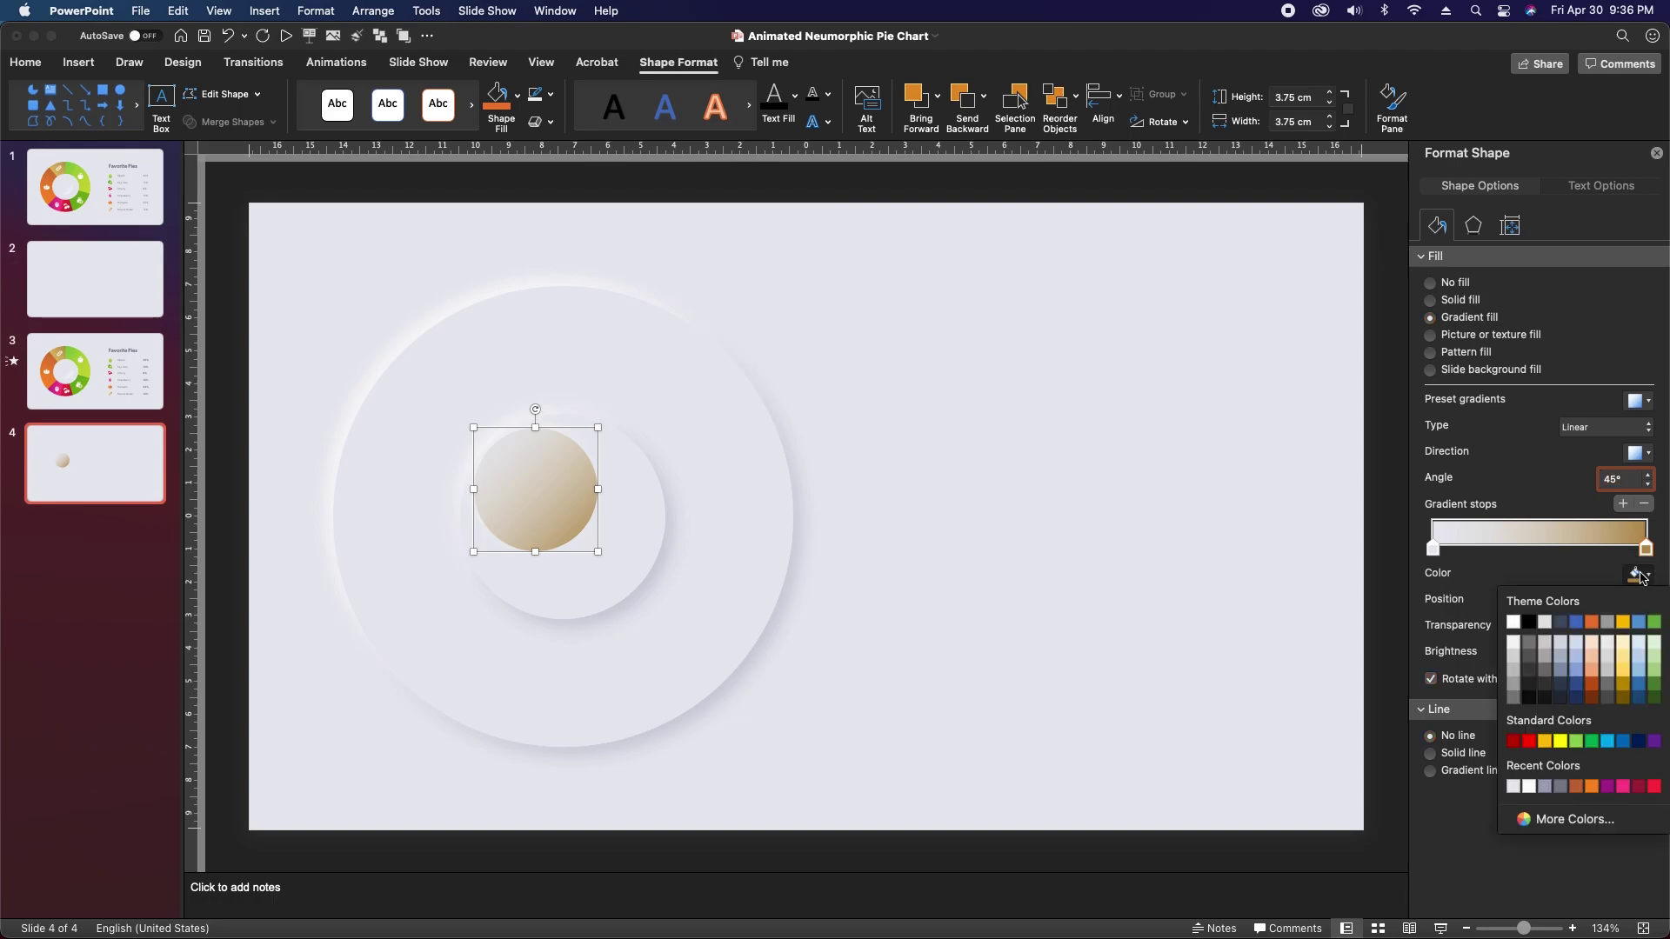
pyautogui.click(1515, 787)
pyautogui.moveTo(1433, 551); pyautogui.dragTo(1537, 563)
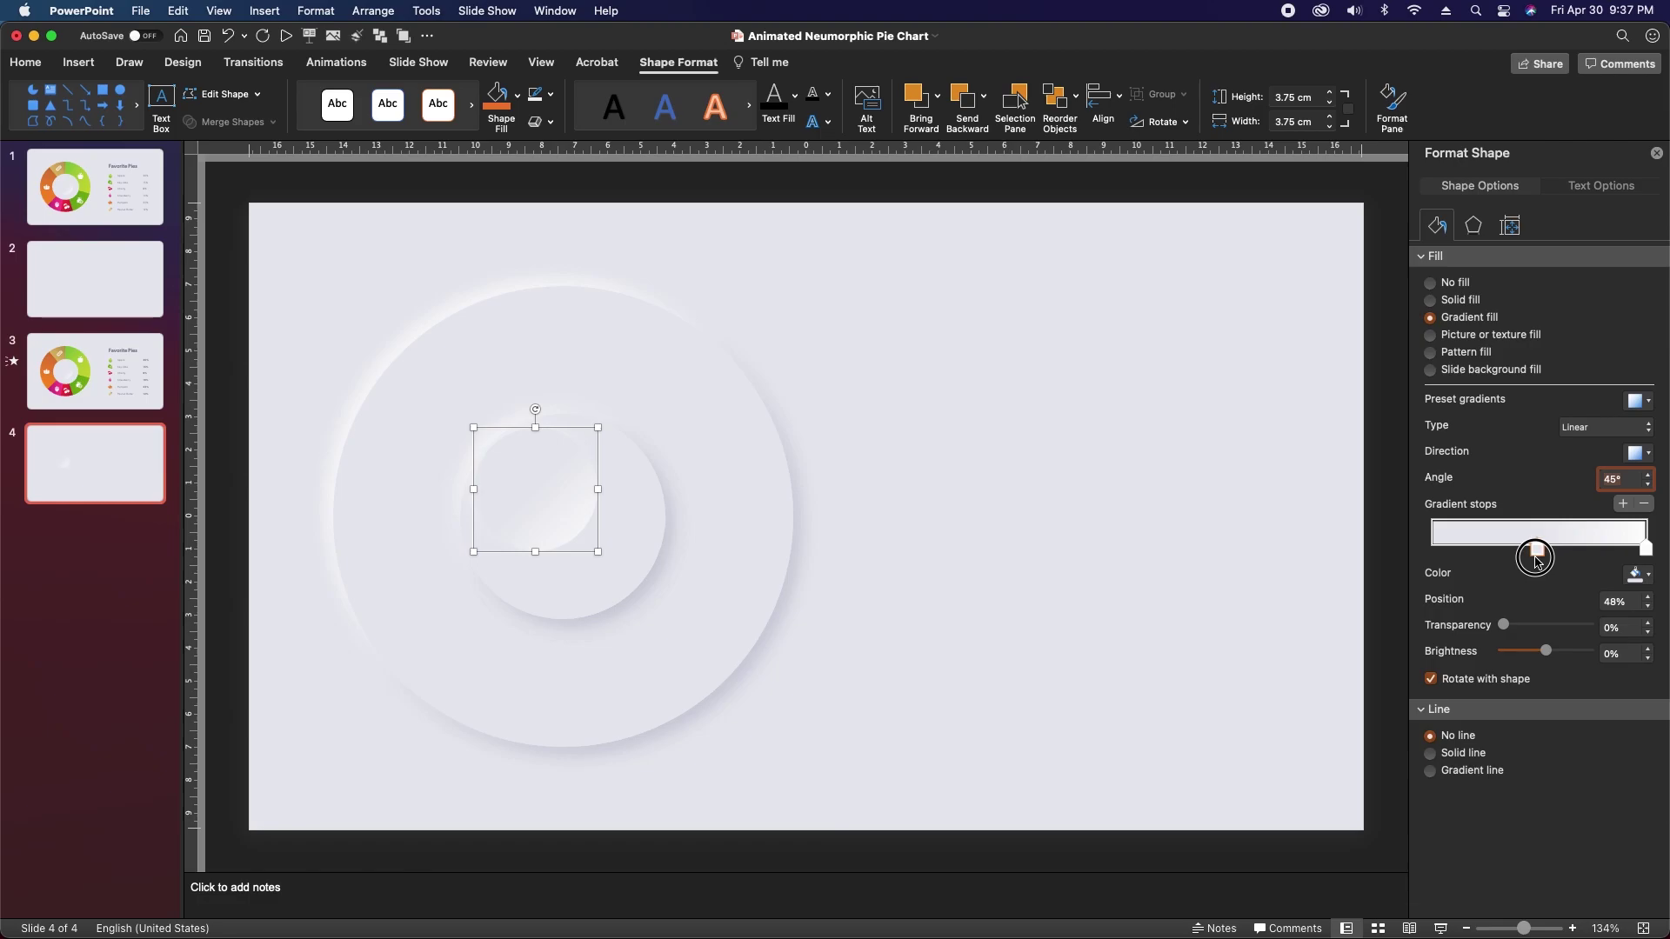
pyautogui.click(1472, 228)
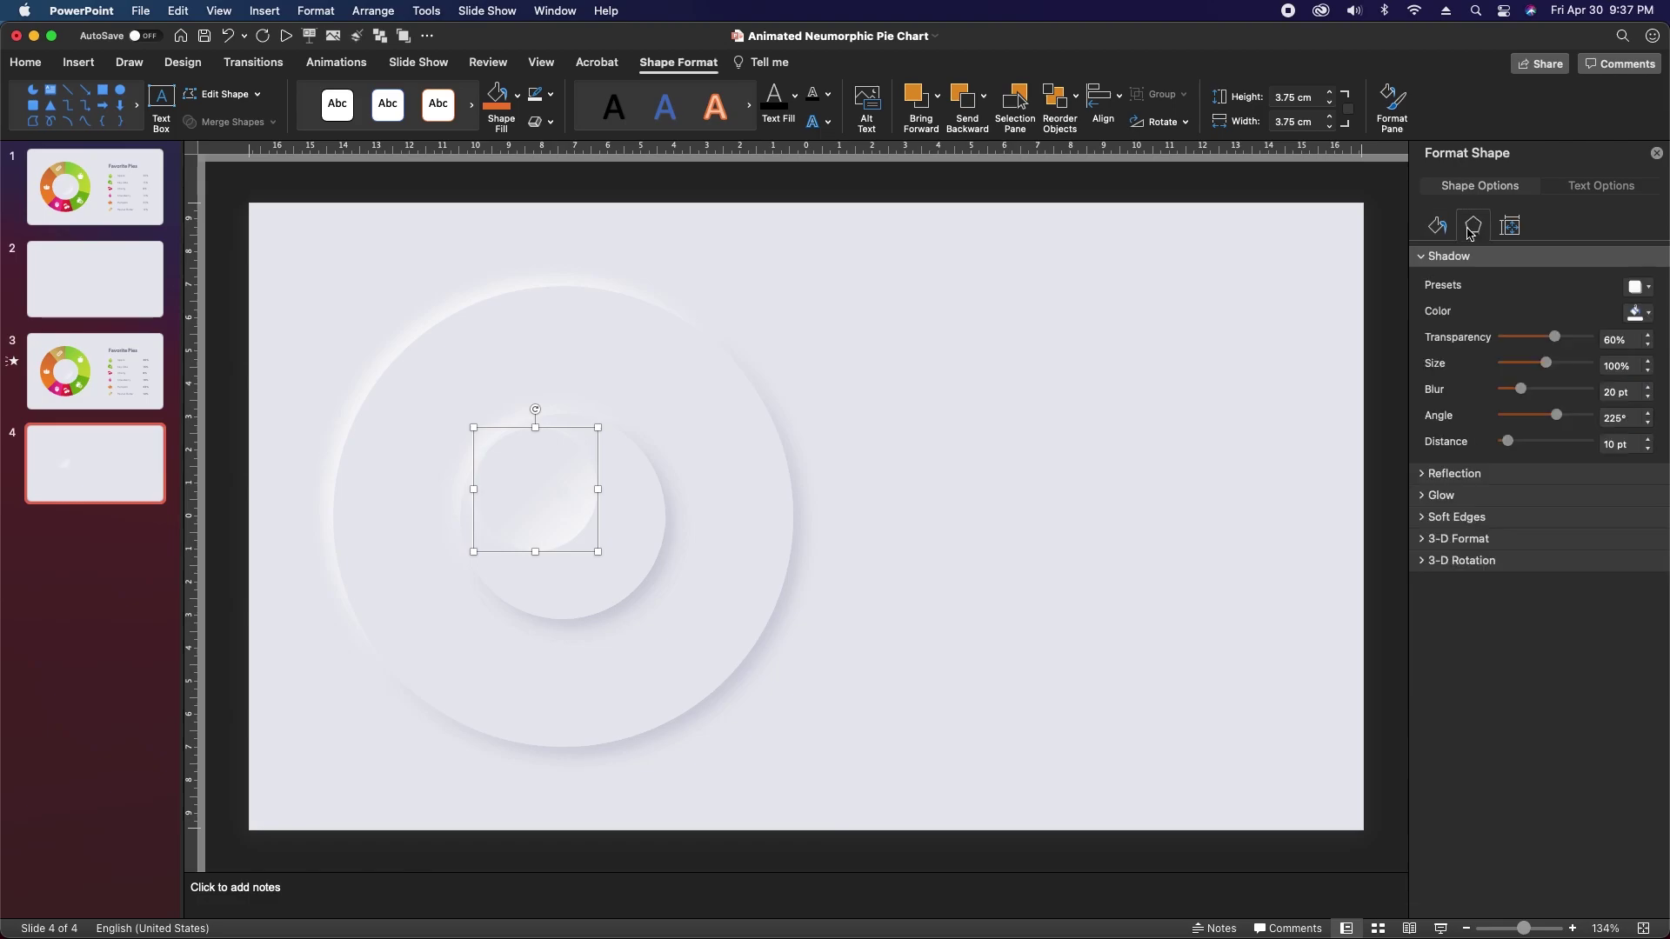
# Give the 3.75 cm circle a light inside shadow (60% transparency, 15 pt blur, 7 pt distance) and centre it
pyautogui.click(1636, 288)
pyautogui.click(1514, 625)
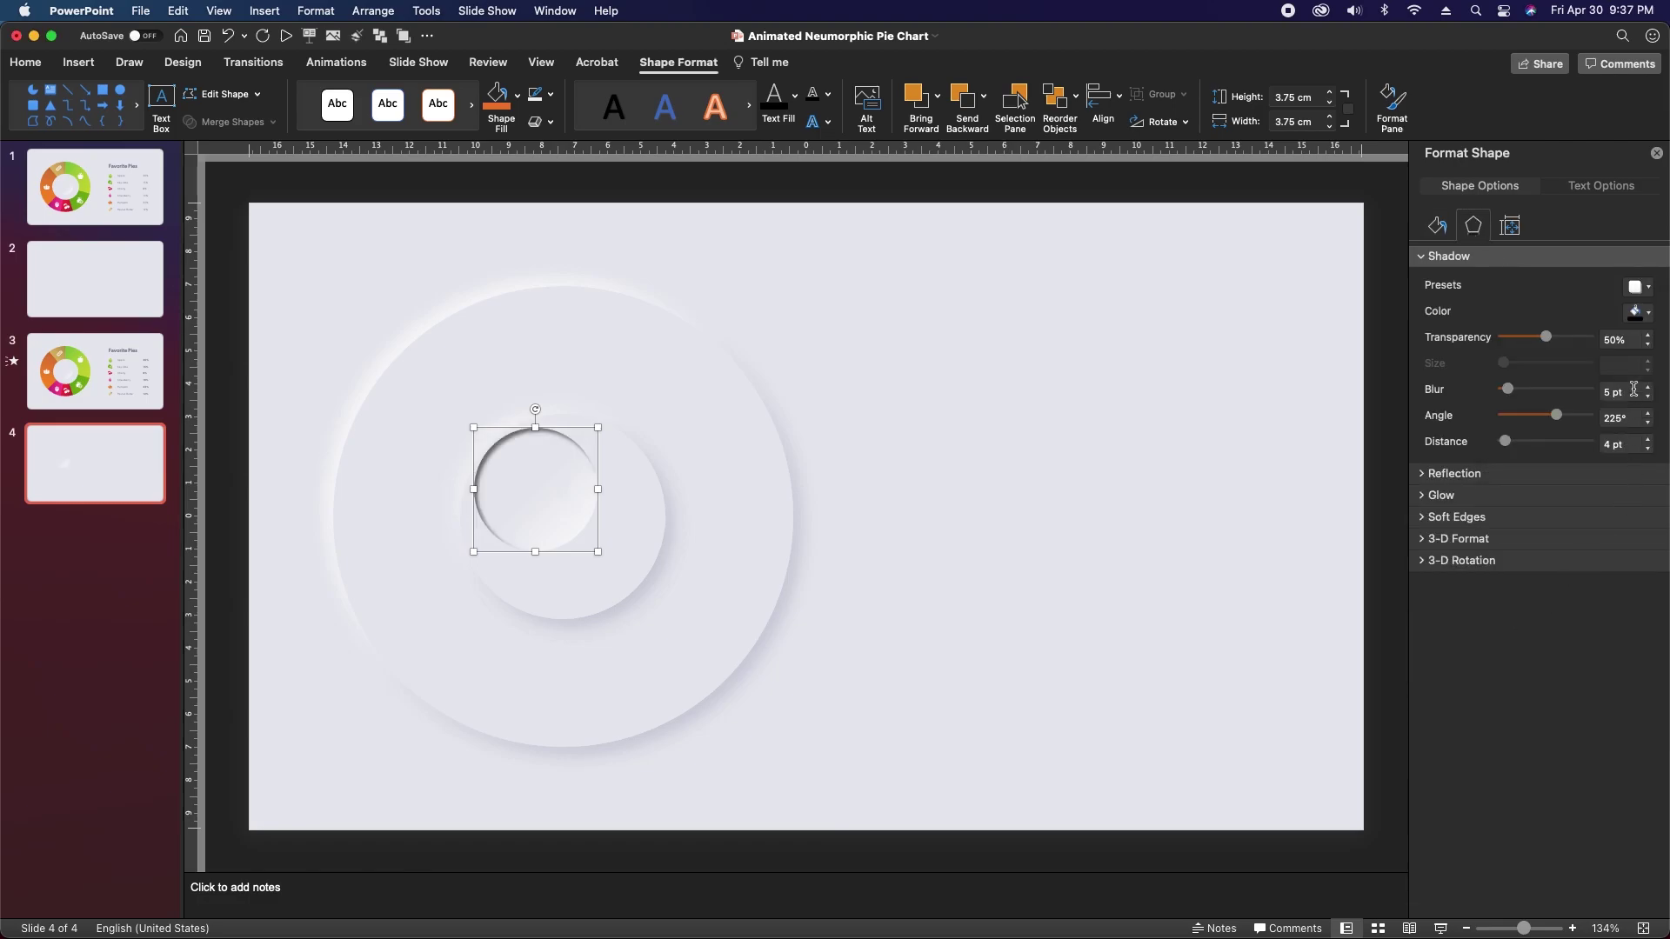
pyautogui.click(1637, 313)
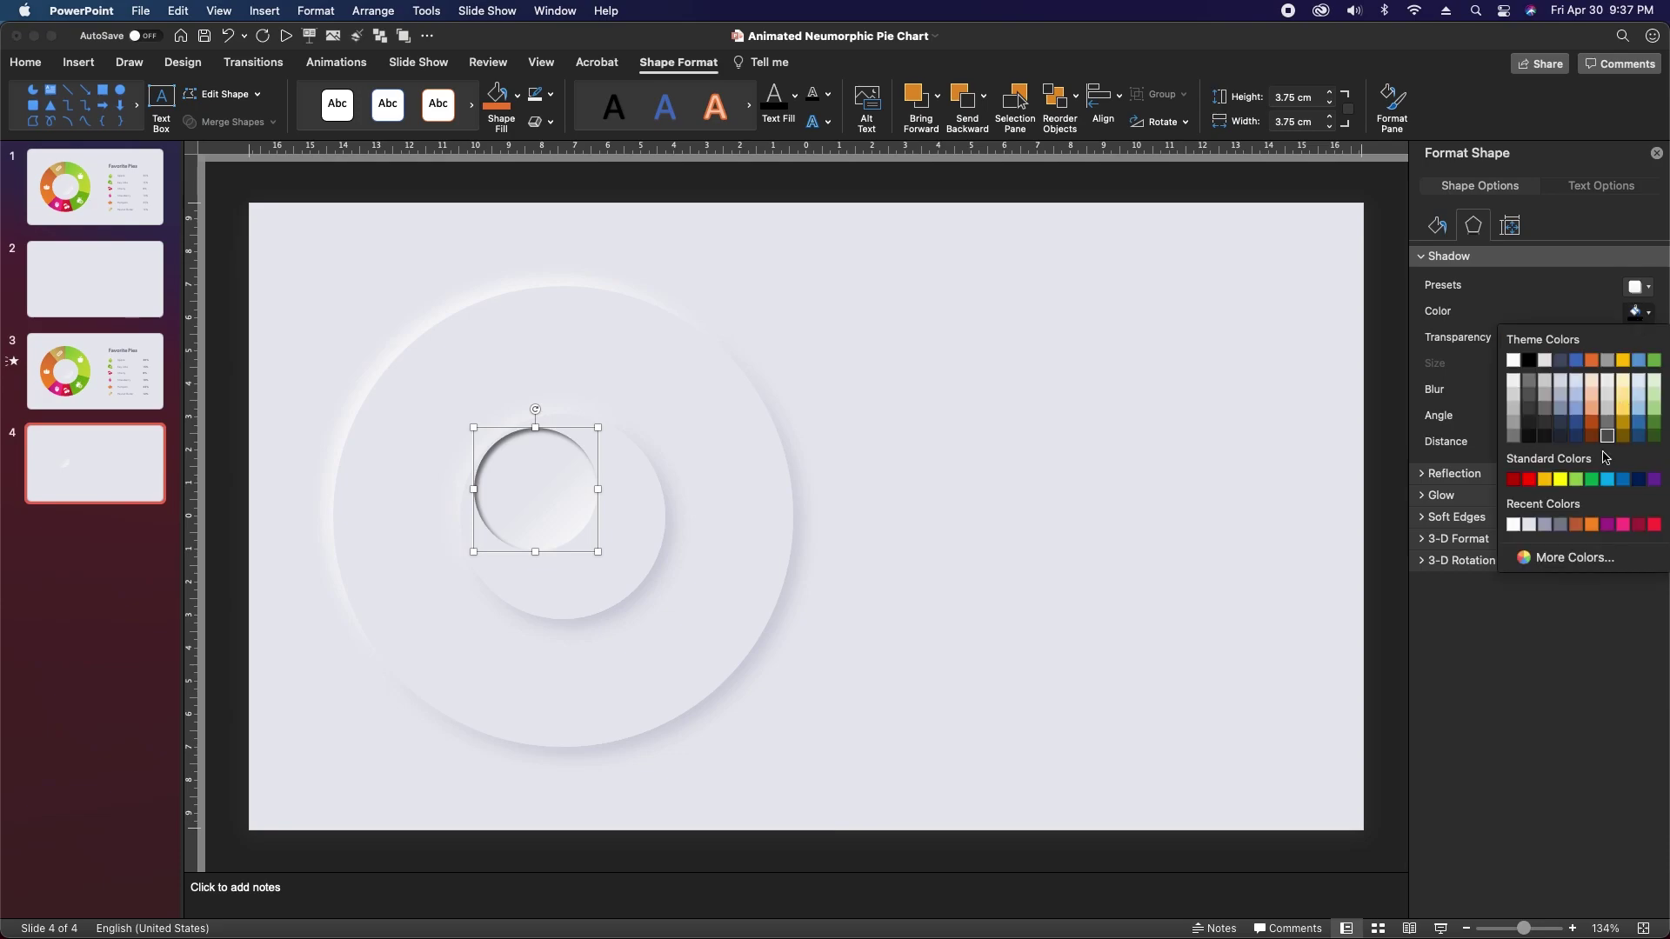
pyautogui.click(1545, 526)
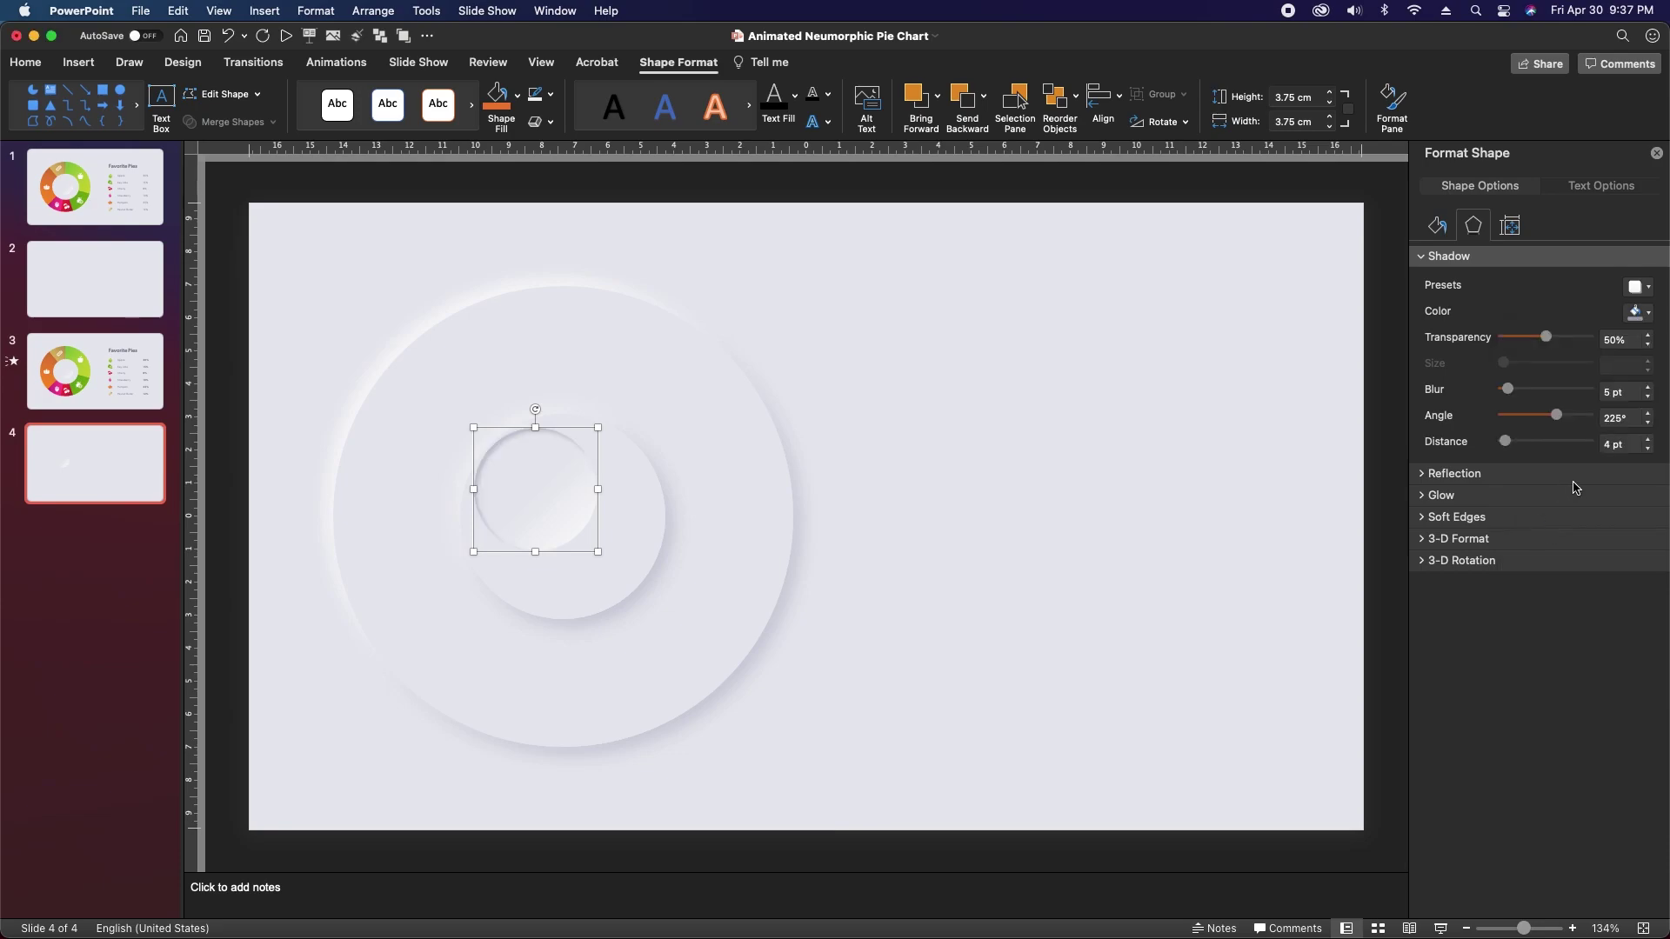
pyautogui.click(1613, 339)
pyautogui.write('60')
pyautogui.click(1609, 389)
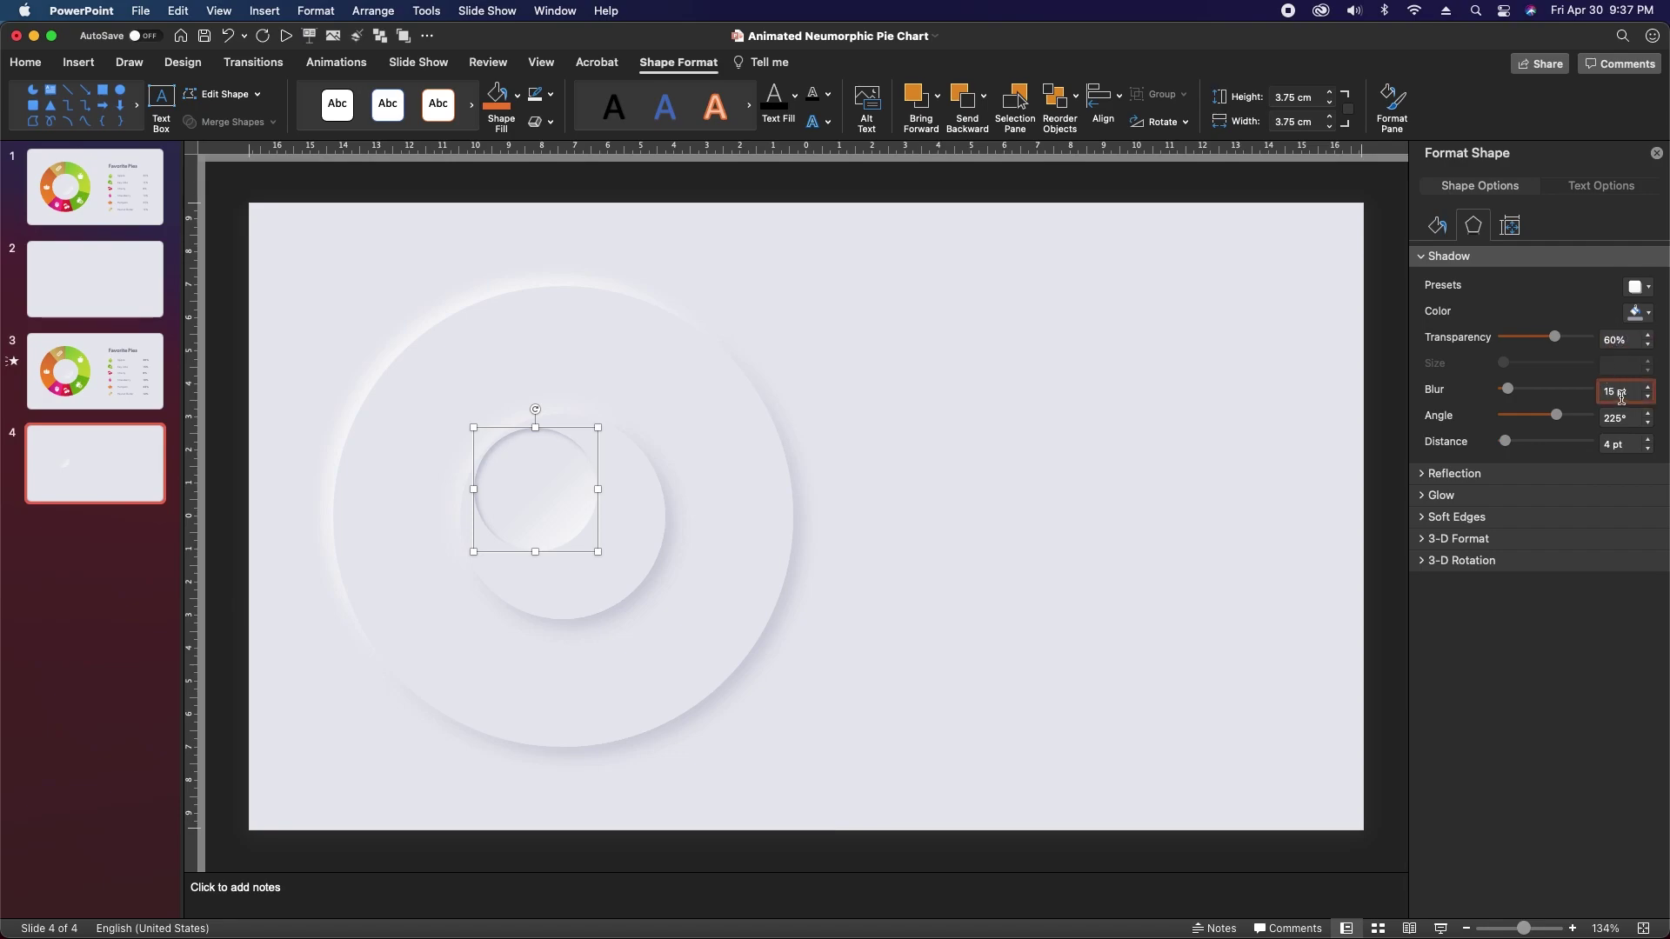
pyautogui.click(1610, 442)
pyautogui.moveTo(527, 496); pyautogui.dragTo(550, 523)
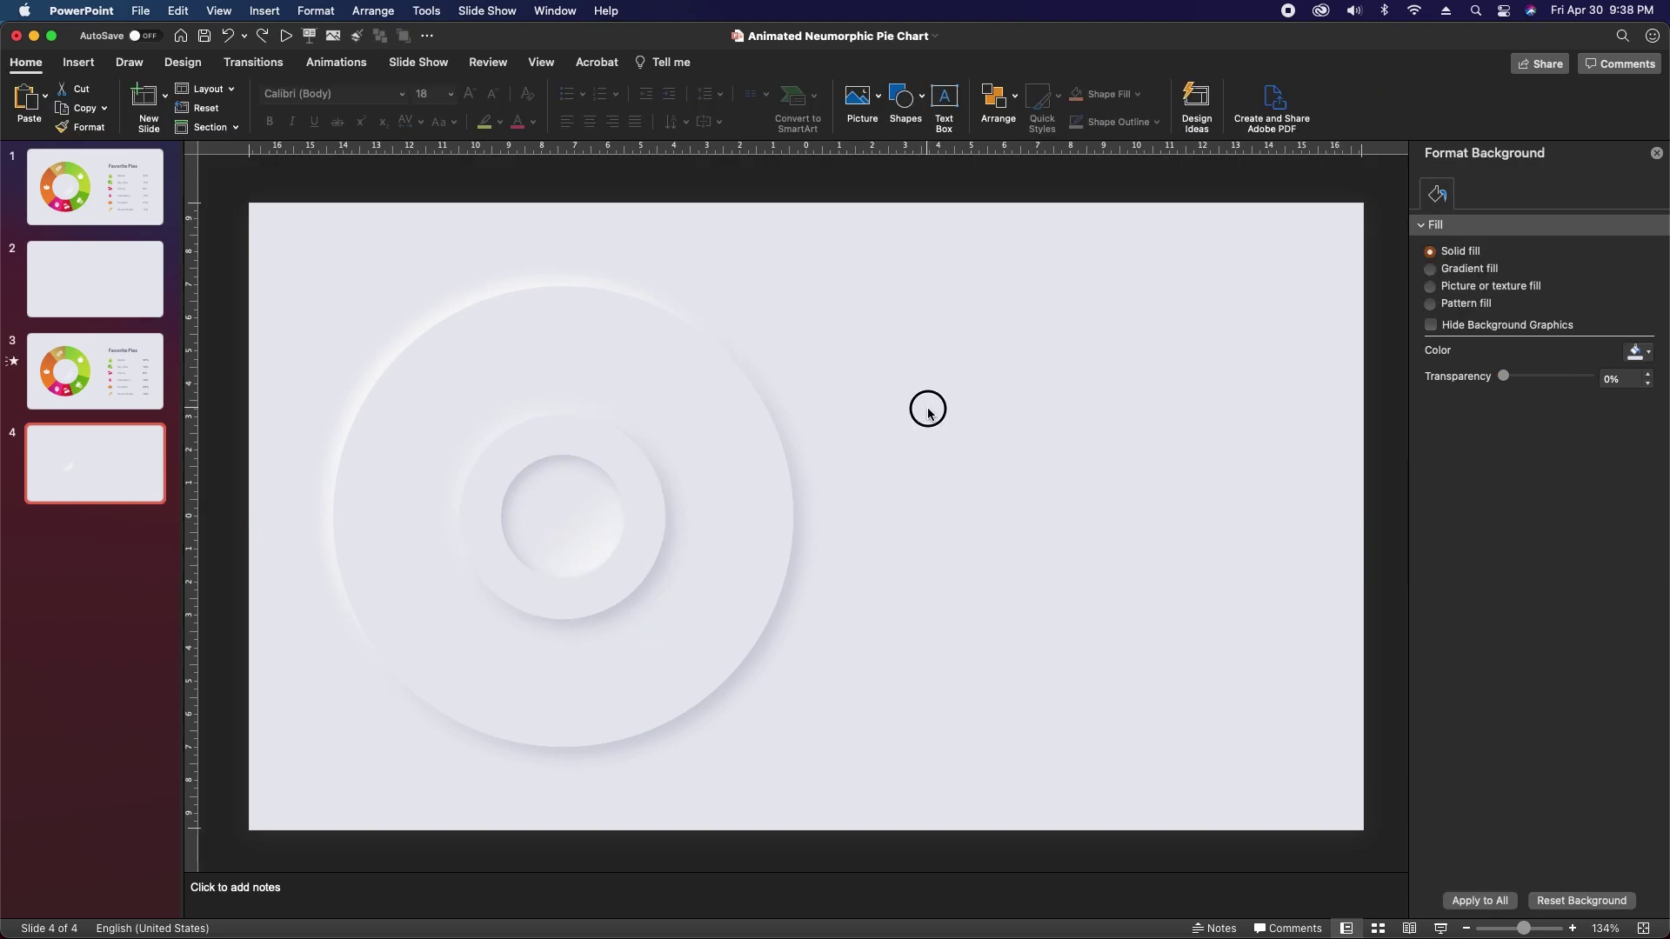
pyautogui.click(928, 409)
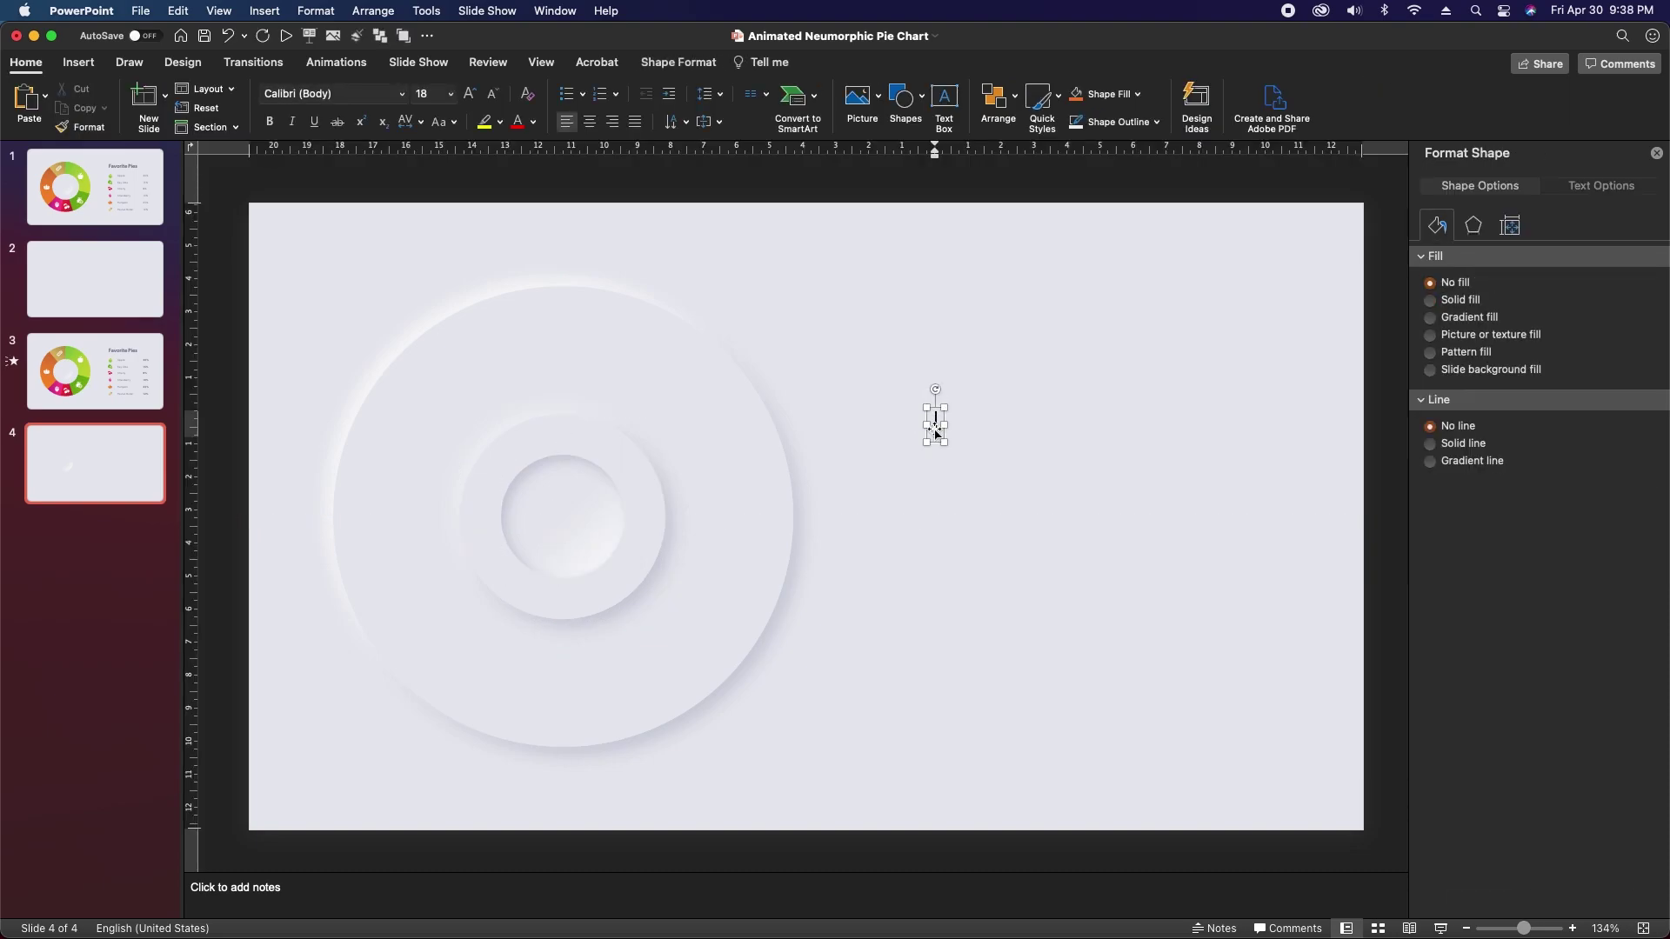
# Type the title 'Favorite Pies' and set it in Gibson Regular 36 pt
pyautogui.write('Favor')
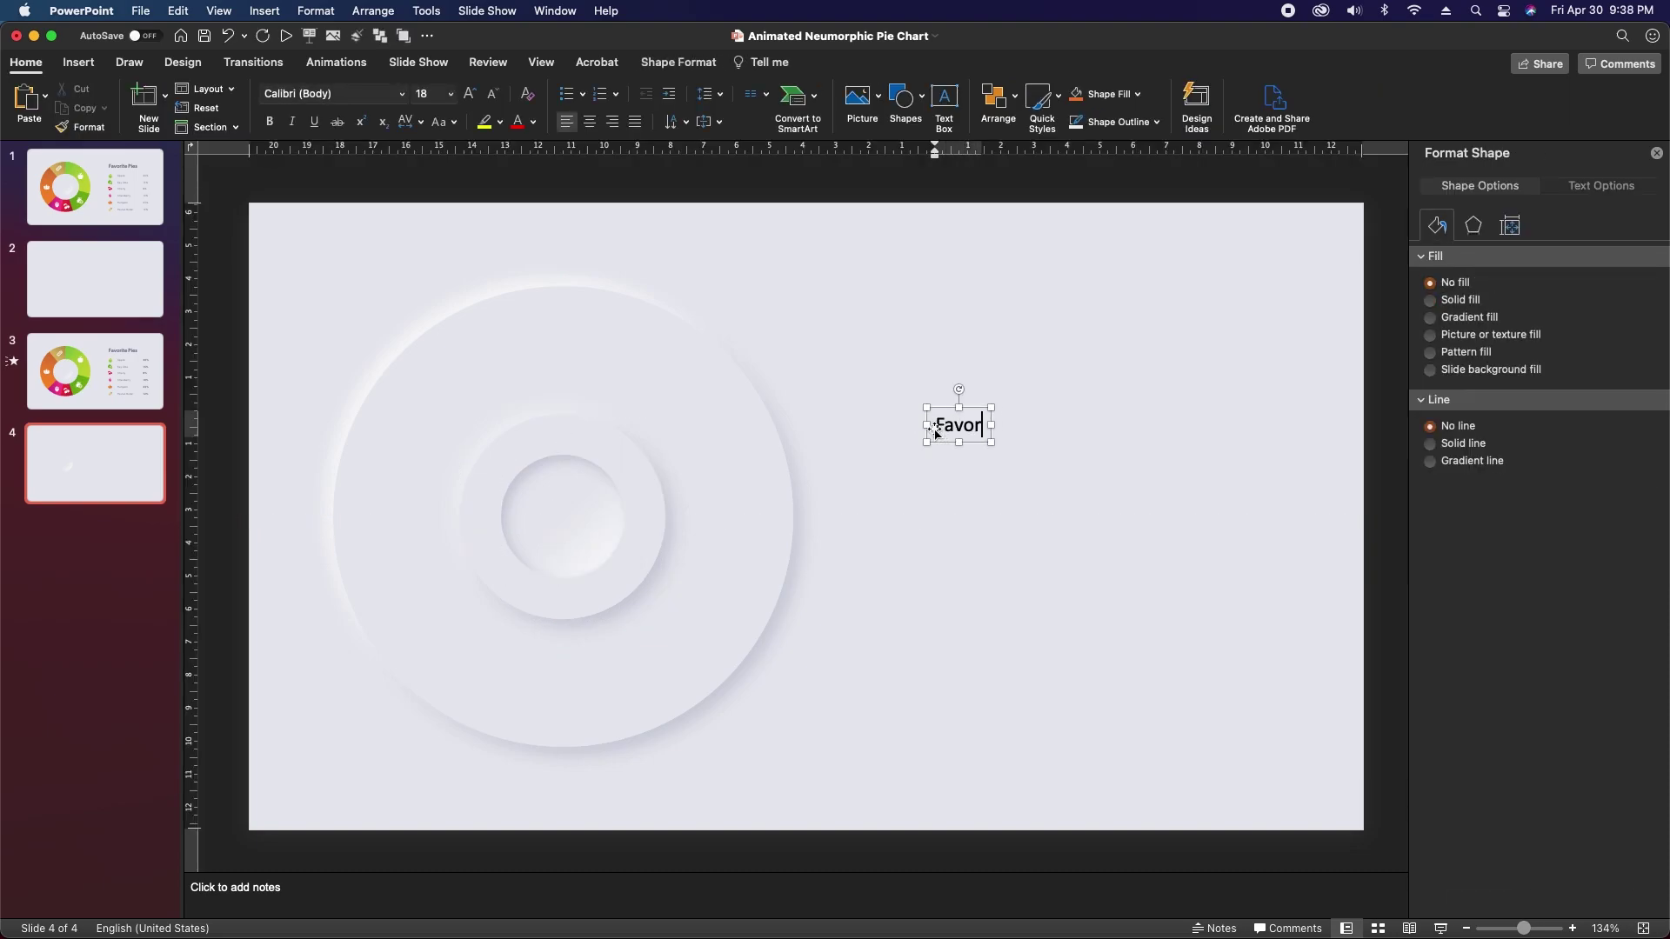
pyautogui.write('ite Pies')
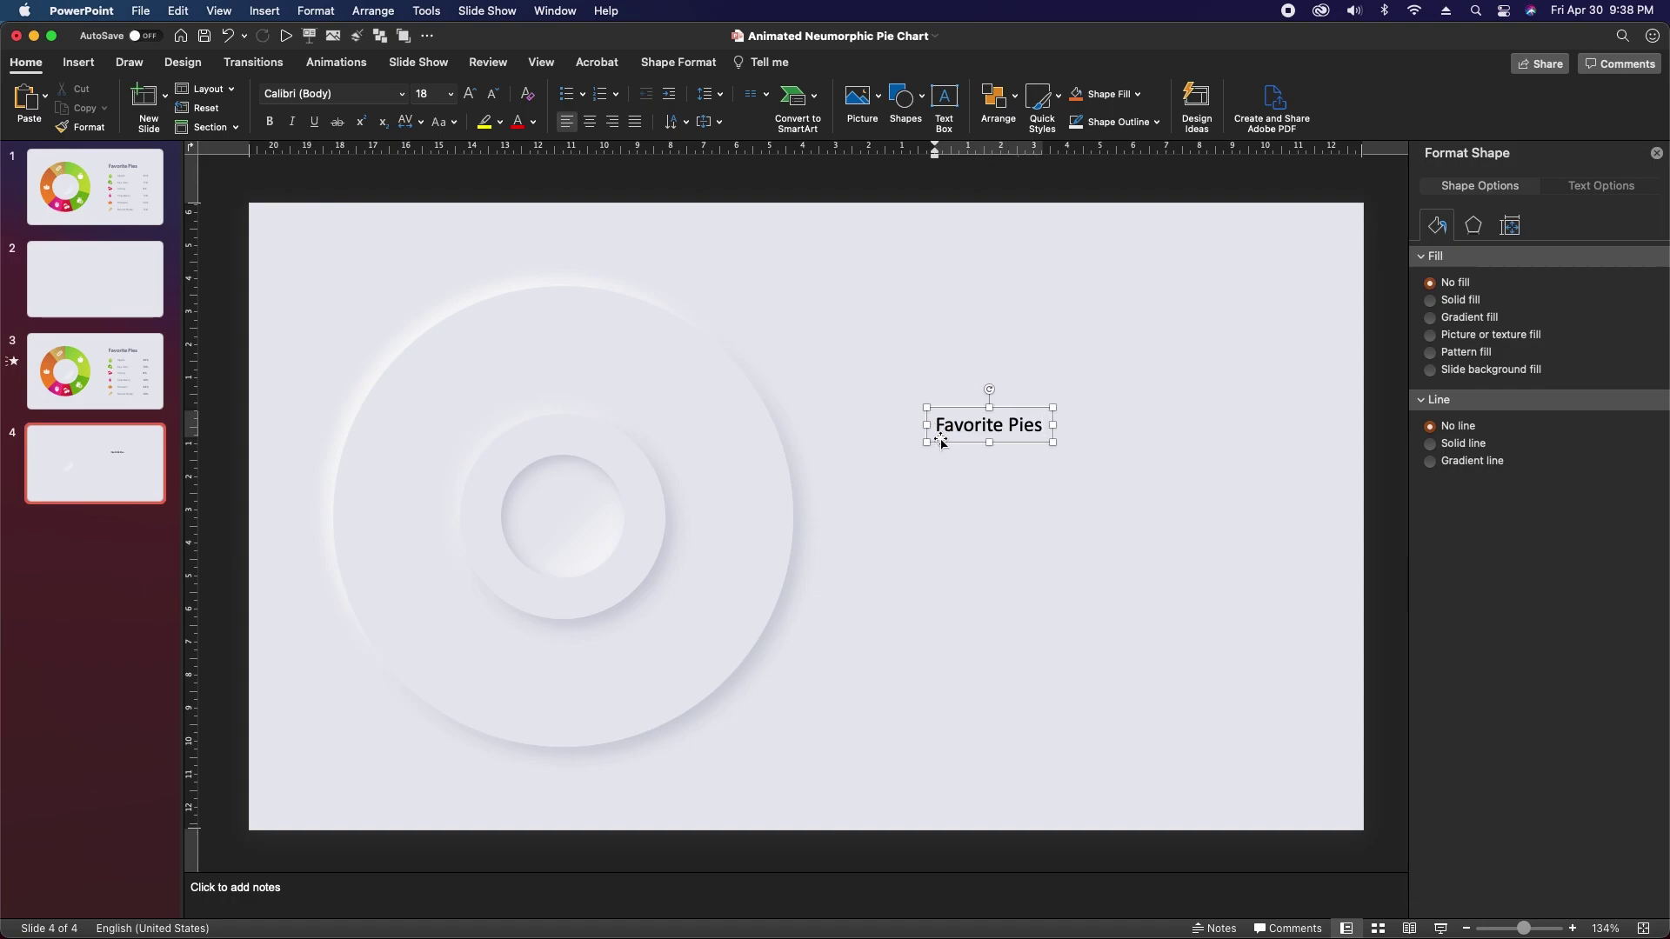
pyautogui.press('Escape')
pyautogui.click(401, 93)
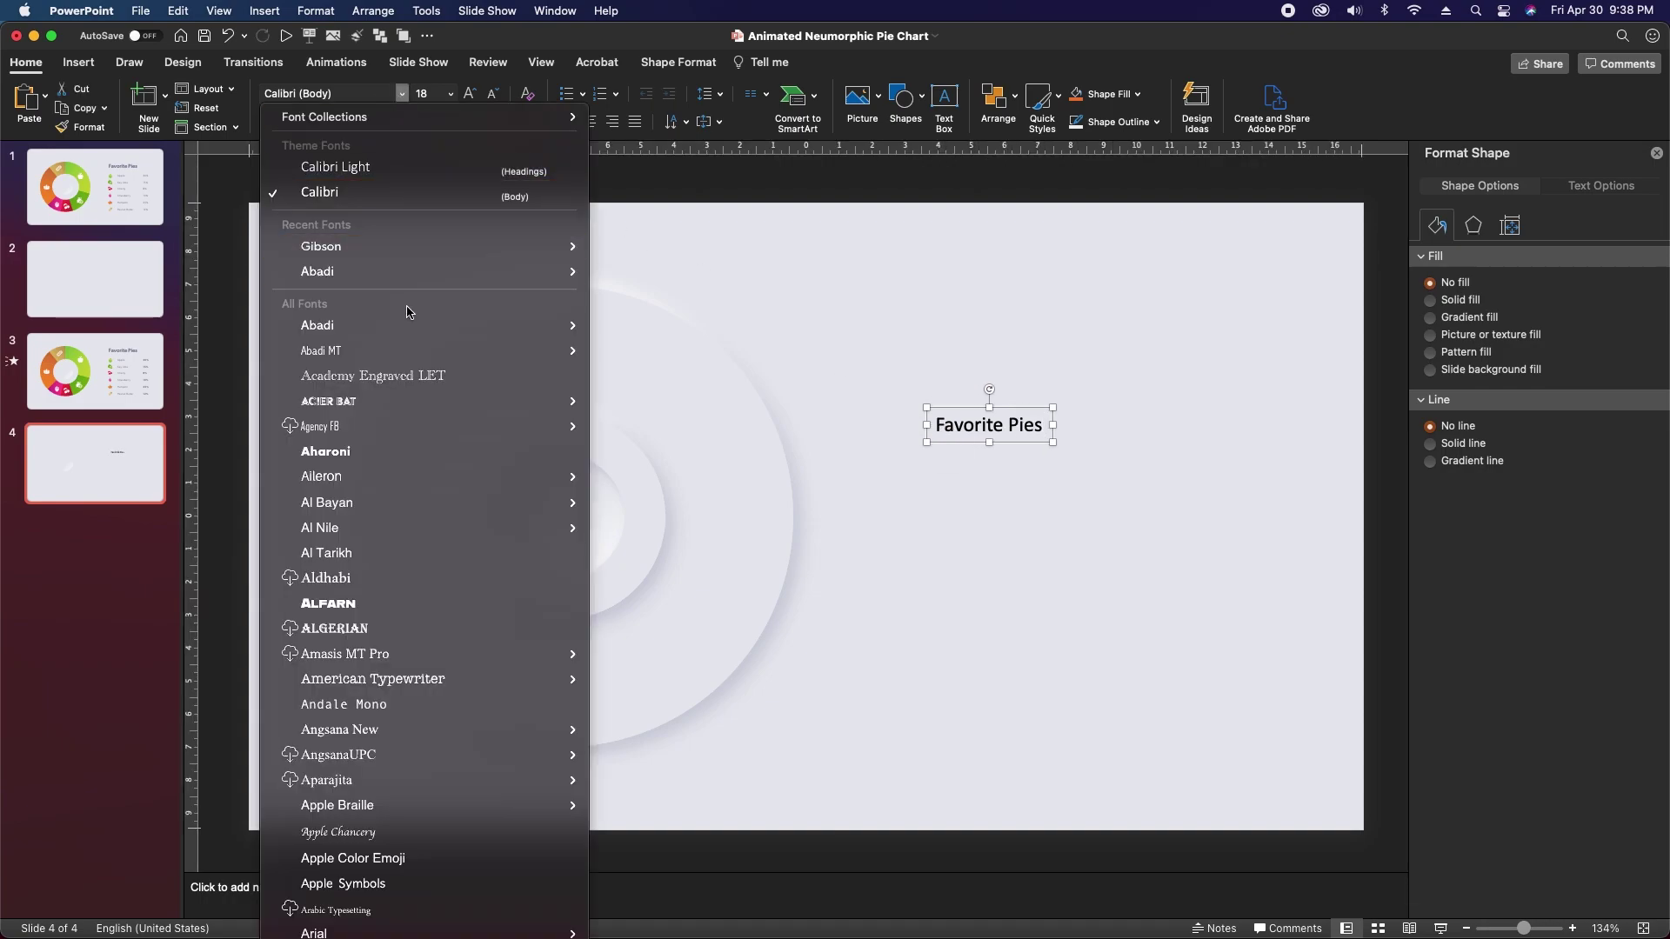
pyautogui.moveTo(421, 247)
pyautogui.click(670, 432)
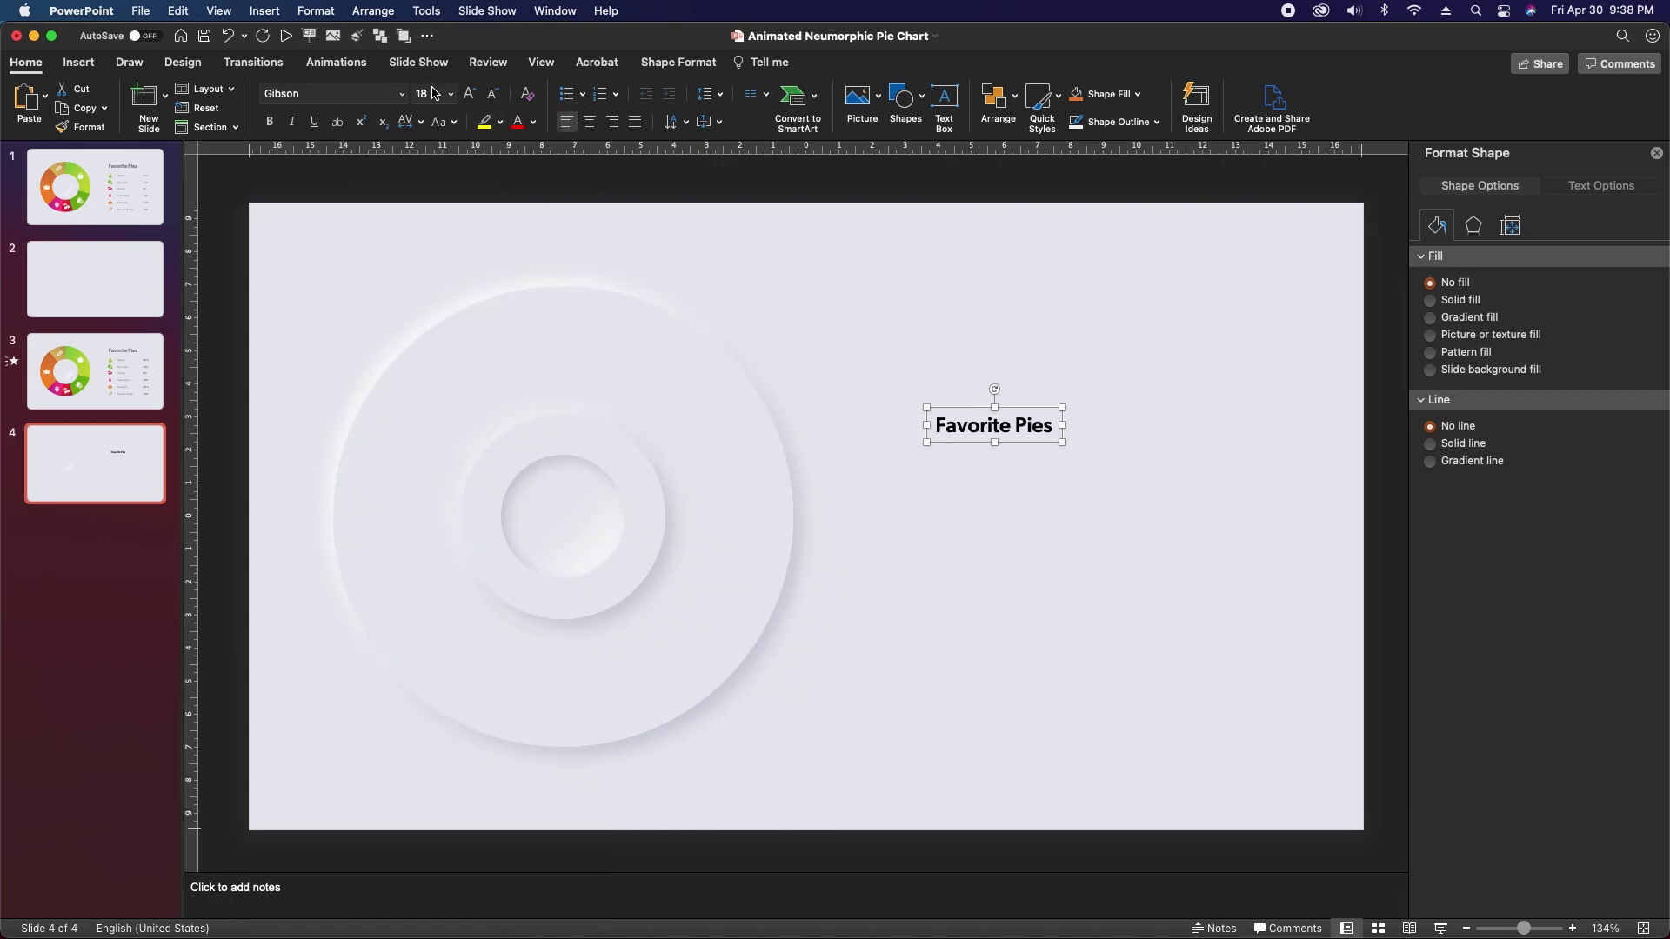
pyautogui.click(430, 96)
pyautogui.write('36')
pyautogui.press('Return')
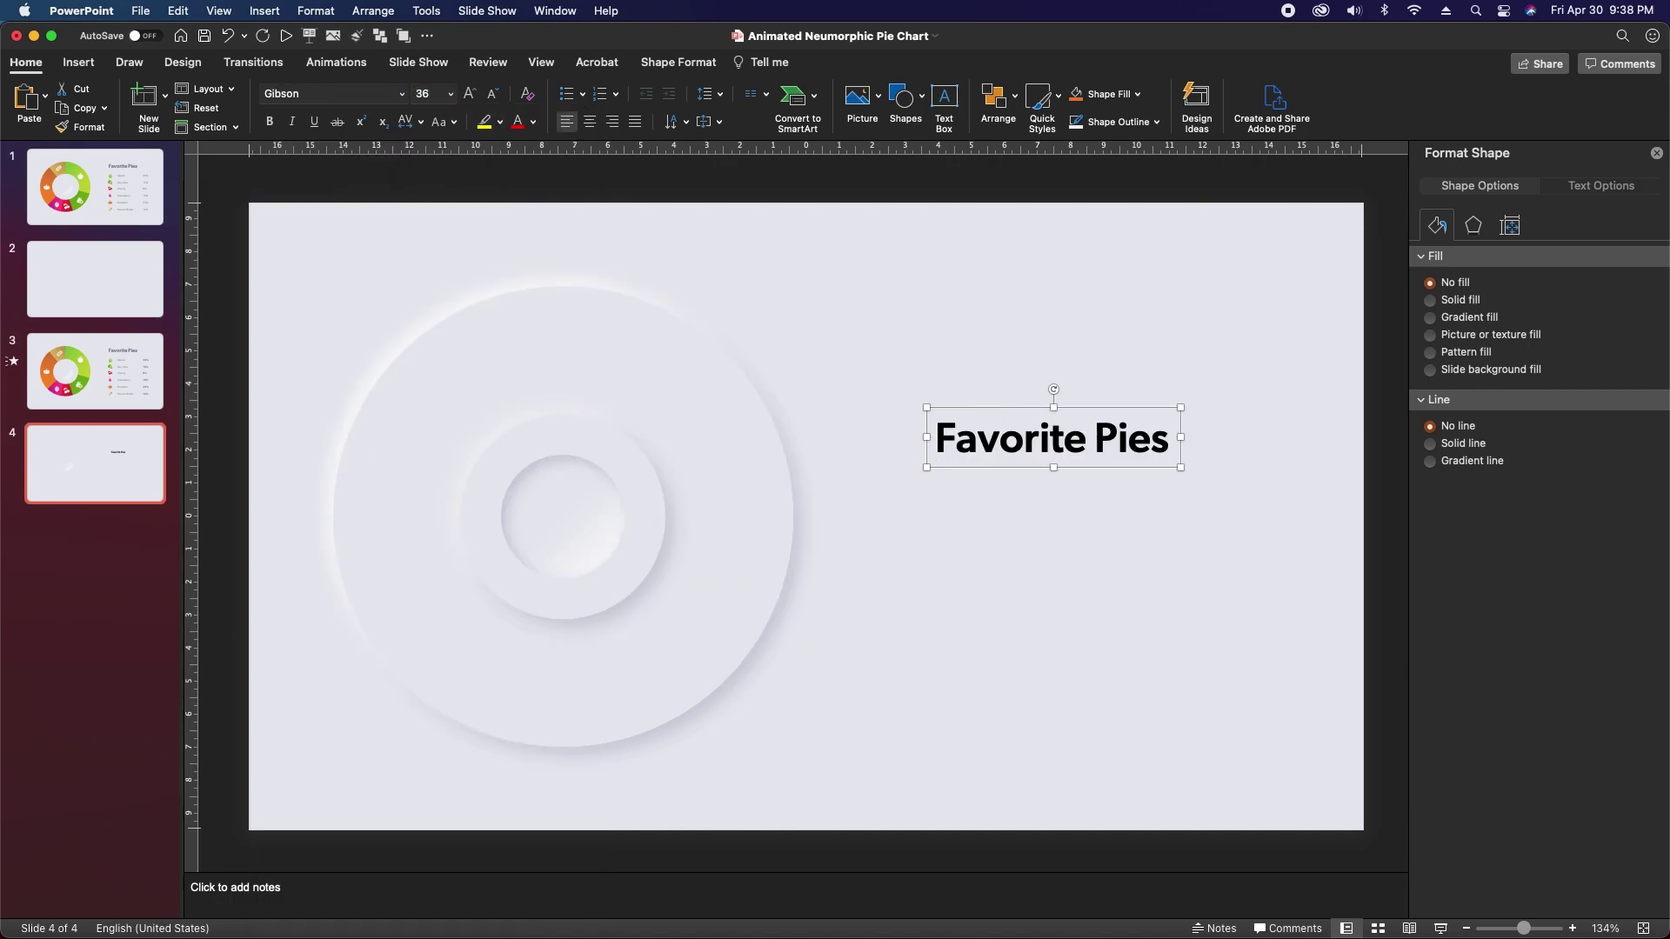
# Colour the title text grey, hex 7c7c8c
pyautogui.click(1600, 185)
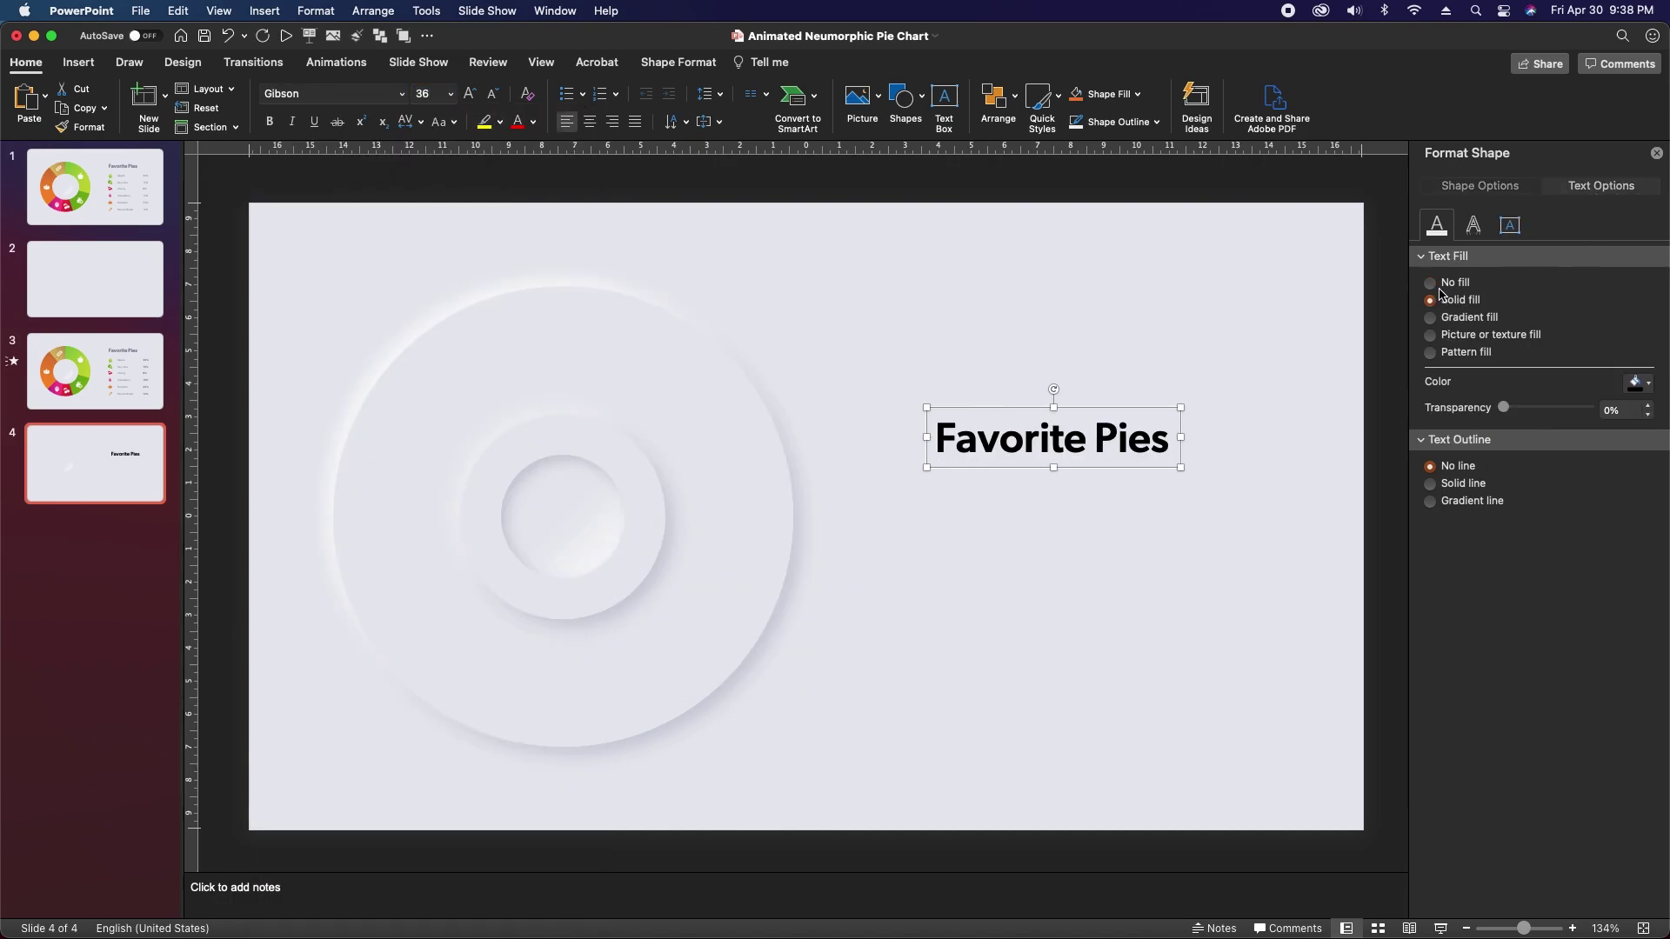
pyautogui.click(1647, 385)
pyautogui.click(1576, 630)
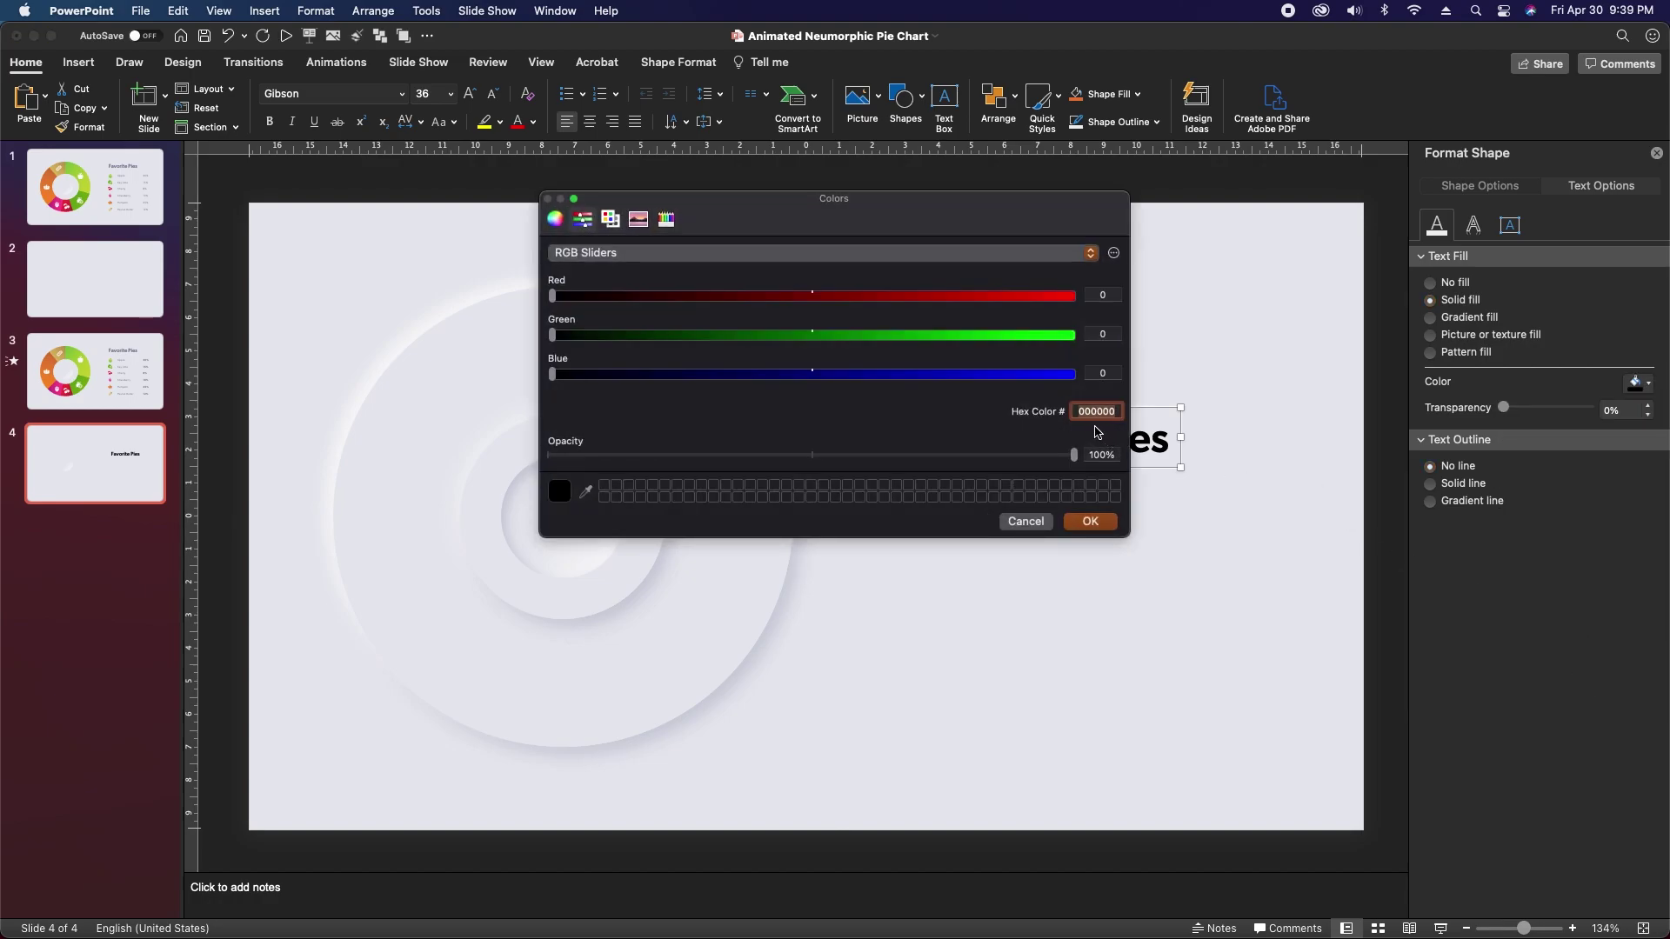
pyautogui.write('7c7c8c')
pyautogui.press('Return')
# Position the title at 20 cm horizontal and 4.5 cm vertical
pyautogui.click(1462, 188)
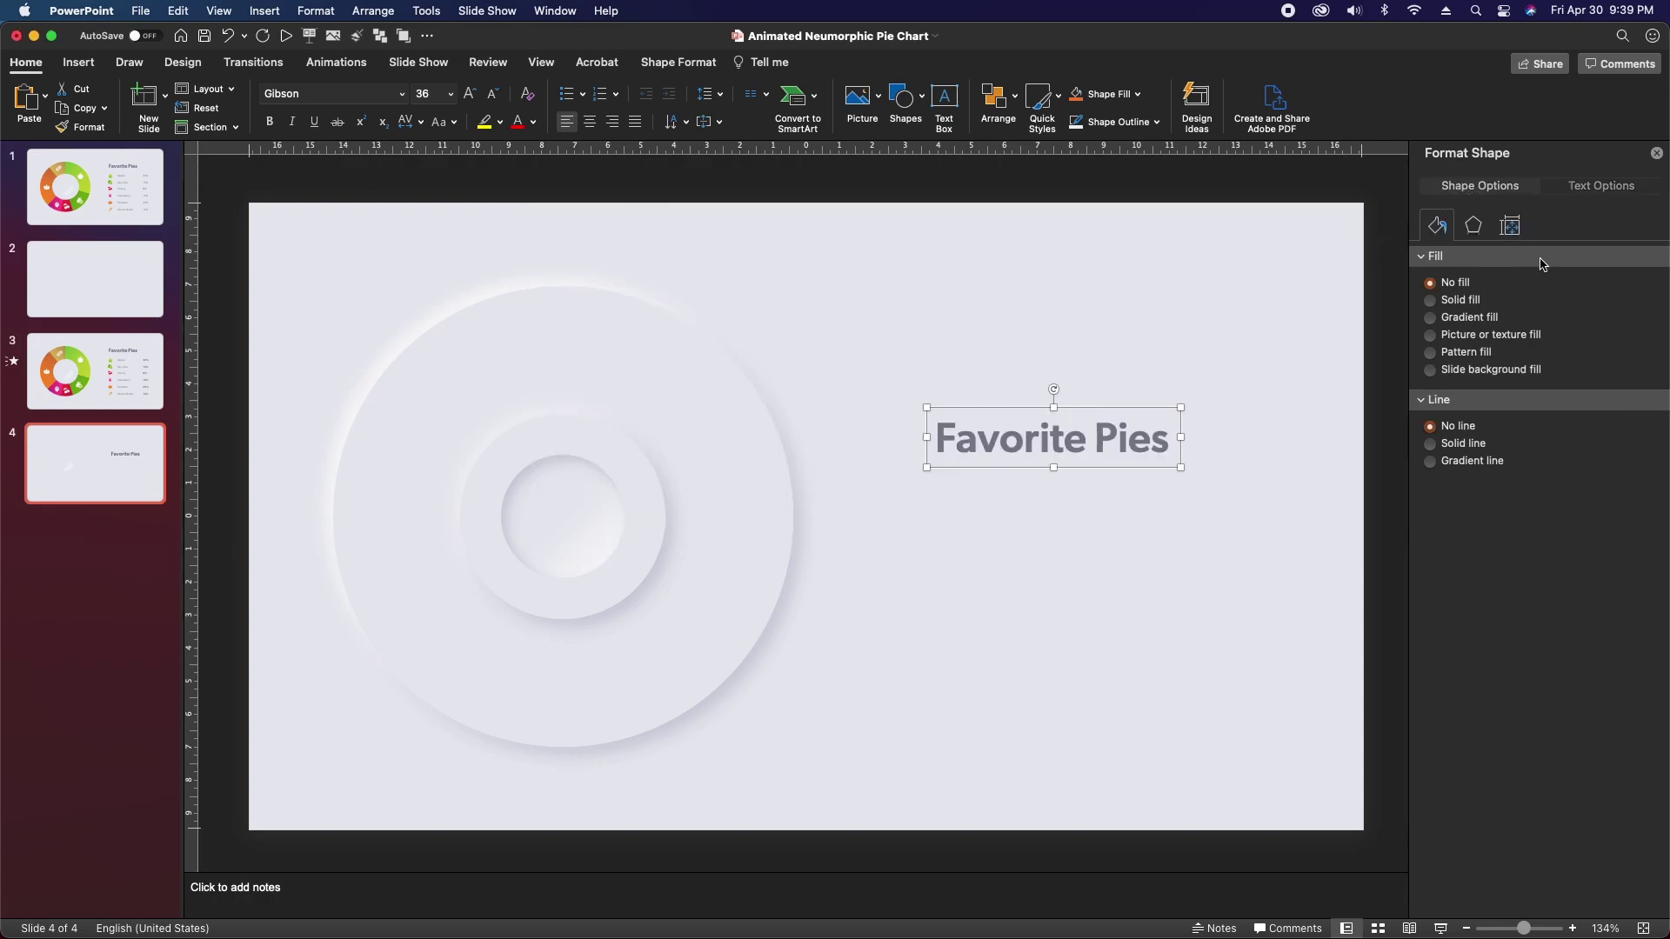
pyautogui.click(1513, 227)
pyautogui.click(1610, 556)
pyautogui.write('20')
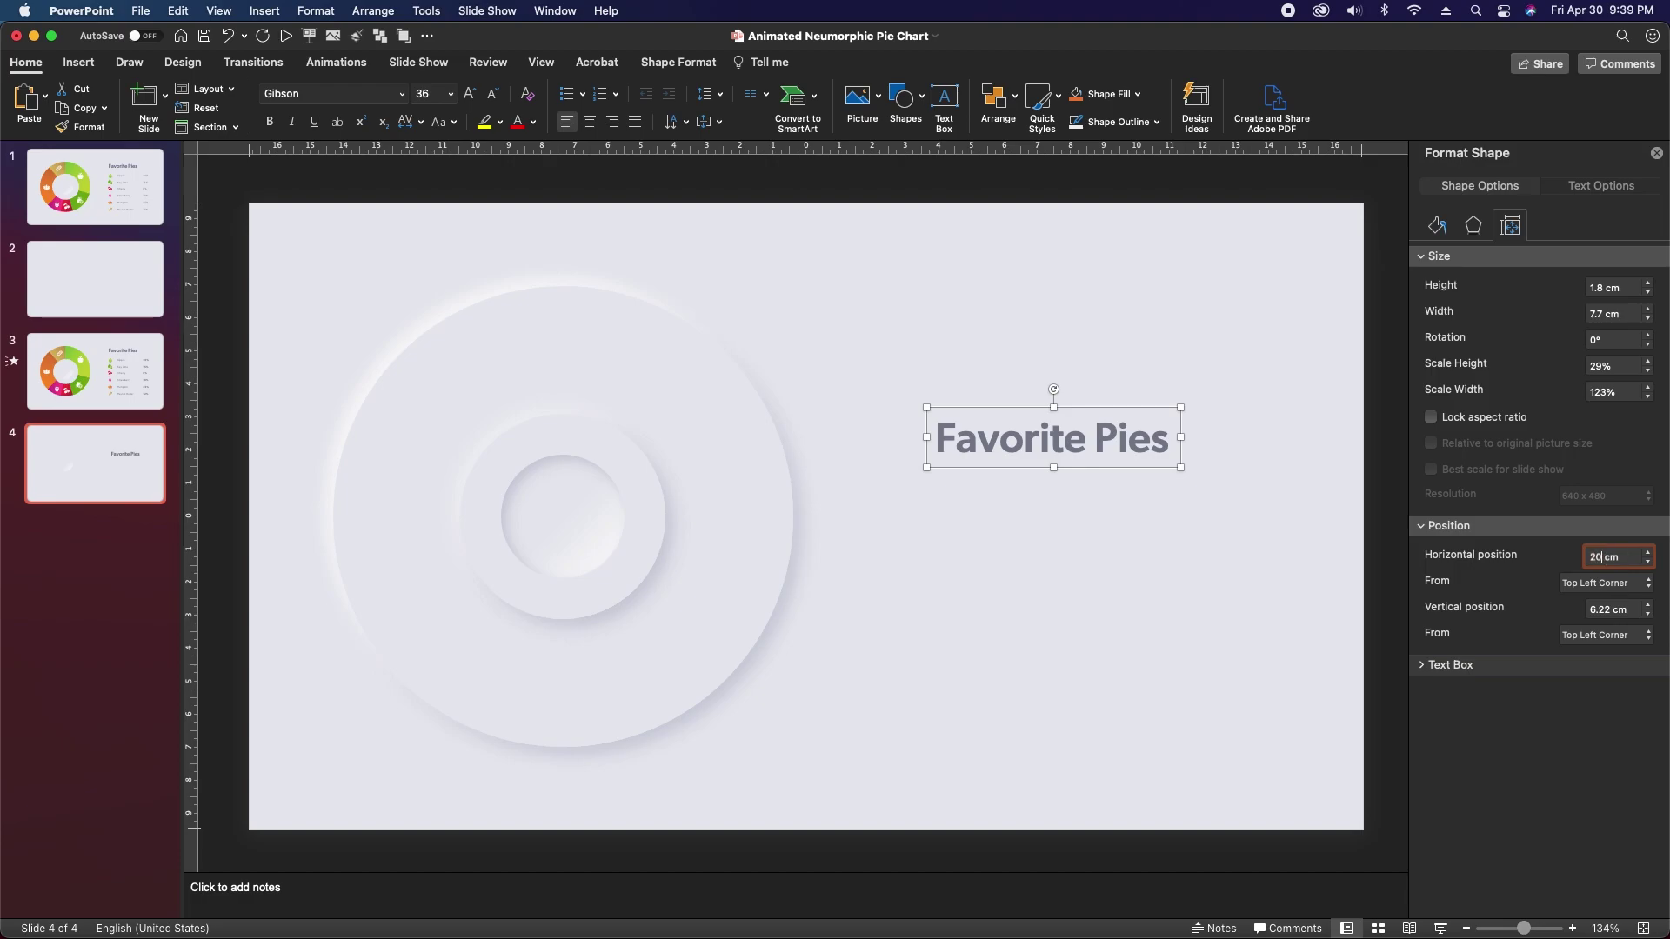
pyautogui.click(1605, 610)
pyautogui.doubleClick(1602, 608)
pyautogui.write('4')
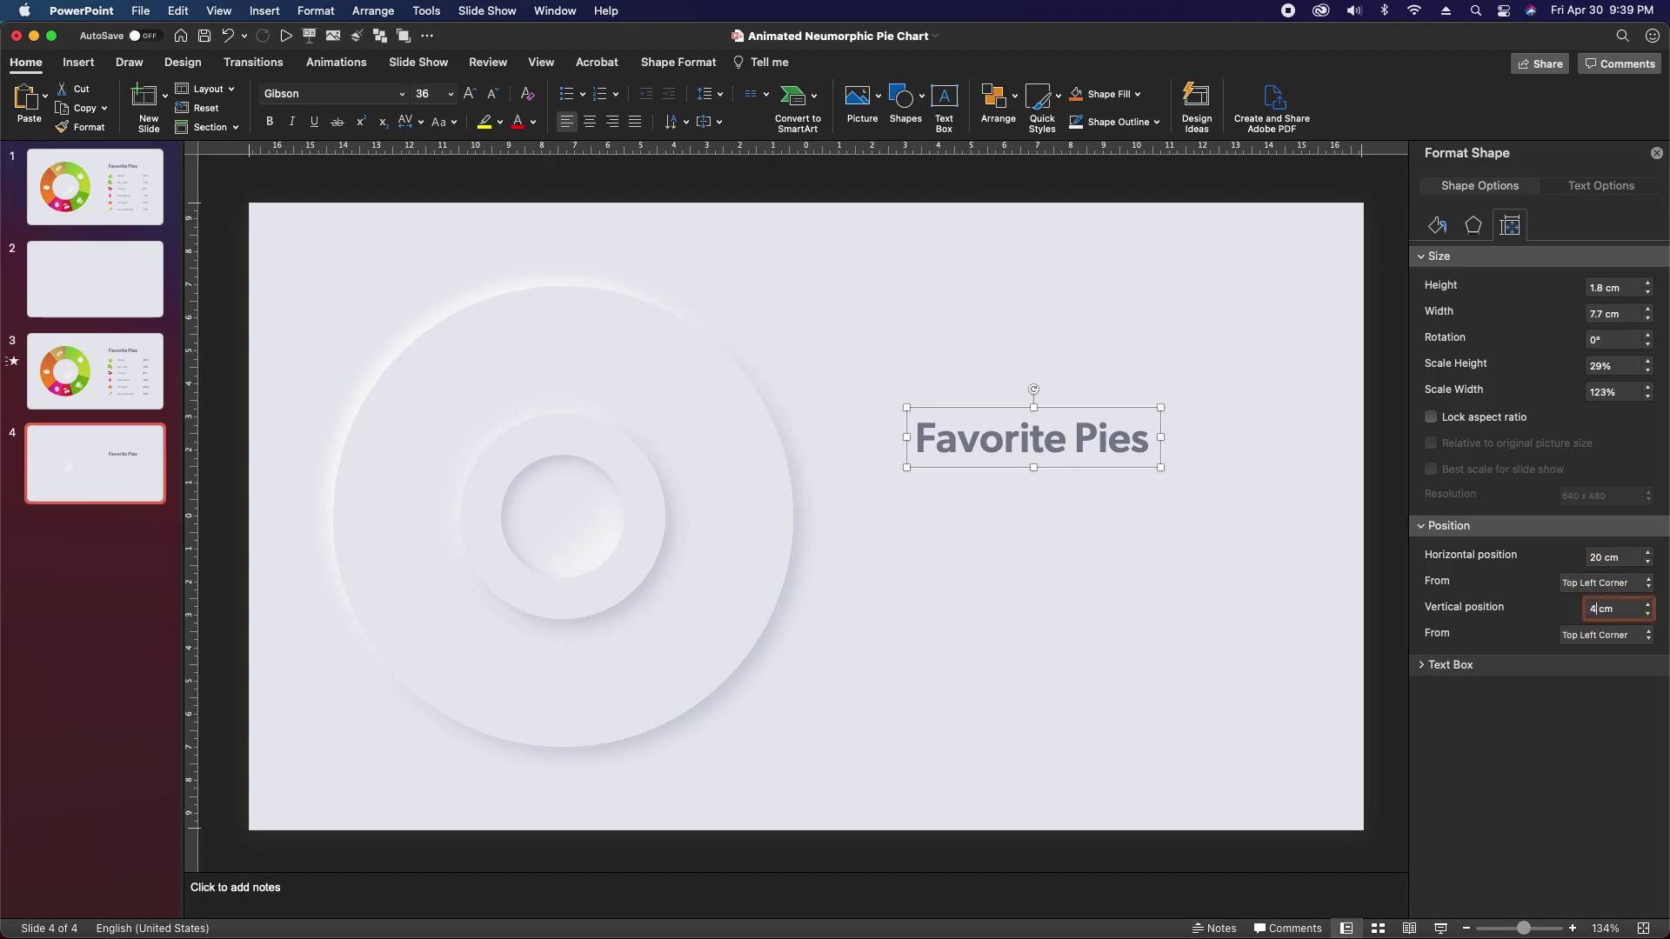
pyautogui.press('Return')
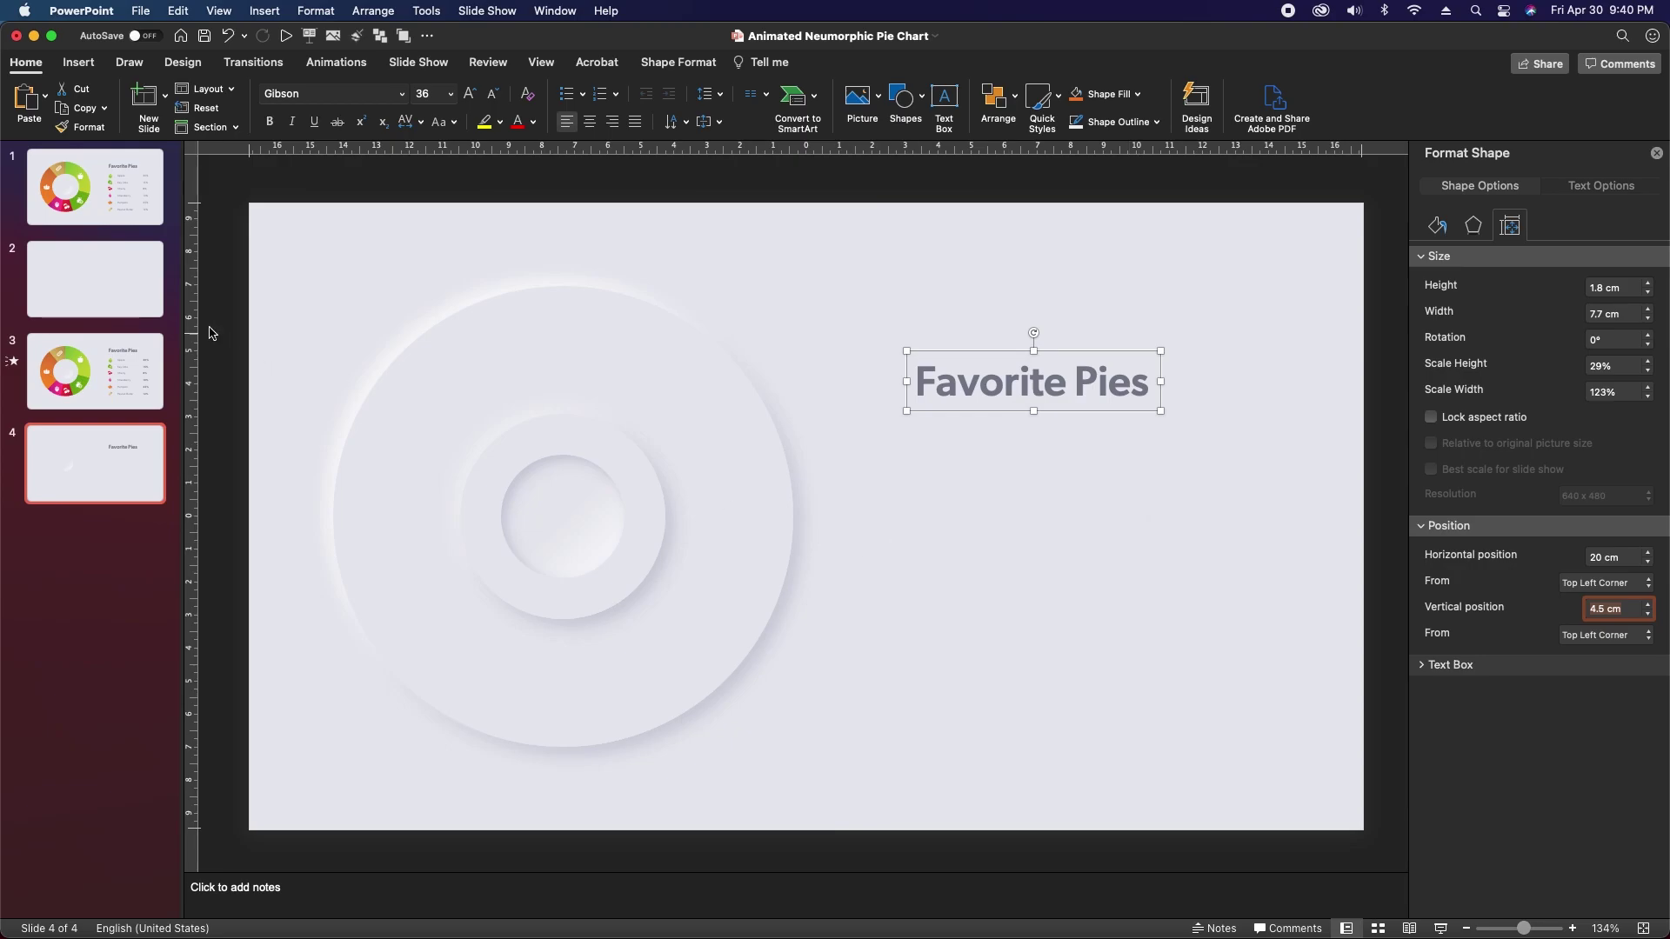
pyautogui.click(77, 64)
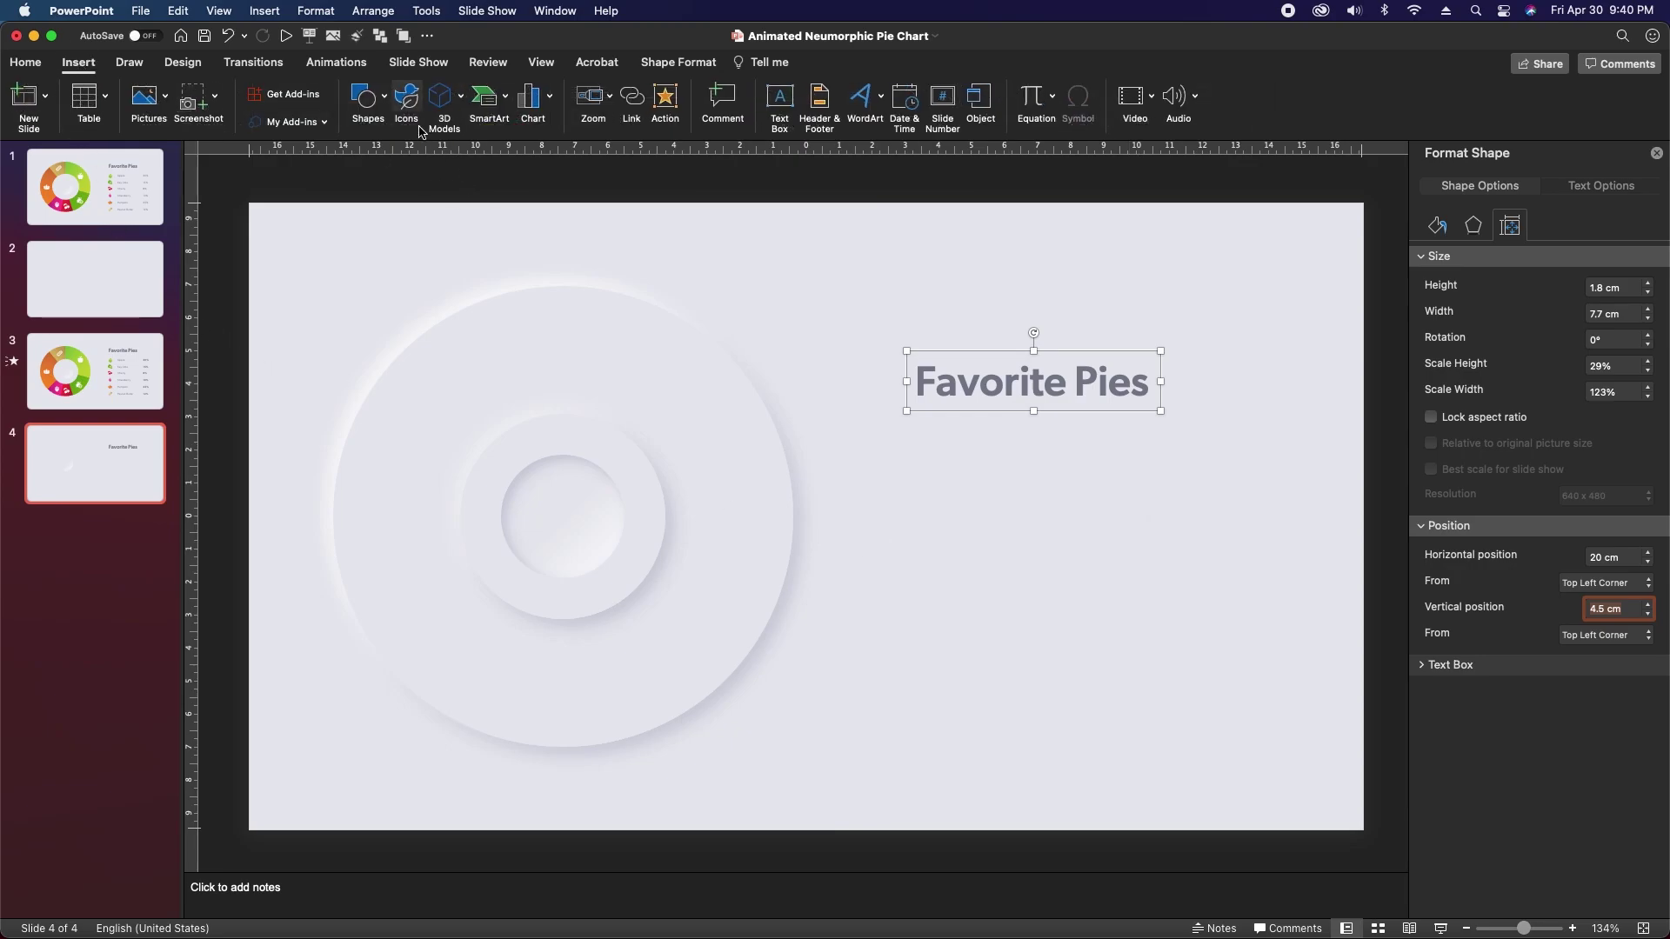
# Insert pumpkin, peanut, apple, strawberry, lemon and cherry icons and spread them apart
pyautogui.click(407, 100)
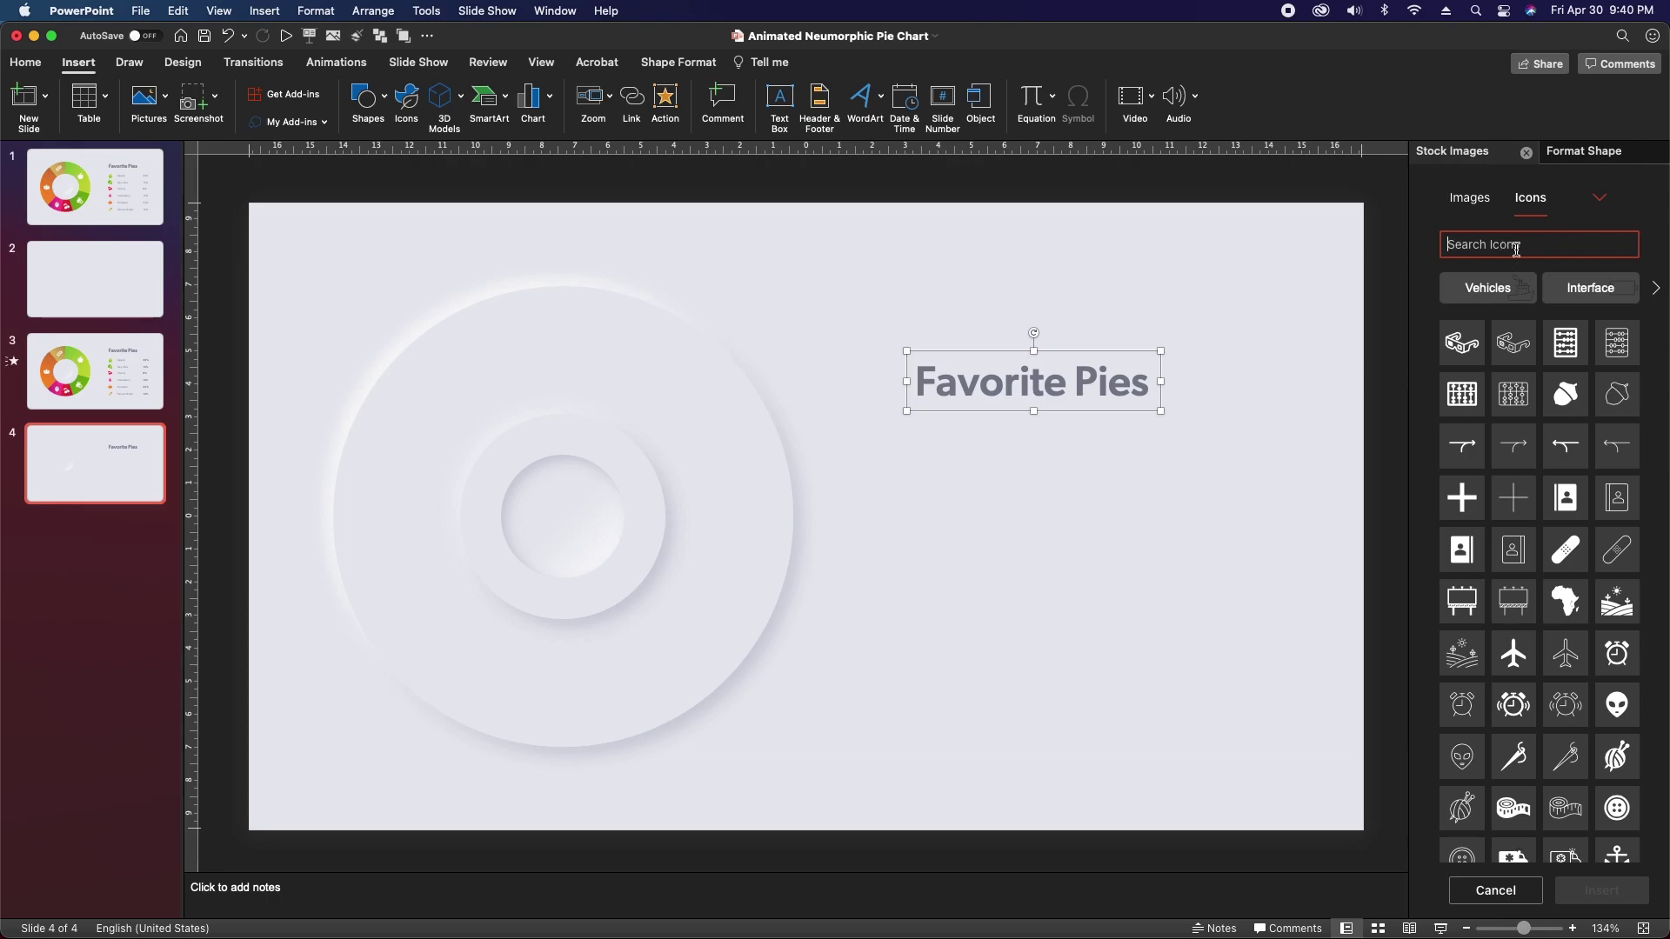
pyautogui.press('super+v')
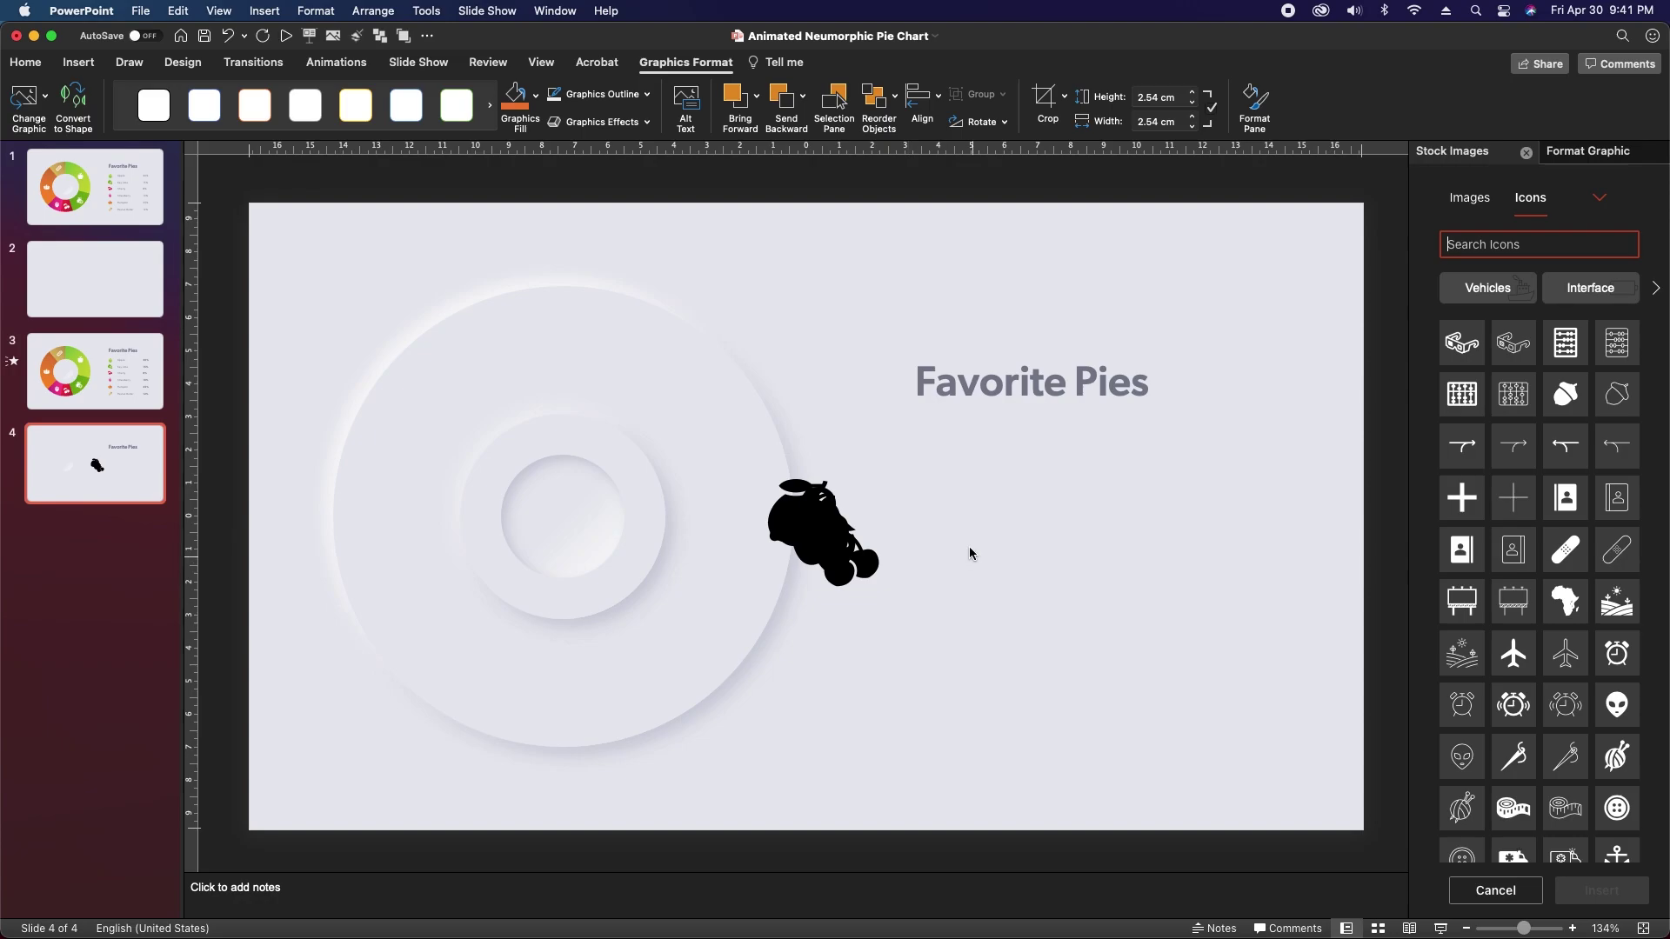
pyautogui.moveTo(809, 522); pyautogui.dragTo(489, 616)
pyautogui.moveTo(789, 551); pyautogui.dragTo(722, 644)
pyautogui.moveTo(787, 522); pyautogui.dragTo(874, 735)
pyautogui.moveTo(822, 578); pyautogui.dragTo(970, 682)
pyautogui.moveTo(826, 547); pyautogui.dragTo(830, 628)
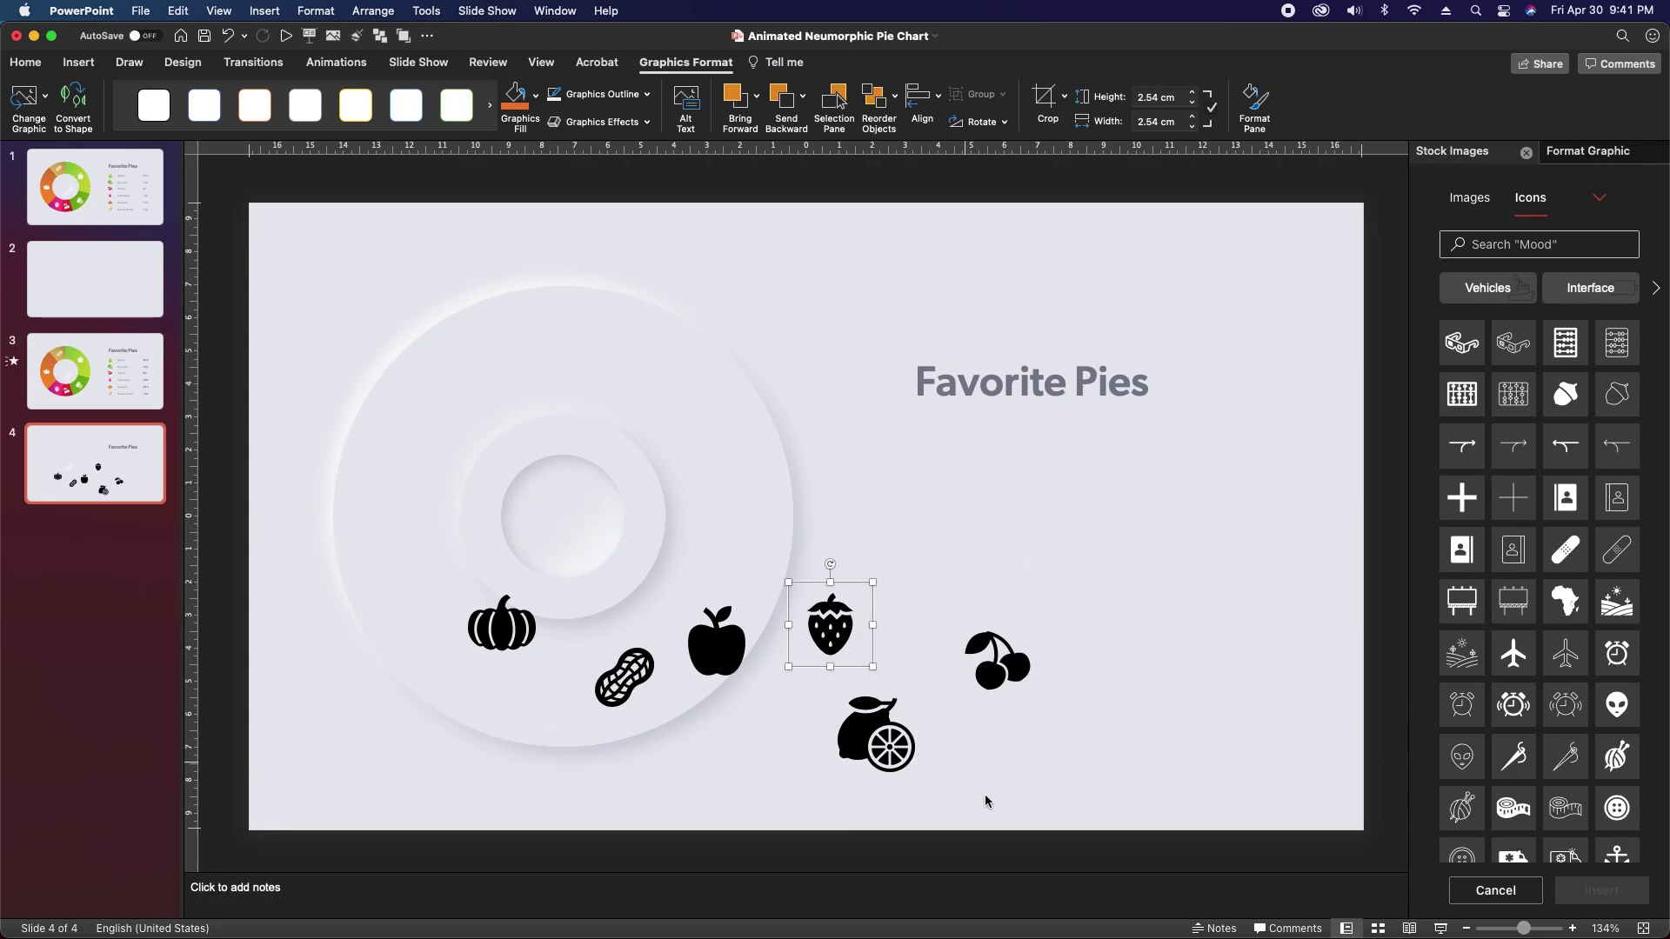
# Select all six fruit icons together
pyautogui.click(919, 745)
pyautogui.click(831, 624)
pyautogui.keyDown('shift'); pyautogui.click(716, 641); pyautogui.keyUp('shift')
pyautogui.keyDown('shift'); pyautogui.click(624, 677); pyautogui.keyUp('shift')
pyautogui.keyDown('shift'); pyautogui.click(475, 632); pyautogui.keyUp('shift')
pyautogui.keyDown('shift'); pyautogui.click(870, 742); pyautogui.keyUp('shift')
pyautogui.keyDown('shift'); pyautogui.click(980, 676); pyautogui.keyUp('shift')
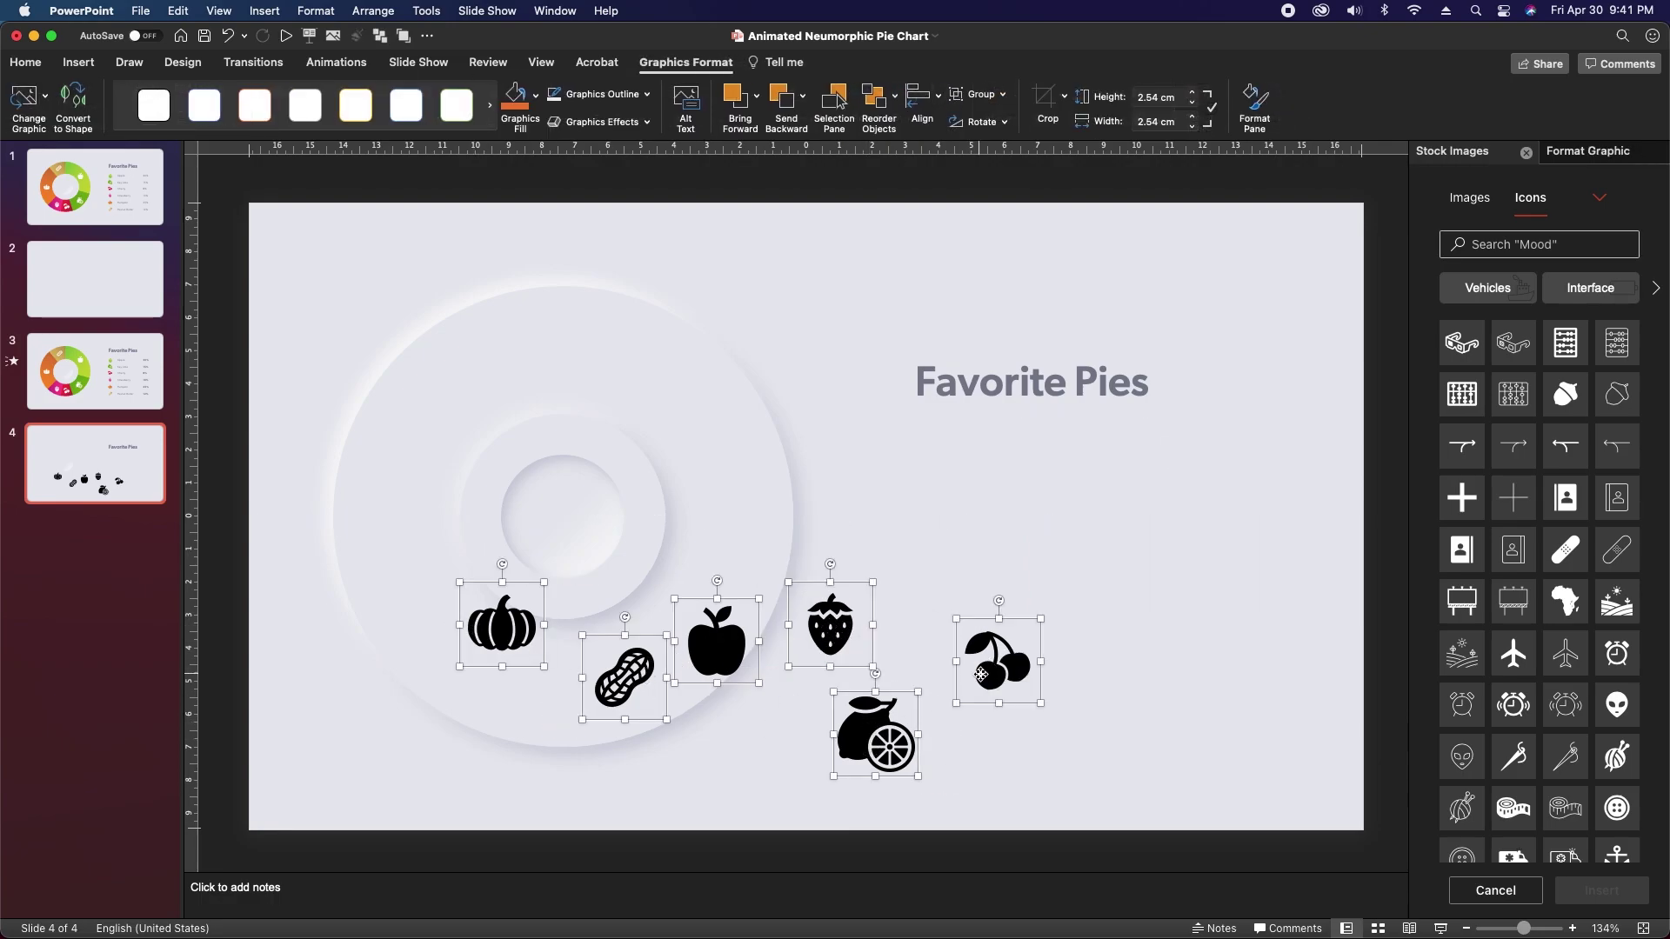
# Set the height of all six fruit icons to 1.96 cm in Format Graphic
pyautogui.click(1588, 150)
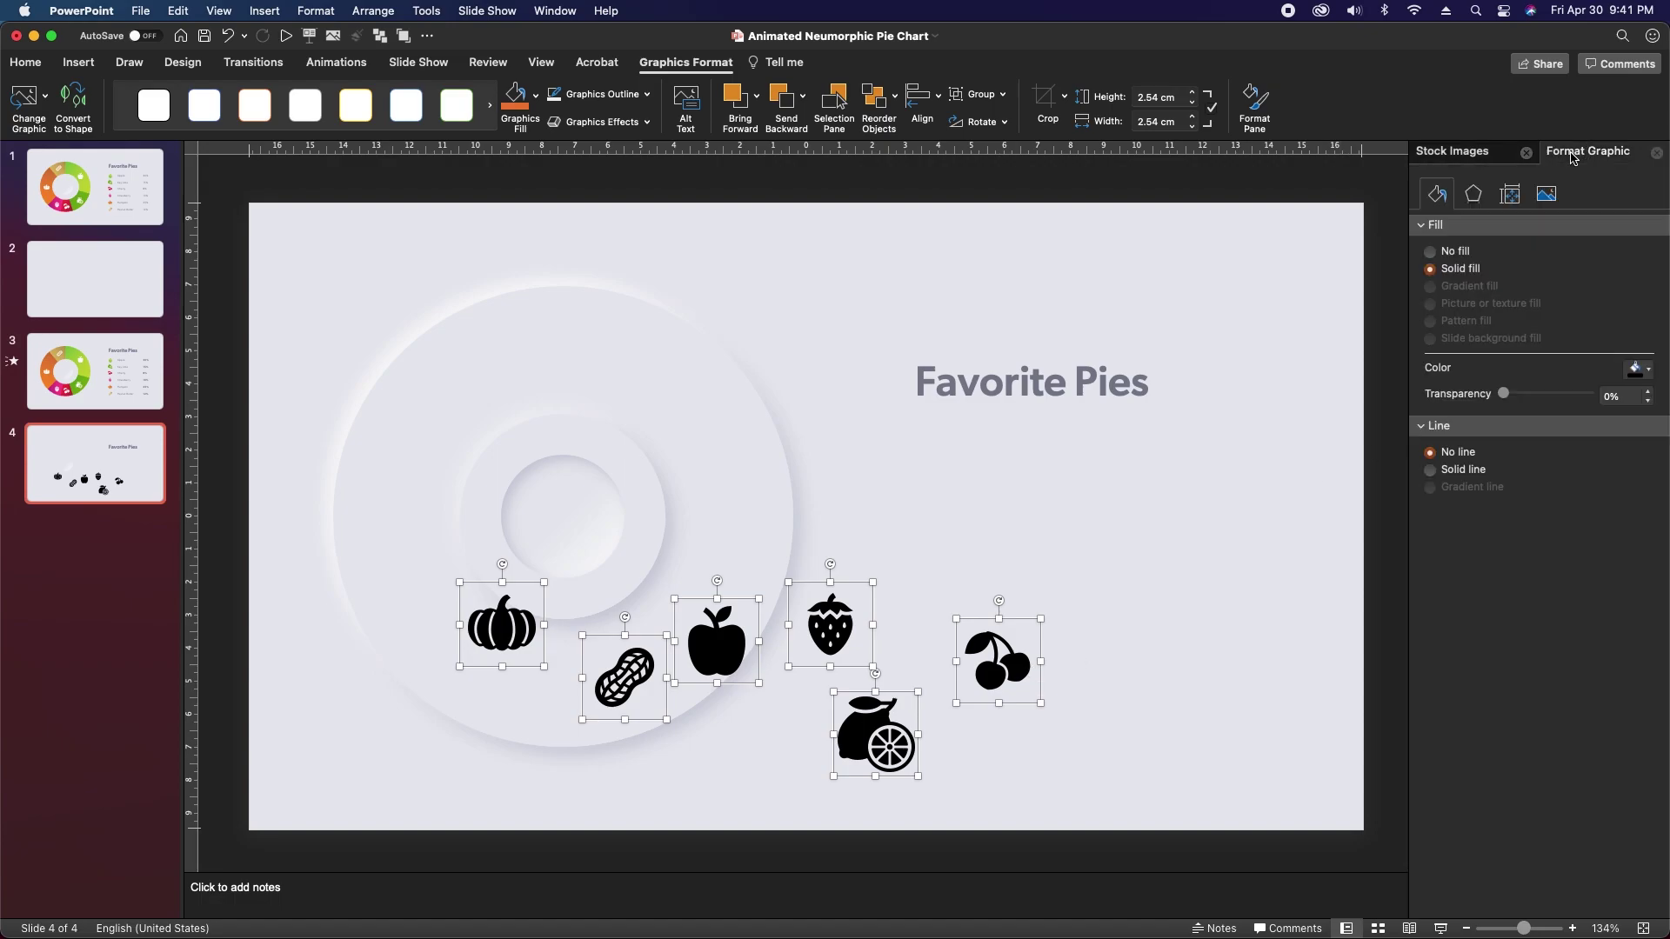
pyautogui.click(1515, 200)
pyautogui.doubleClick(1600, 255)
pyautogui.press('BackSpace')
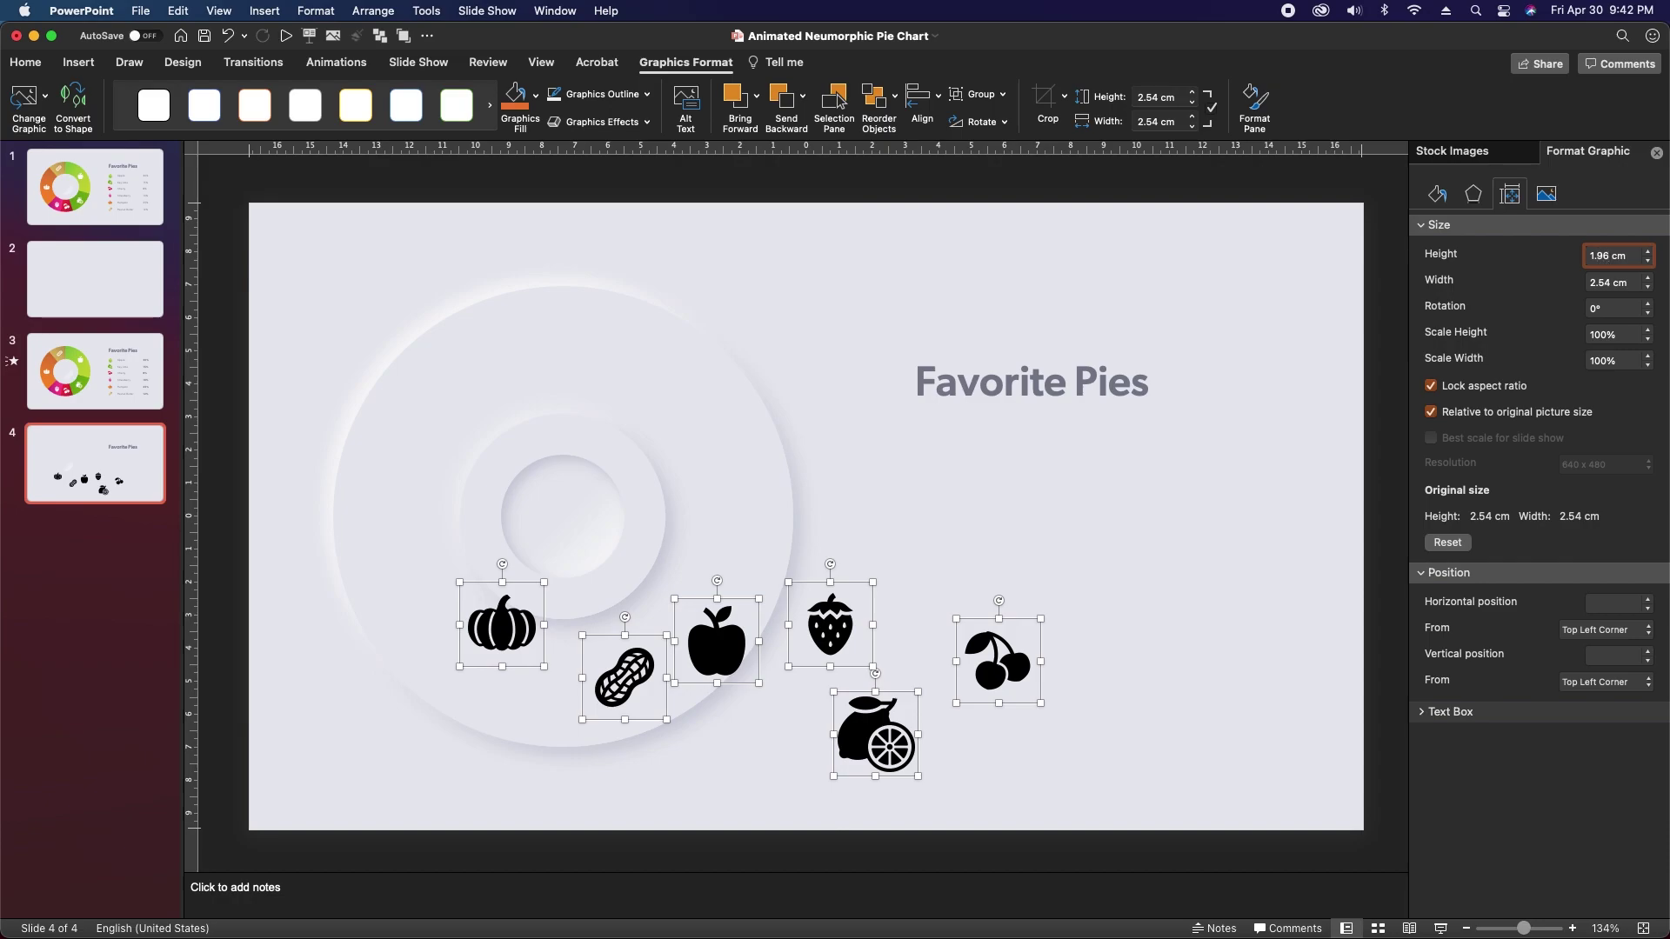
pyautogui.press('Return')
pyautogui.click(956, 748)
# Resize the lemon icon to a 1.72 cm height
pyautogui.click(853, 733)
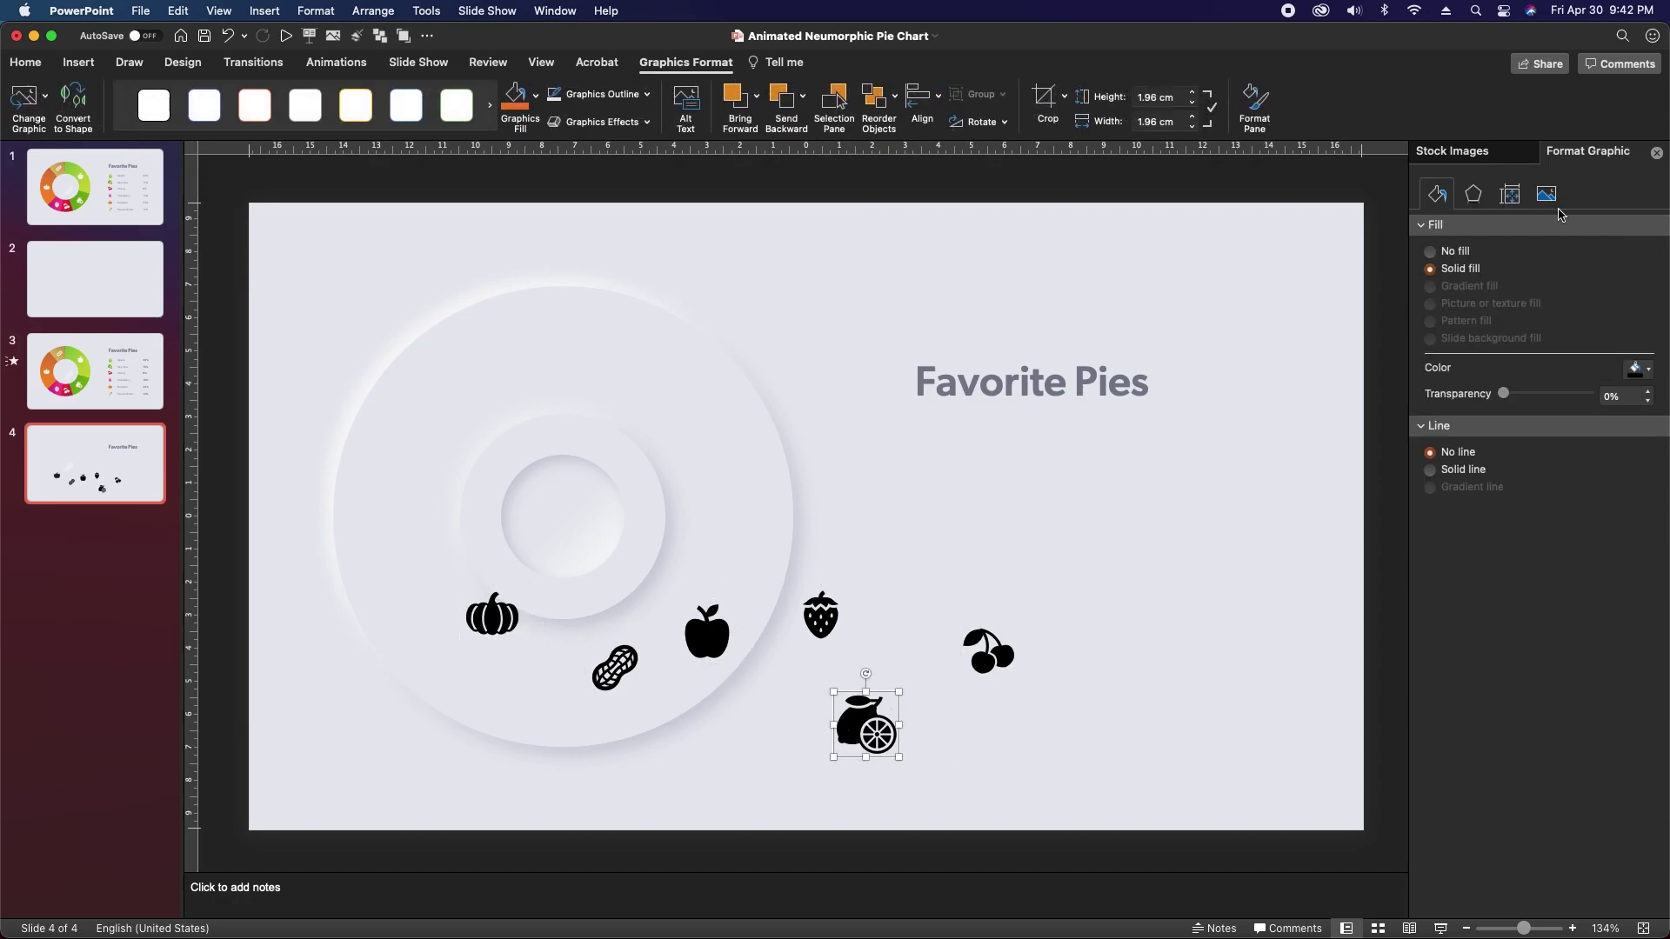
pyautogui.click(1512, 195)
pyautogui.click(1603, 257)
pyautogui.press('BackSpace')
pyautogui.press('BackSpace')
pyautogui.press('BackSpace')
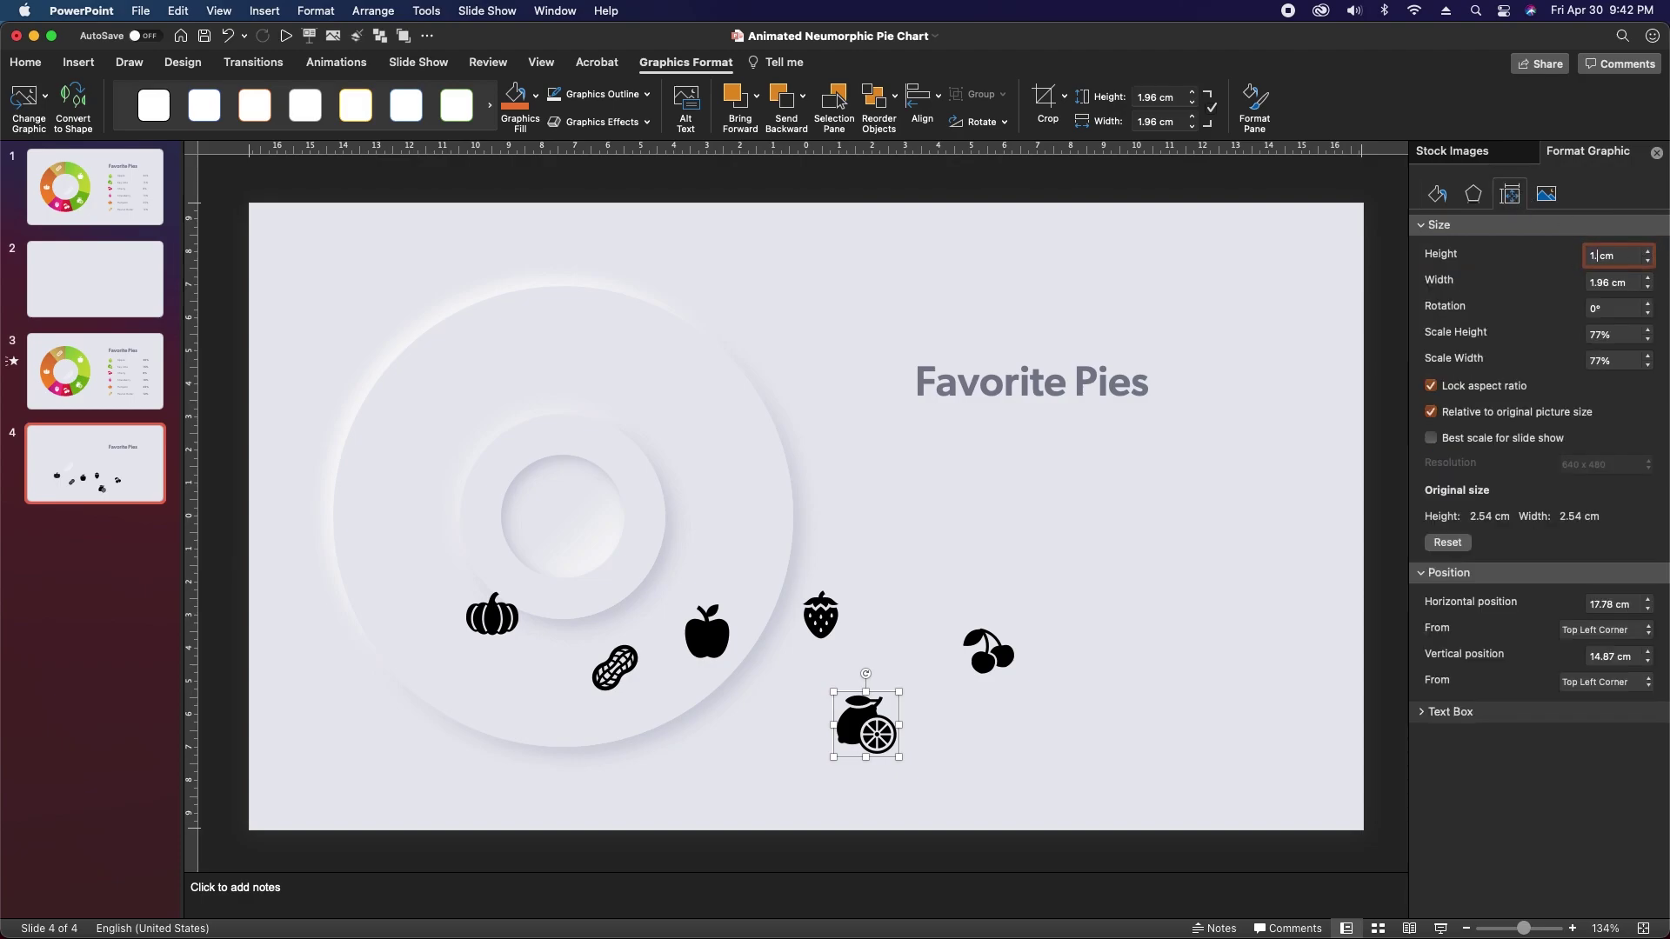
pyautogui.write('.72')
pyautogui.press('Return')
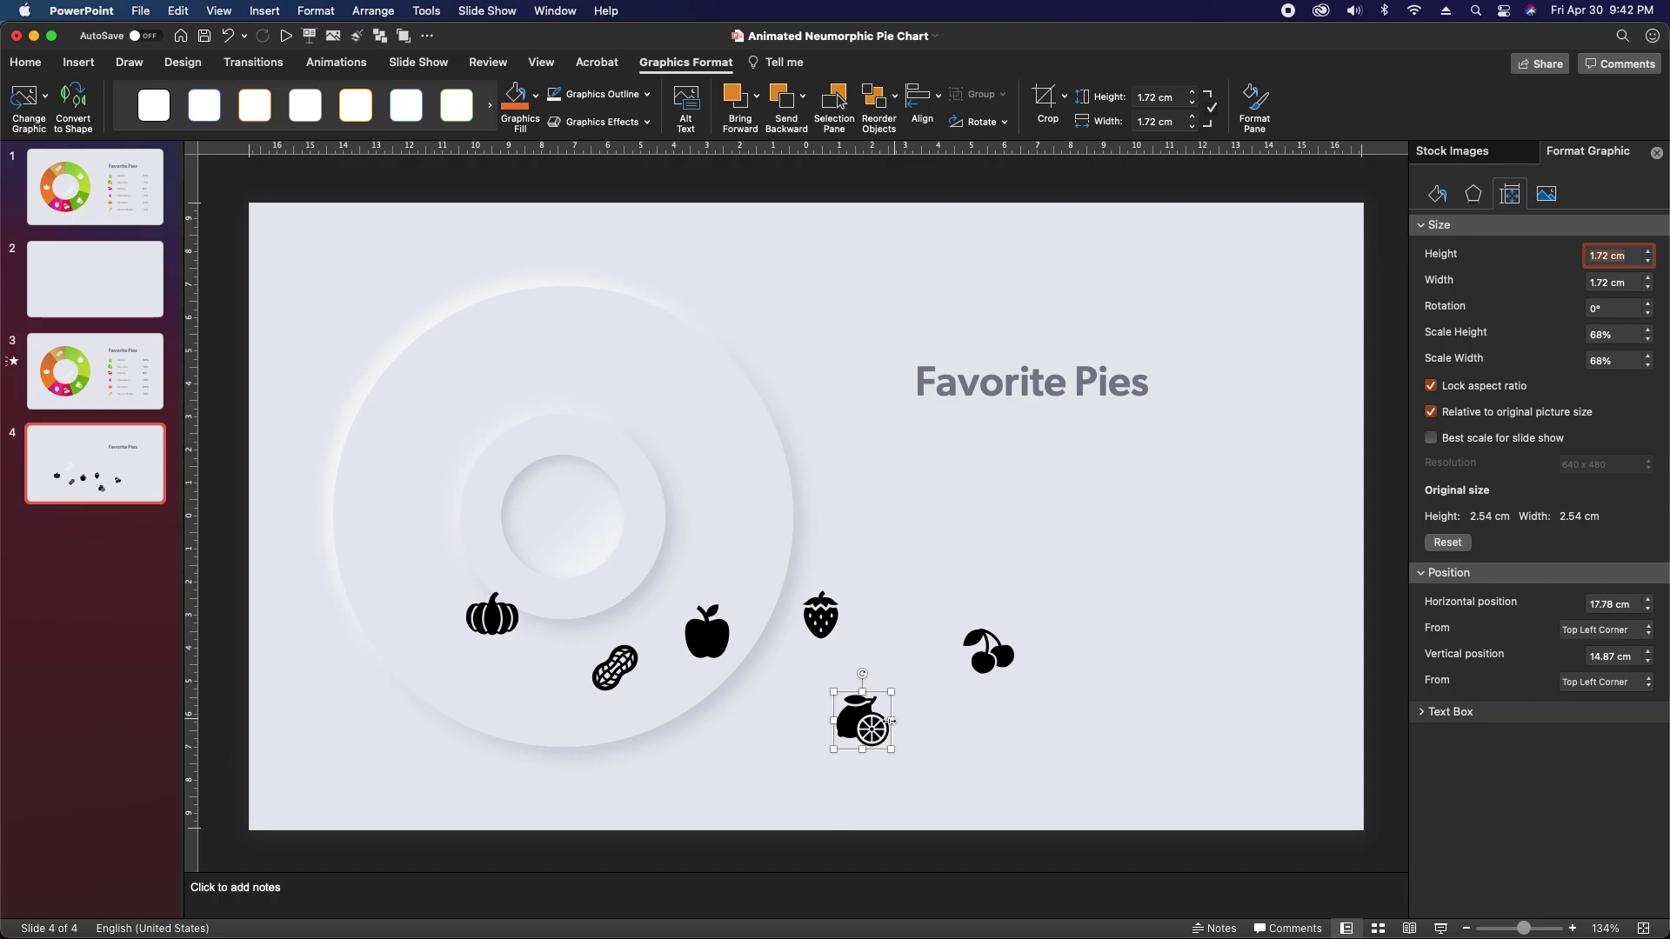
# Place apple, lemon, peanut, pumpkin, strawberry and cherry icons around the outer ring
pyautogui.moveTo(705, 653); pyautogui.dragTo(677, 419)
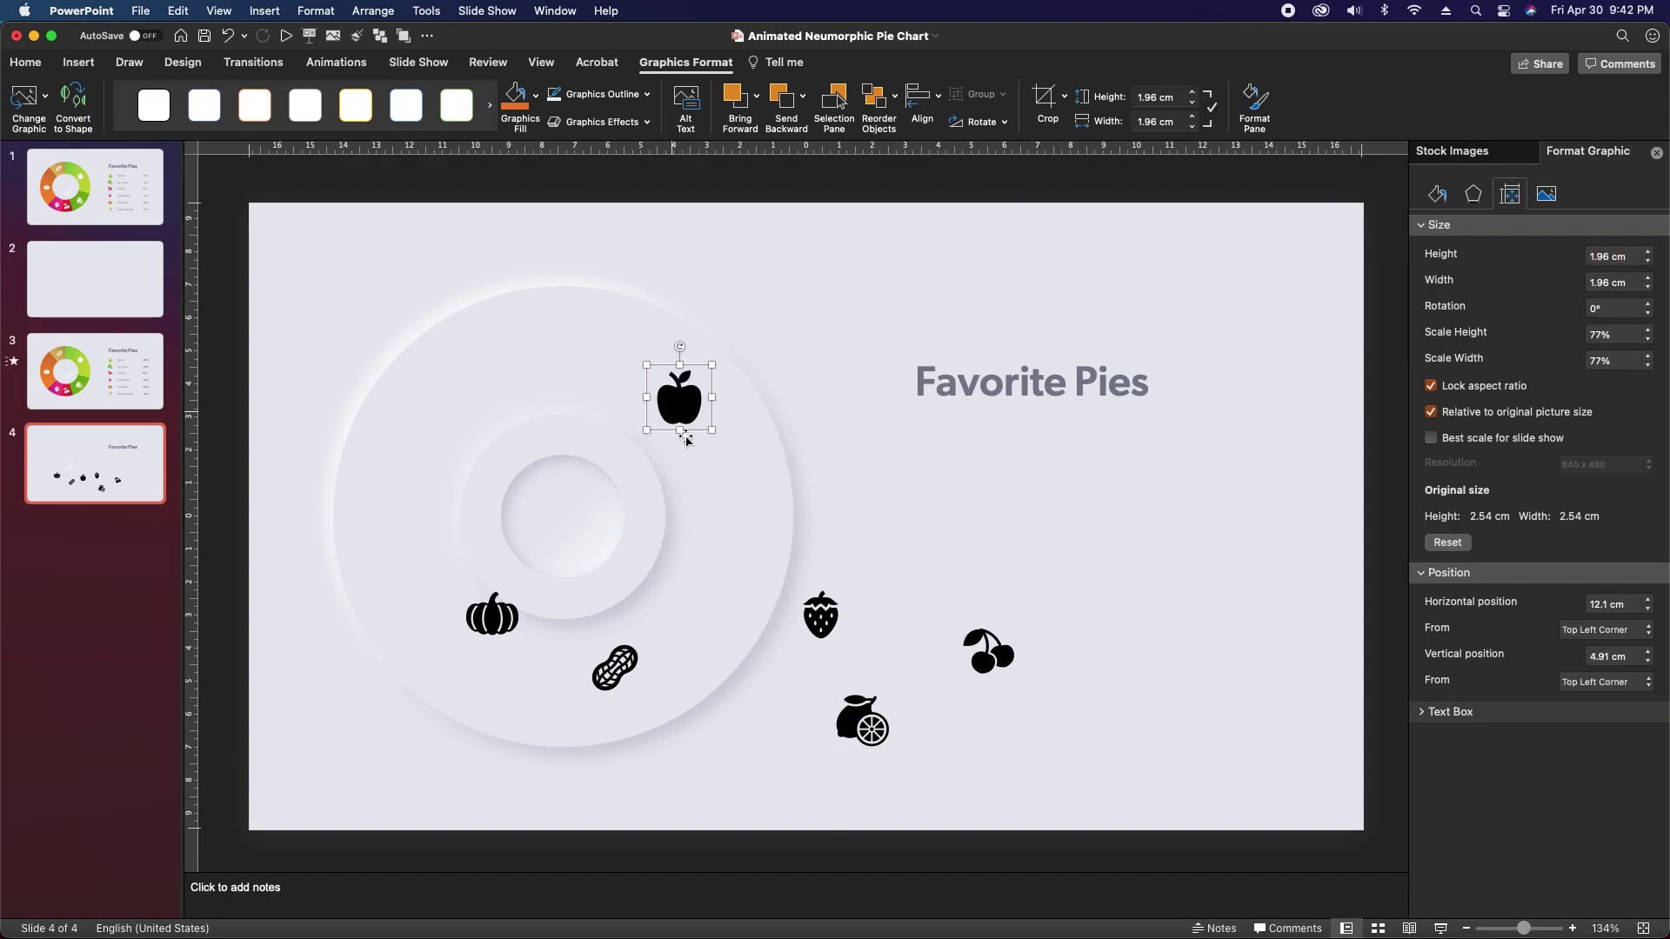
pyautogui.moveTo(860, 729); pyautogui.dragTo(713, 601)
pyautogui.moveTo(615, 668); pyautogui.dragTo(496, 365)
pyautogui.moveTo(465, 598); pyautogui.dragTo(372, 483)
pyautogui.moveTo(815, 621); pyautogui.dragTo(458, 658)
pyautogui.moveTo(990, 648); pyautogui.dragTo(574, 693)
# Select all six ring icons, copy them and paste a duplicate set
pyautogui.keyDown('shift'); pyautogui.click(466, 683); pyautogui.keyUp('shift')
pyautogui.keyDown('shift'); pyautogui.click(396, 500); pyautogui.keyUp('shift')
pyautogui.keyDown('shift'); pyautogui.click(513, 358); pyautogui.keyUp('shift')
pyautogui.keyDown('shift'); pyautogui.click(677, 400); pyautogui.keyUp('shift')
pyautogui.keyDown('shift'); pyautogui.click(709, 593); pyautogui.keyUp('shift')
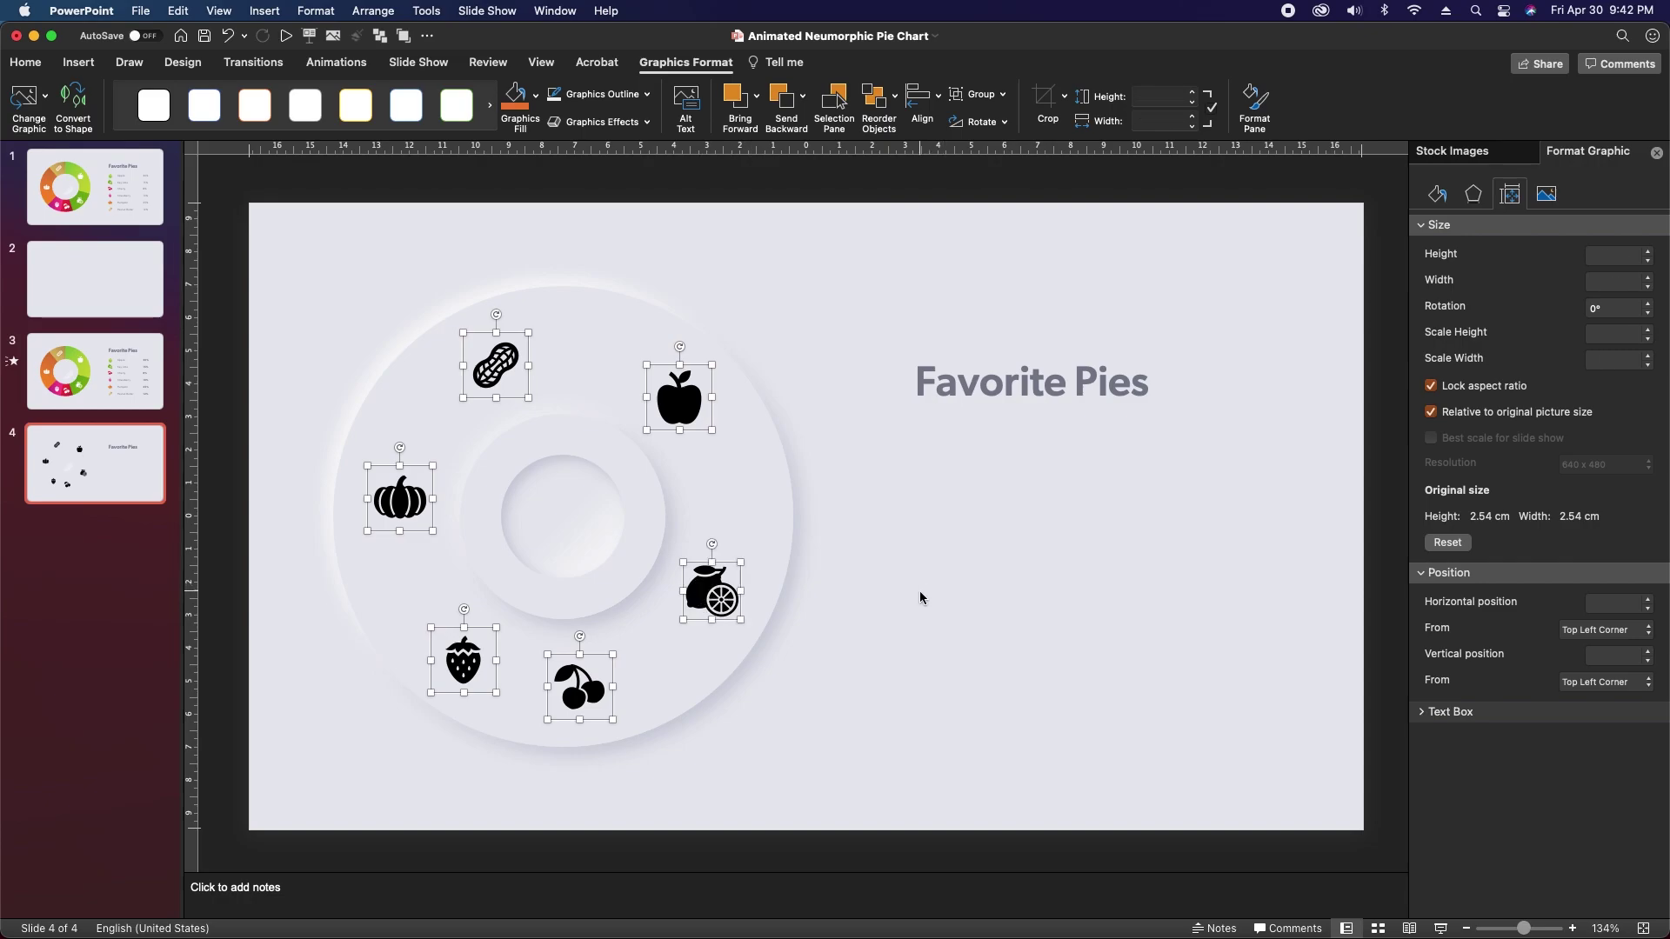
pyautogui.press('super+c')
pyautogui.press('super+v')
# Move the pasted icons right of the ring, resize them to 1.25 cm, and align them centered
pyautogui.moveTo(692, 432); pyautogui.dragTo(1165, 509)
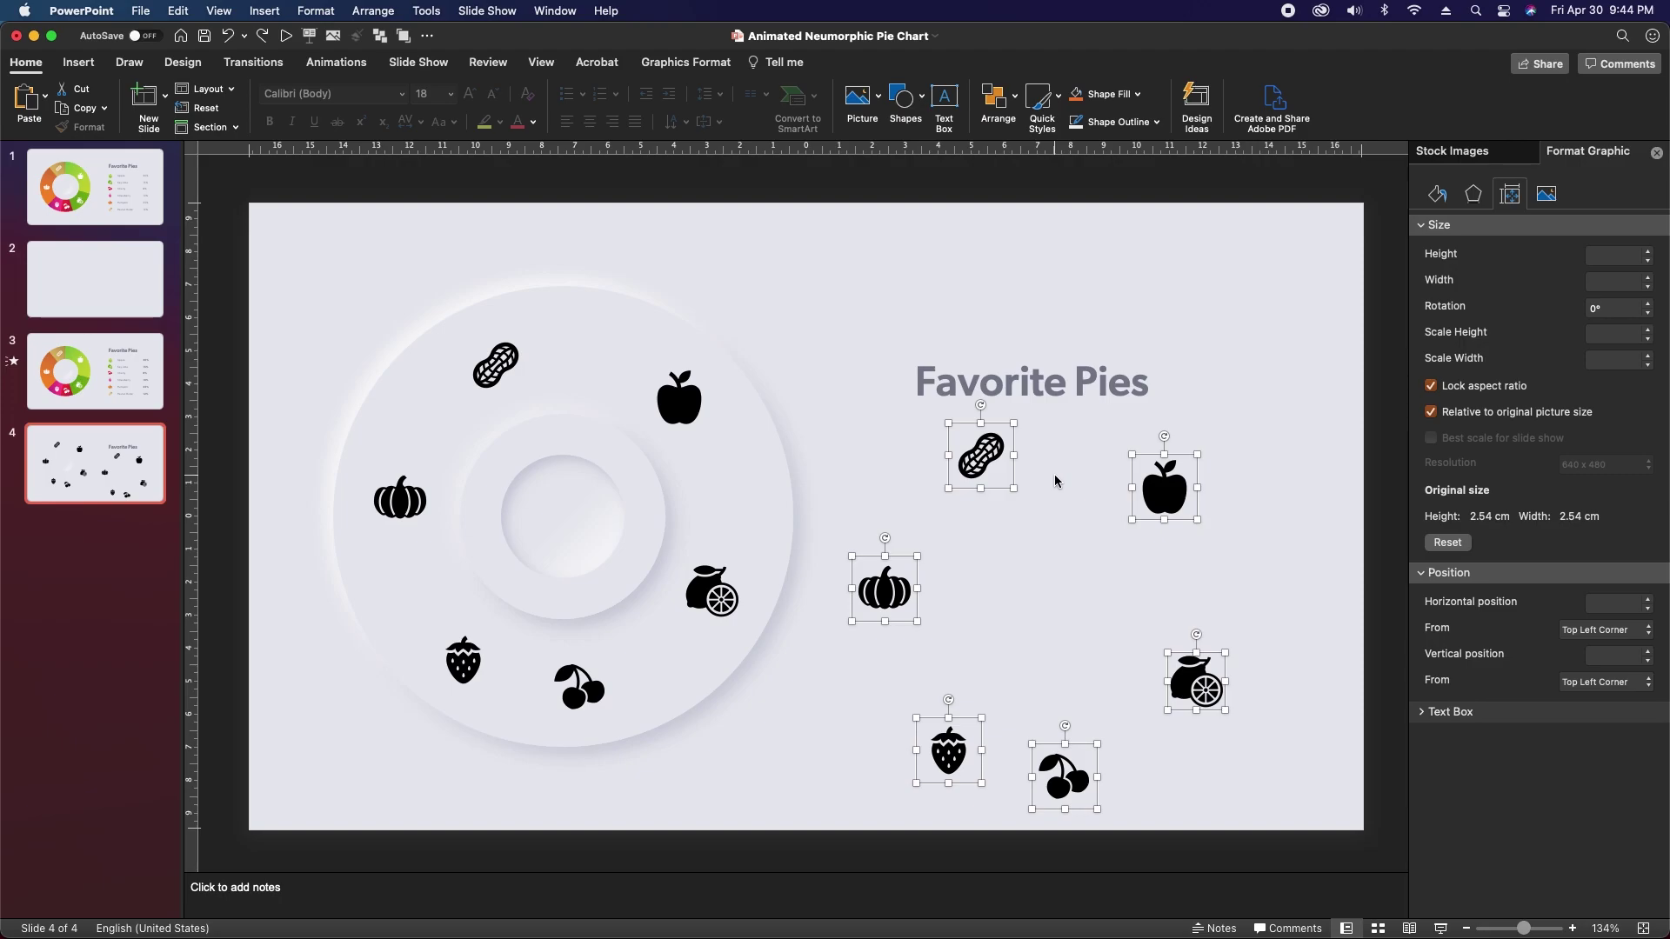
pyautogui.click(1616, 255)
pyautogui.press('Return')
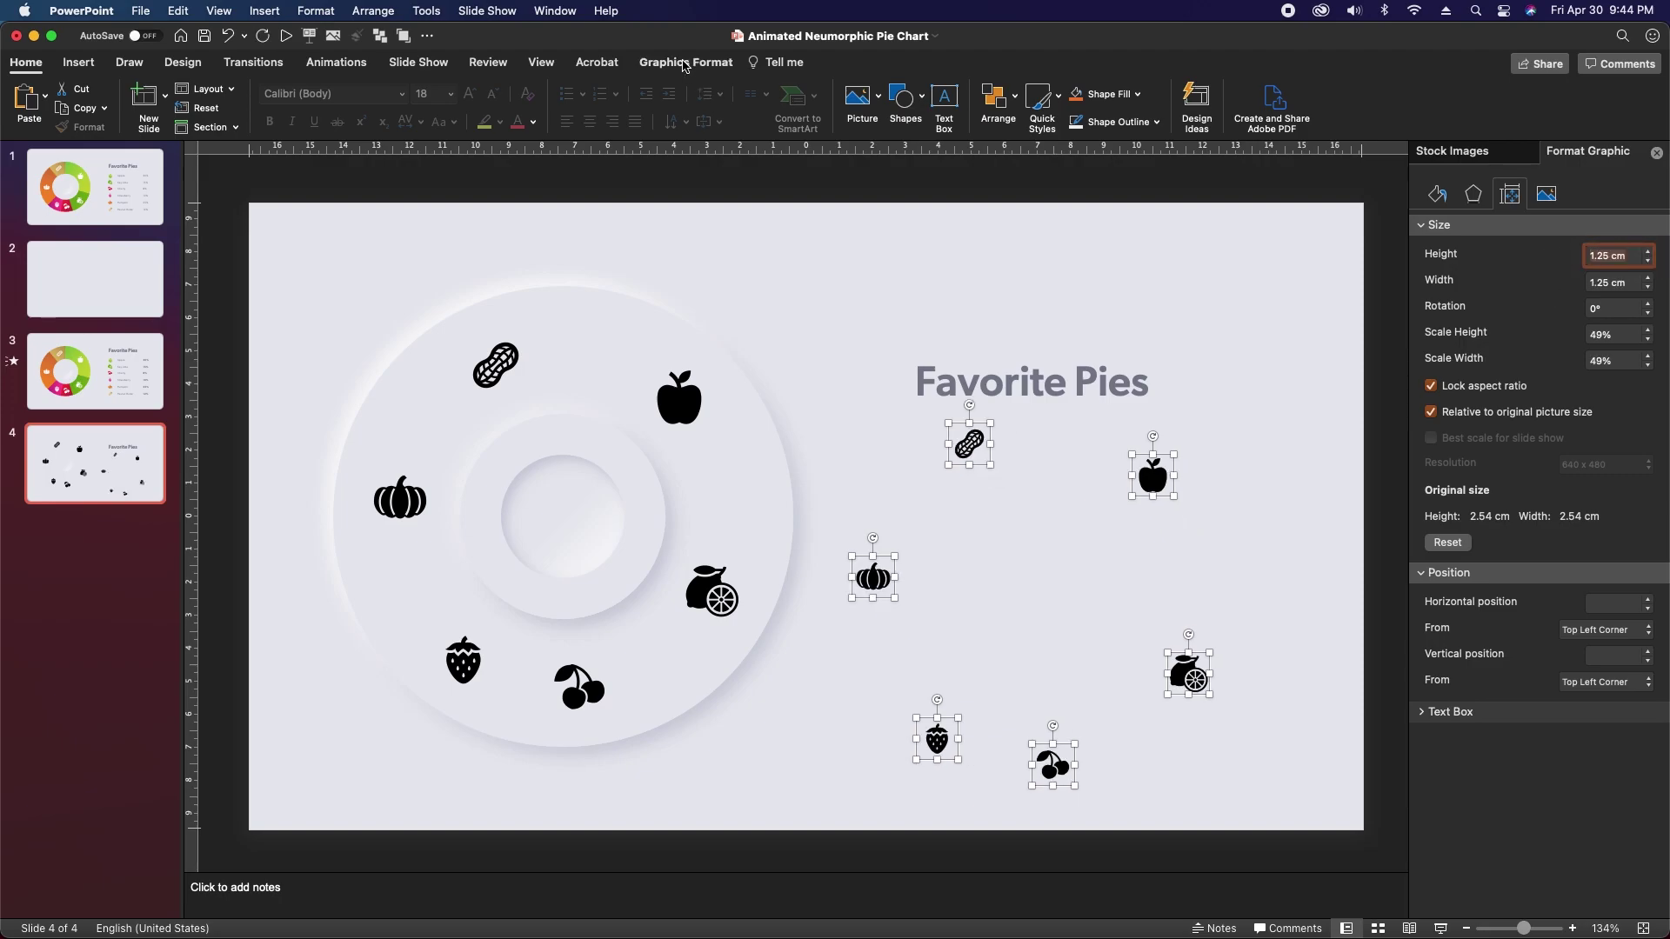
pyautogui.click(685, 62)
pyautogui.click(931, 92)
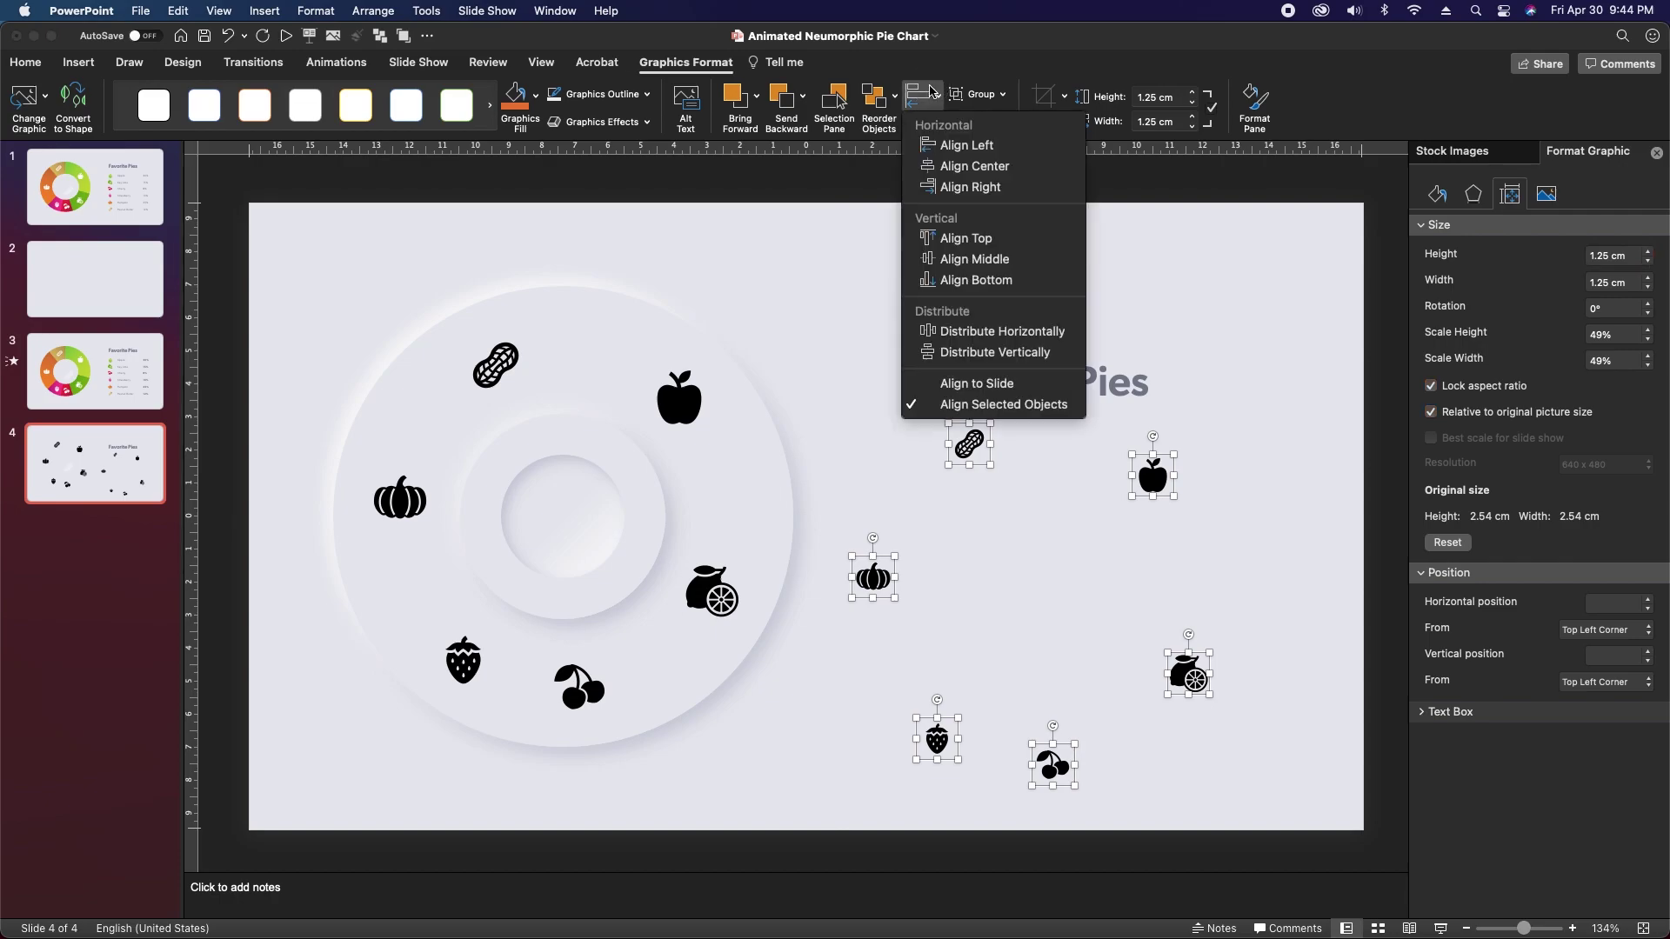
pyautogui.click(967, 166)
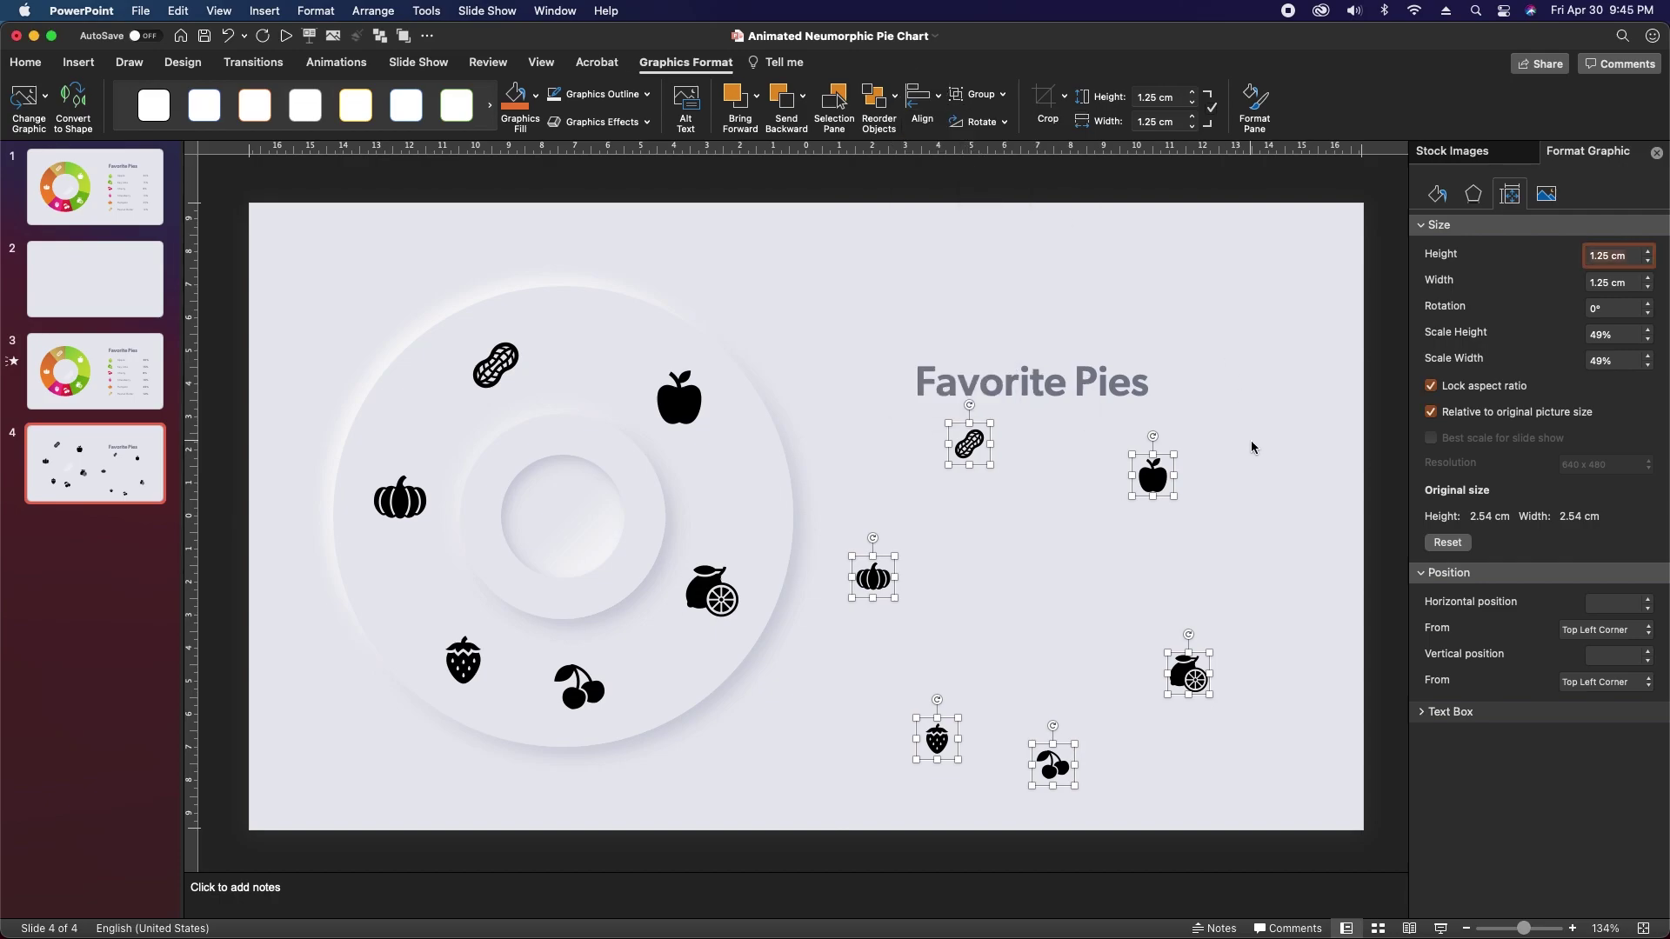
pyautogui.click(1216, 487)
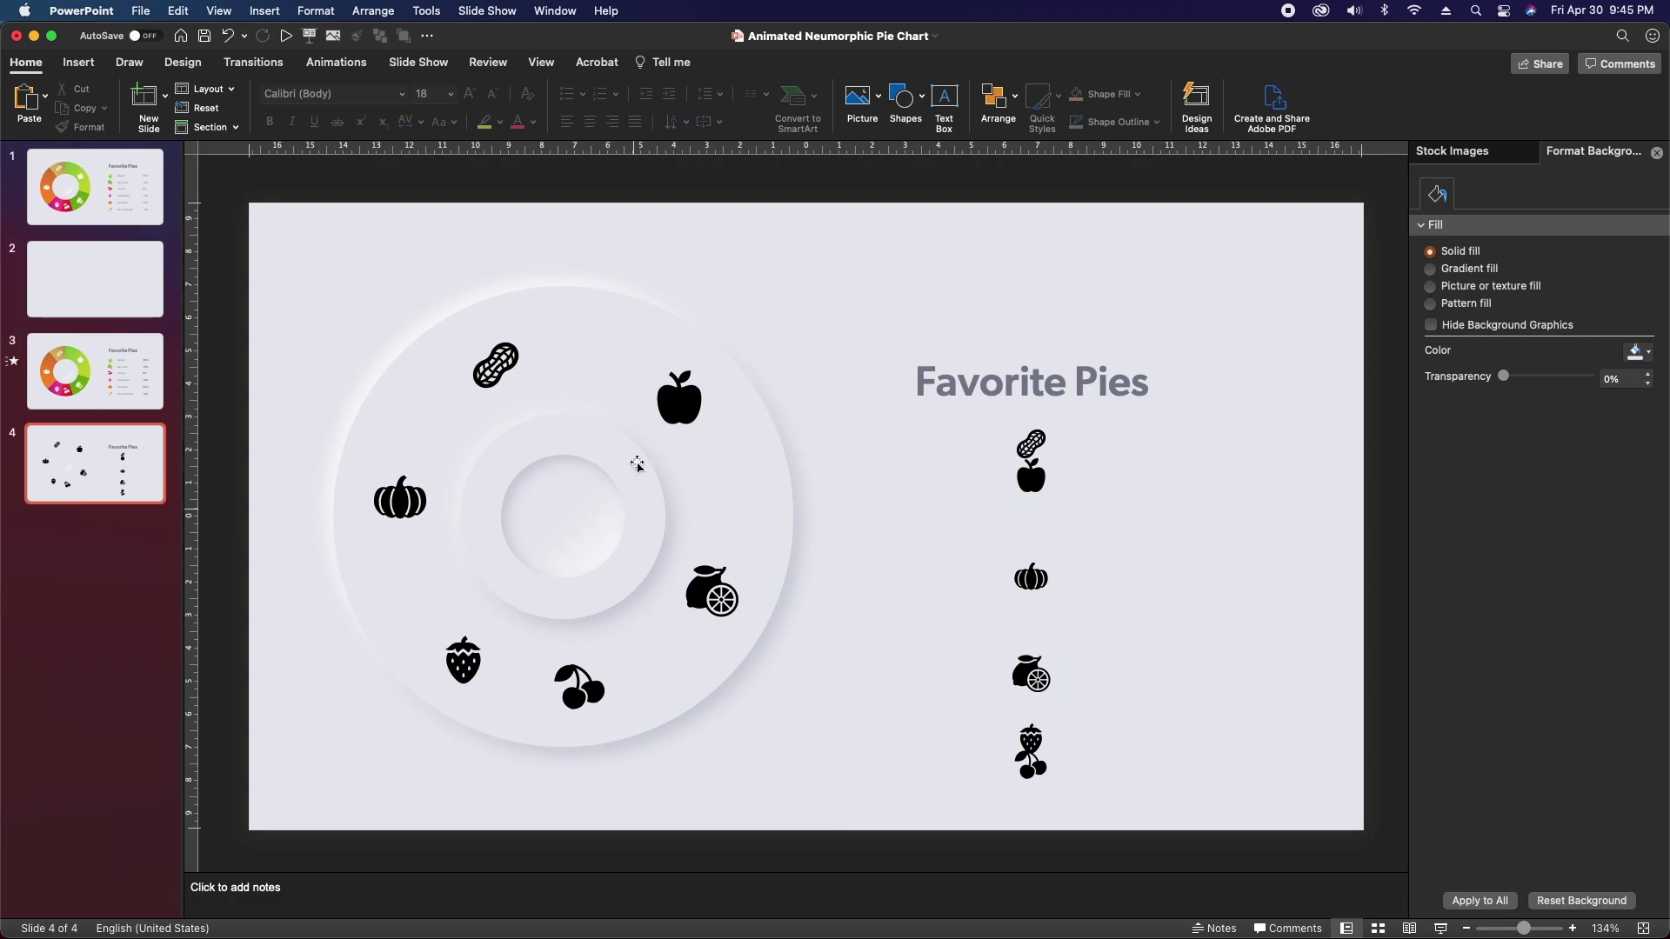
# Put the small apple on top, distribute the column vertically, and shift it left under the title
pyautogui.moveTo(1033, 486); pyautogui.dragTo(1030, 440)
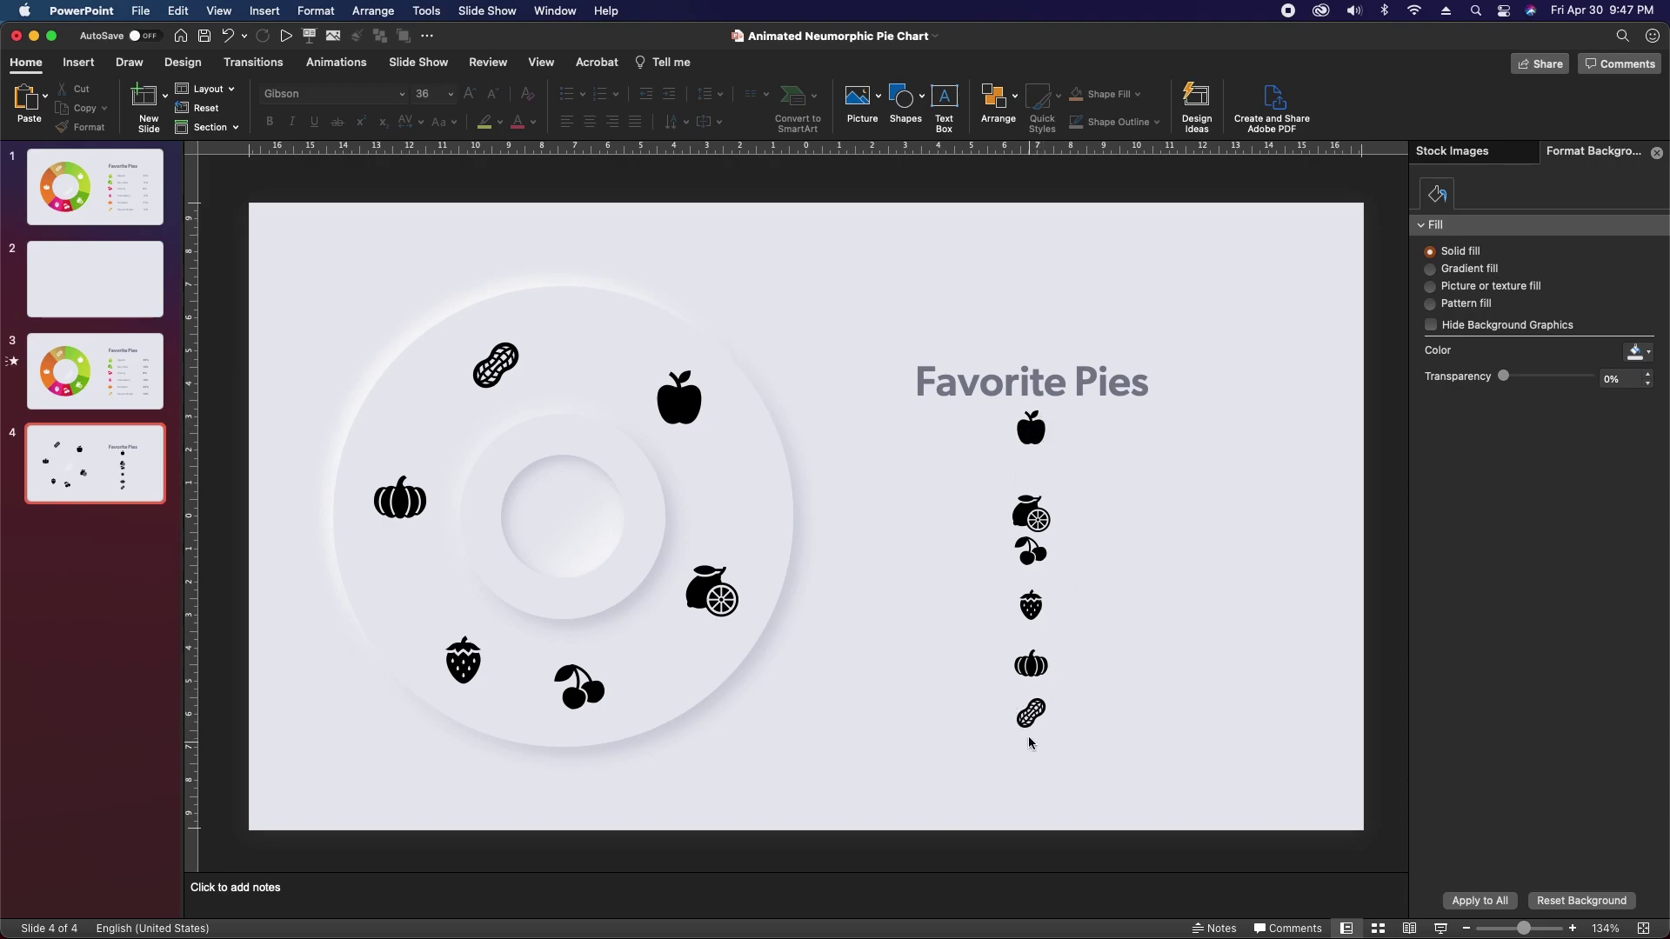
pyautogui.click(1047, 422)
pyautogui.moveTo(978, 314); pyautogui.dragTo(1093, 759)
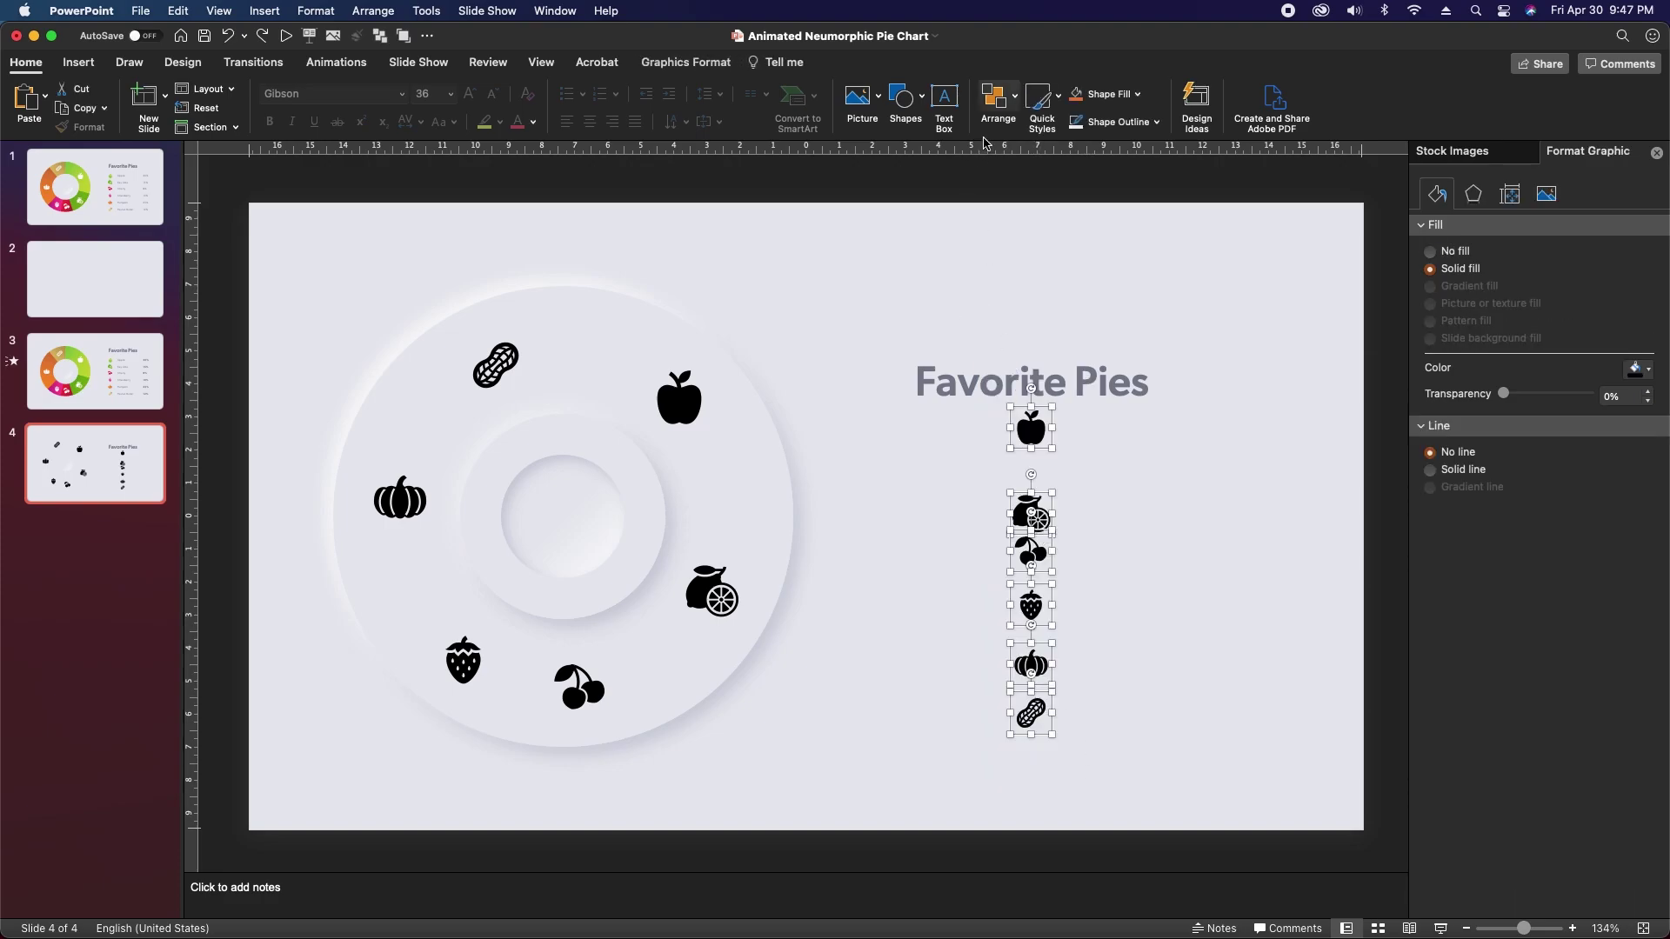
pyautogui.click(997, 100)
pyautogui.moveTo(1169, 407)
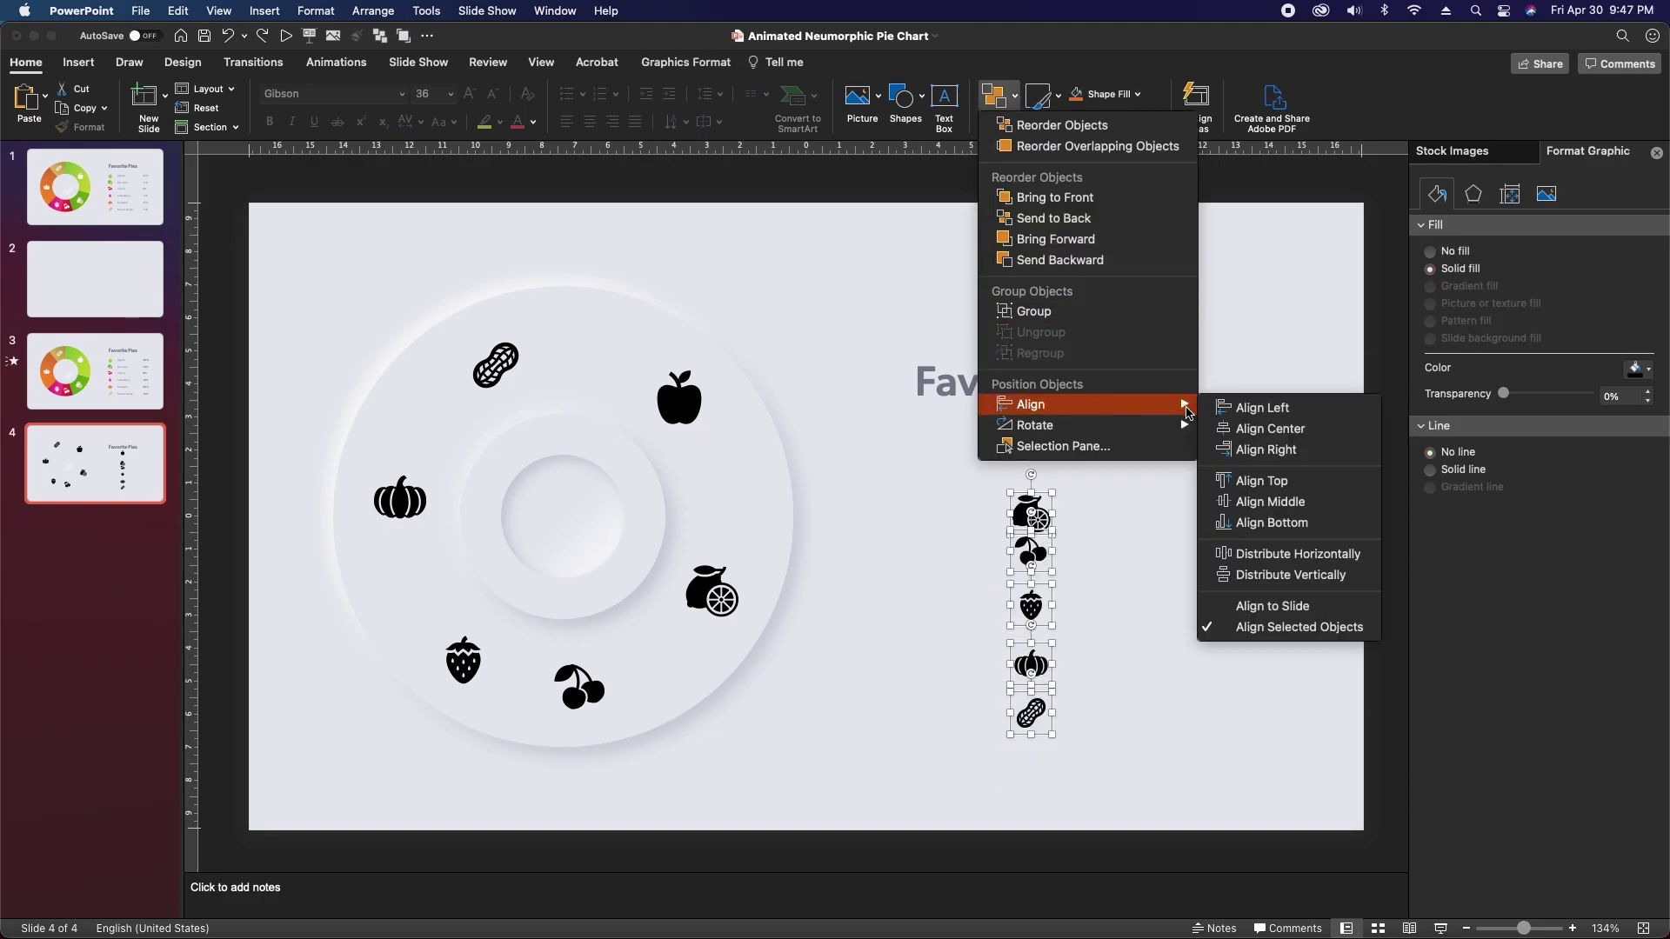
pyautogui.click(1269, 574)
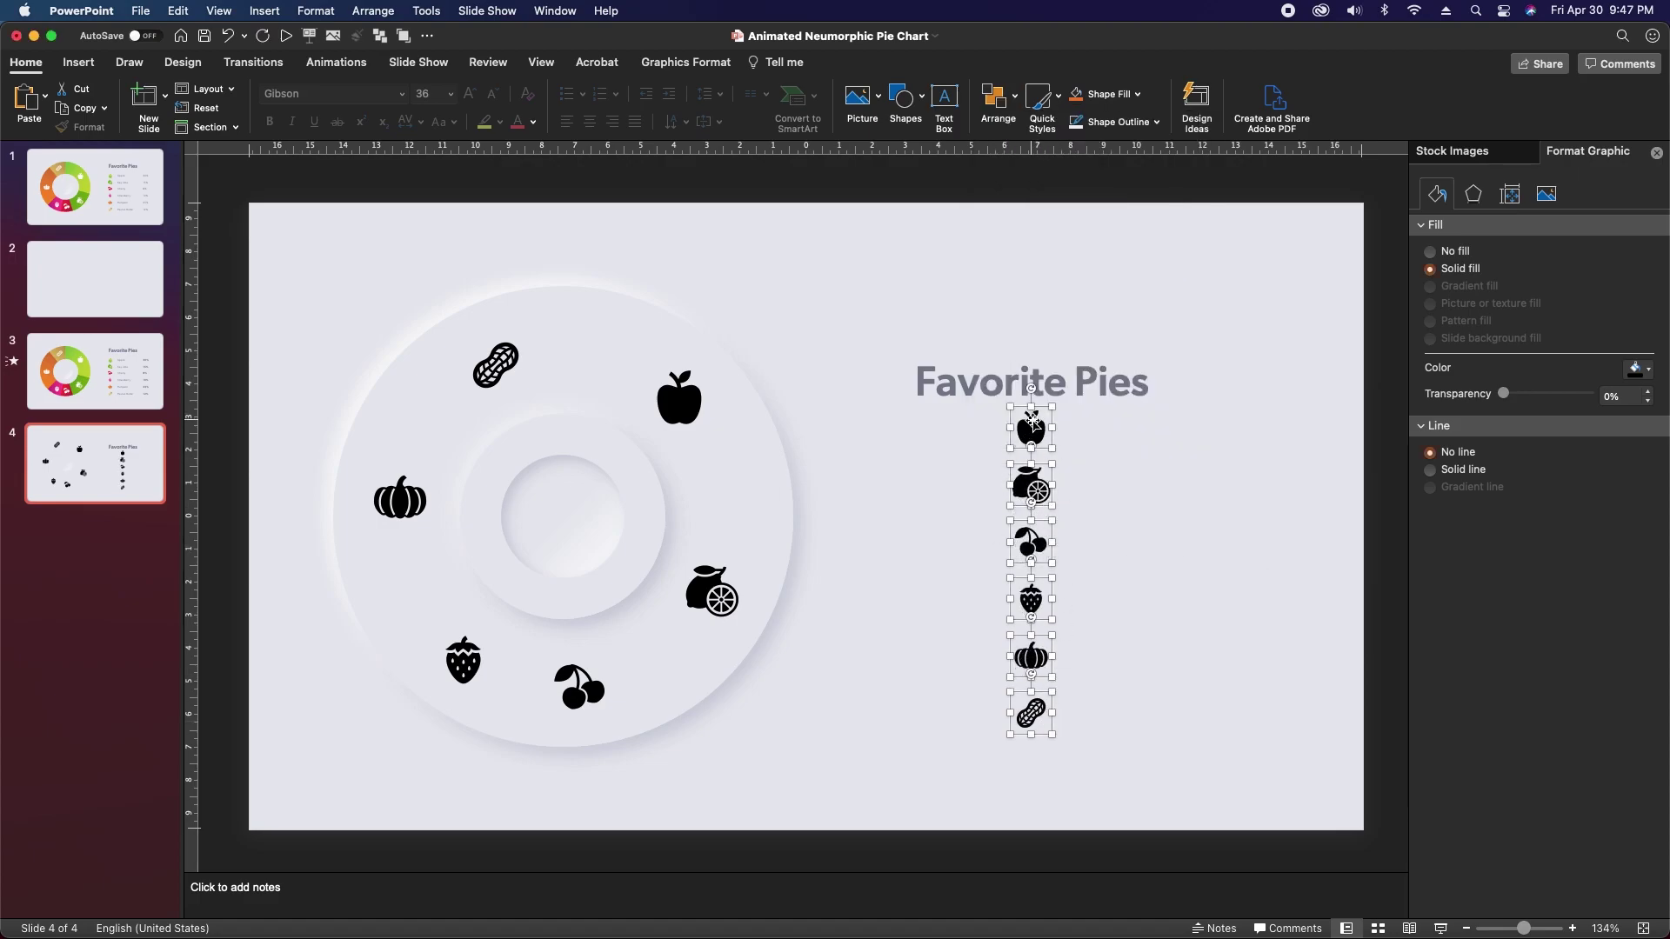
pyautogui.moveTo(1031, 426); pyautogui.dragTo(927, 427)
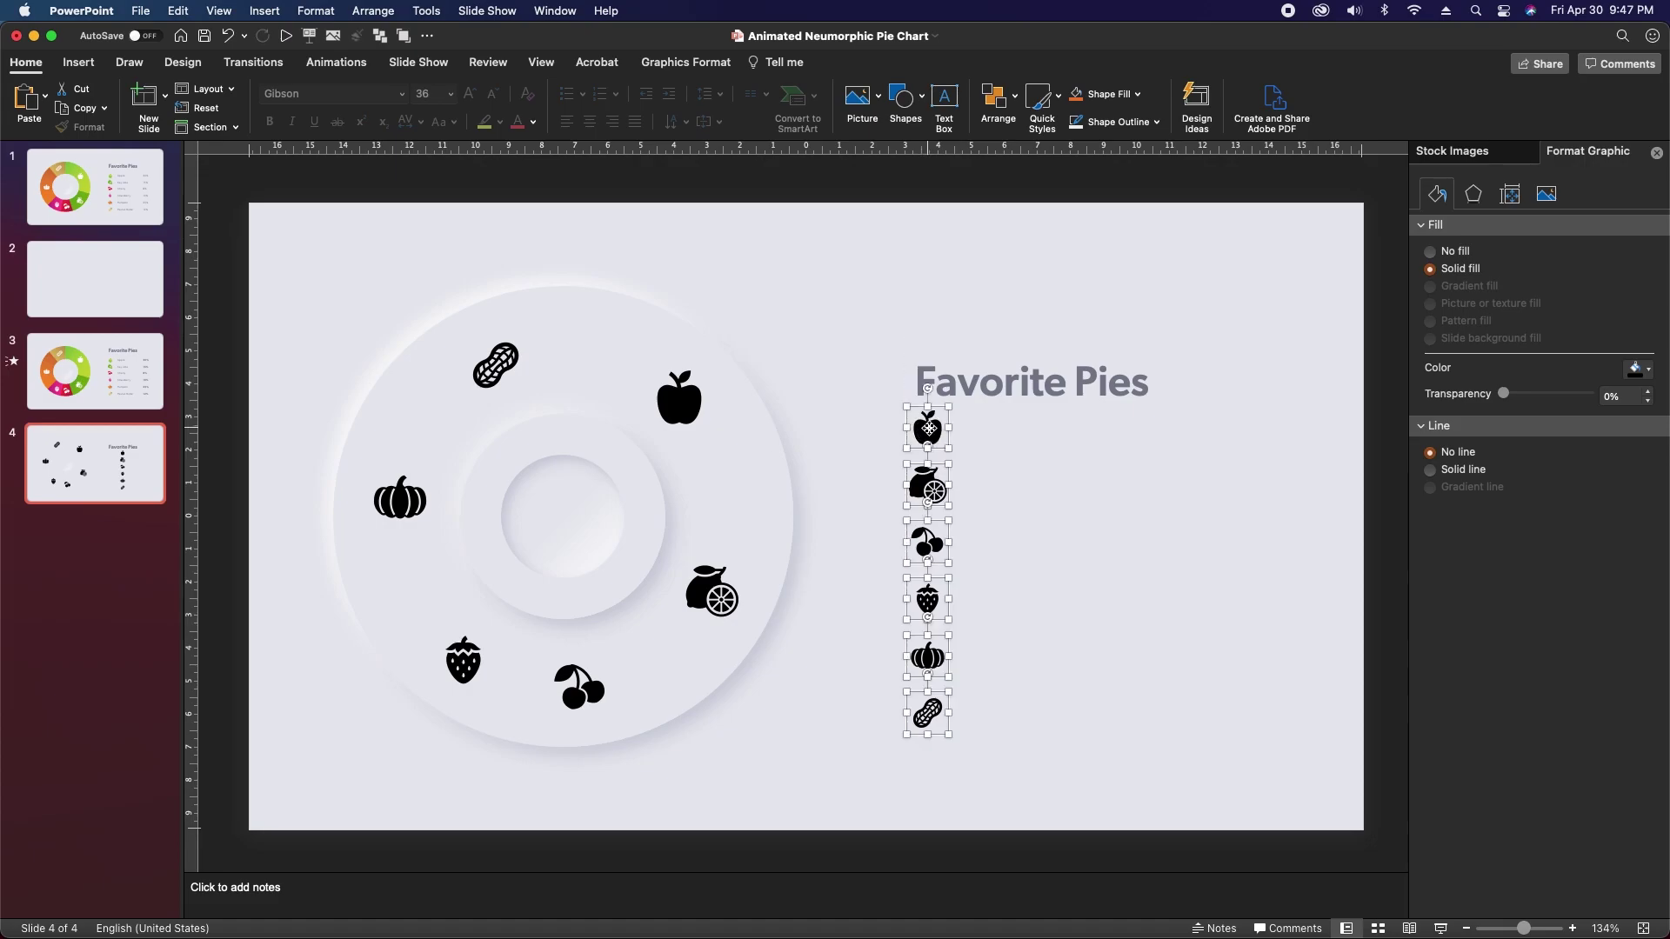
# Set the Favorite Pies title's vertical position to 3.45 cm
pyautogui.click(998, 400)
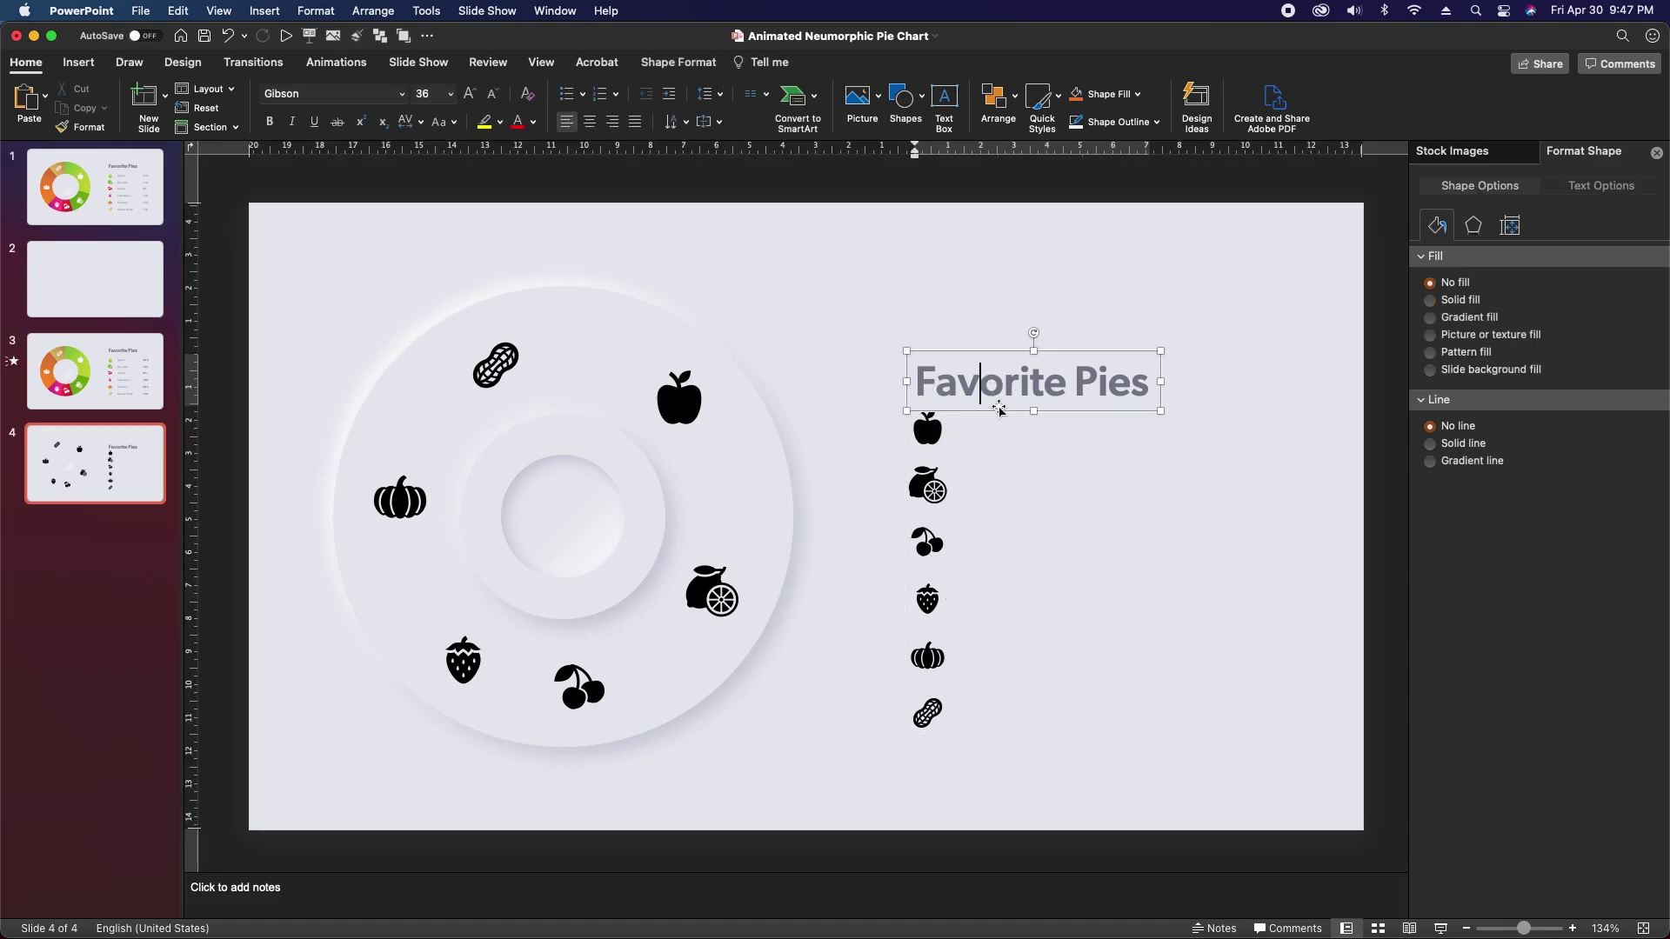
pyautogui.click(1511, 227)
pyautogui.click(1599, 612)
pyautogui.write('3.45')
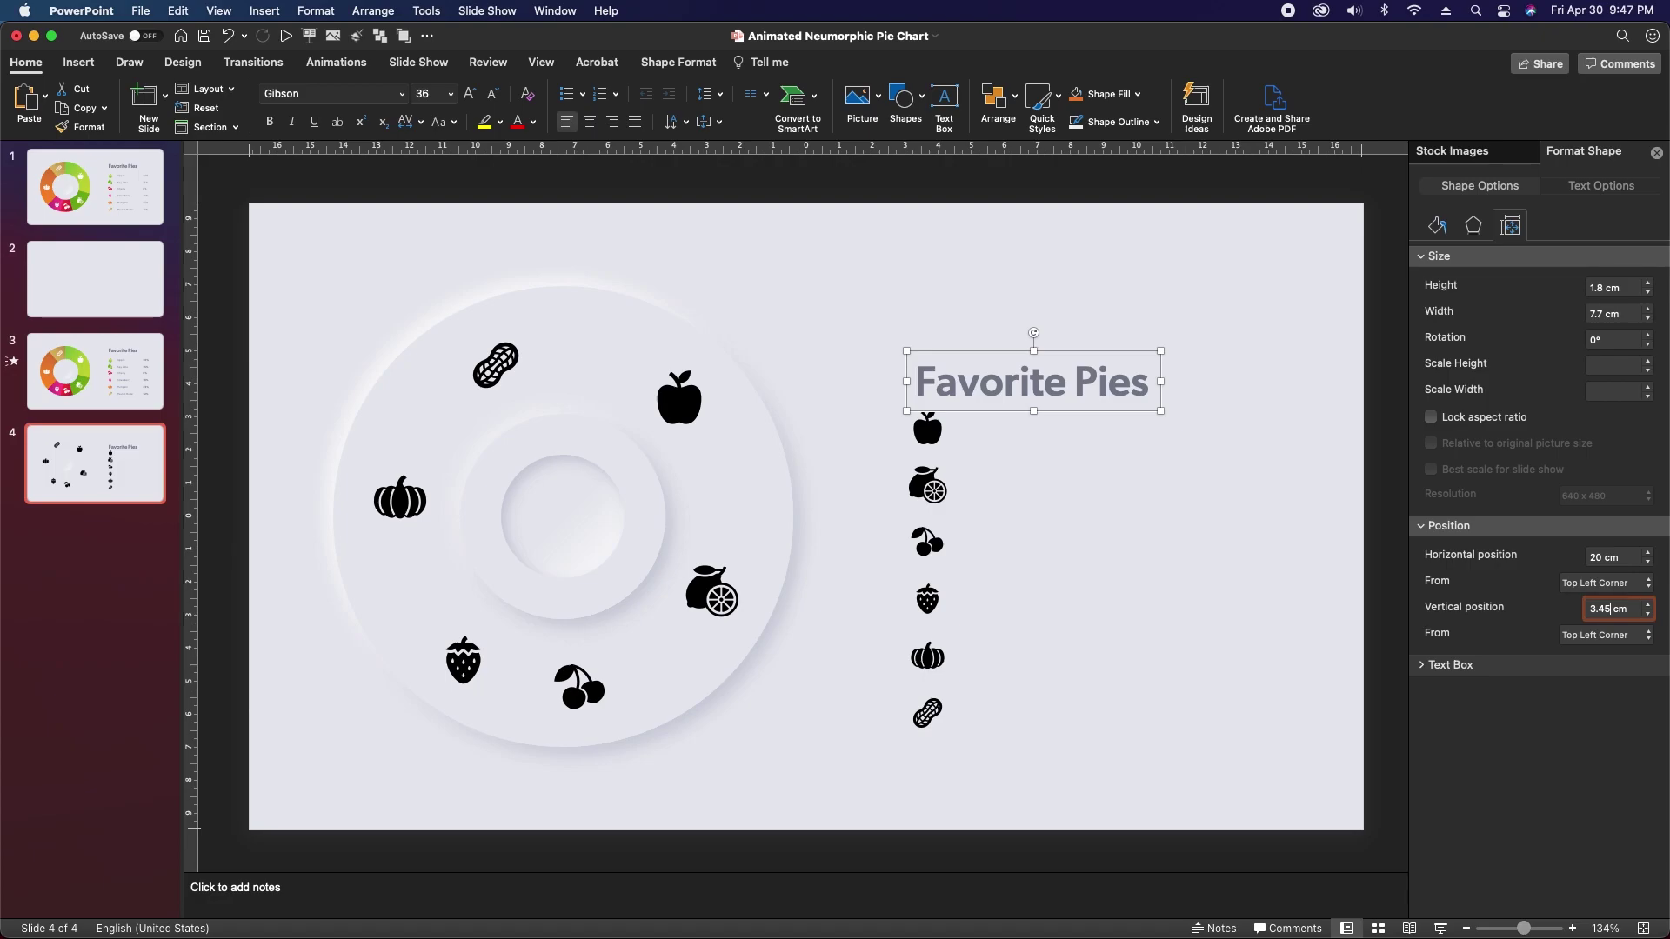
pyautogui.press('Return')
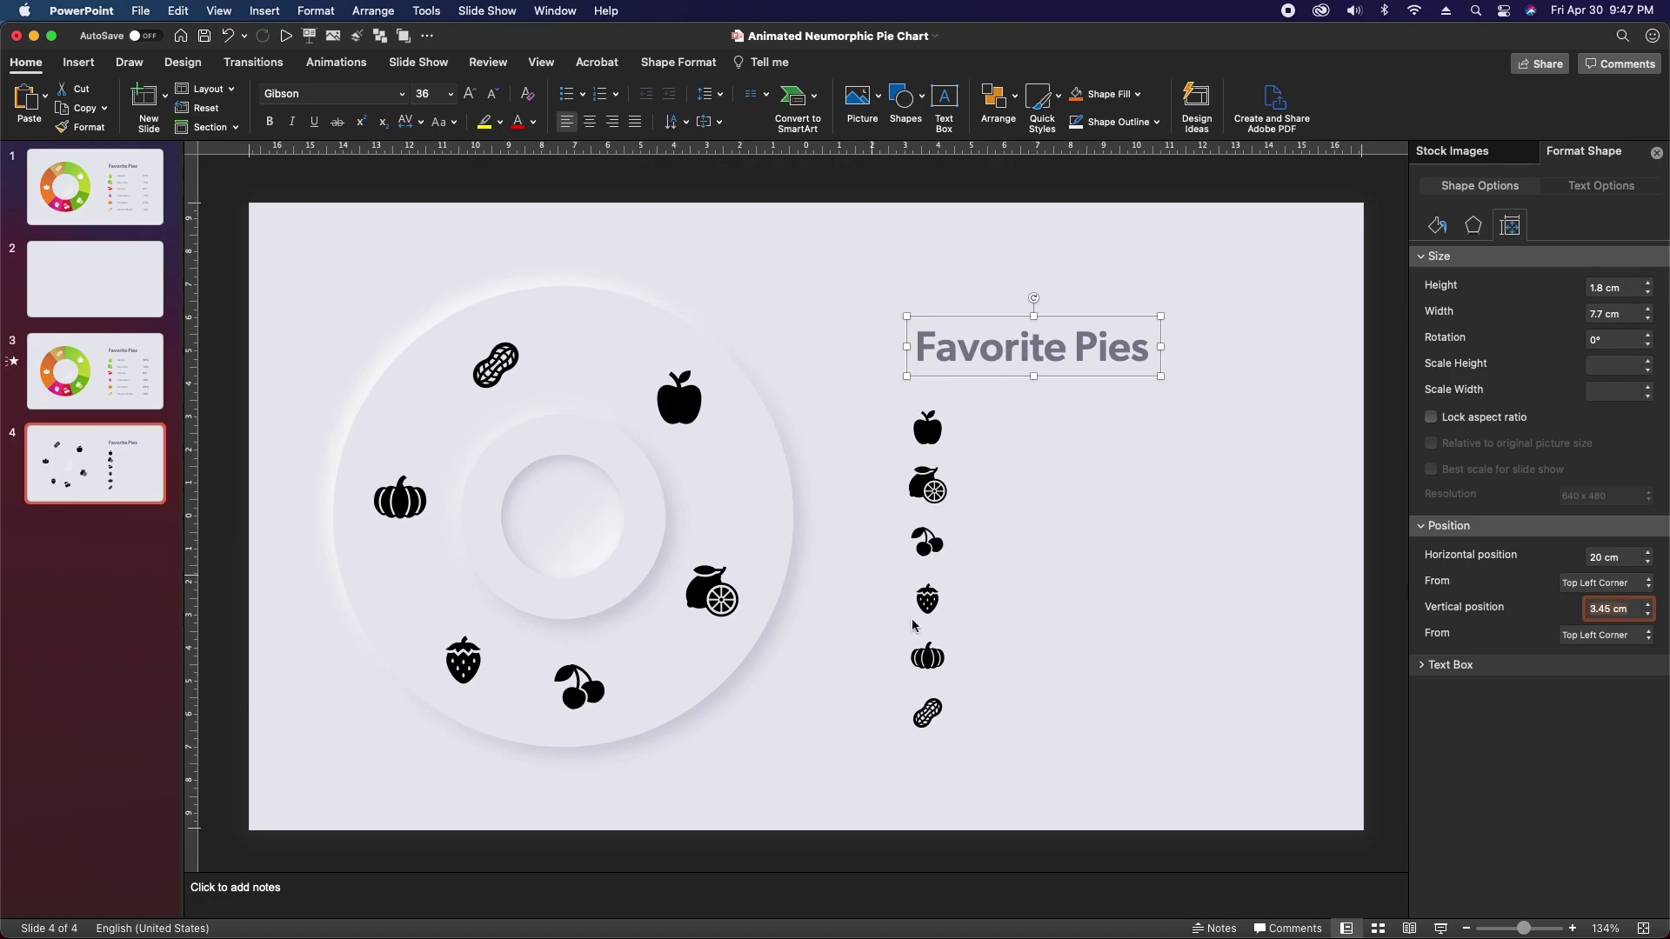
# Paste a duplicate set of the six column icons aligned over the originals
pyautogui.moveTo(1044, 791); pyautogui.dragTo(850, 376)
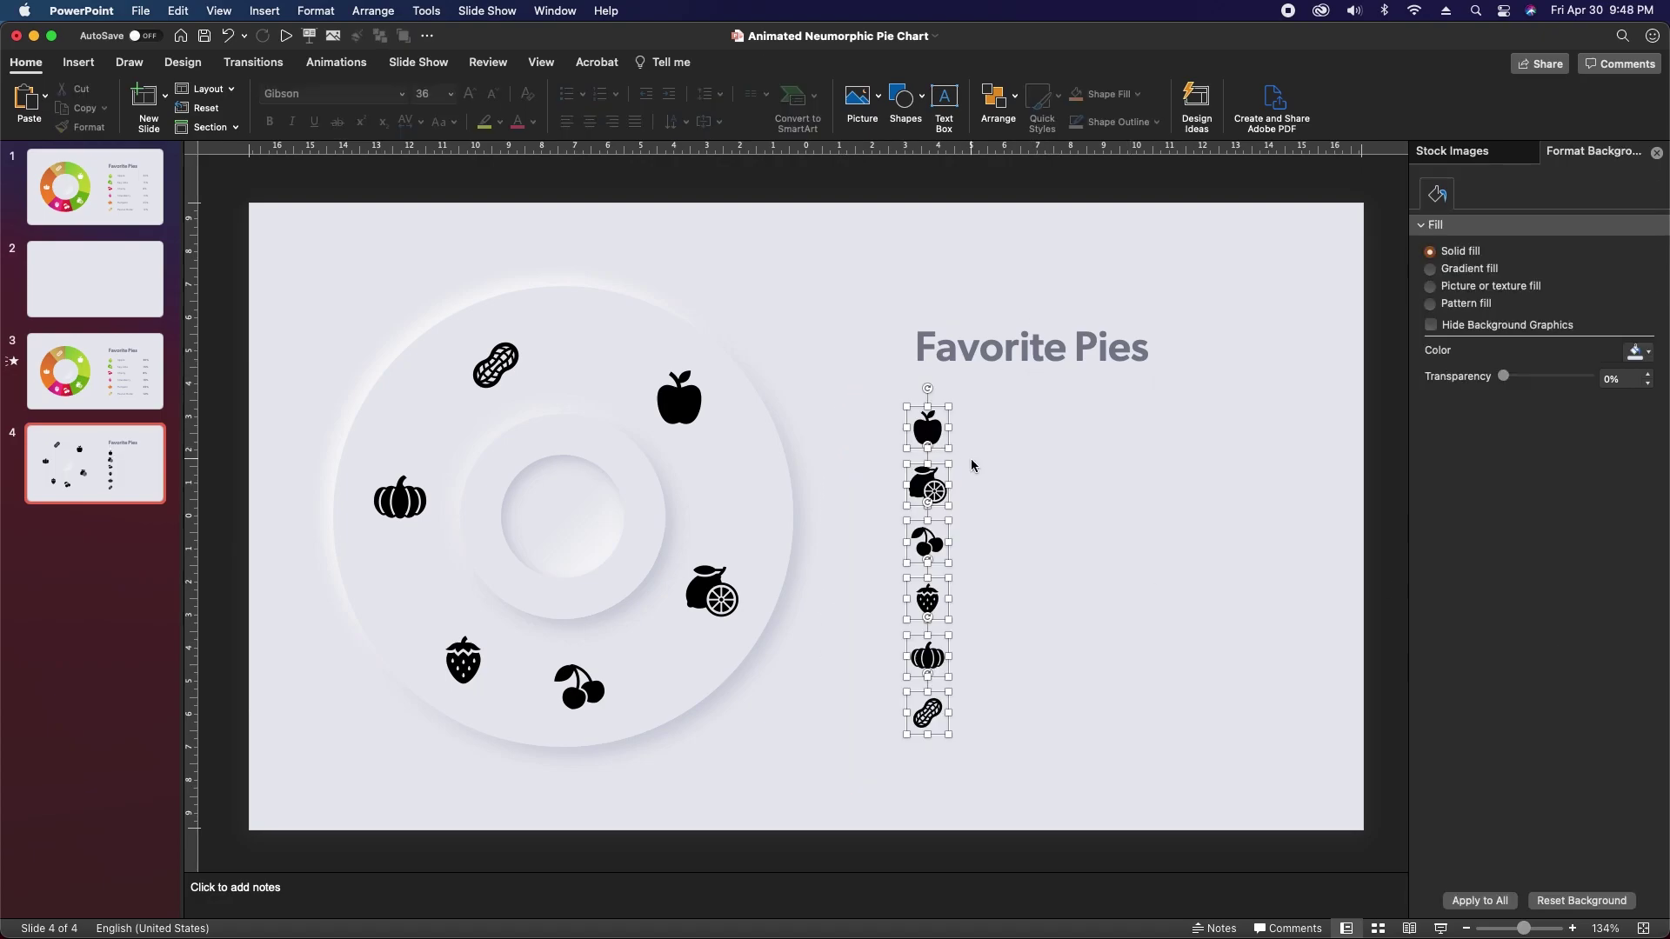
pyautogui.press('super+v')
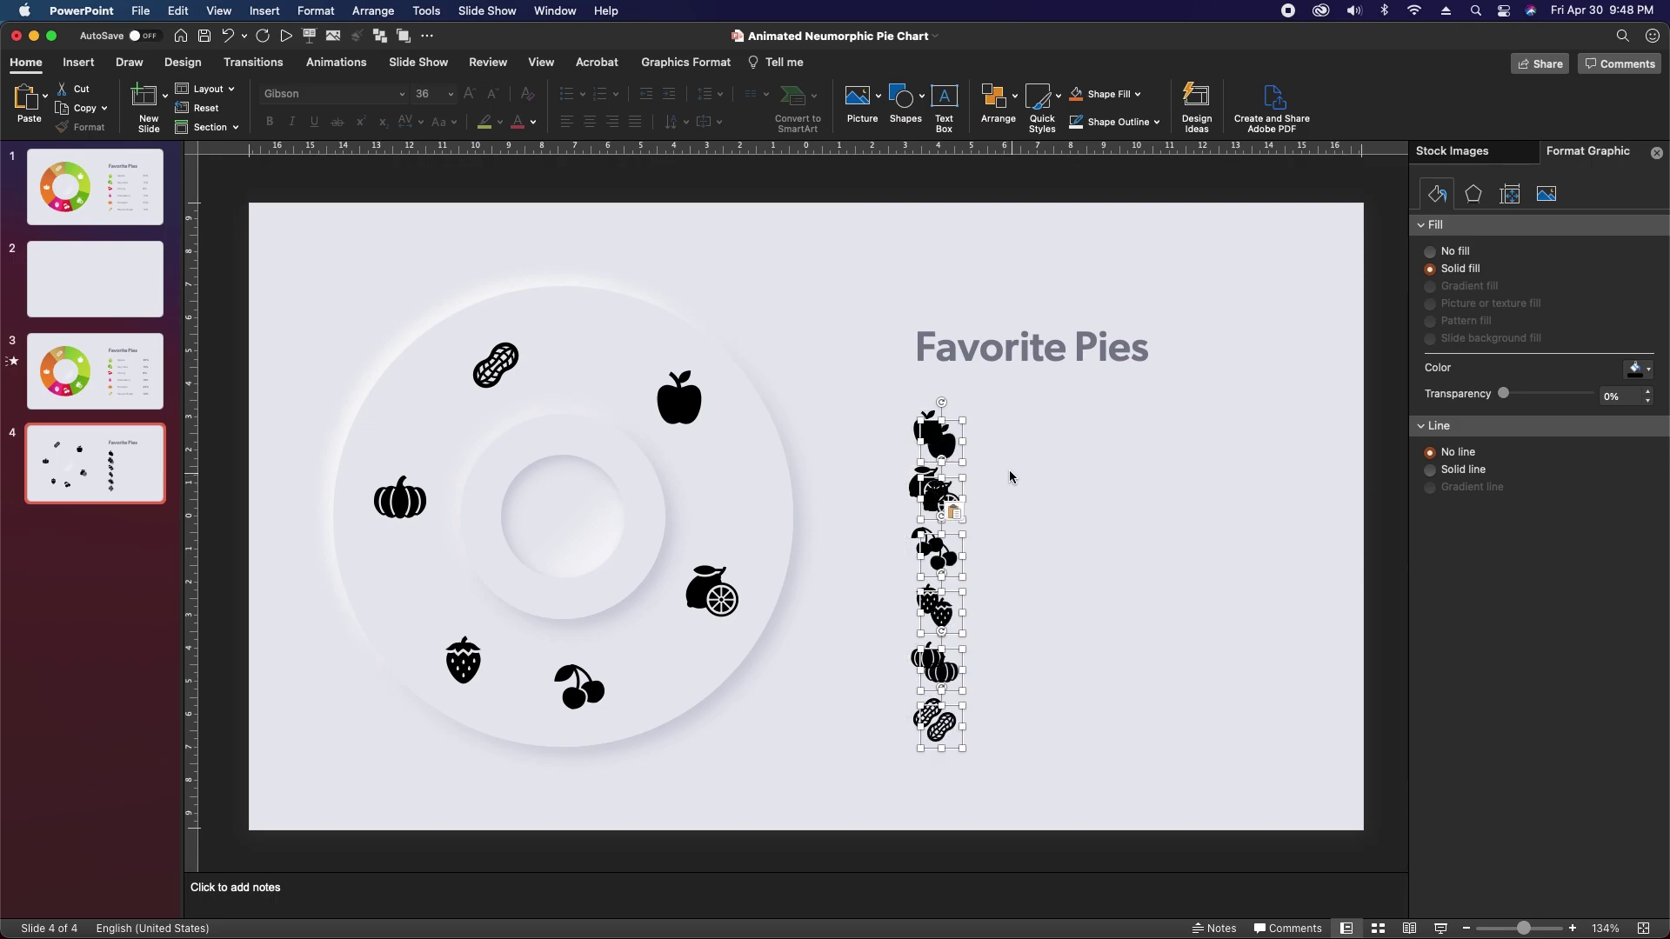
pyautogui.moveTo(937, 442); pyautogui.dragTo(933, 434)
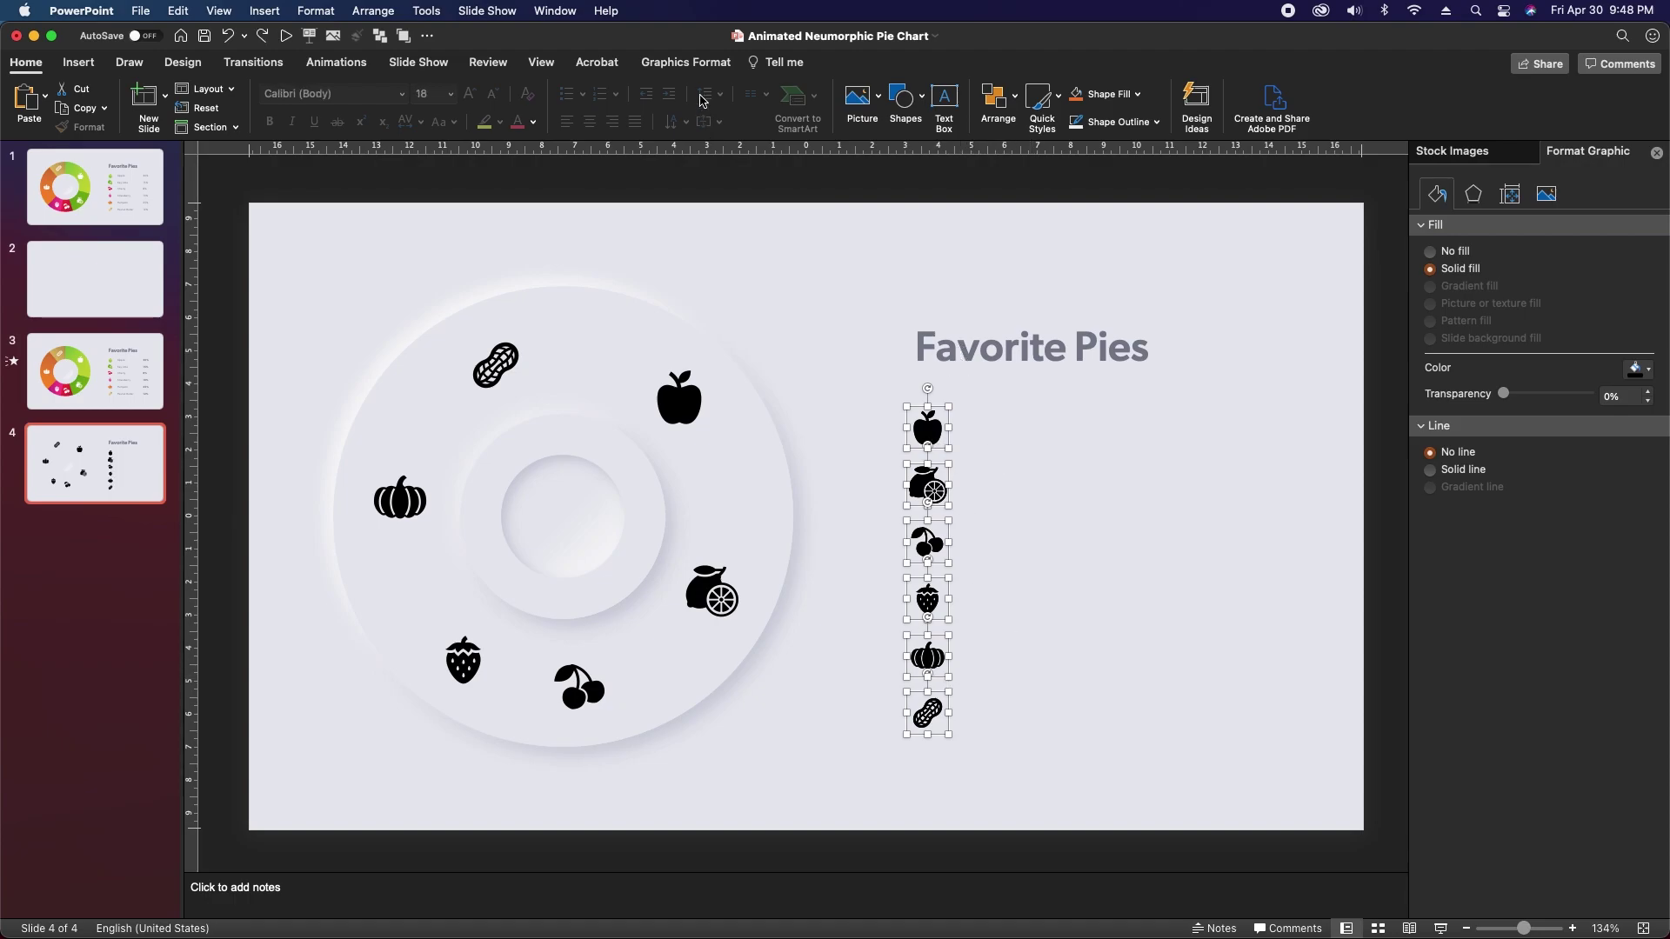
pyautogui.click(685, 62)
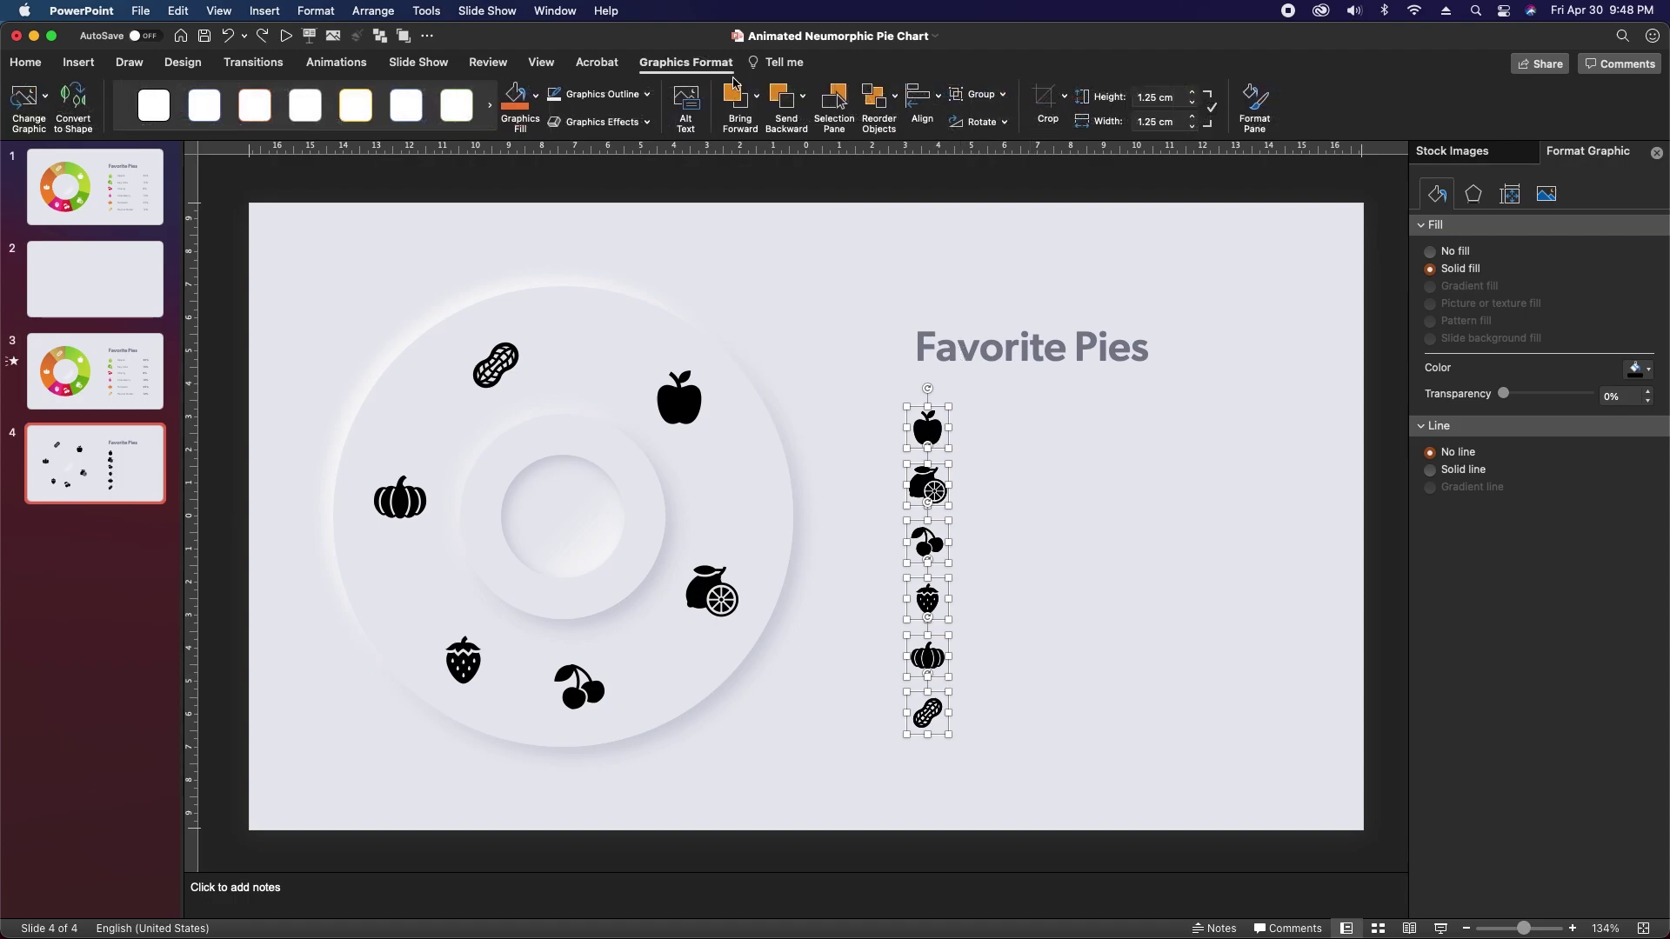
# In the Selection Pane, rename the copies Apple through Peanut Pressed, with Apple Pressed listed first
pyautogui.click(835, 106)
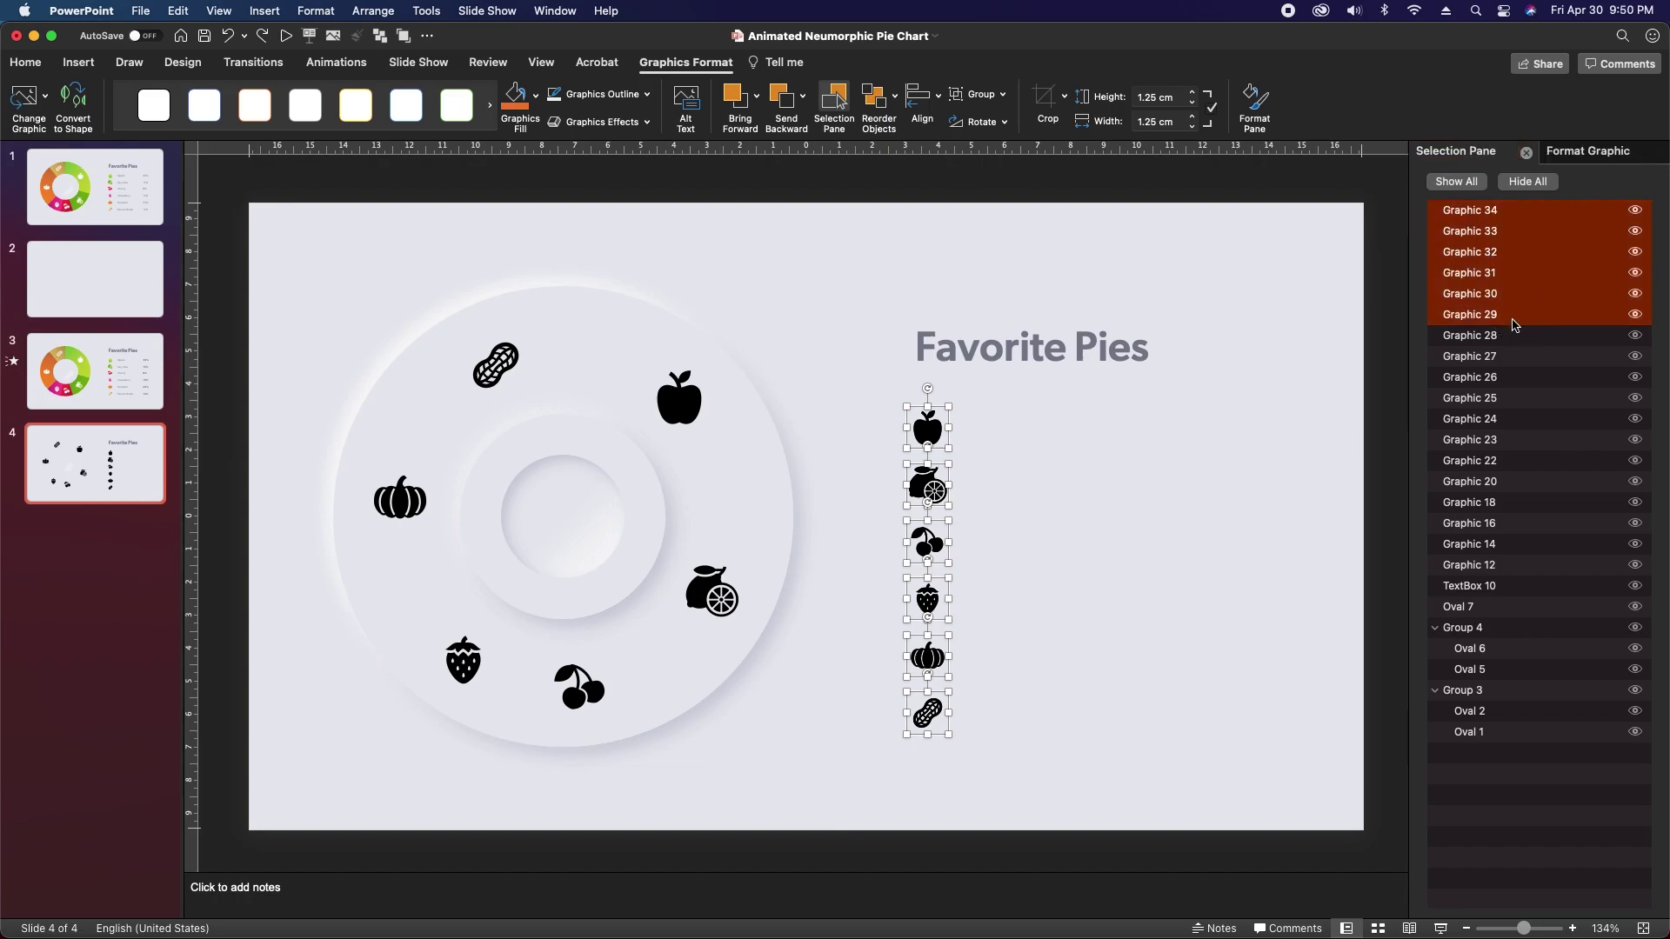
pyautogui.click(1512, 320)
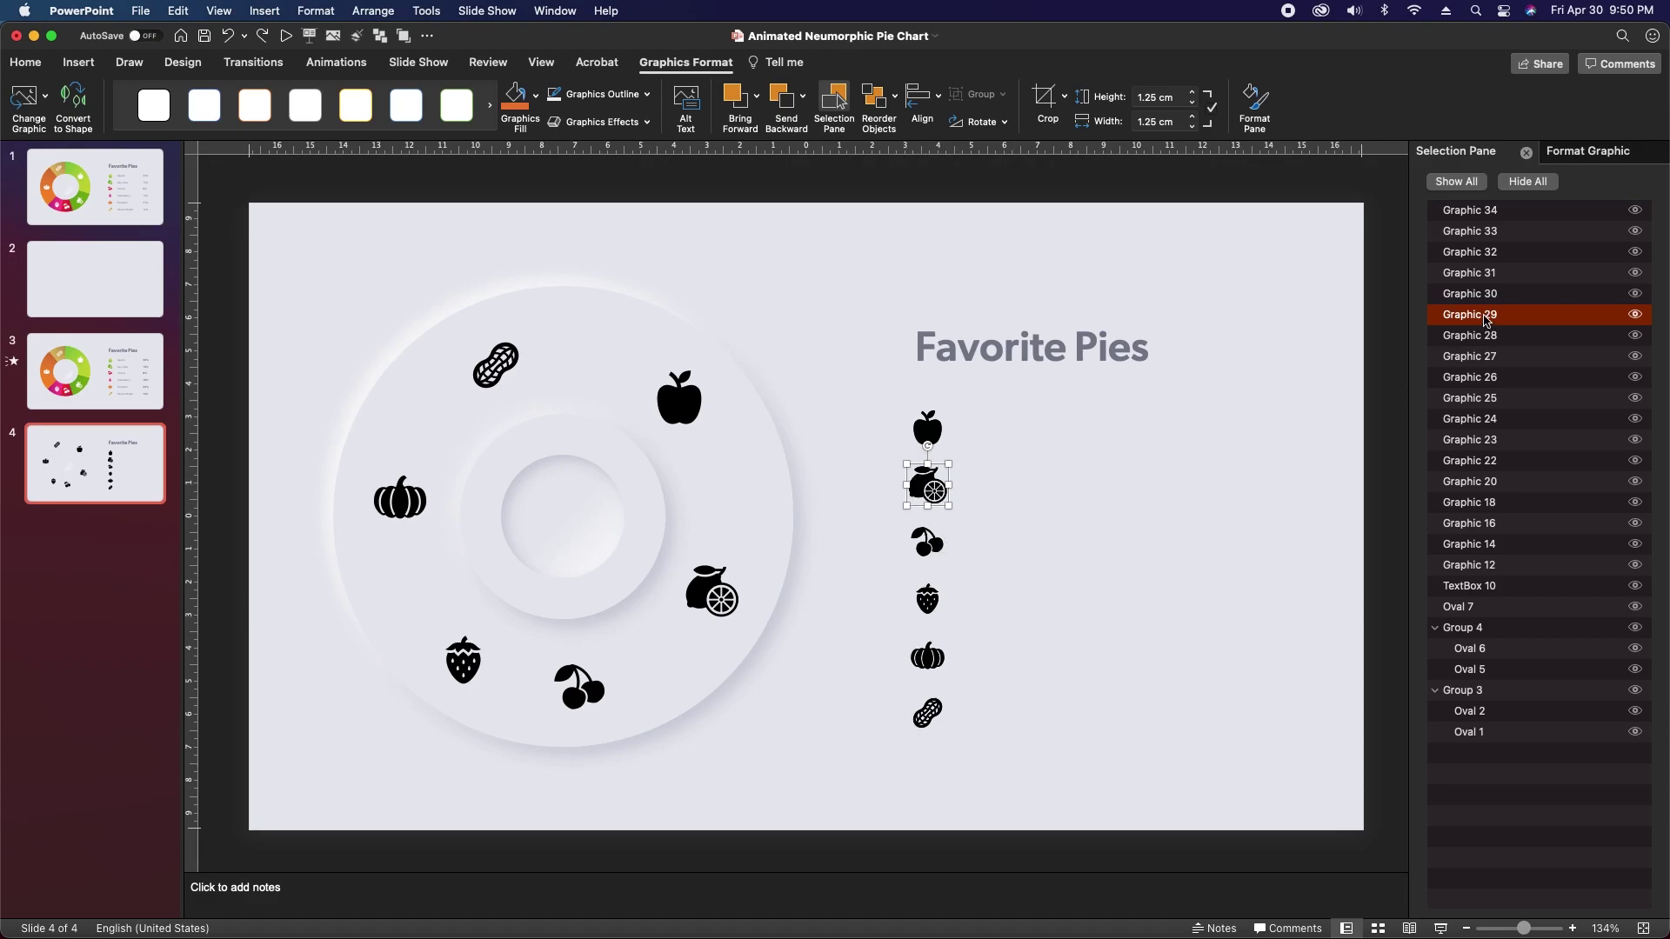
pyautogui.doubleClick(1481, 321)
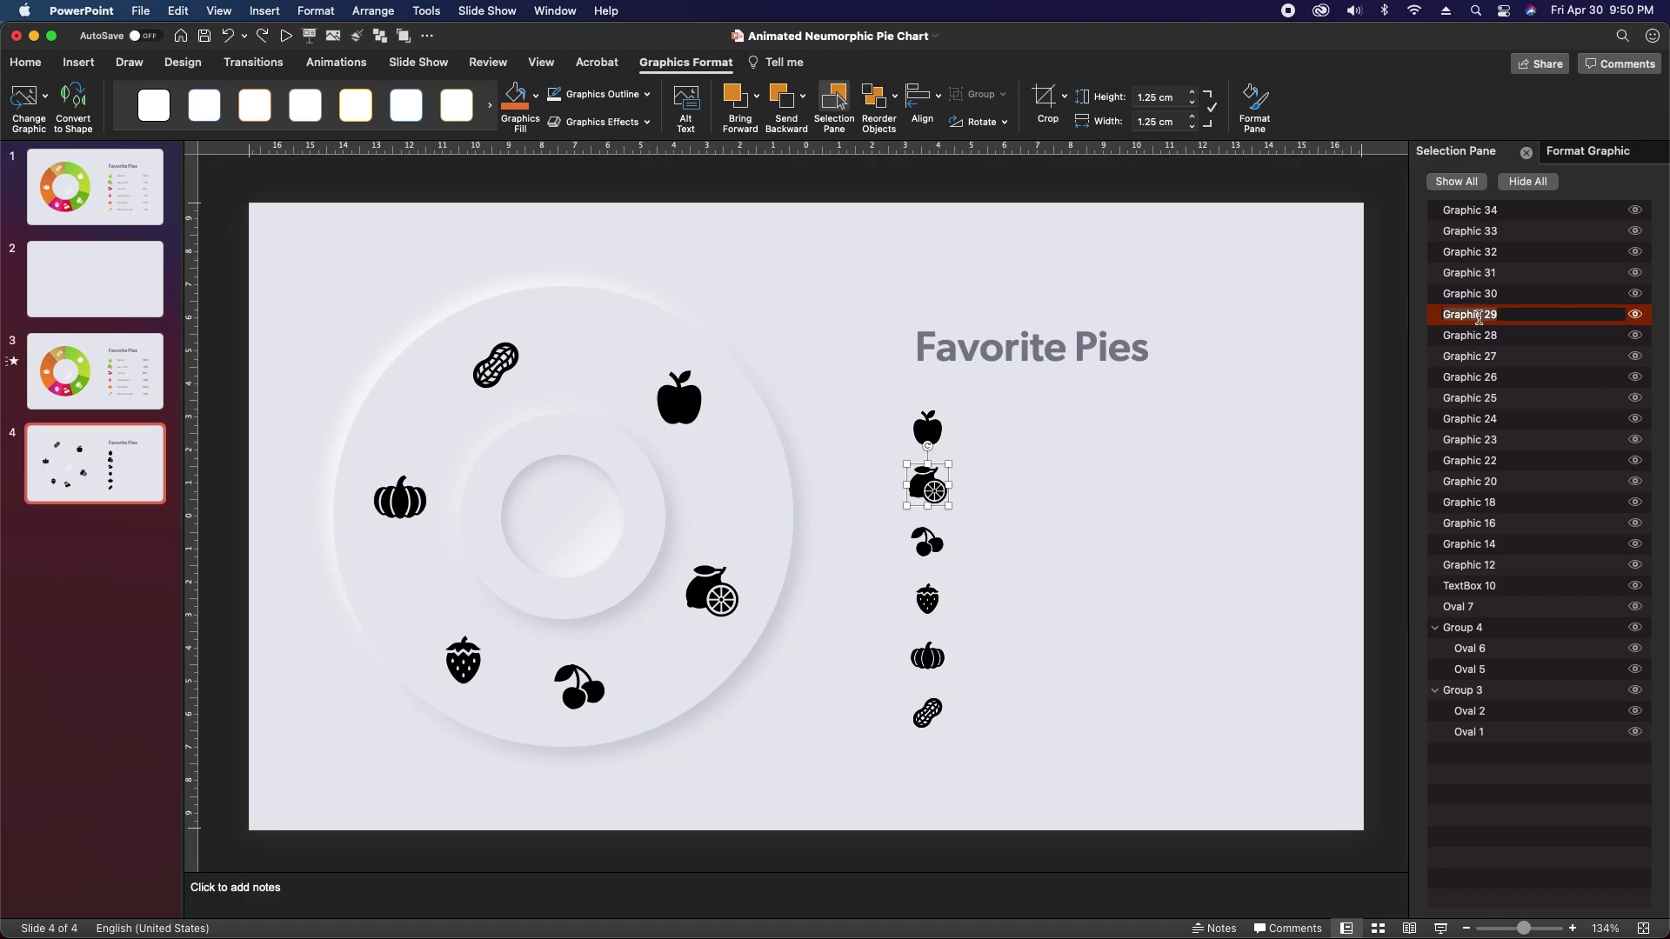
pyautogui.write('Key Lime Pressed')
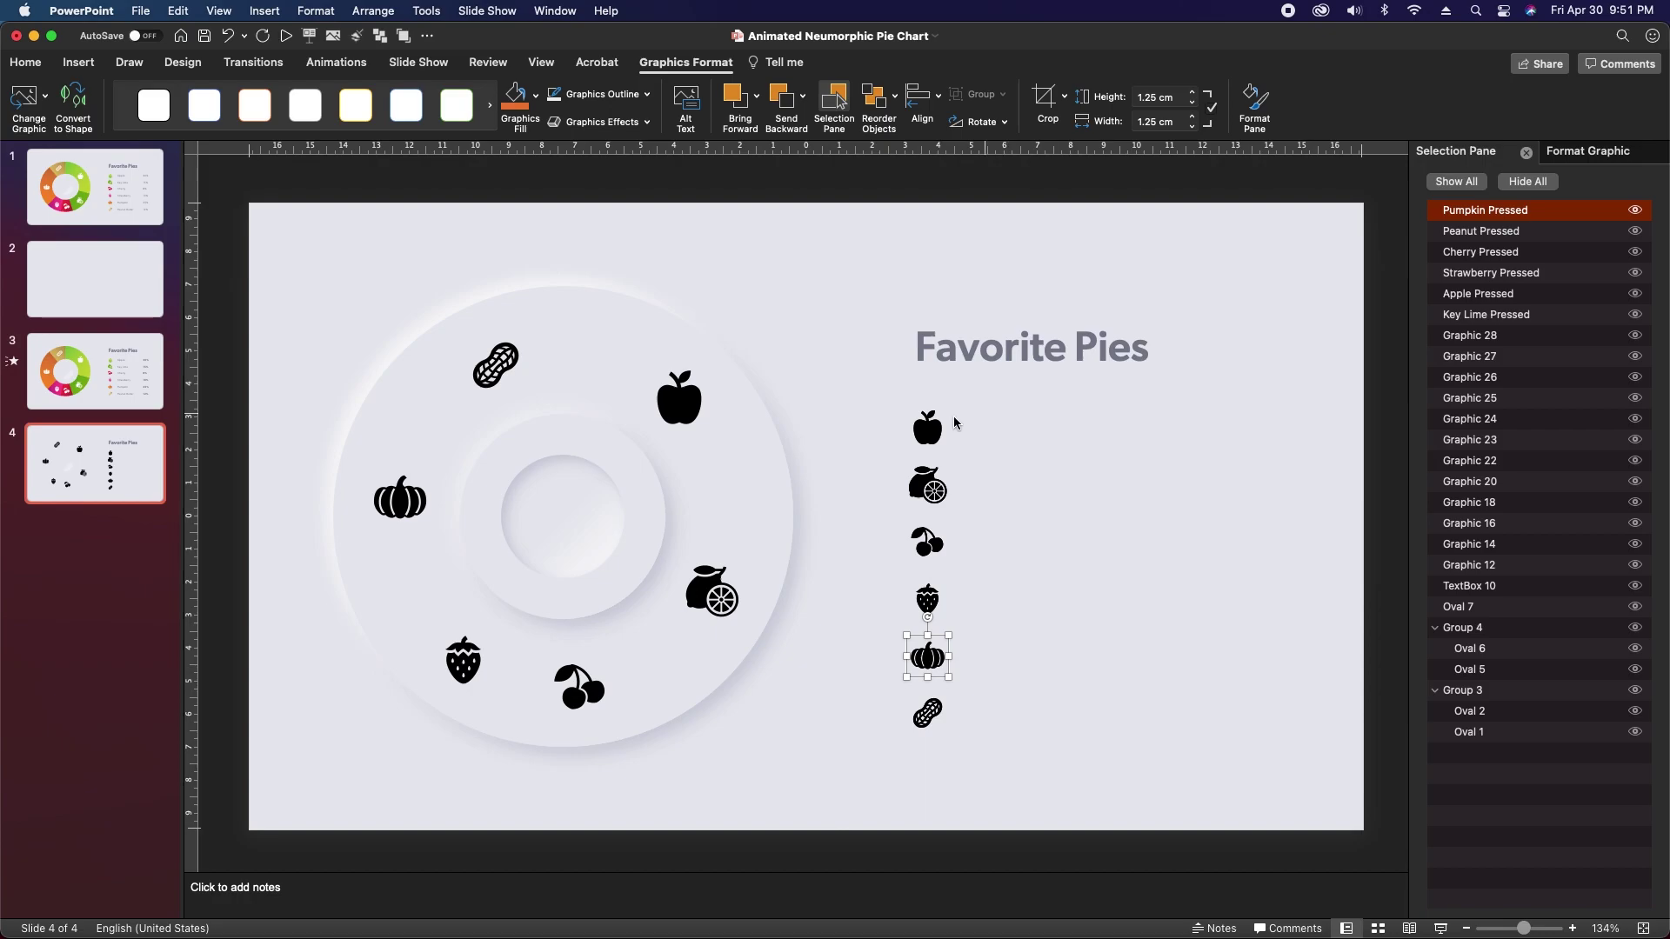
pyautogui.moveTo(1496, 302); pyautogui.dragTo(1477, 216)
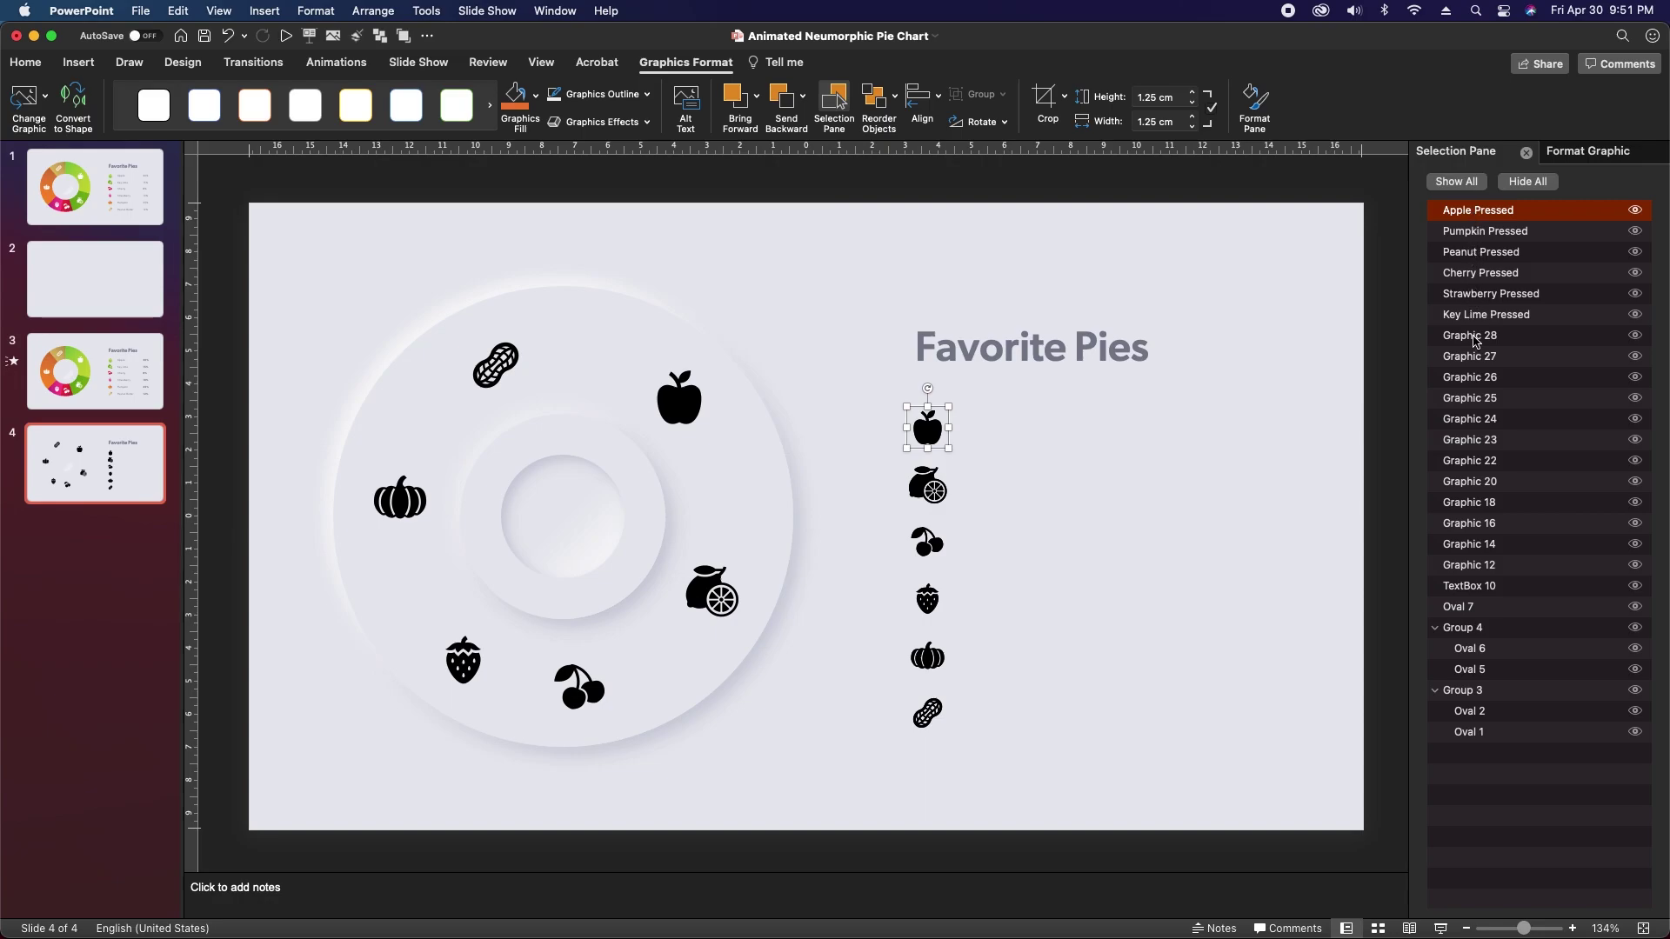
pyautogui.moveTo(846, 380); pyautogui.dragTo(1063, 794)
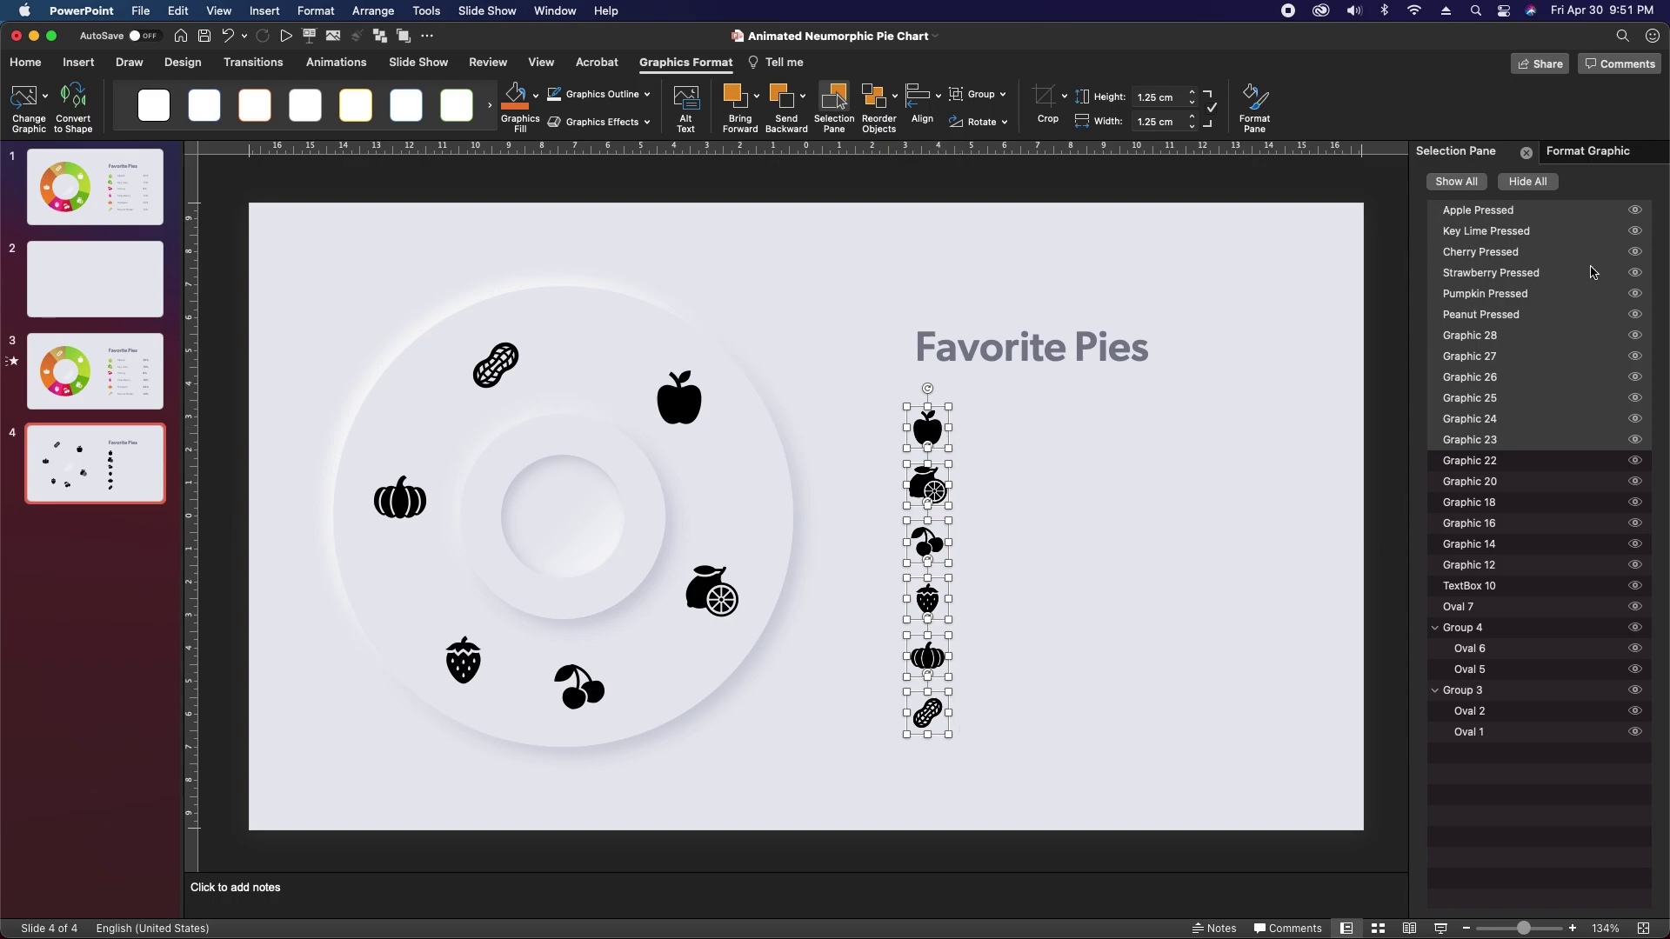
# Hide Graphic 23 through Graphic 28 in the Selection Pane, then select the six Pressed icons
pyautogui.keyDown('shift'); pyautogui.click(1506, 442); pyautogui.keyUp('shift')
pyautogui.click(1507, 442)
pyautogui.keyDown('shift'); pyautogui.click(1505, 338); pyautogui.keyUp('shift')
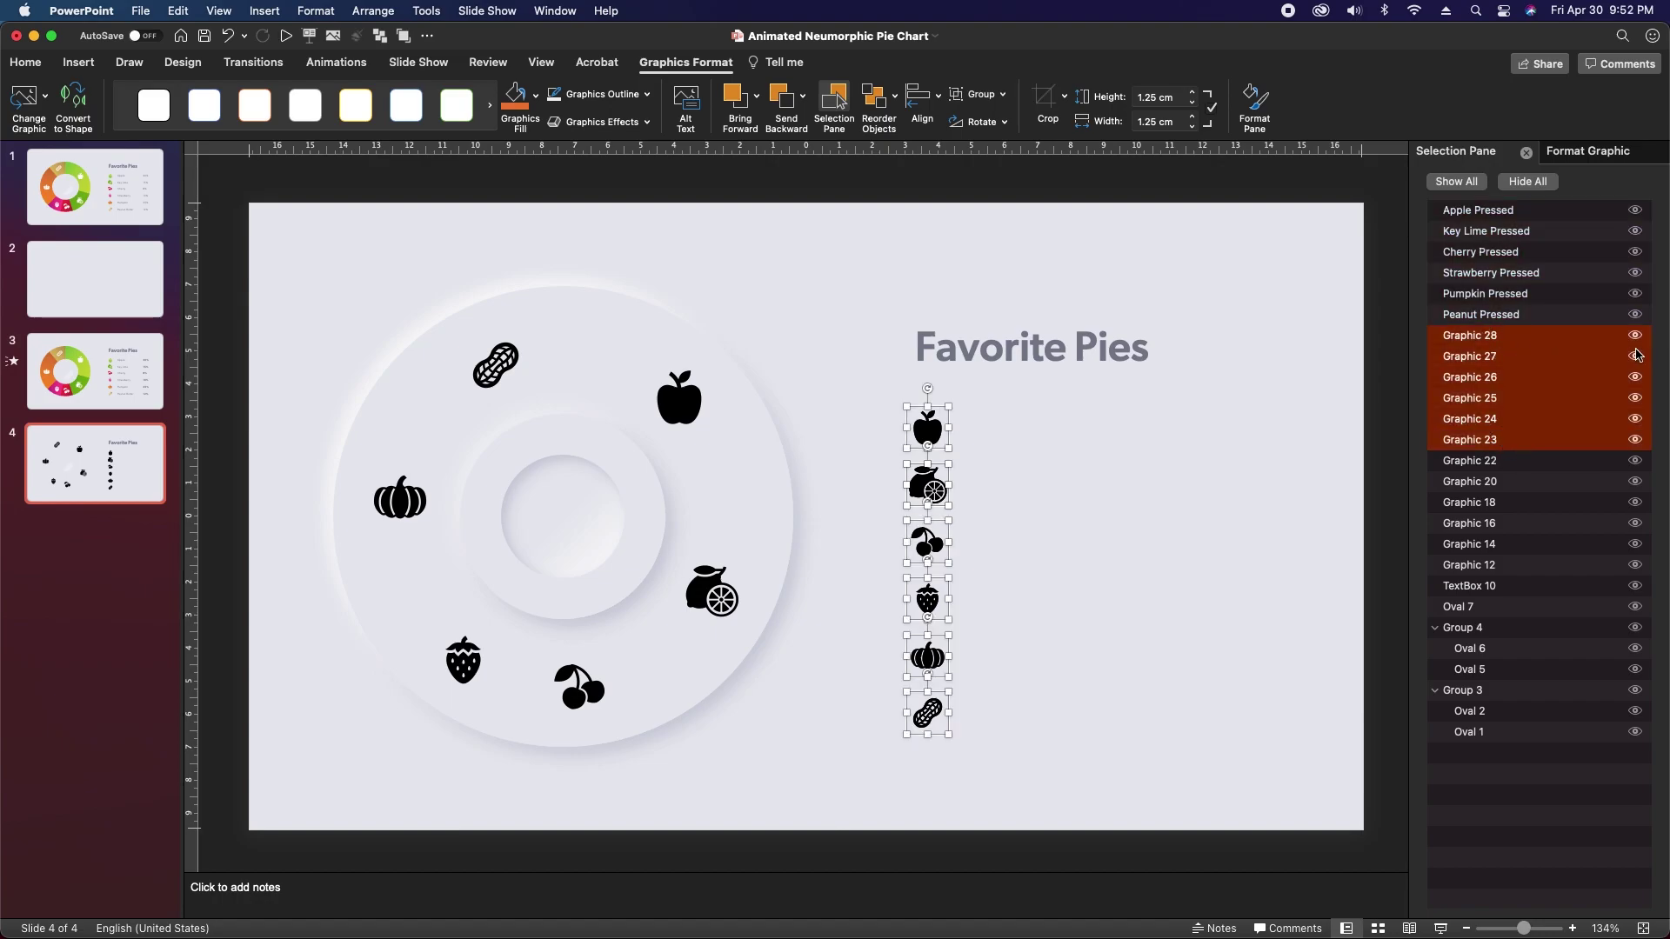
pyautogui.click(1635, 439)
pyautogui.click(1635, 418)
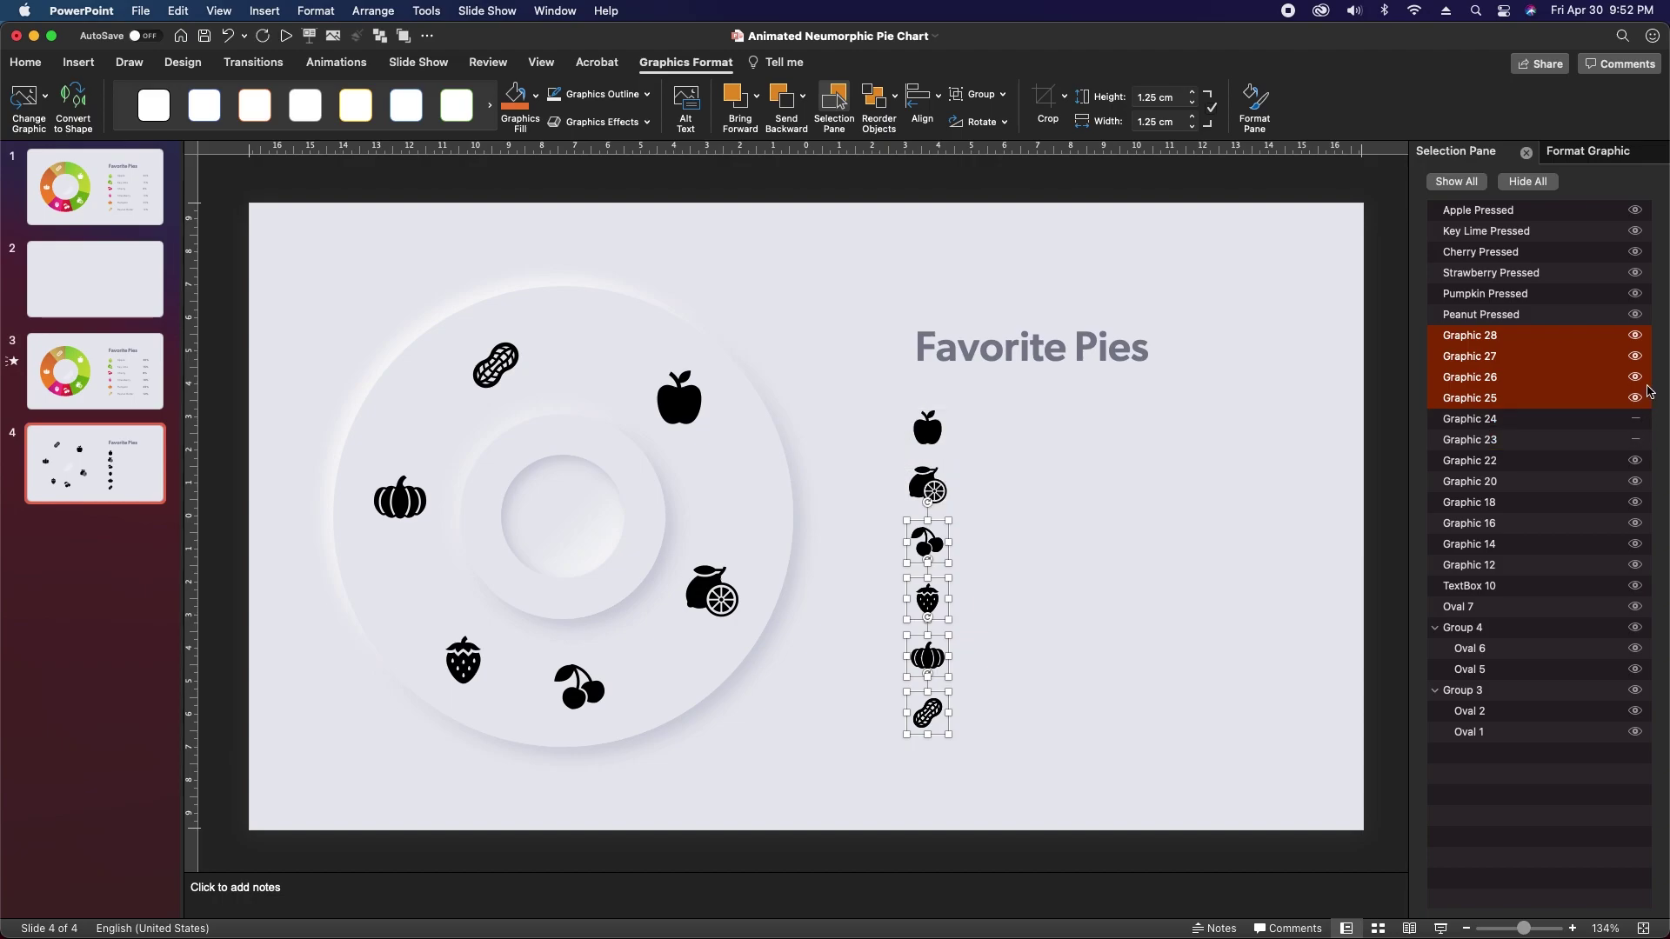
pyautogui.click(1635, 398)
pyautogui.click(1635, 356)
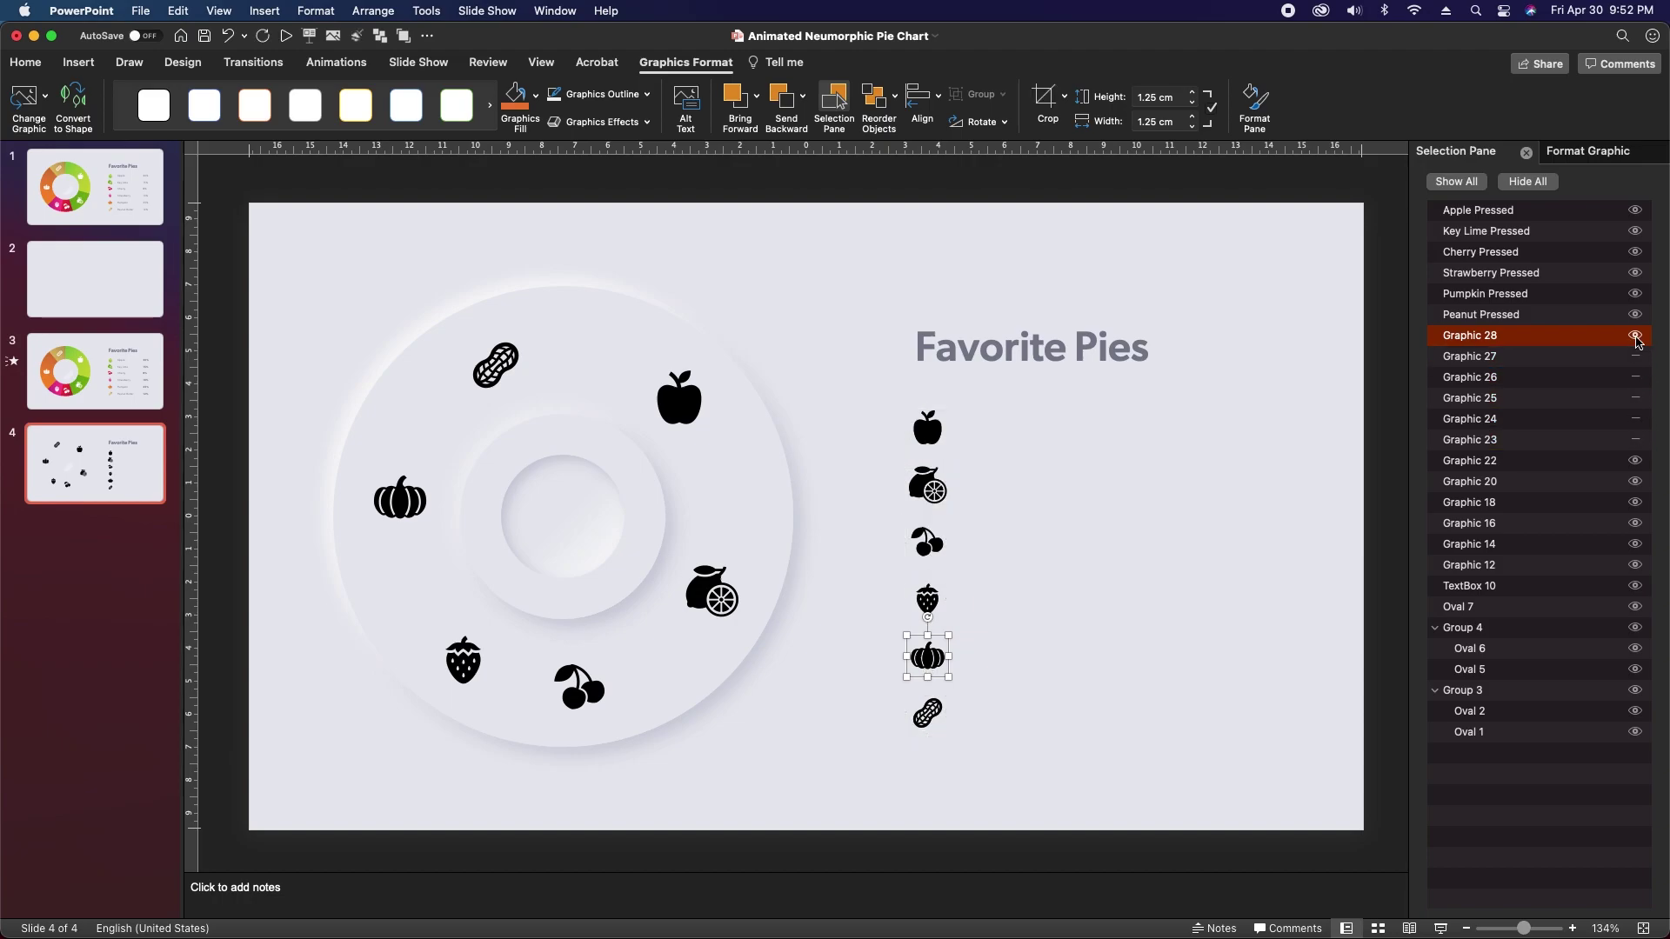
pyautogui.click(1635, 335)
pyautogui.click(1060, 600)
pyautogui.moveTo(1023, 388); pyautogui.dragTo(881, 496)
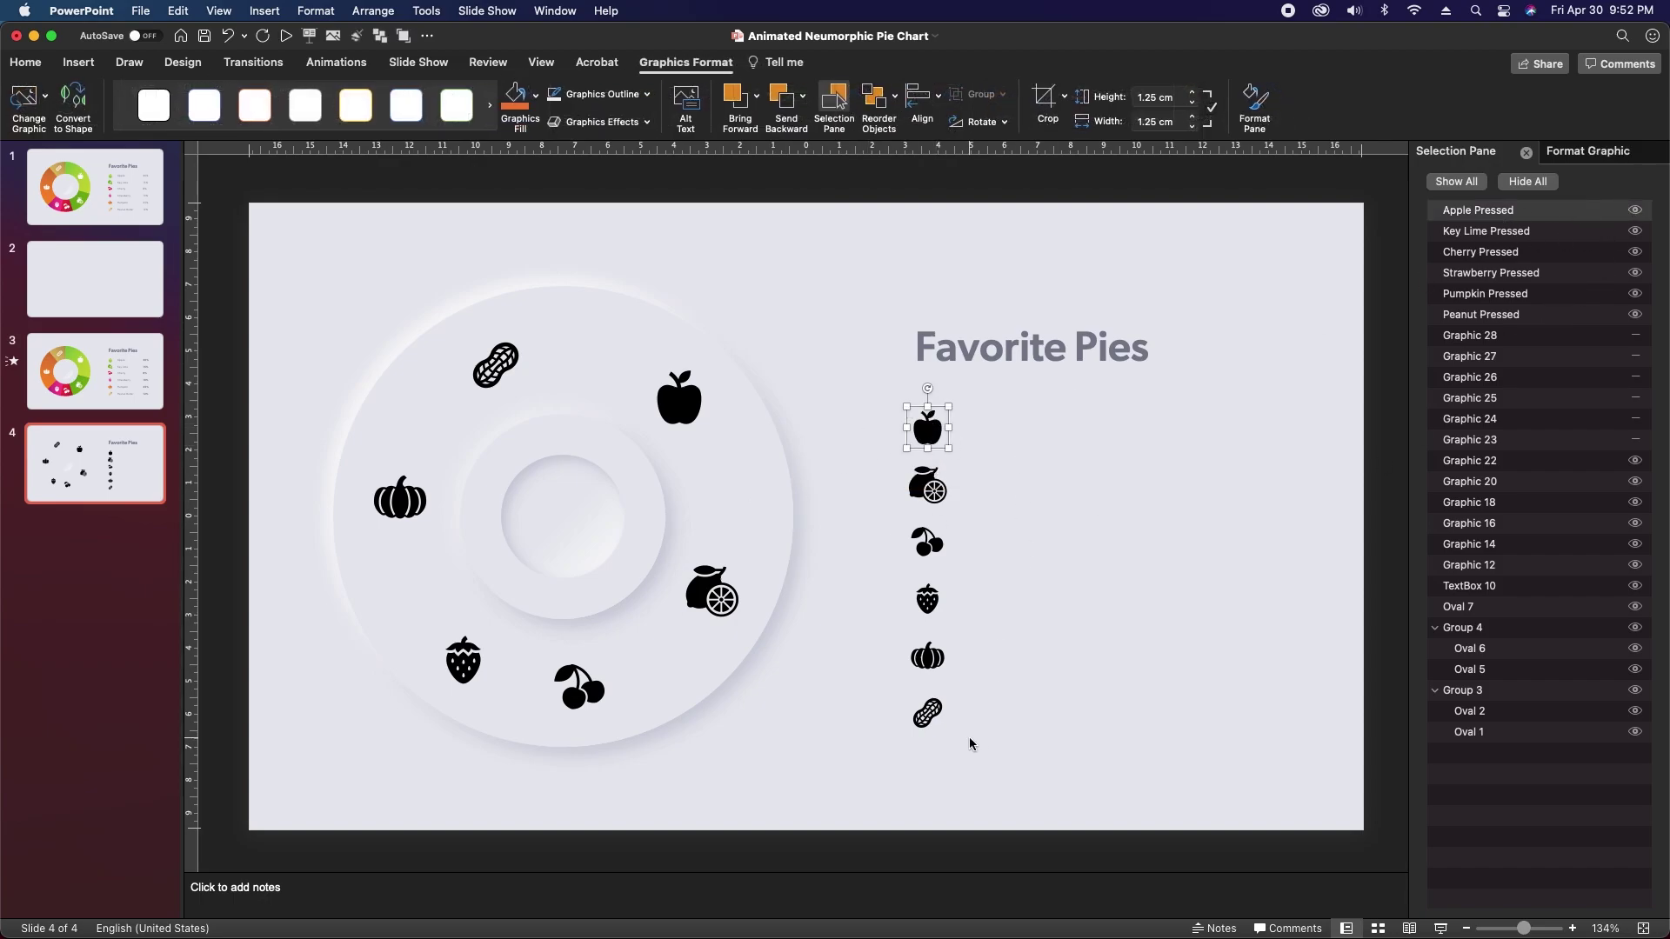
pyautogui.moveTo(879, 370); pyautogui.dragTo(1019, 808)
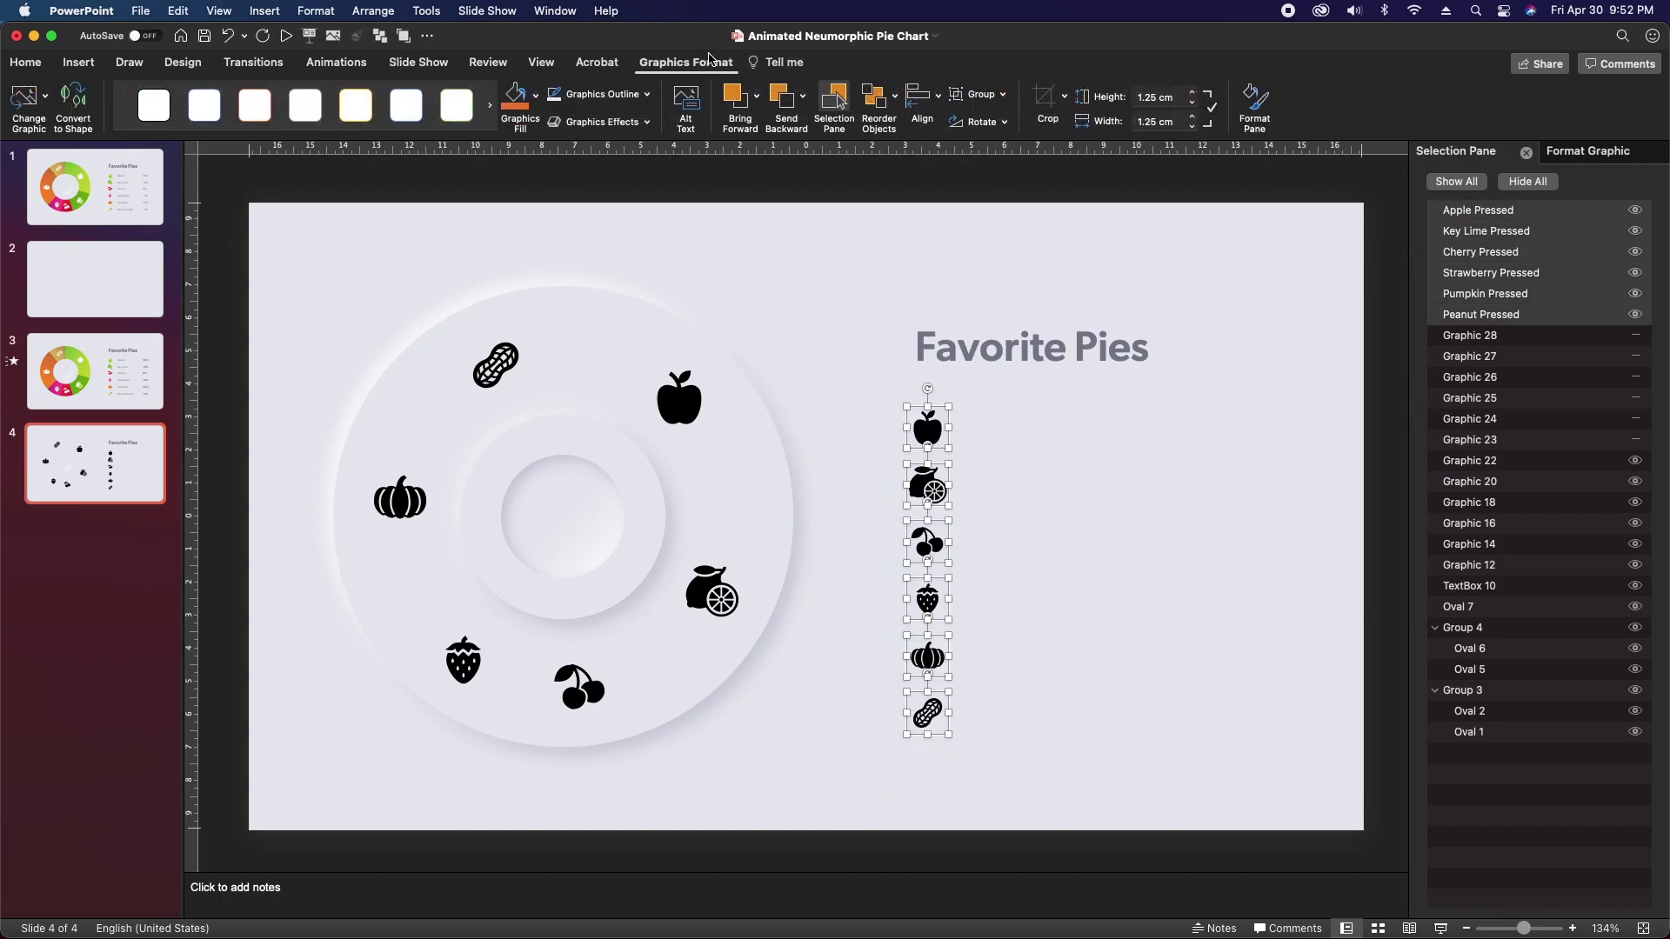
# Convert the six selected Pressed icons to shapes and select the converted pieces
pyautogui.click(83, 103)
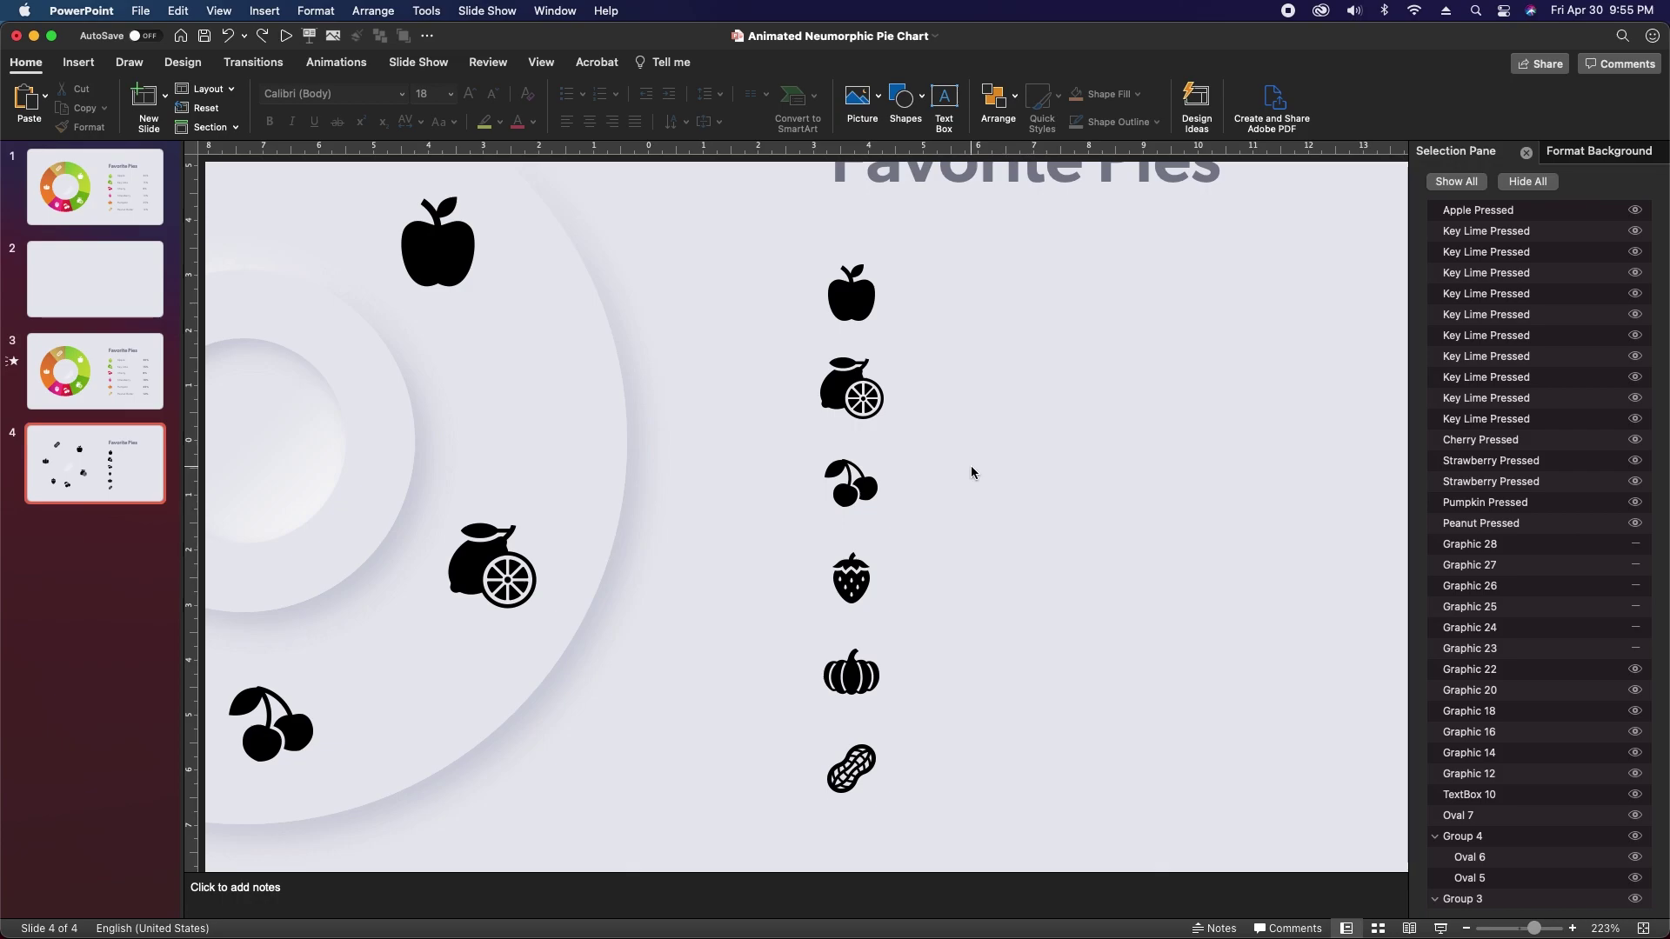
pyautogui.moveTo(742, 230); pyautogui.dragTo(1048, 870)
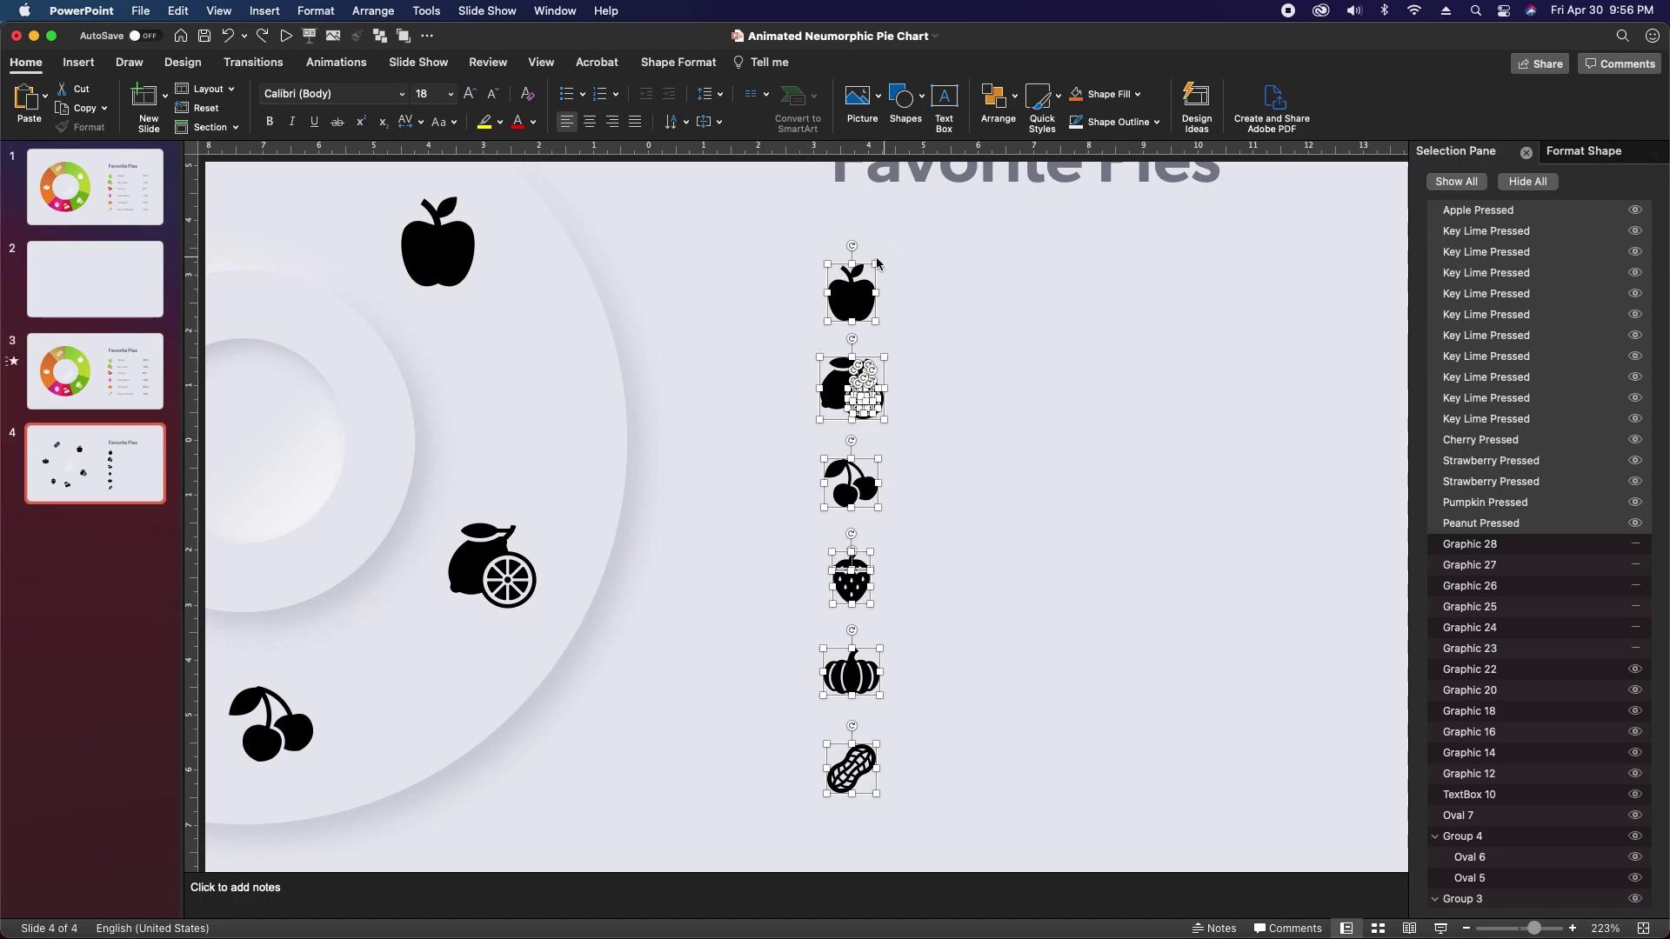
# Give the fruit shapes a gradient fill and an inner shadow
pyautogui.click(1582, 151)
pyautogui.click(1448, 318)
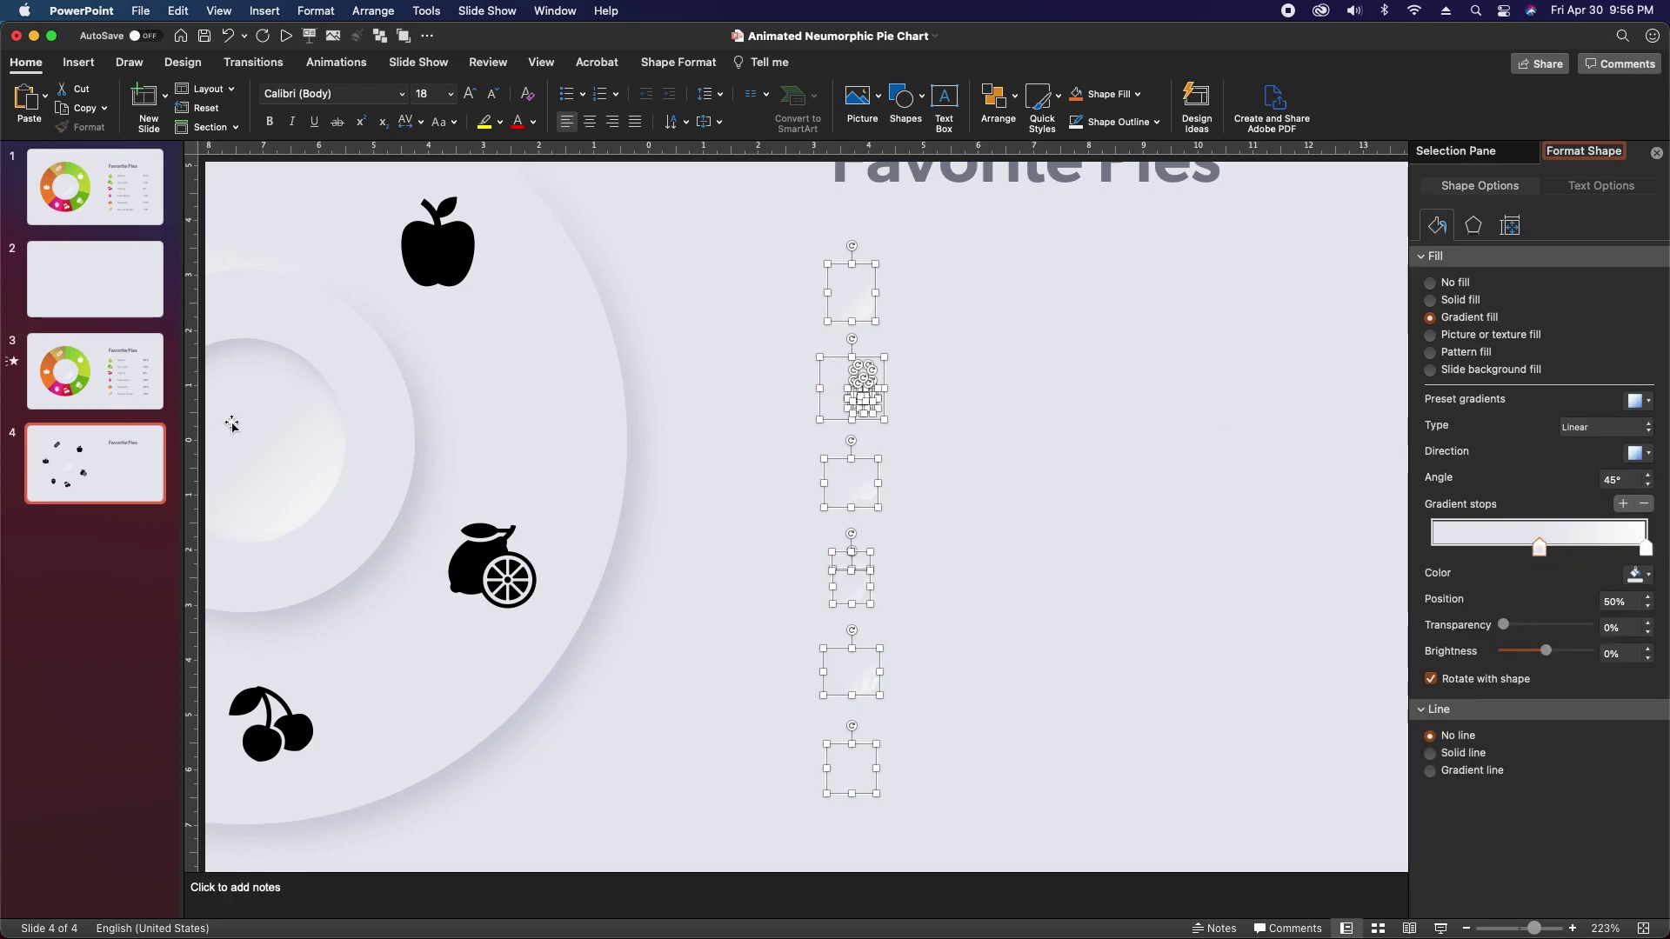
pyautogui.click(1473, 227)
pyautogui.click(1639, 287)
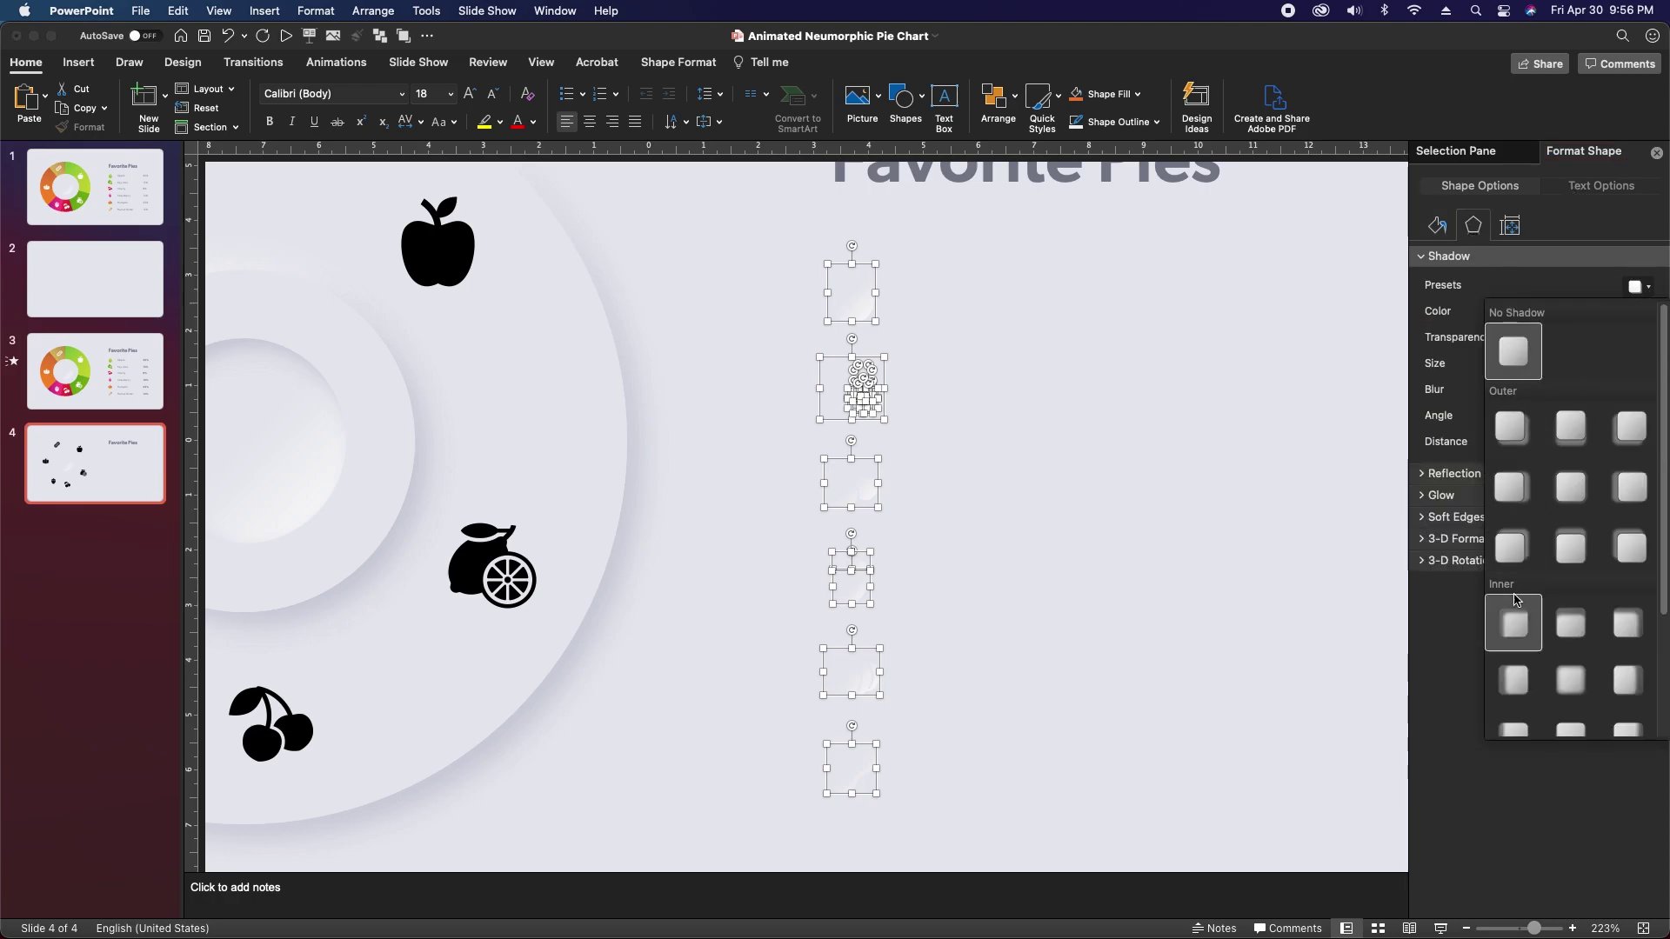
pyautogui.click(1514, 623)
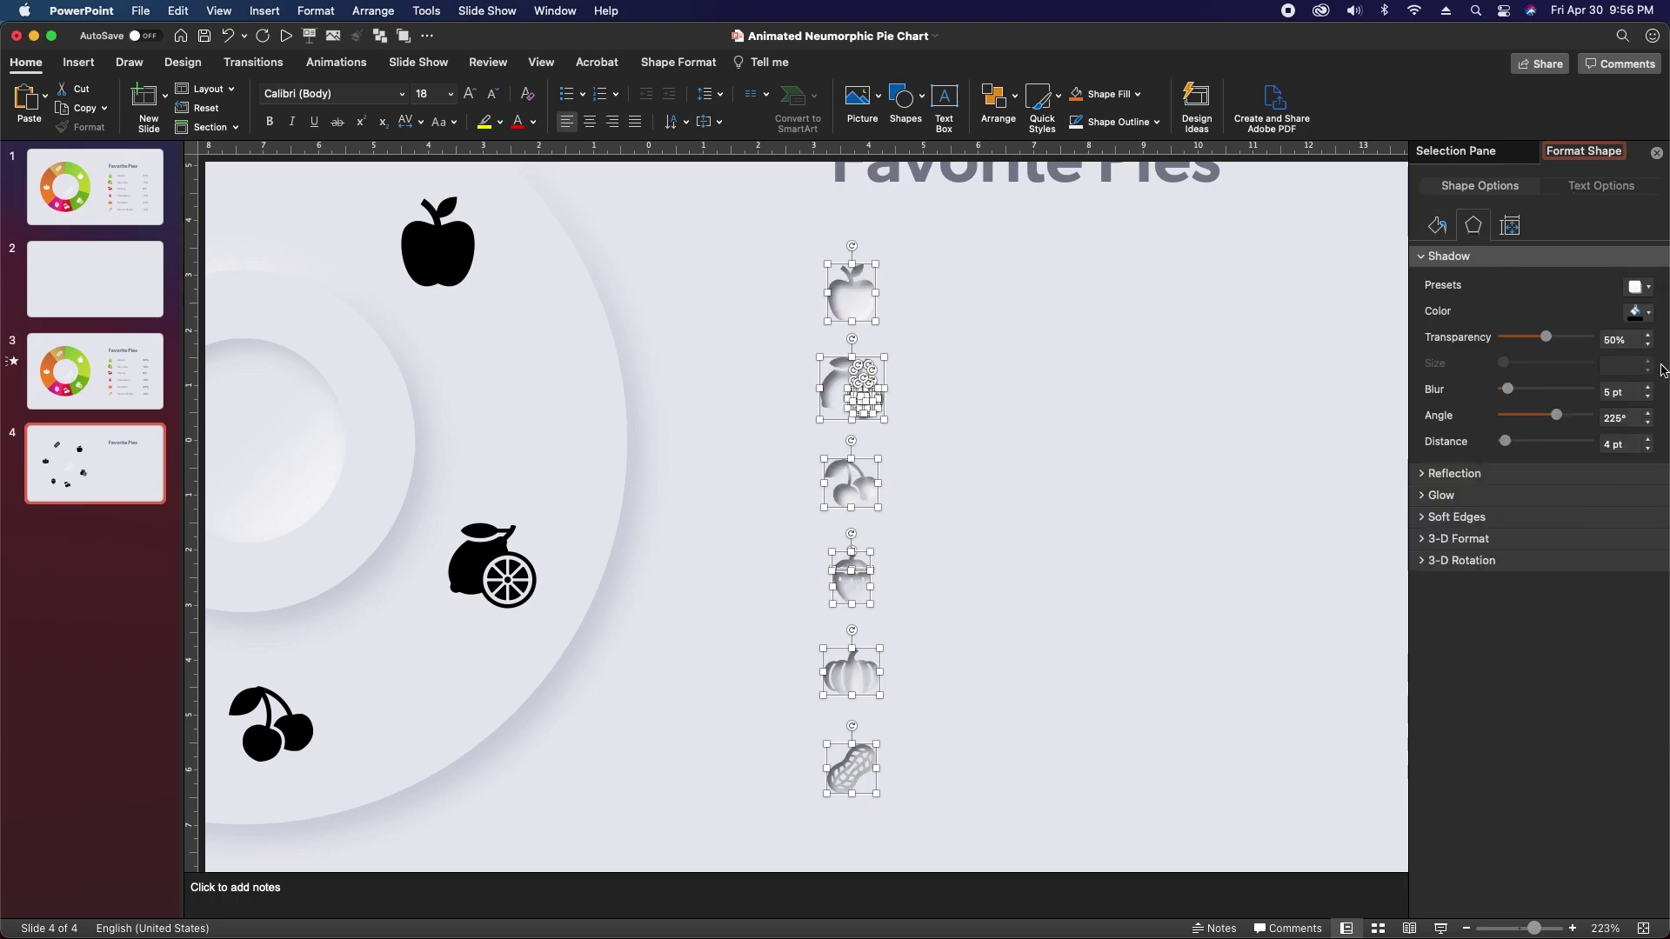
# Change the inner shadow to a lighter recent colour with 2 pt distance
pyautogui.click(1644, 313)
pyautogui.click(1514, 526)
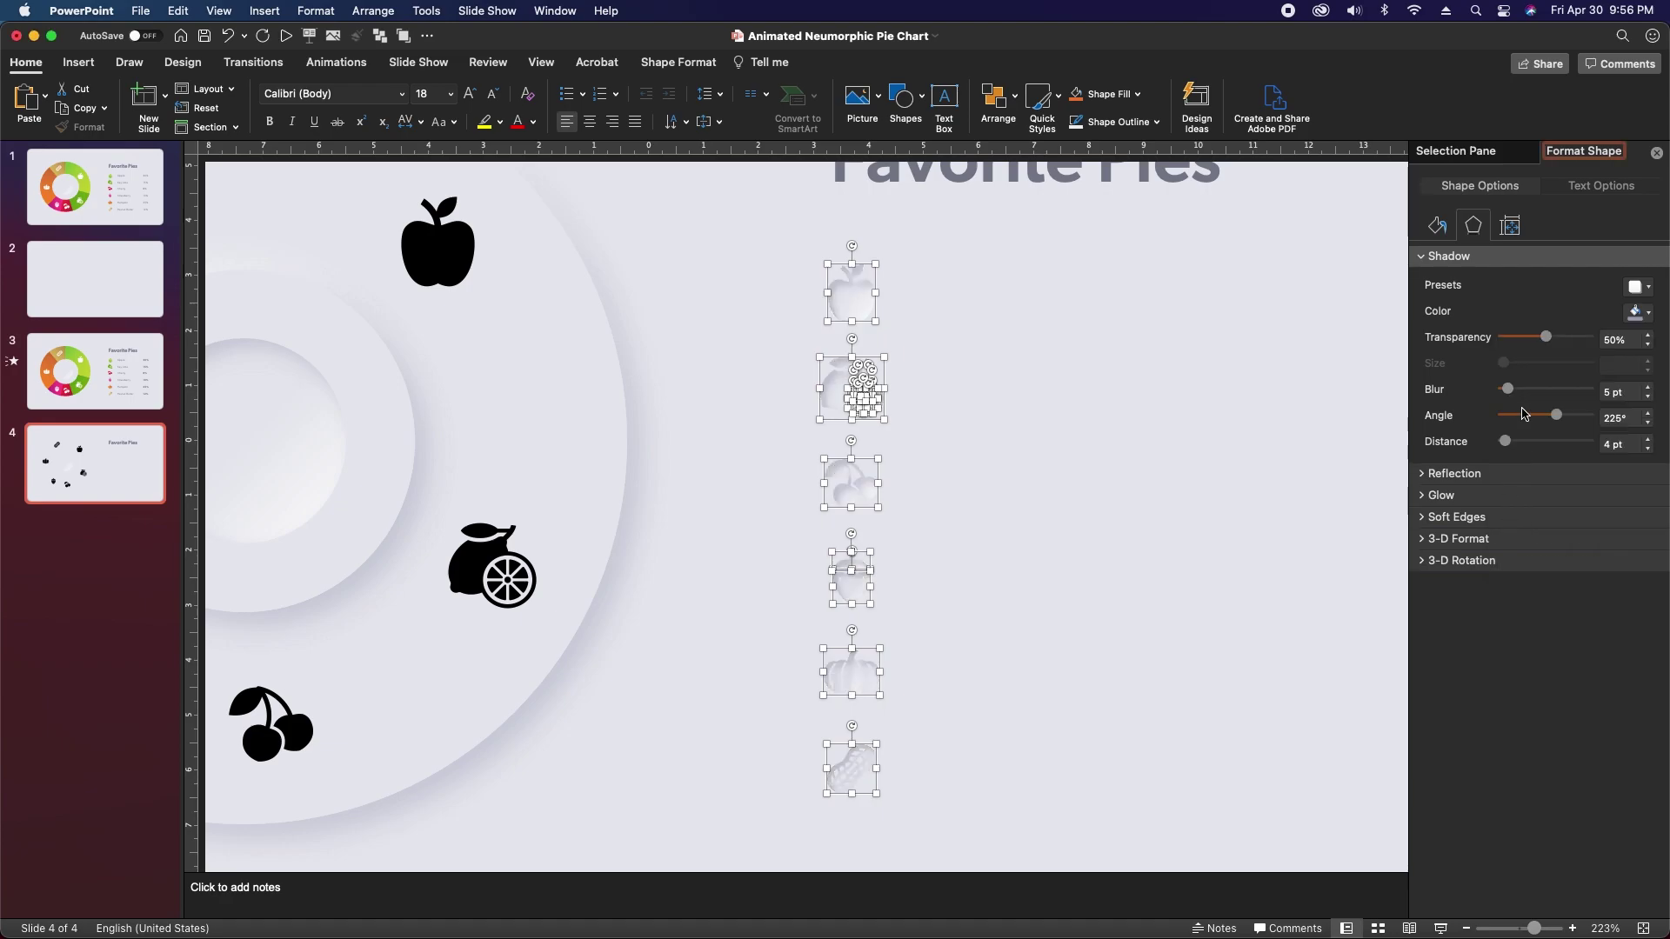
pyautogui.click(1649, 451)
pyautogui.click(1650, 450)
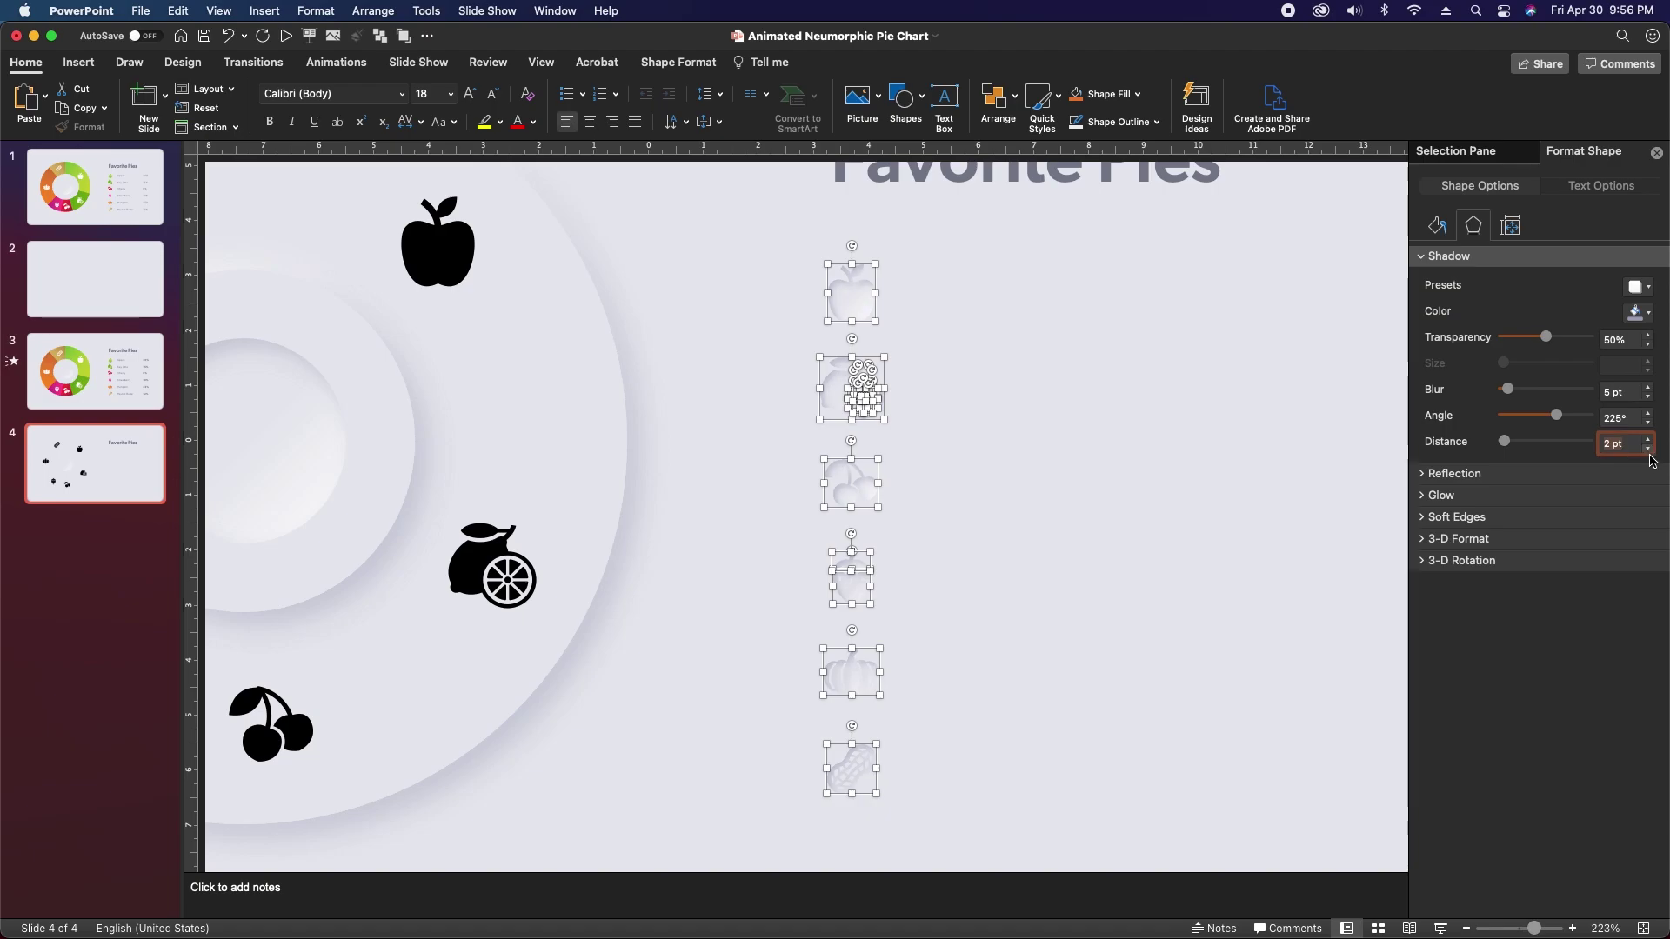
pyautogui.click(1348, 466)
pyautogui.click(1455, 151)
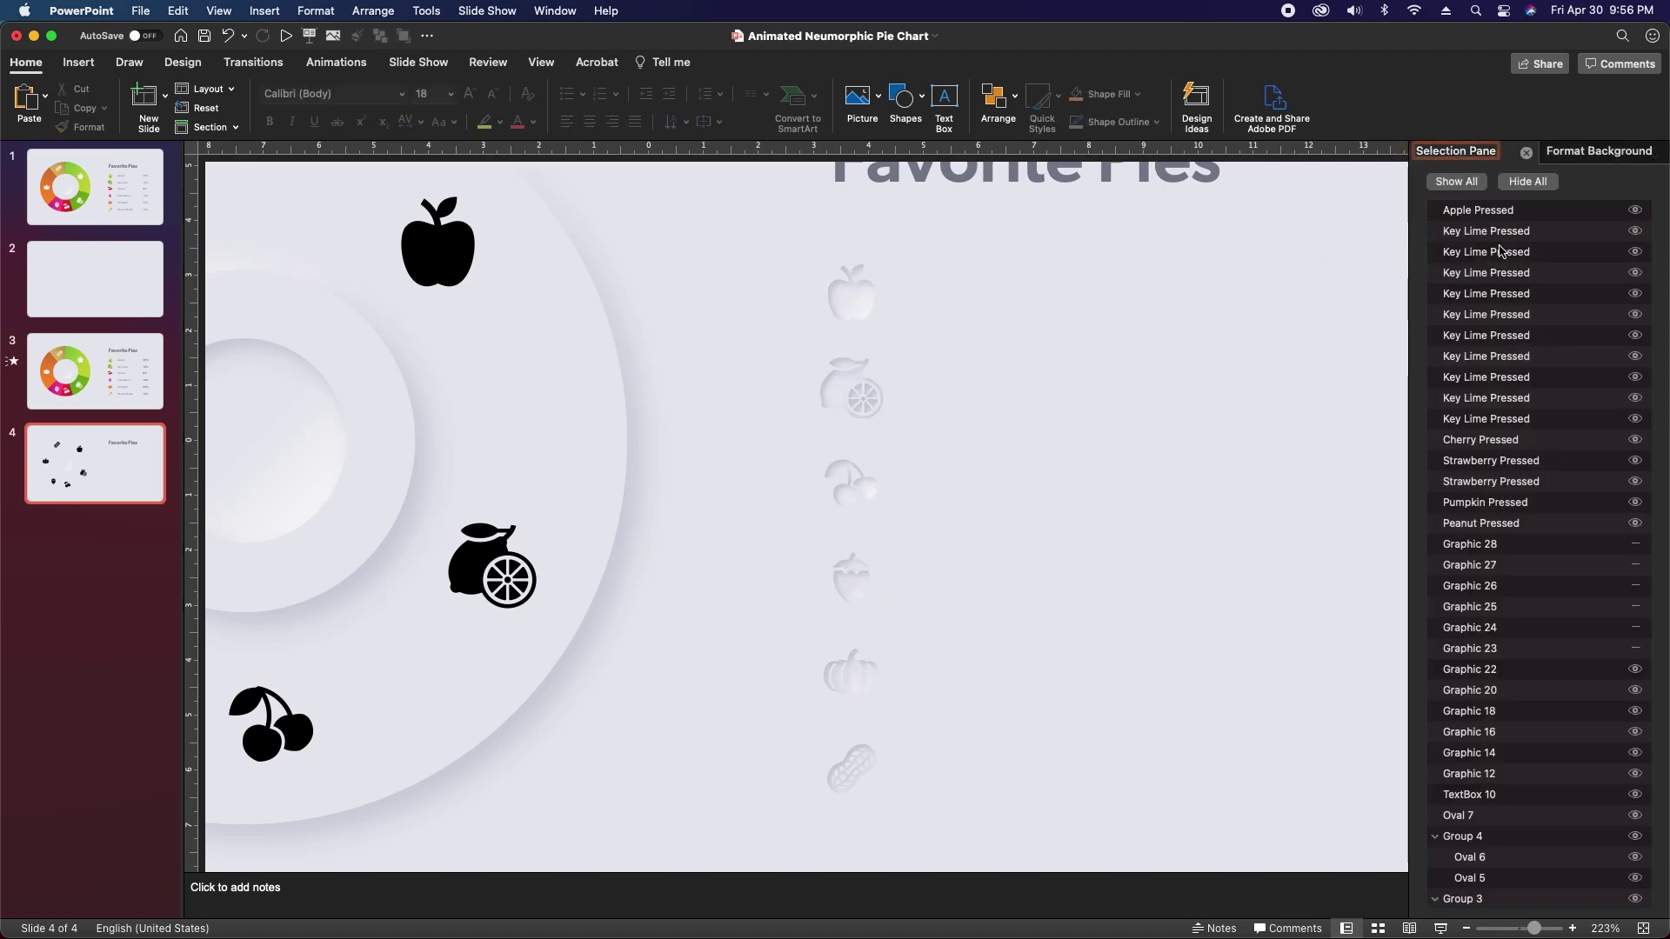
# Group the ten key lime pieces as Key Lime Pressed and group the two strawberry pieces
pyautogui.keyDown('shift'); pyautogui.click(1511, 419); pyautogui.keyUp('shift')
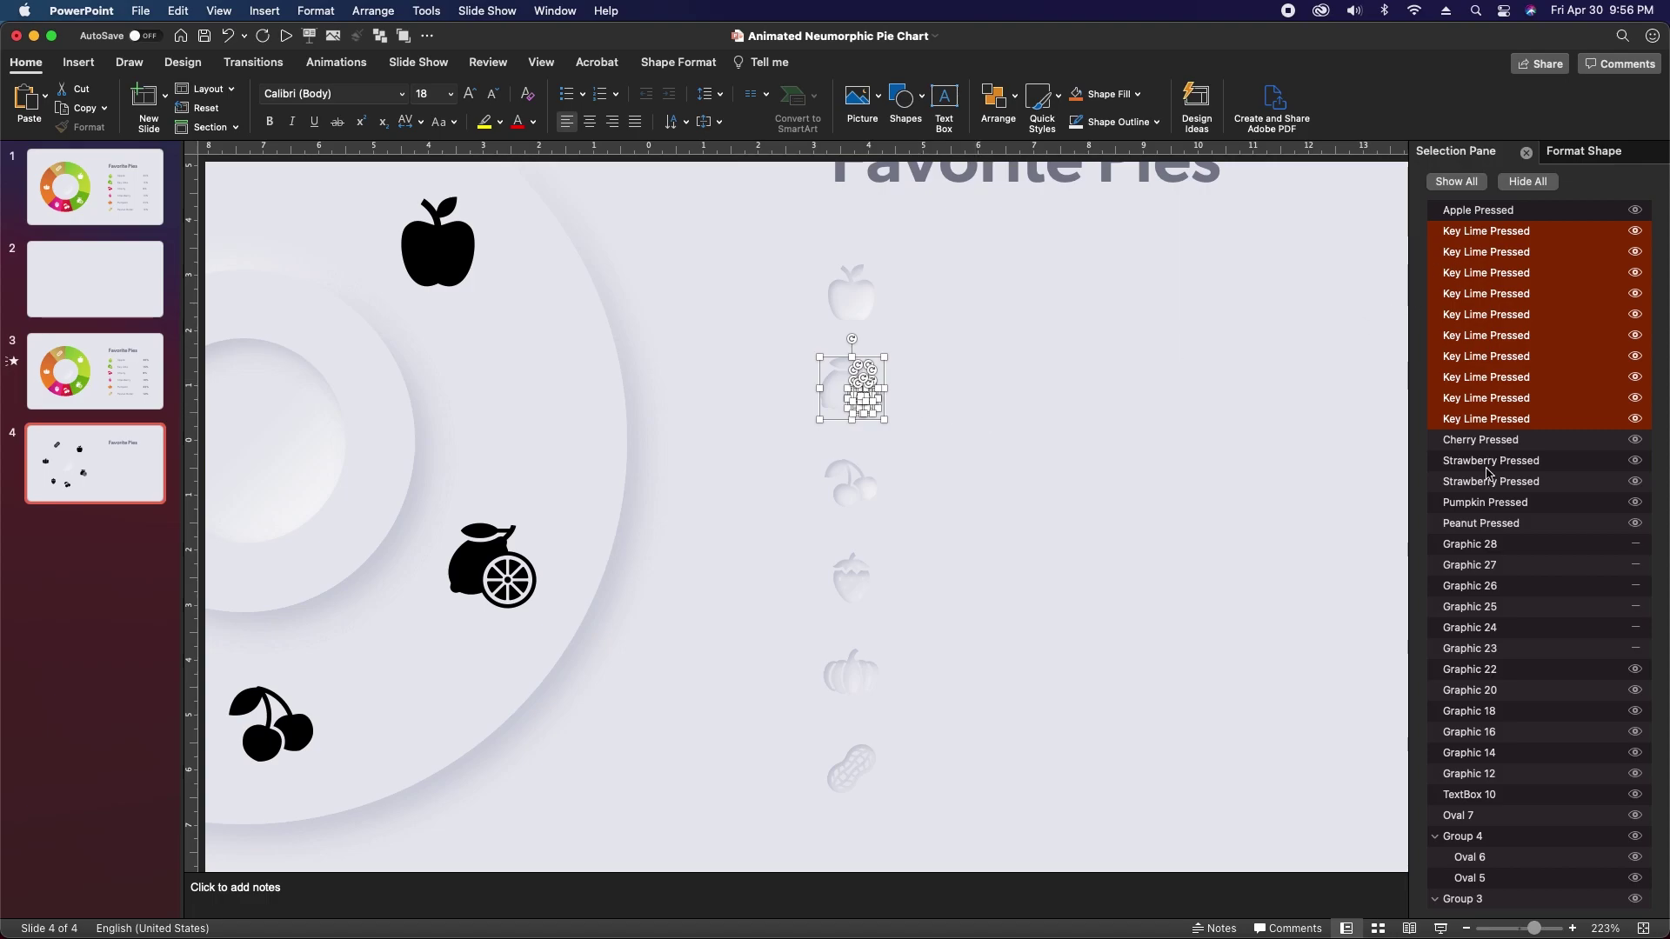
pyautogui.press('super+alt+g')
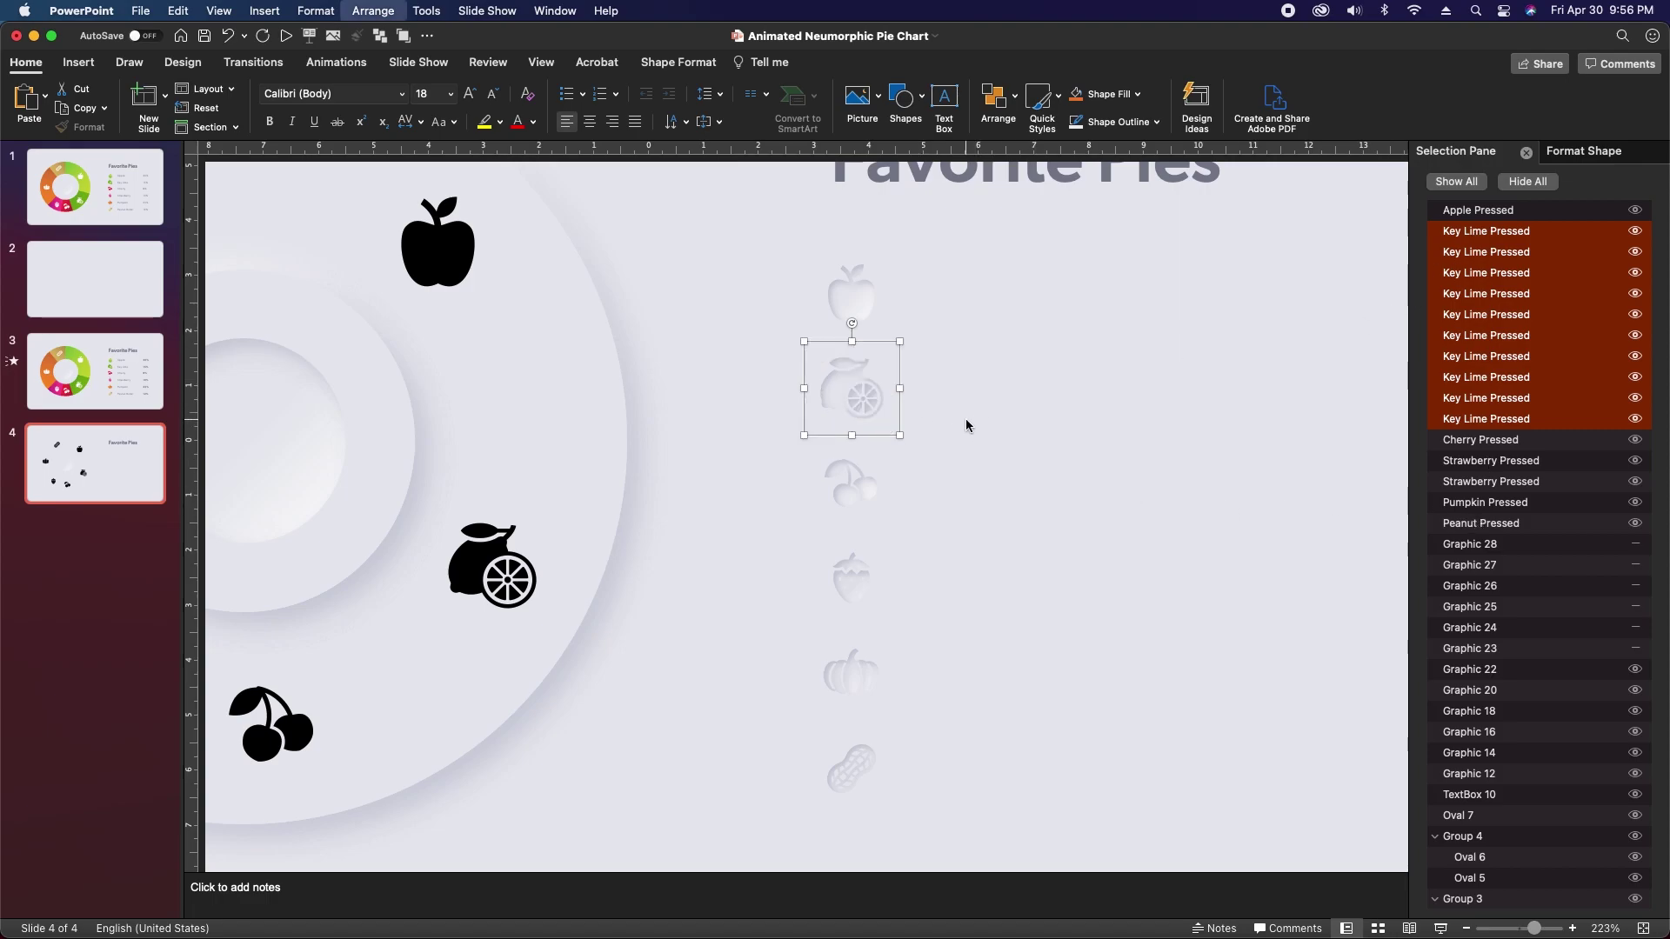
pyautogui.click(1493, 231)
pyautogui.write('Key Lime Pressed')
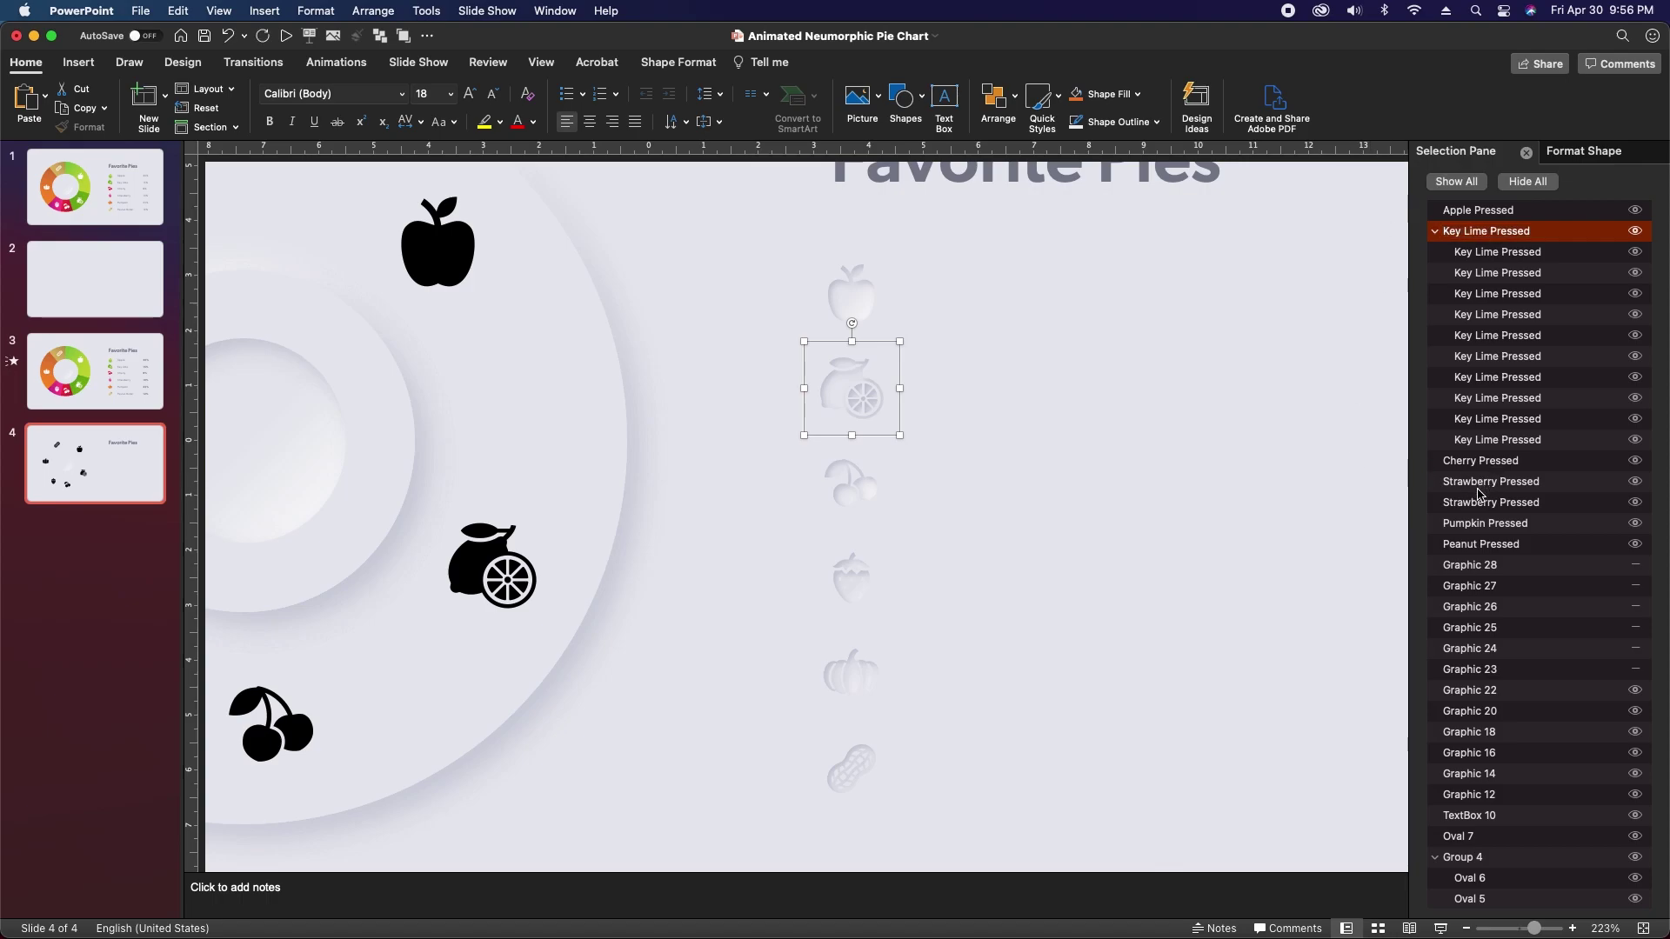
pyautogui.click(1483, 481)
pyautogui.keyDown('shift'); pyautogui.click(1490, 502); pyautogui.keyUp('shift')
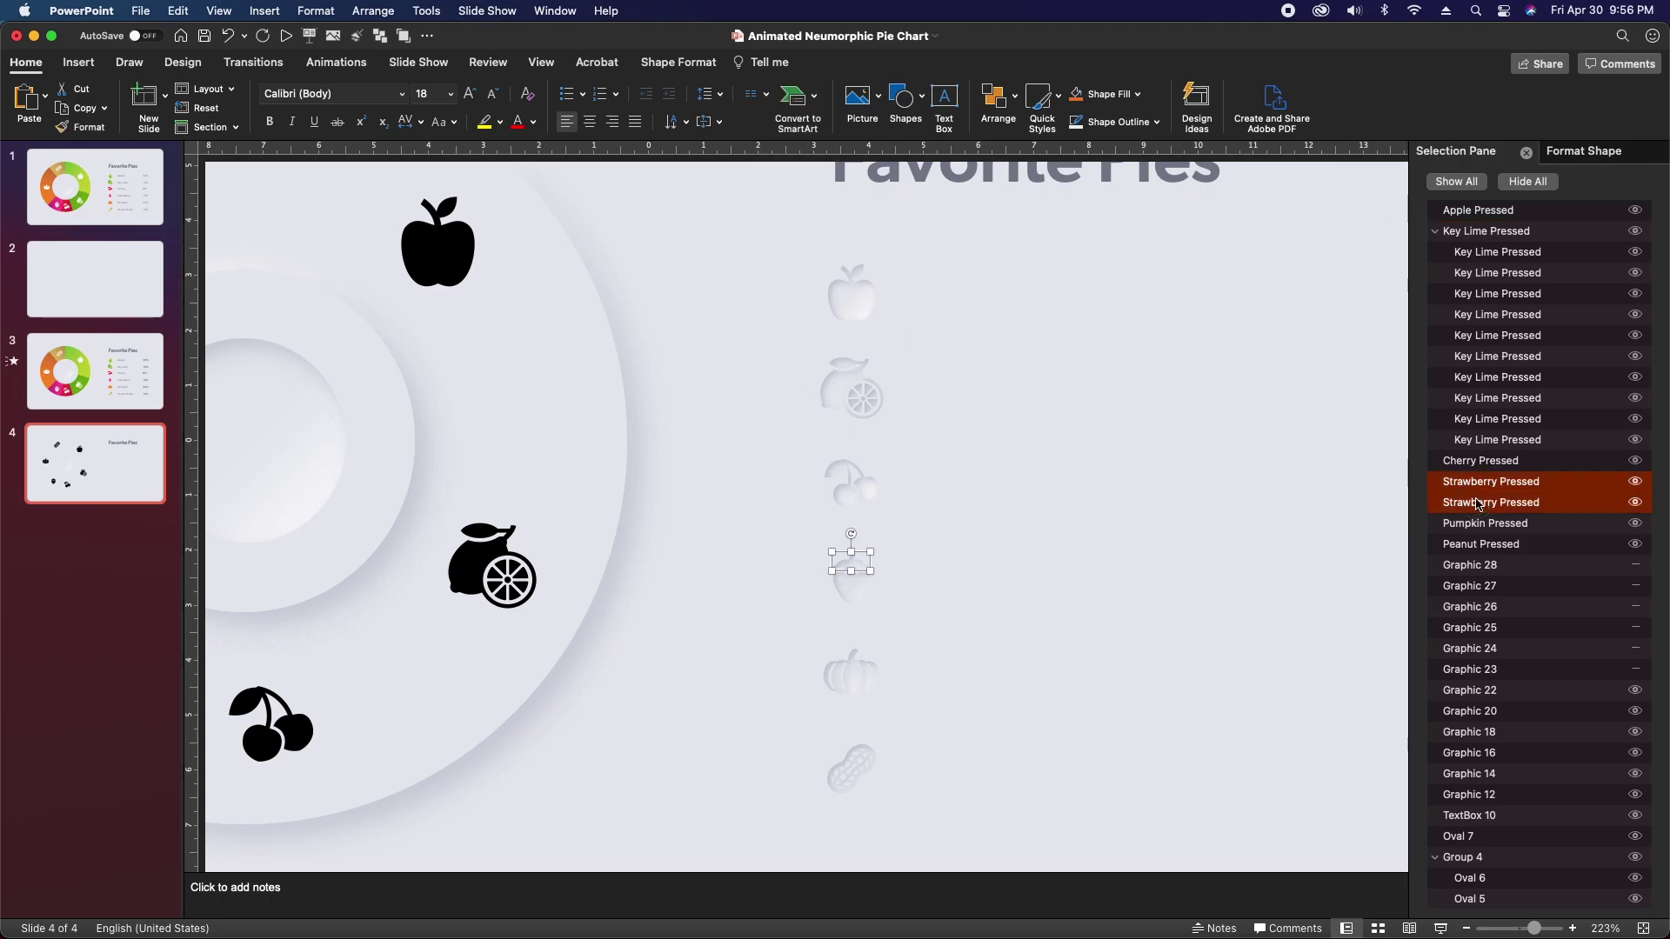
pyautogui.press('super+alt+g')
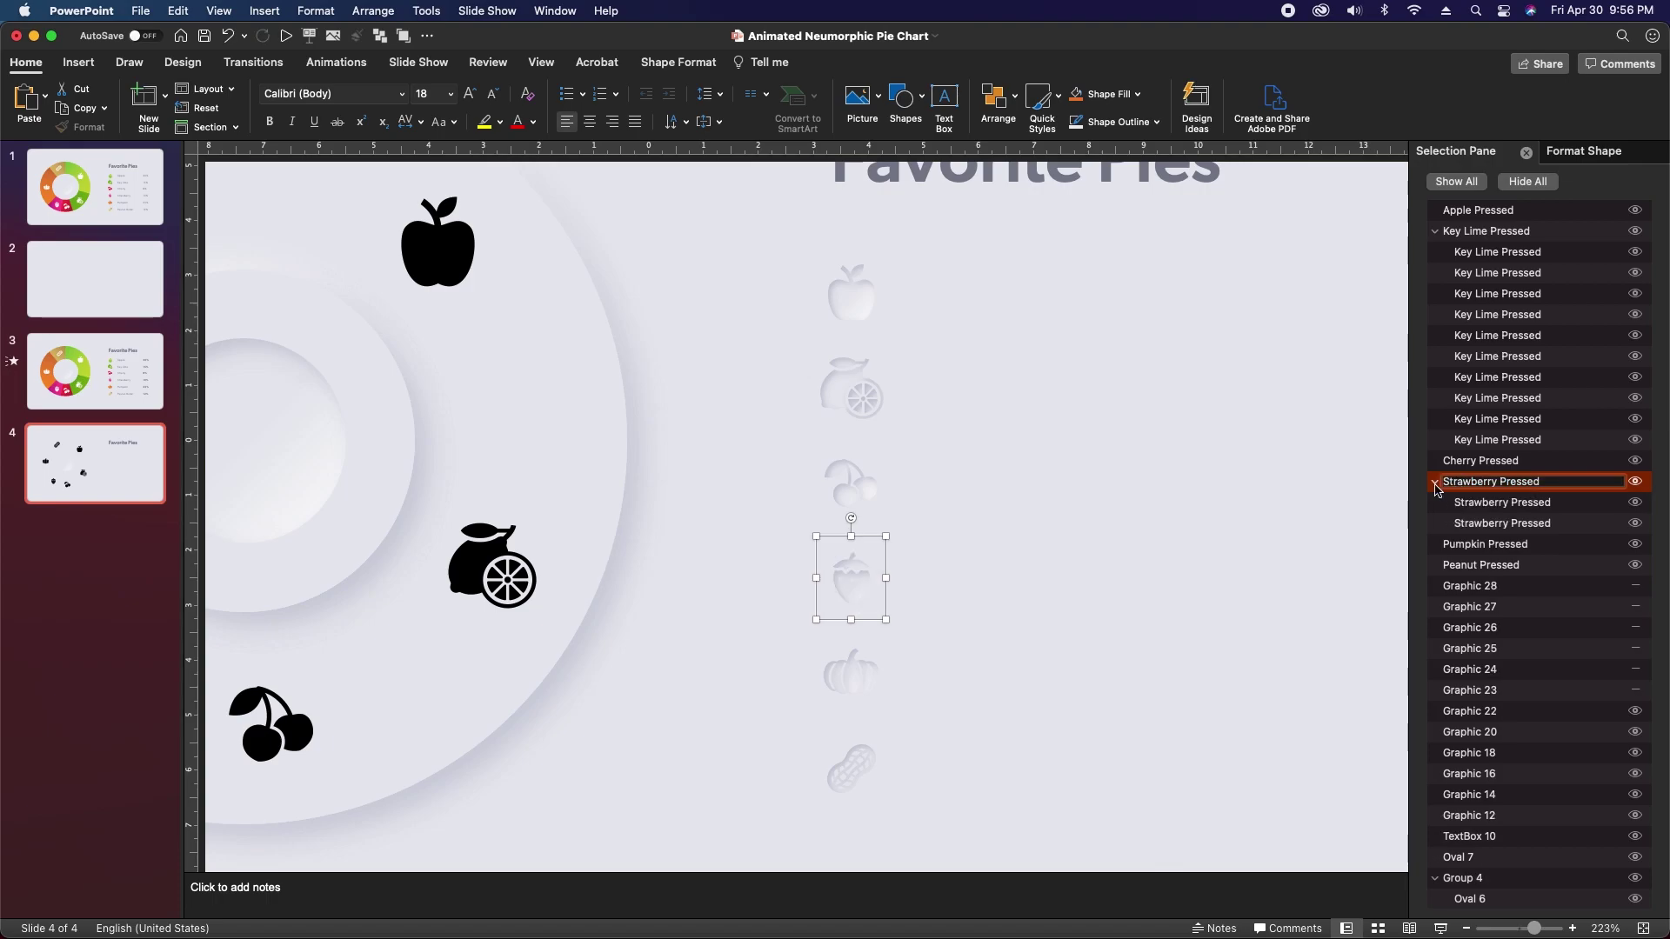
pyautogui.click(1436, 232)
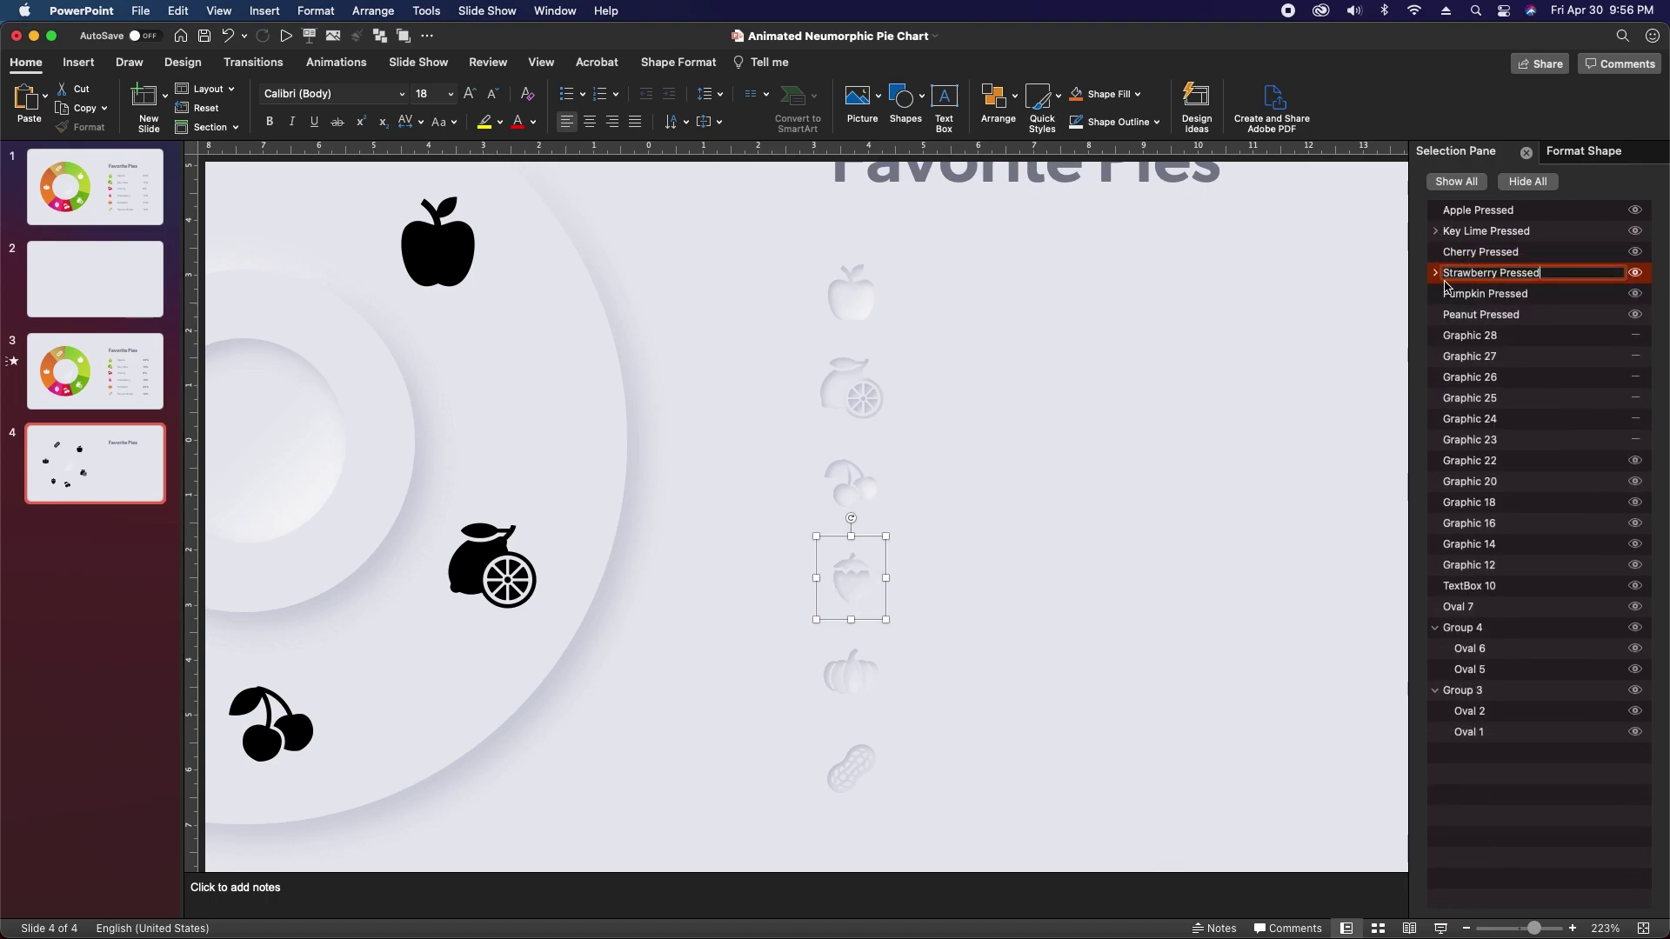
# Send the six Pressed icons to the back
pyautogui.click(1483, 210)
pyautogui.keyDown('shift'); pyautogui.click(1487, 314); pyautogui.keyUp('shift')
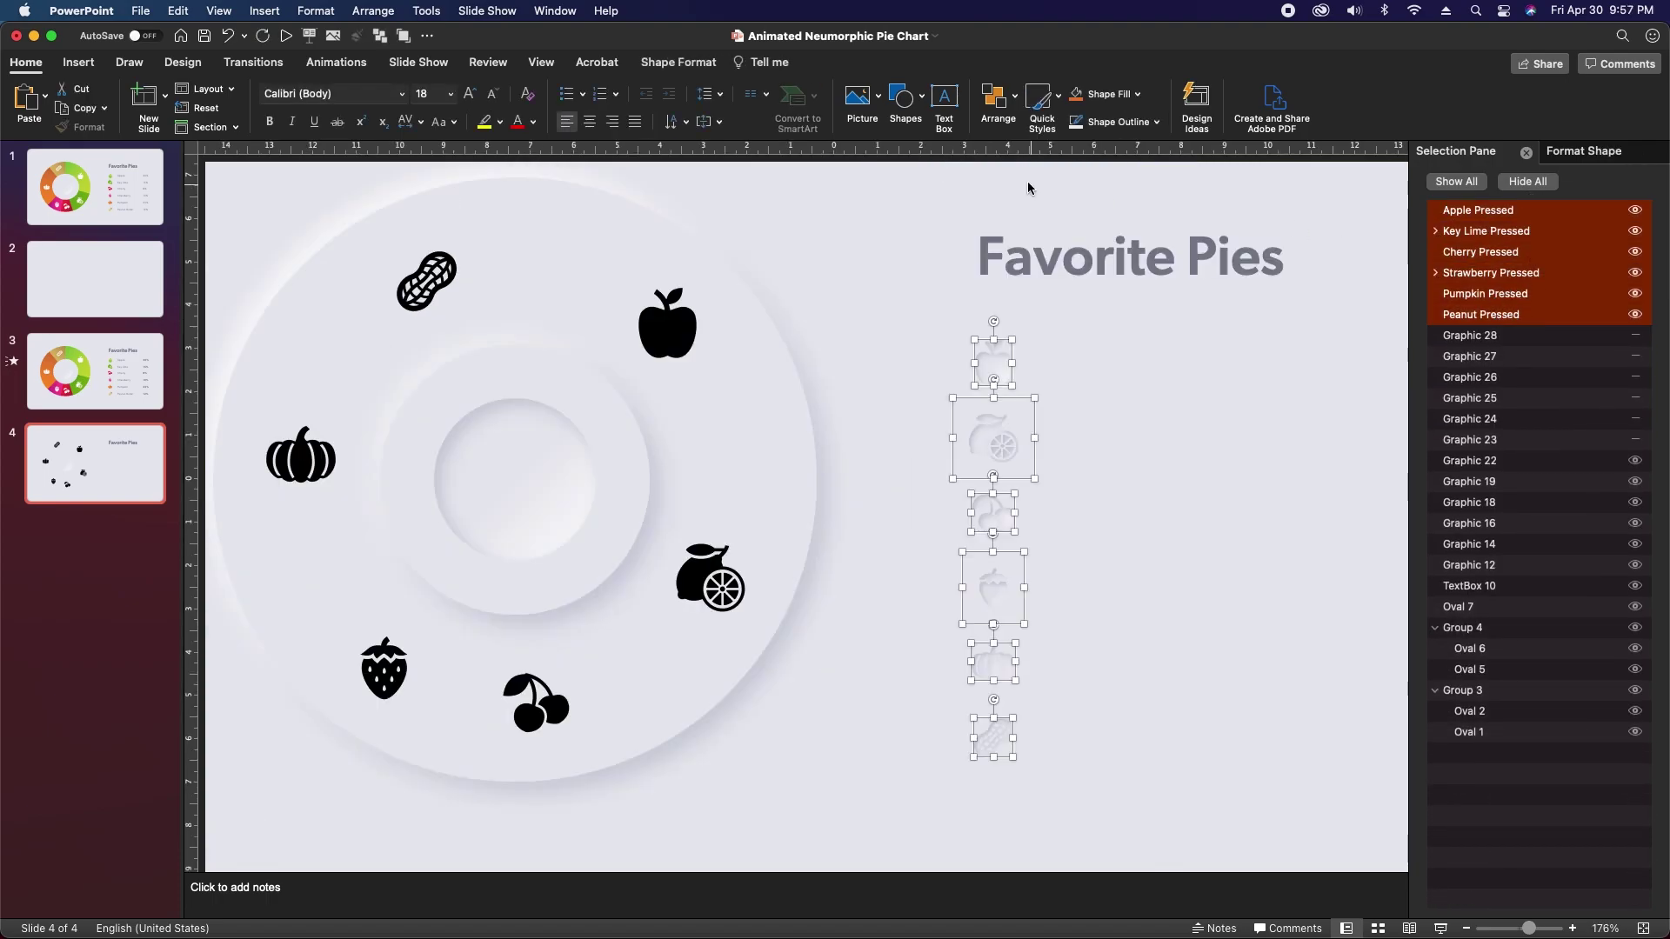
pyautogui.click(997, 97)
pyautogui.click(1039, 225)
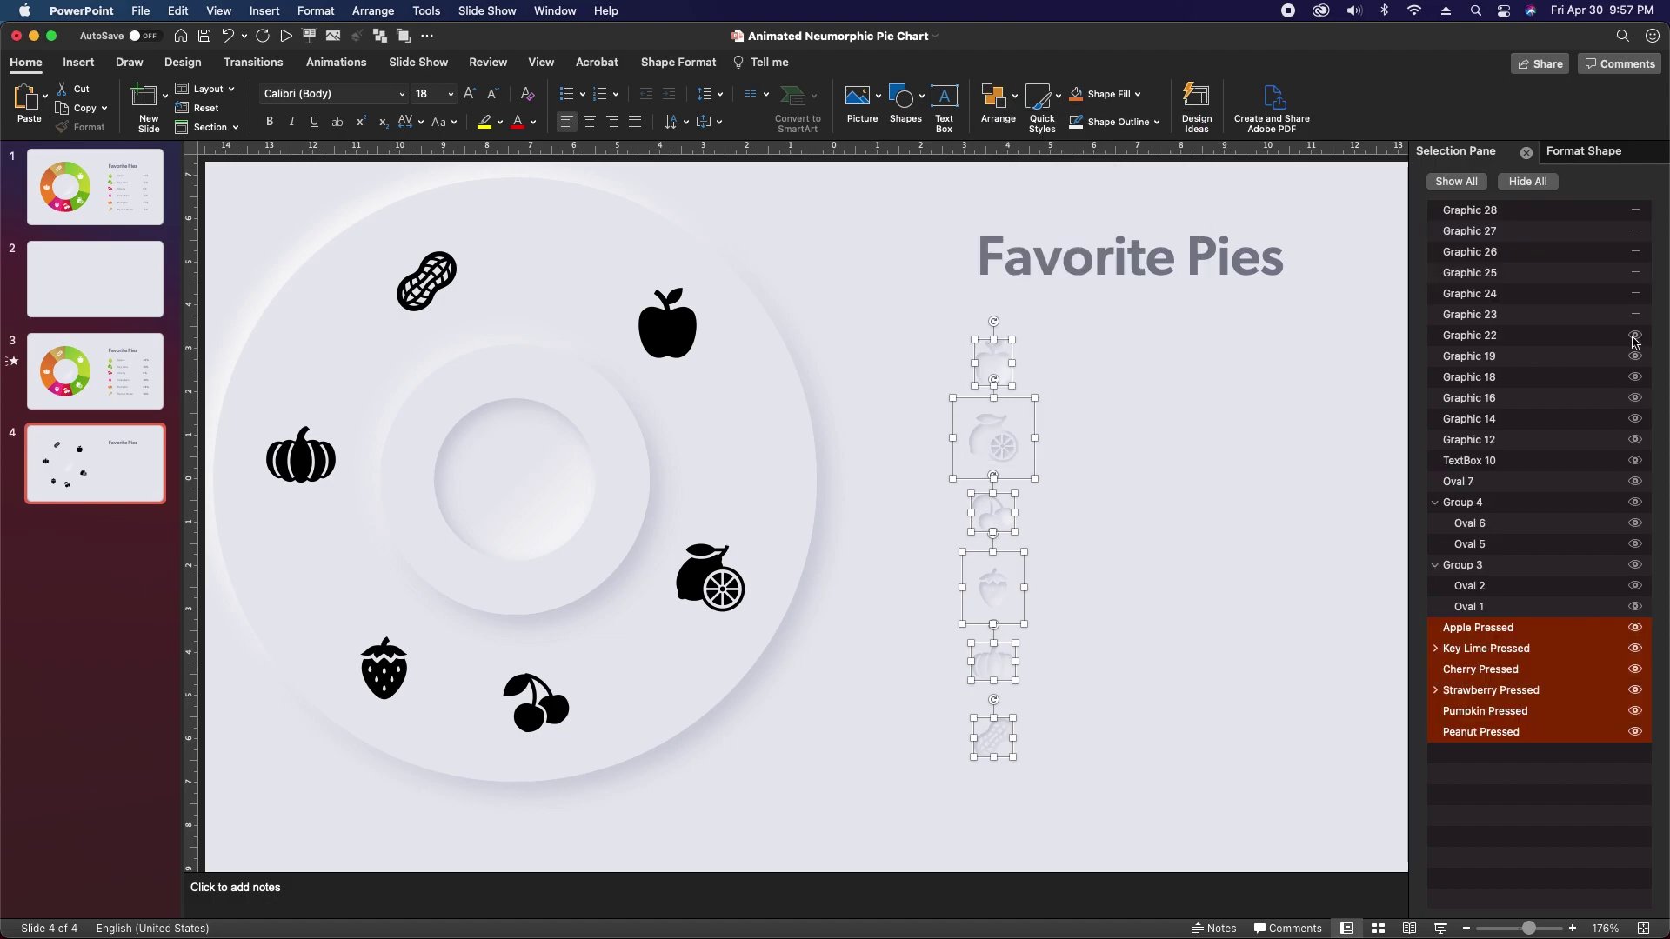
# Unhide the original black icons, Graphic 23 through Graphic 28
pyautogui.click(1636, 315)
pyautogui.click(1635, 294)
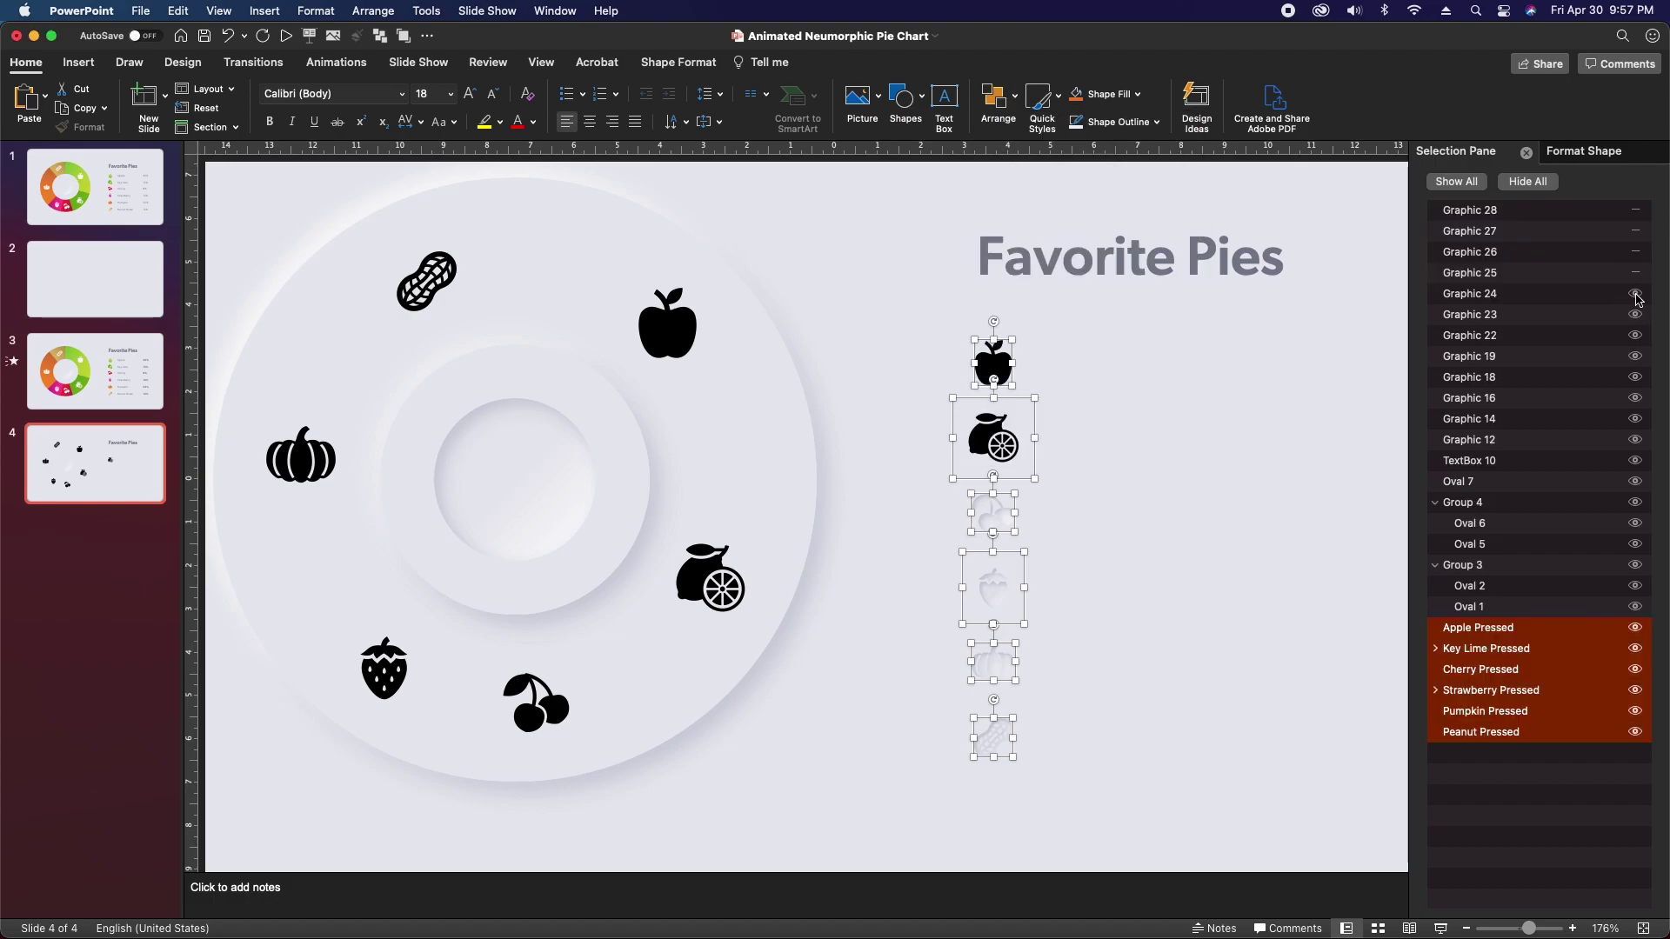
pyautogui.click(1635, 274)
pyautogui.click(1635, 253)
pyautogui.click(1635, 232)
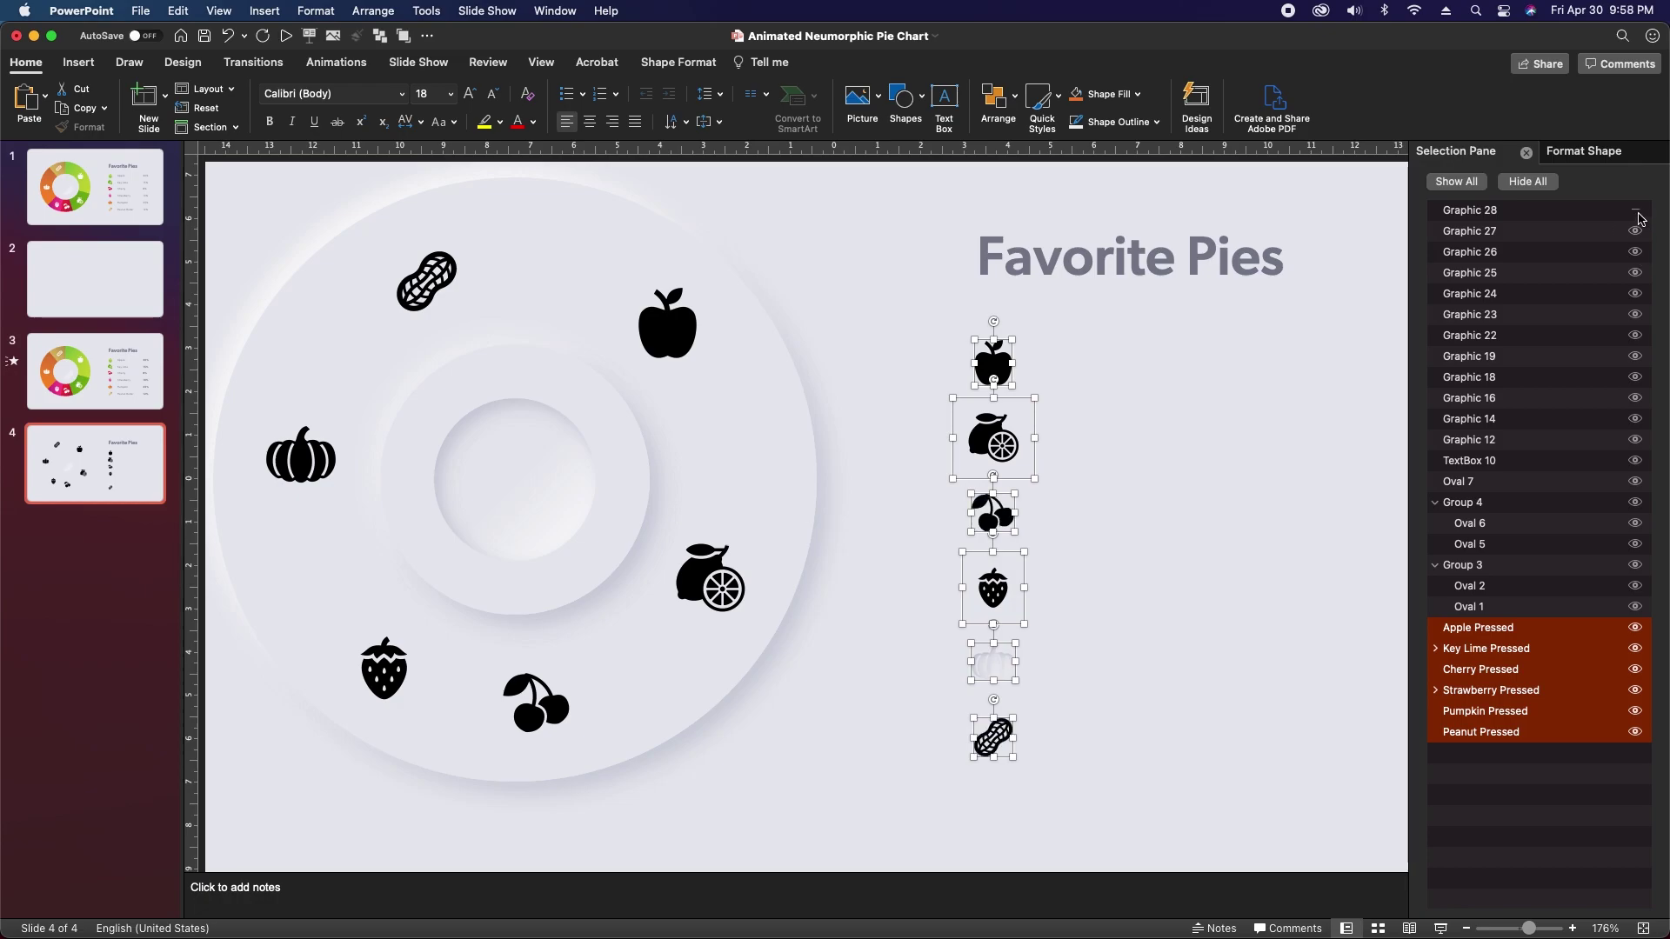
pyautogui.click(1636, 210)
pyautogui.press('Escape')
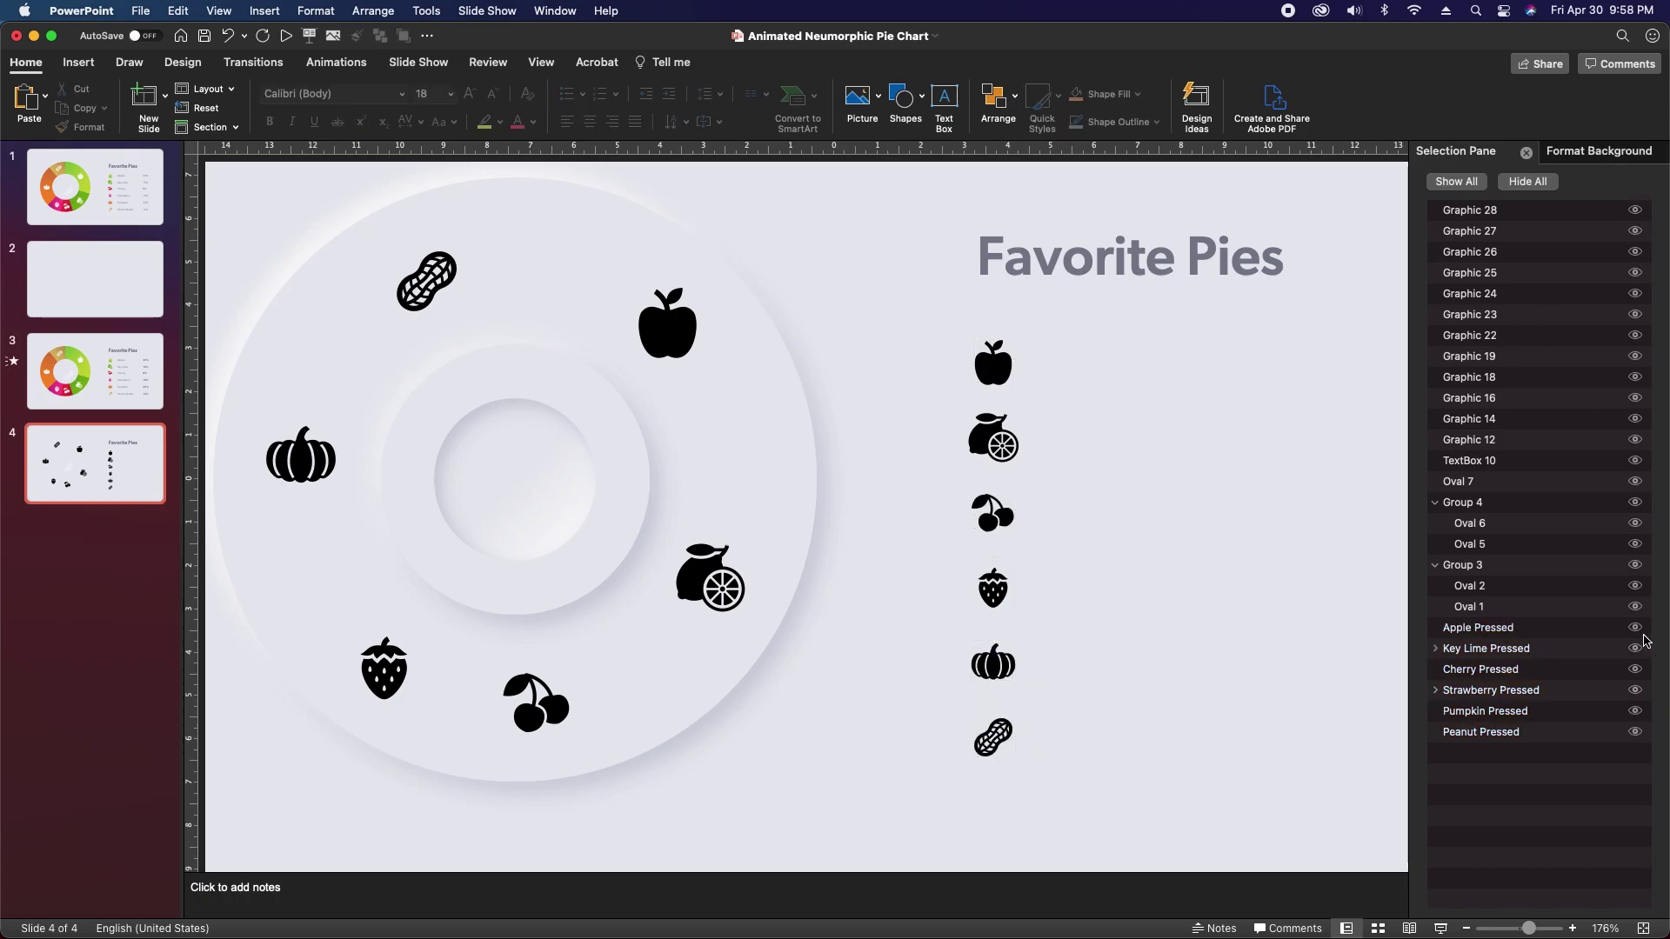
# Hide Apple Pressed and Key Lime Pressed, then select the column of black fruit icons
pyautogui.click(1635, 628)
pyautogui.click(1635, 649)
pyautogui.moveTo(905, 305); pyautogui.dragTo(1124, 865)
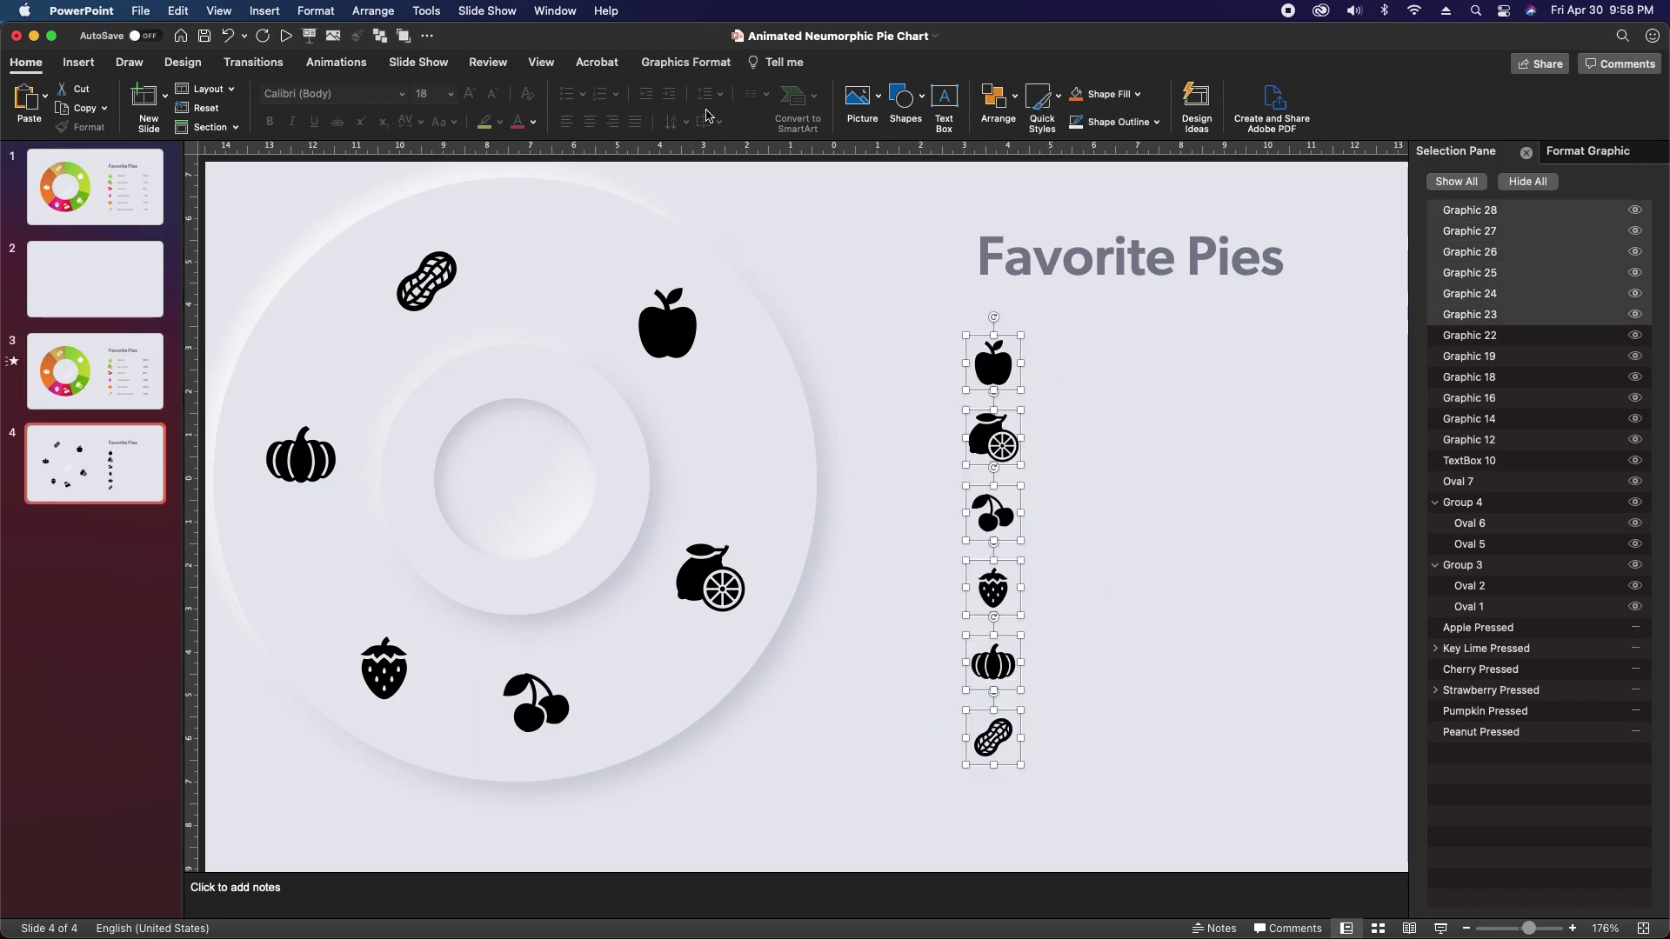
pyautogui.click(685, 62)
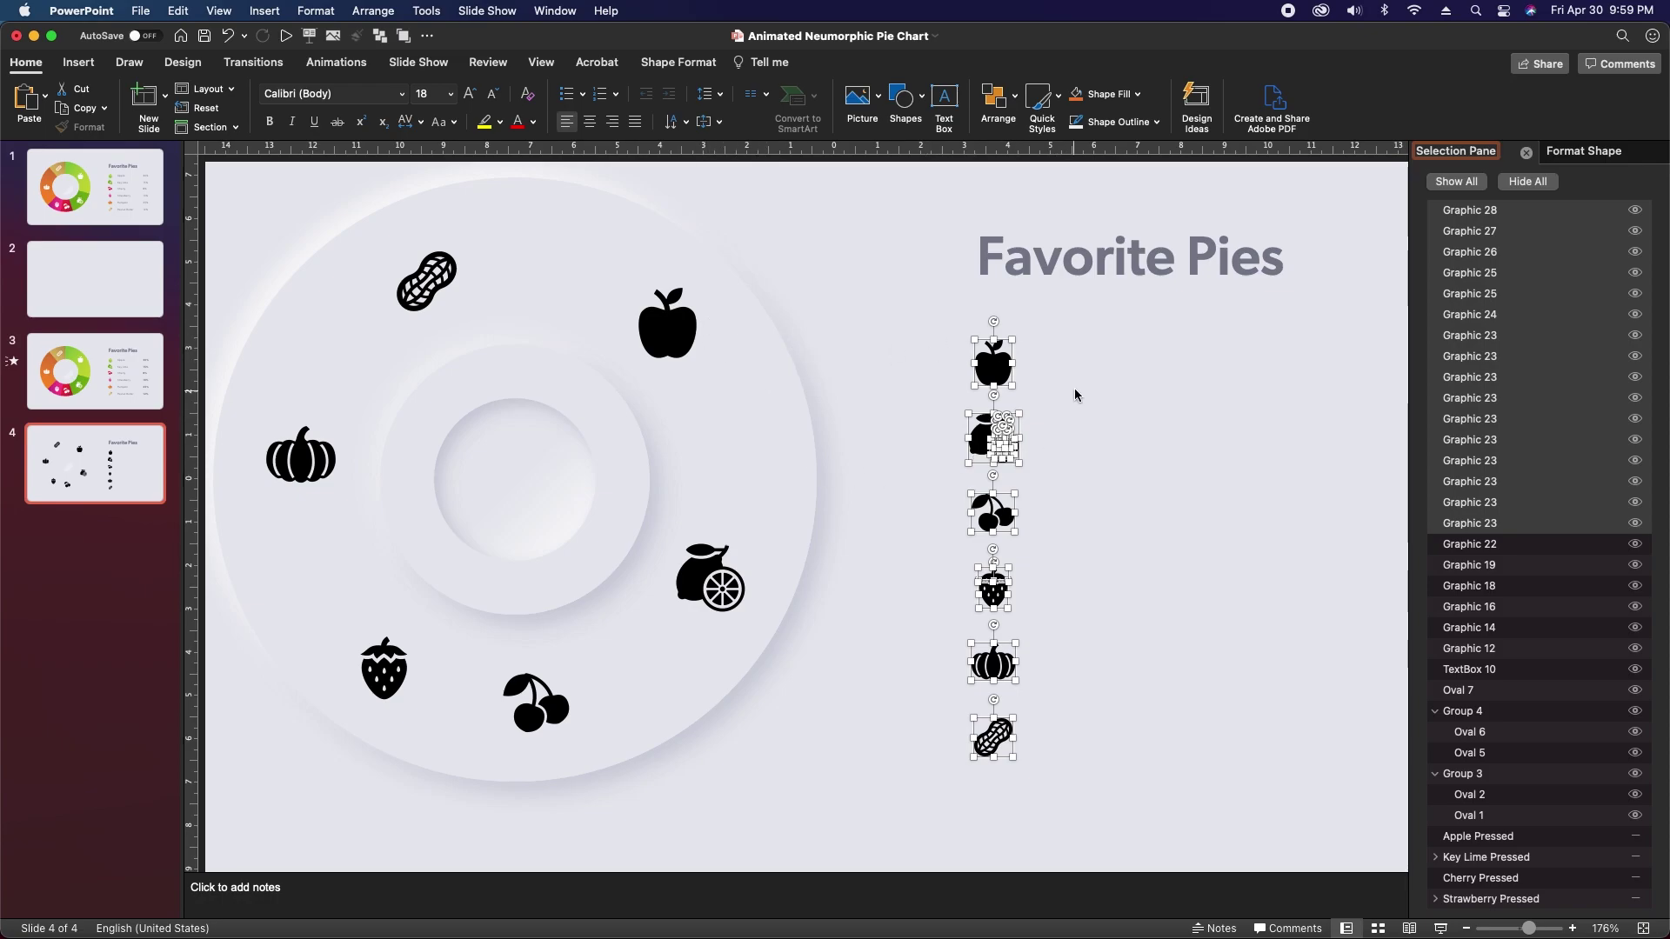
pyautogui.click(1109, 389)
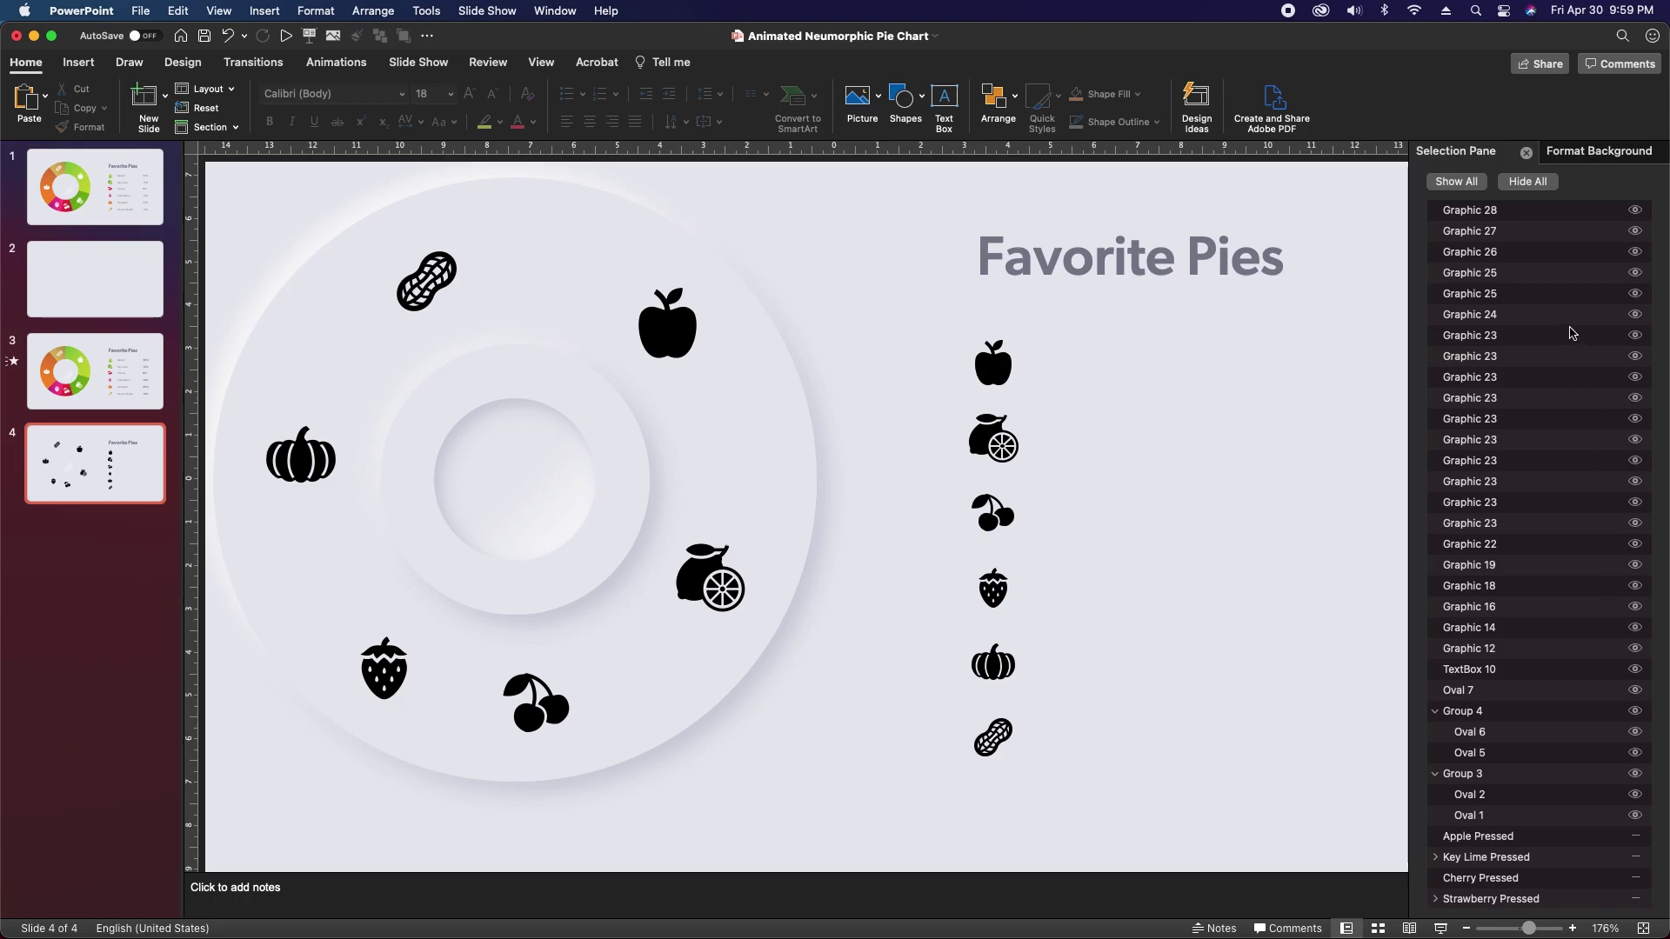
# Name the apple graphic Apple Big and stack it above Pumpkin Big
pyautogui.click(670, 339)
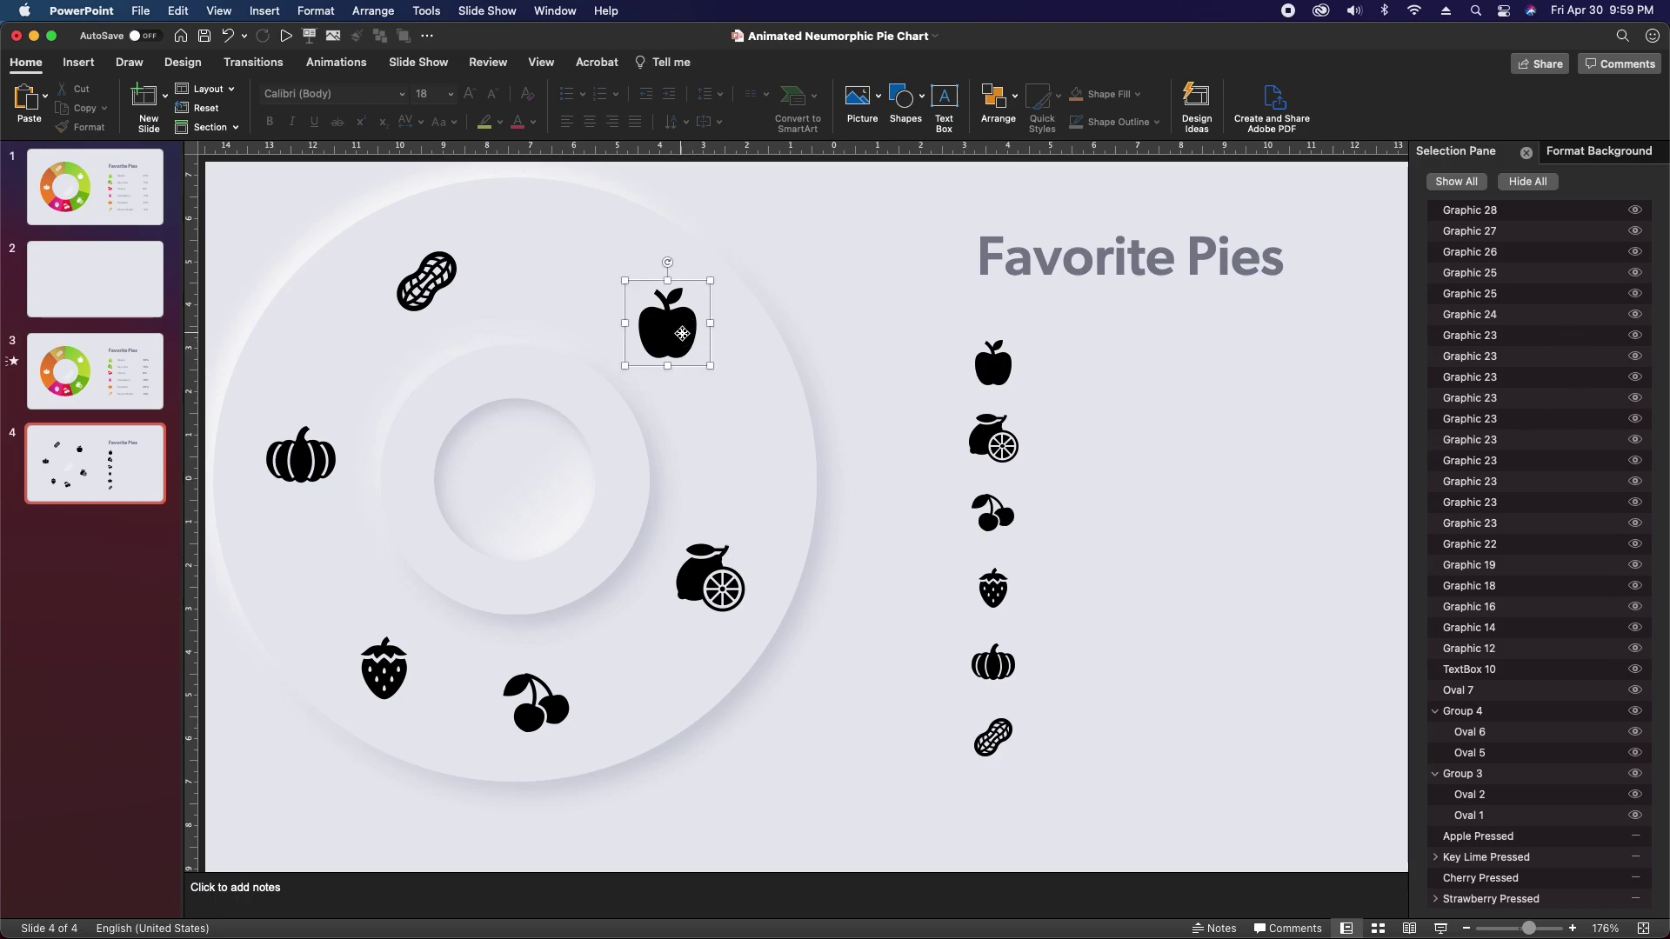
pyautogui.click(1489, 628)
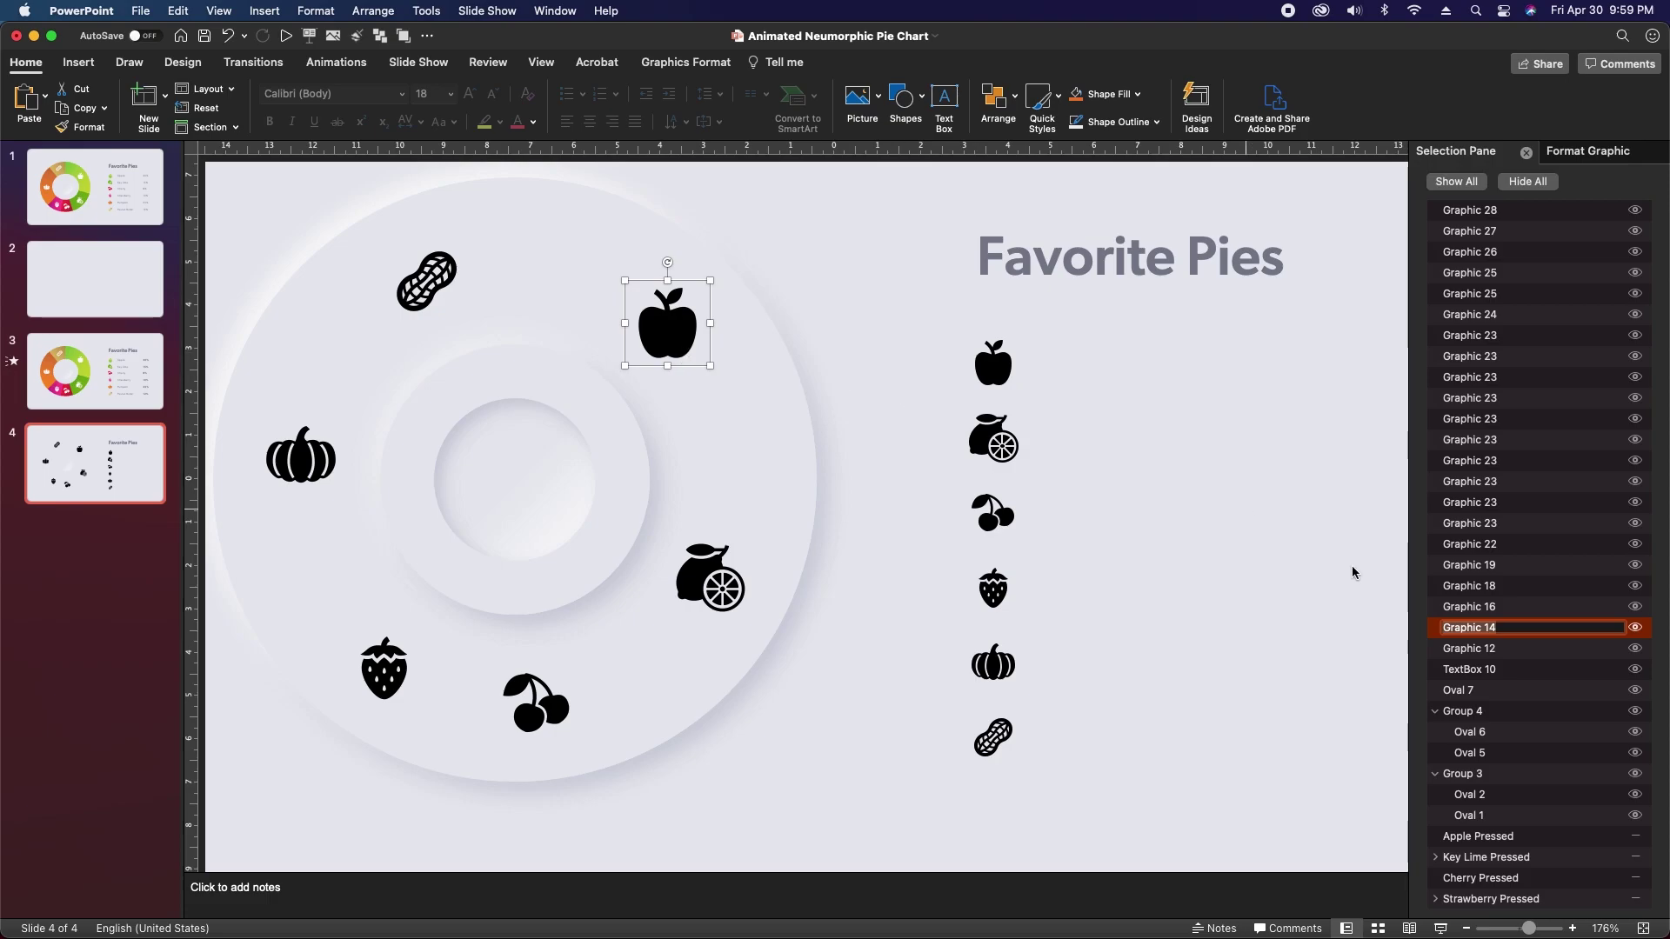
pyautogui.click(1496, 579)
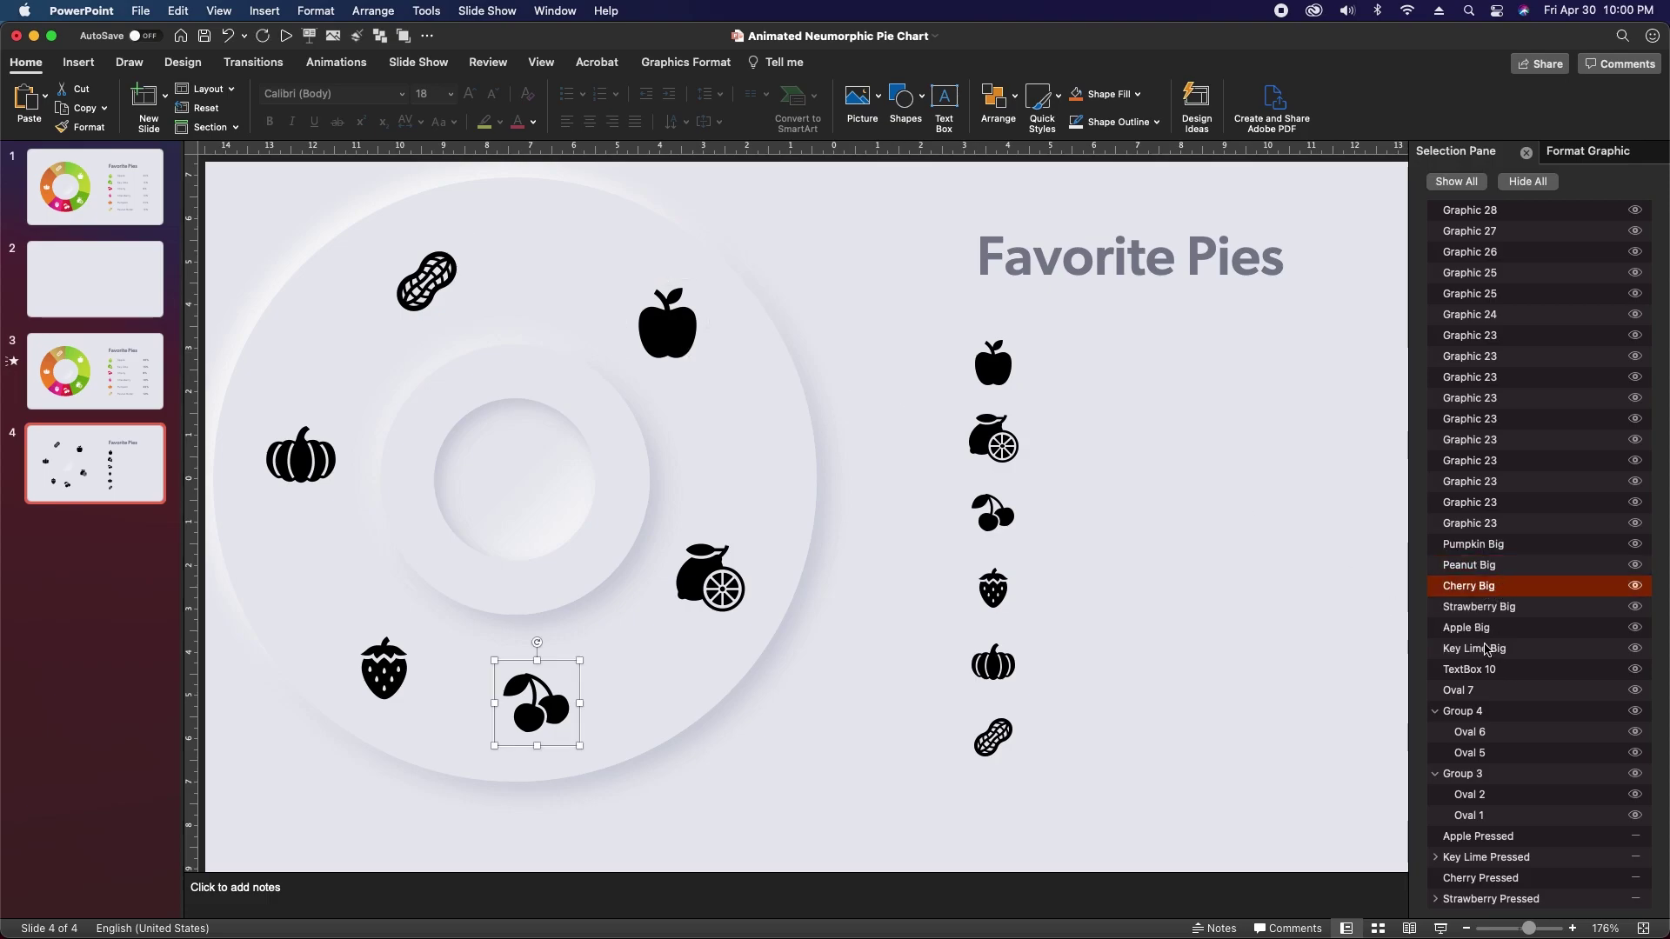
pyautogui.moveTo(1484, 628); pyautogui.dragTo(1485, 557)
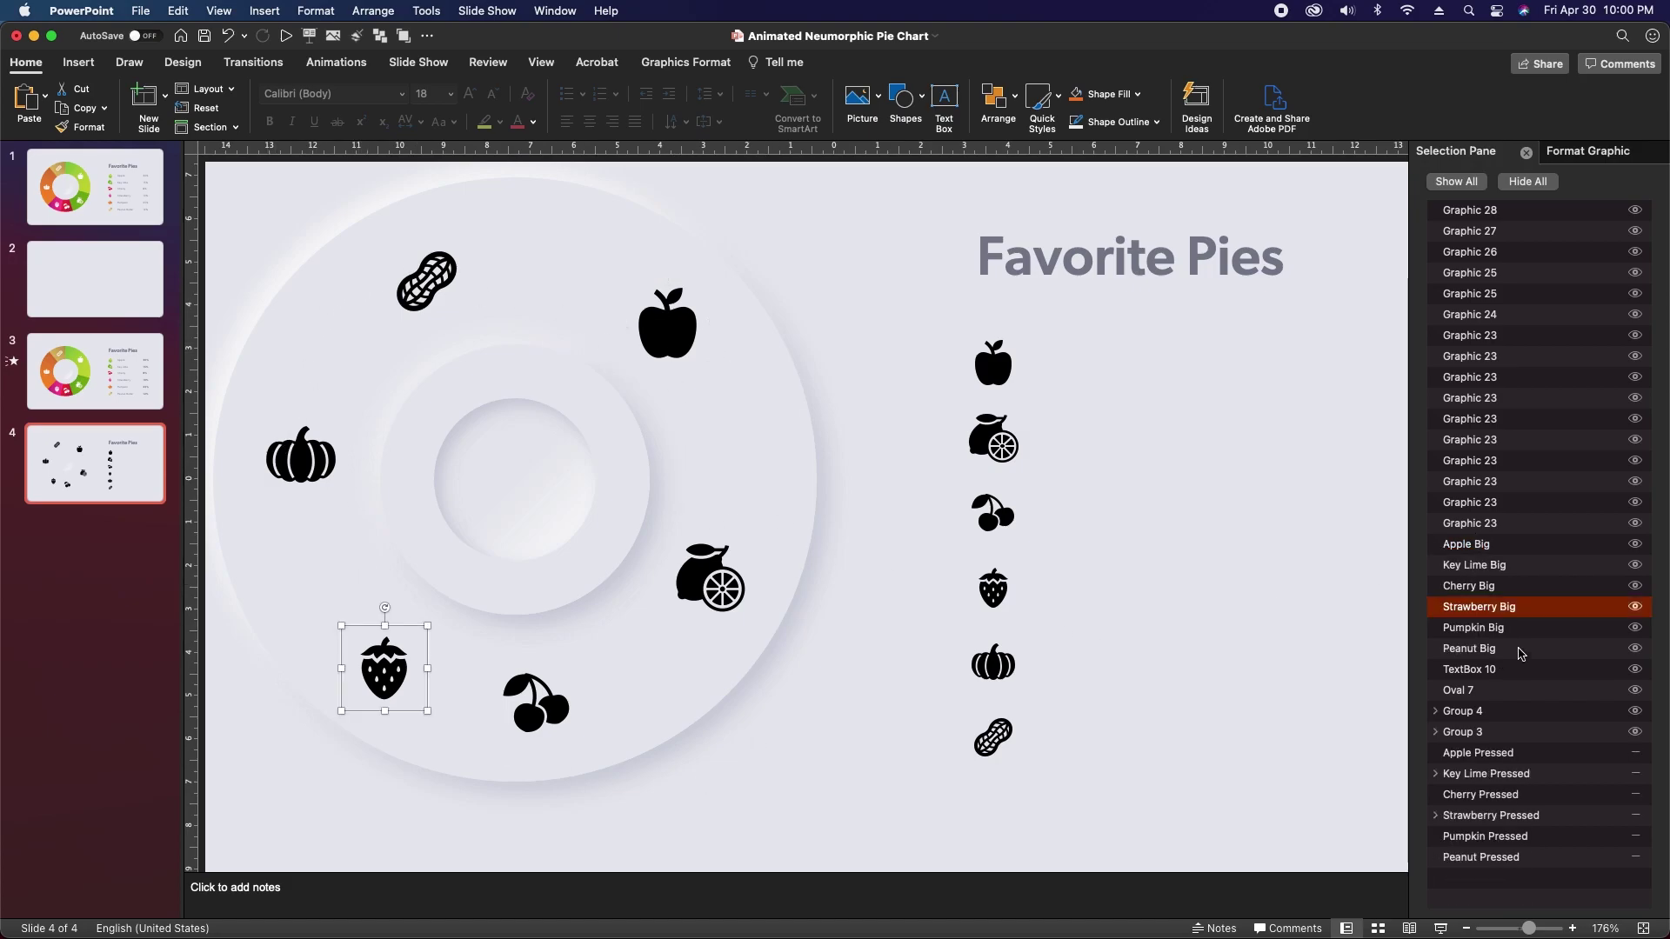
# Rename the donut background group 'Background Circle' and the inner ring 'Center Circle Raised'
pyautogui.click(771, 384)
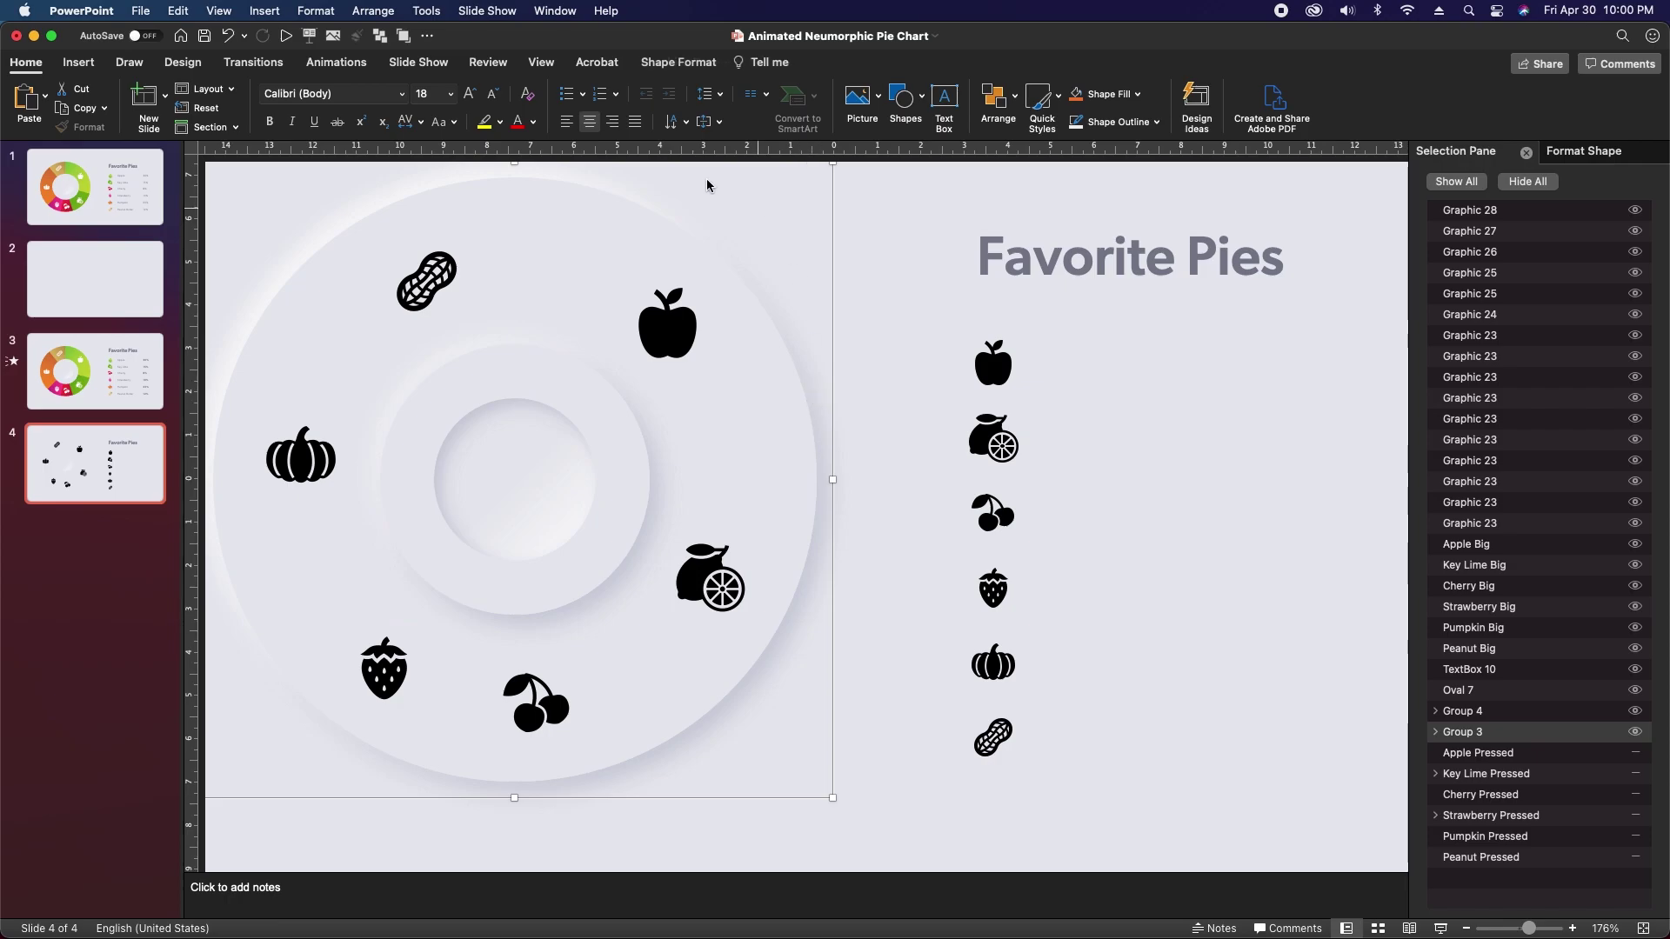
pyautogui.click(1466, 733)
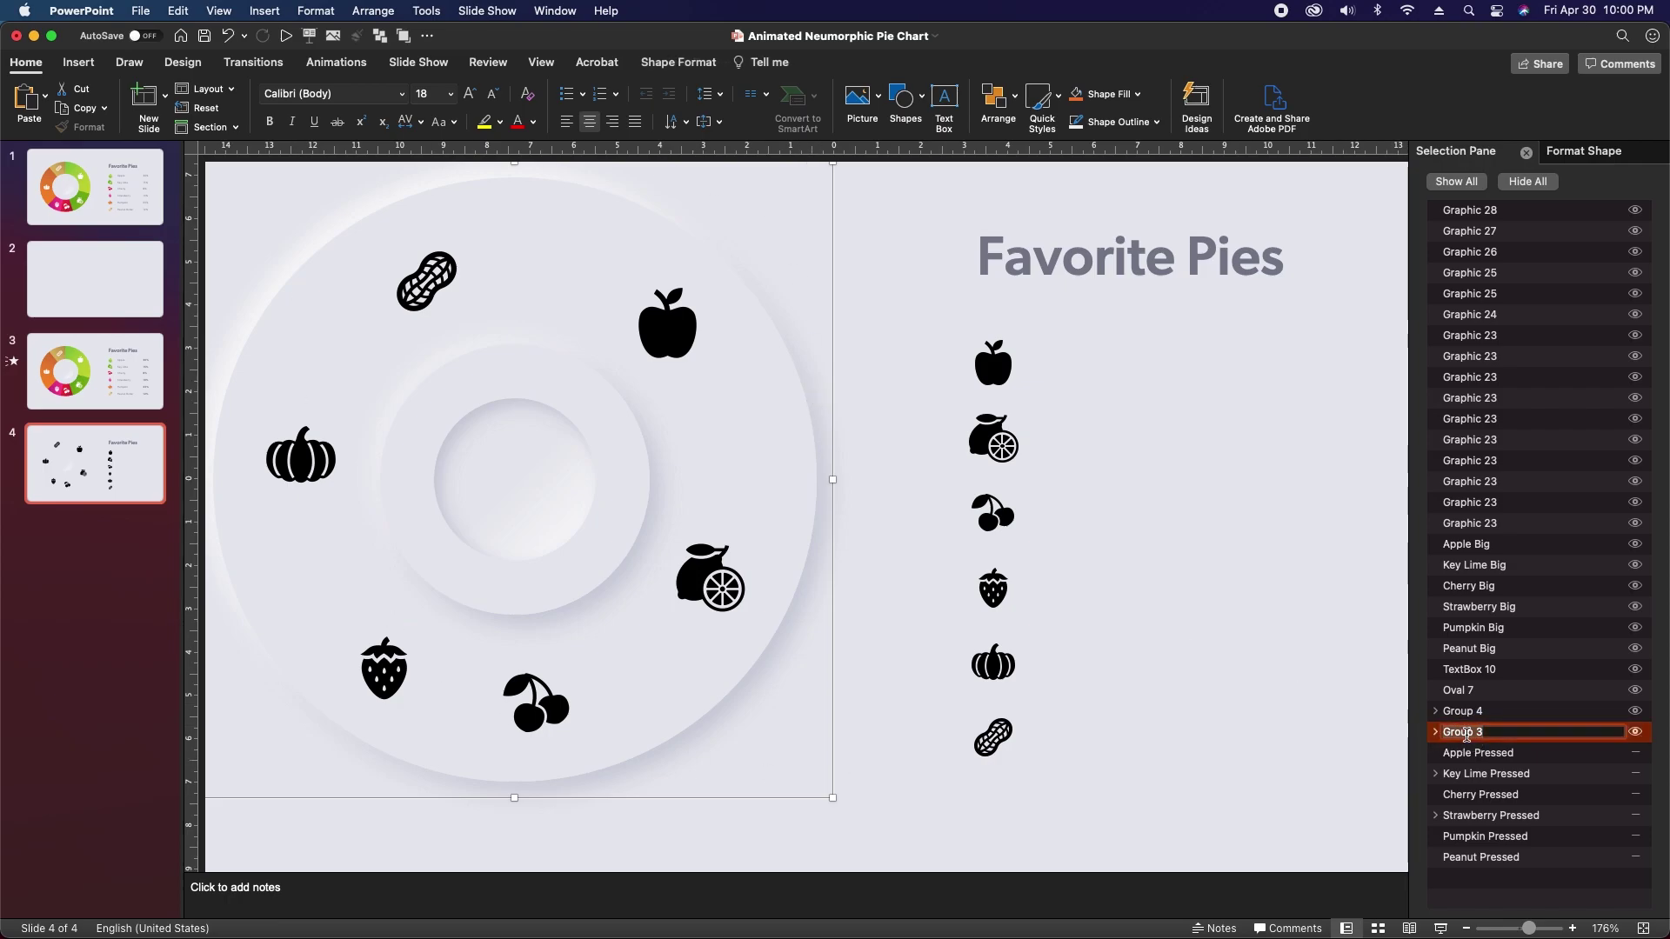
pyautogui.write('Background Circle')
pyautogui.click(550, 591)
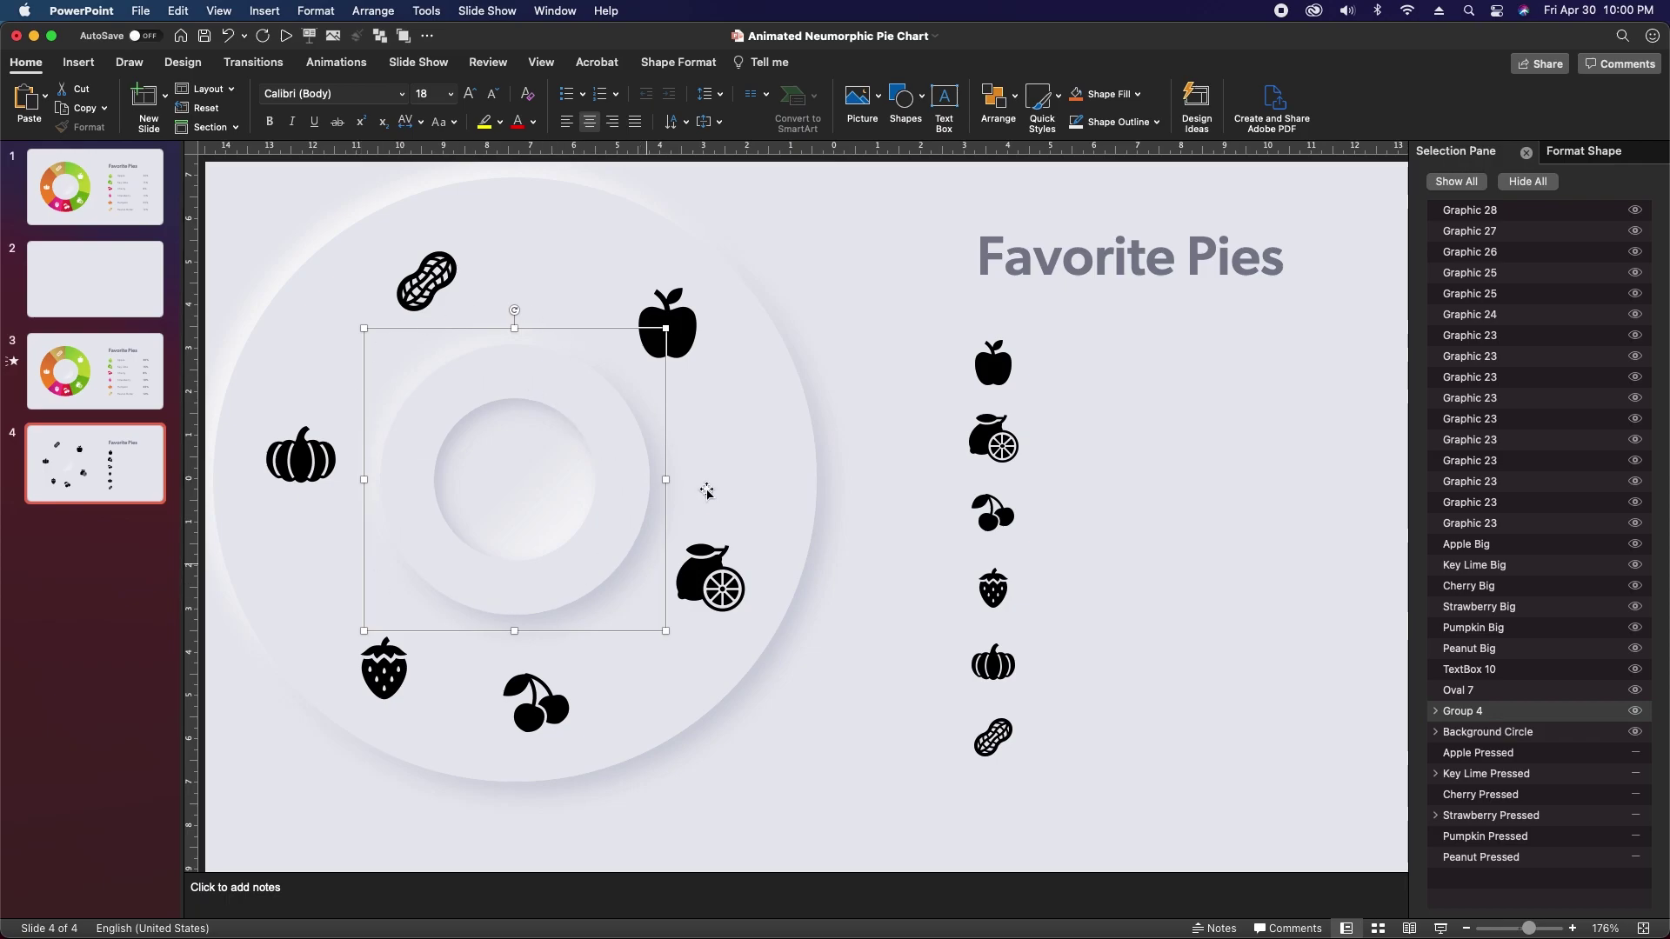
pyautogui.doubleClick(1455, 712)
pyautogui.write('Cent')
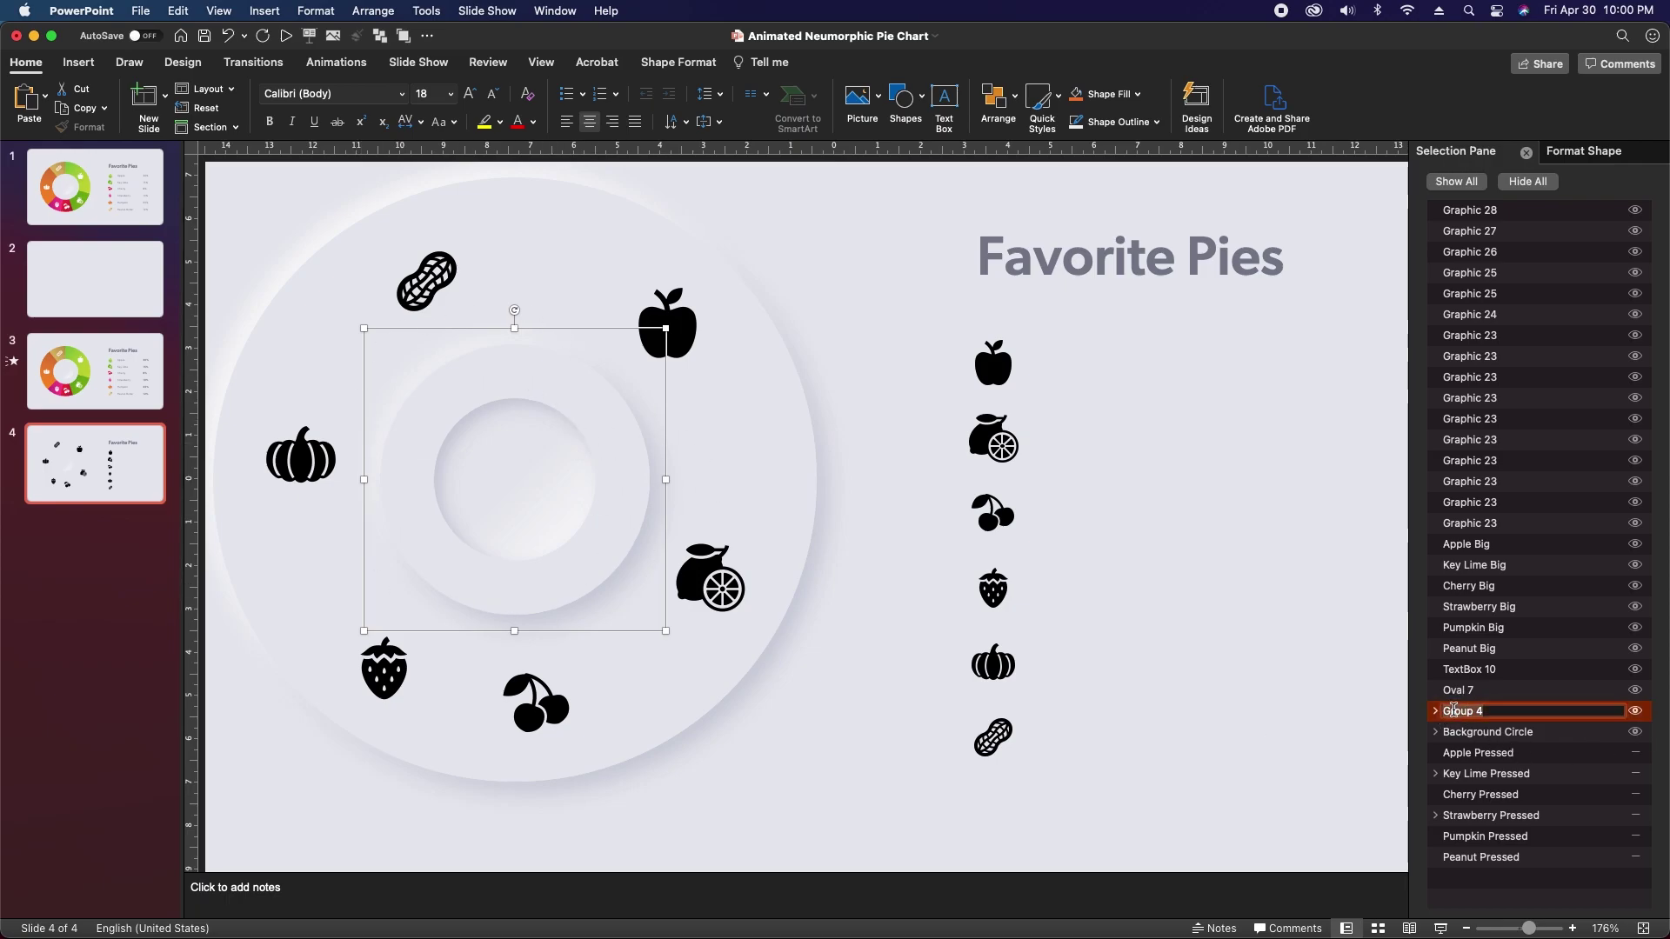
pyautogui.write('er Circle Raised')
# Rename the center circle 'Center Circle Pressed' and the title text box 'Favorite Pies'
pyautogui.click(552, 479)
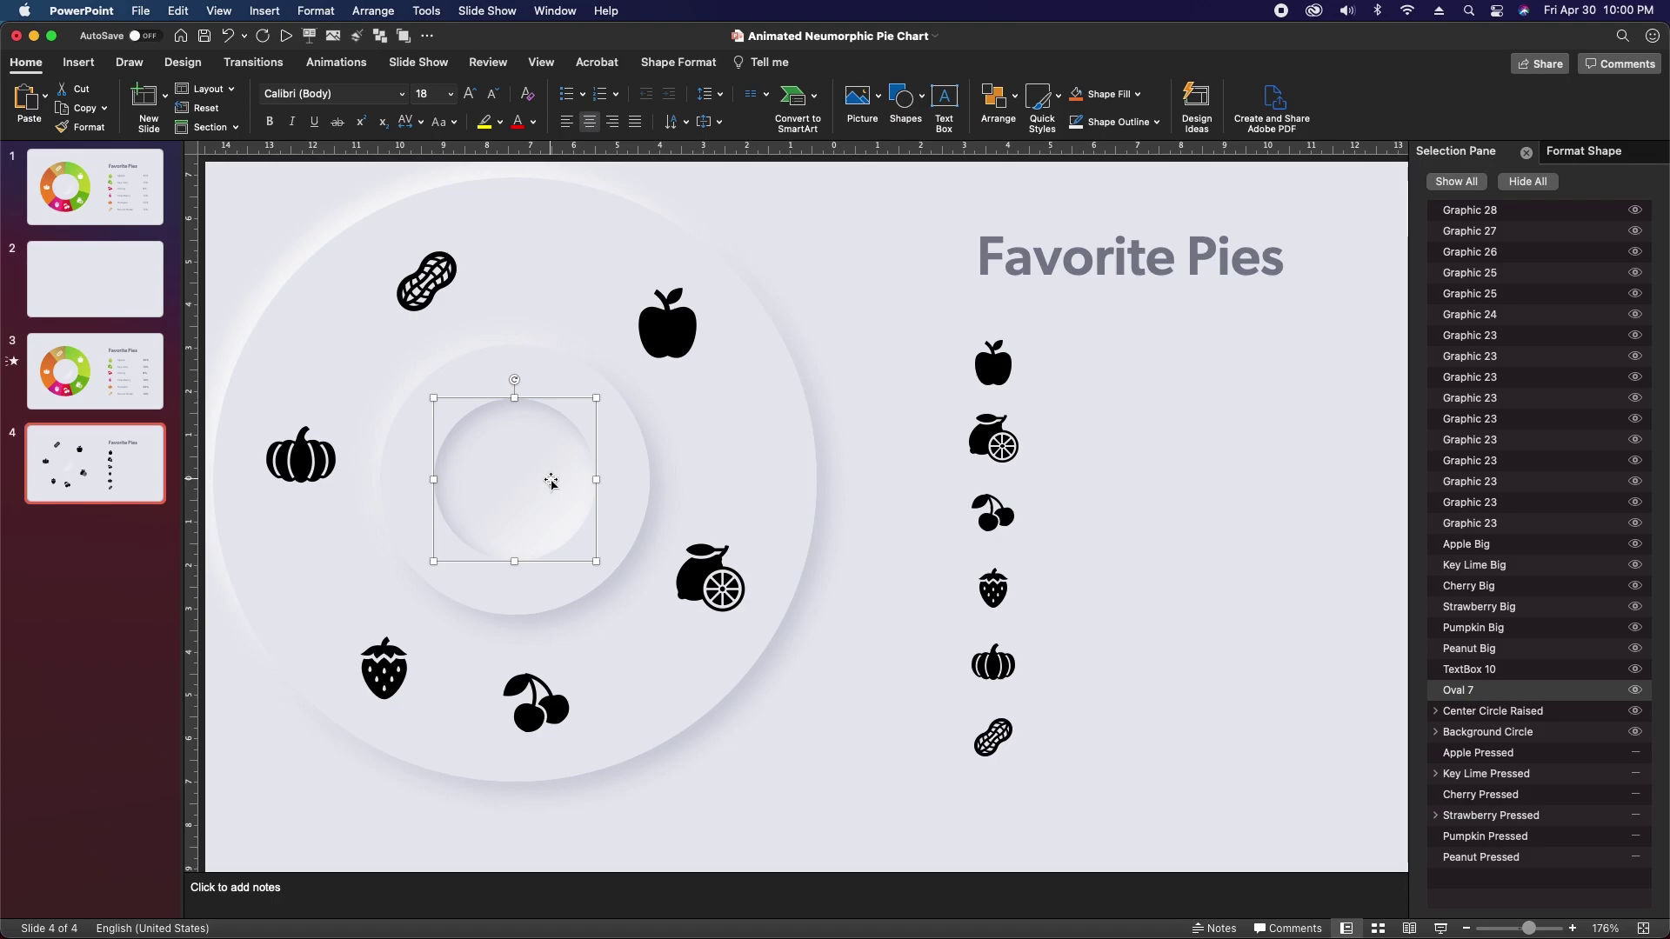
pyautogui.doubleClick(1458, 691)
pyautogui.write('Center Circle Pressed')
pyautogui.press('Return')
pyautogui.click(1115, 261)
pyautogui.doubleClick(1478, 677)
pyautogui.write('Favorite Pies')
pyautogui.press('Return')
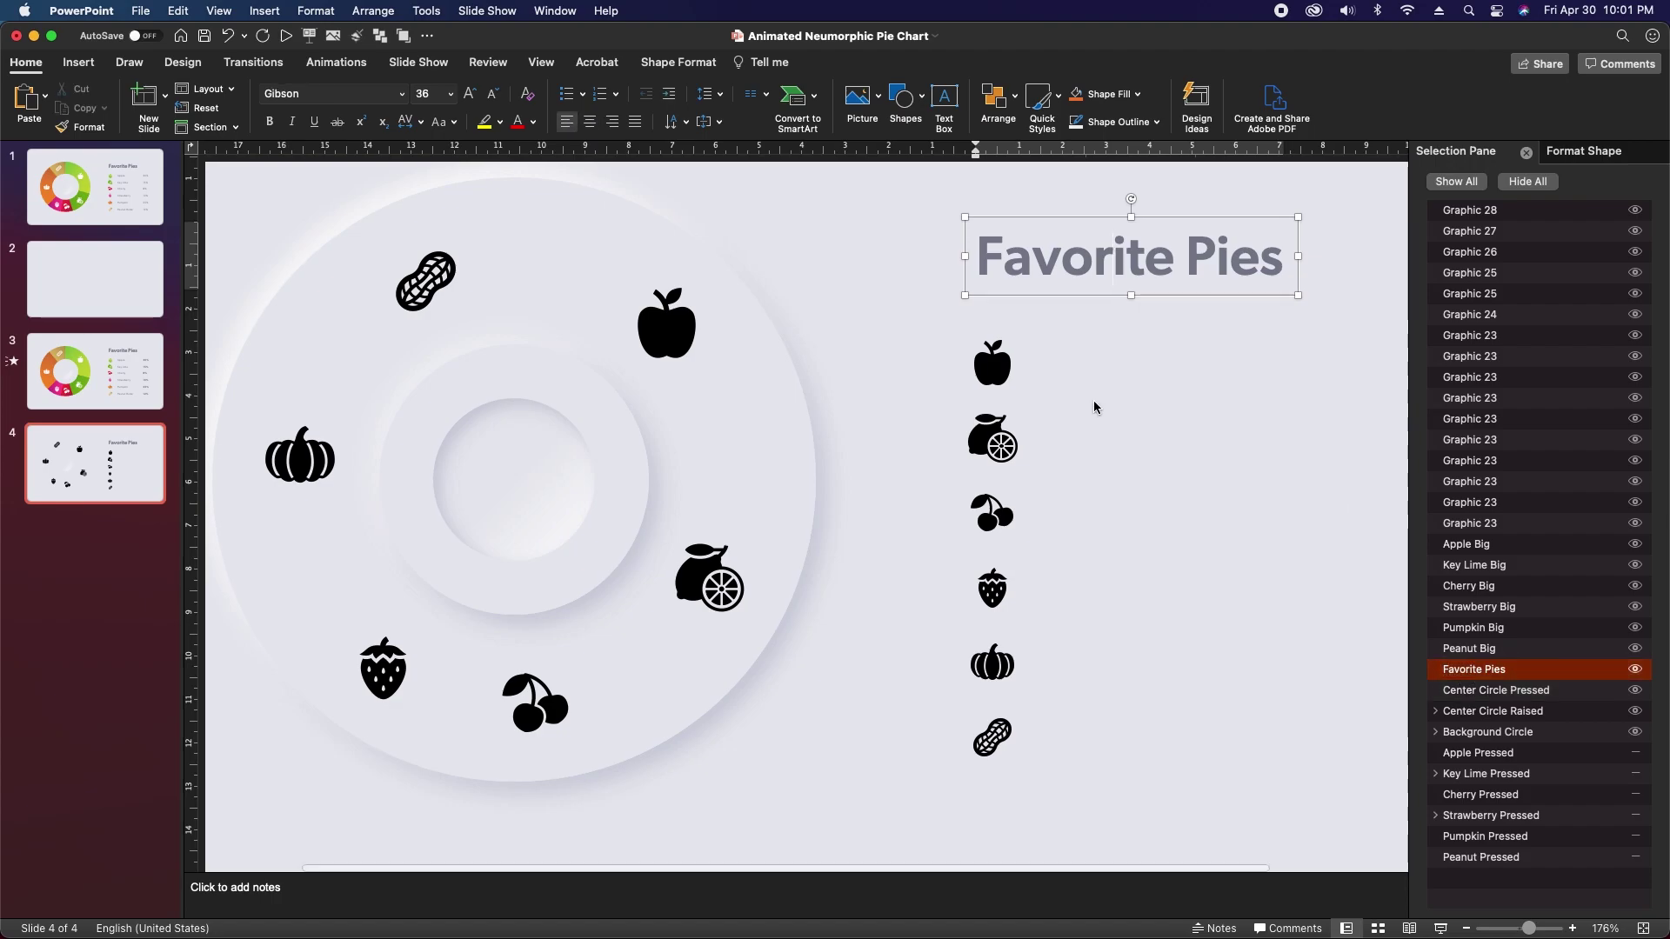
pyautogui.hscroll(5, 1088, 407)
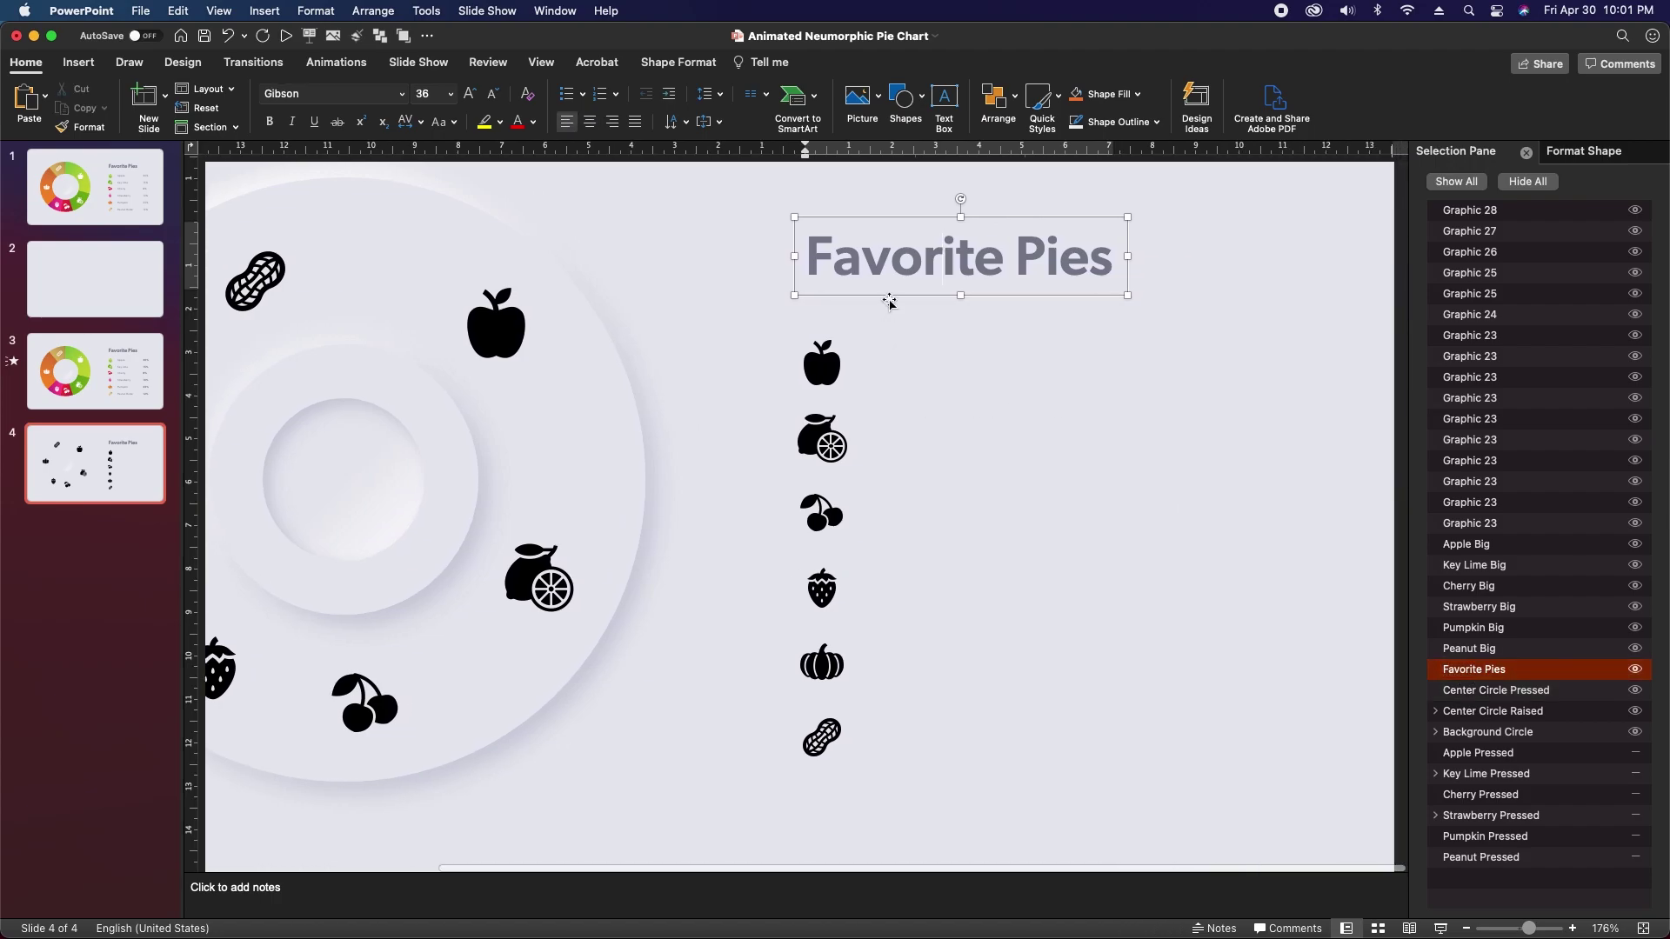
# Duplicate the title as a 20 pt Gibson Light label placed beside the fruit icons
pyautogui.moveTo(891, 299); pyautogui.dragTo(1012, 408)
pyautogui.click(402, 93)
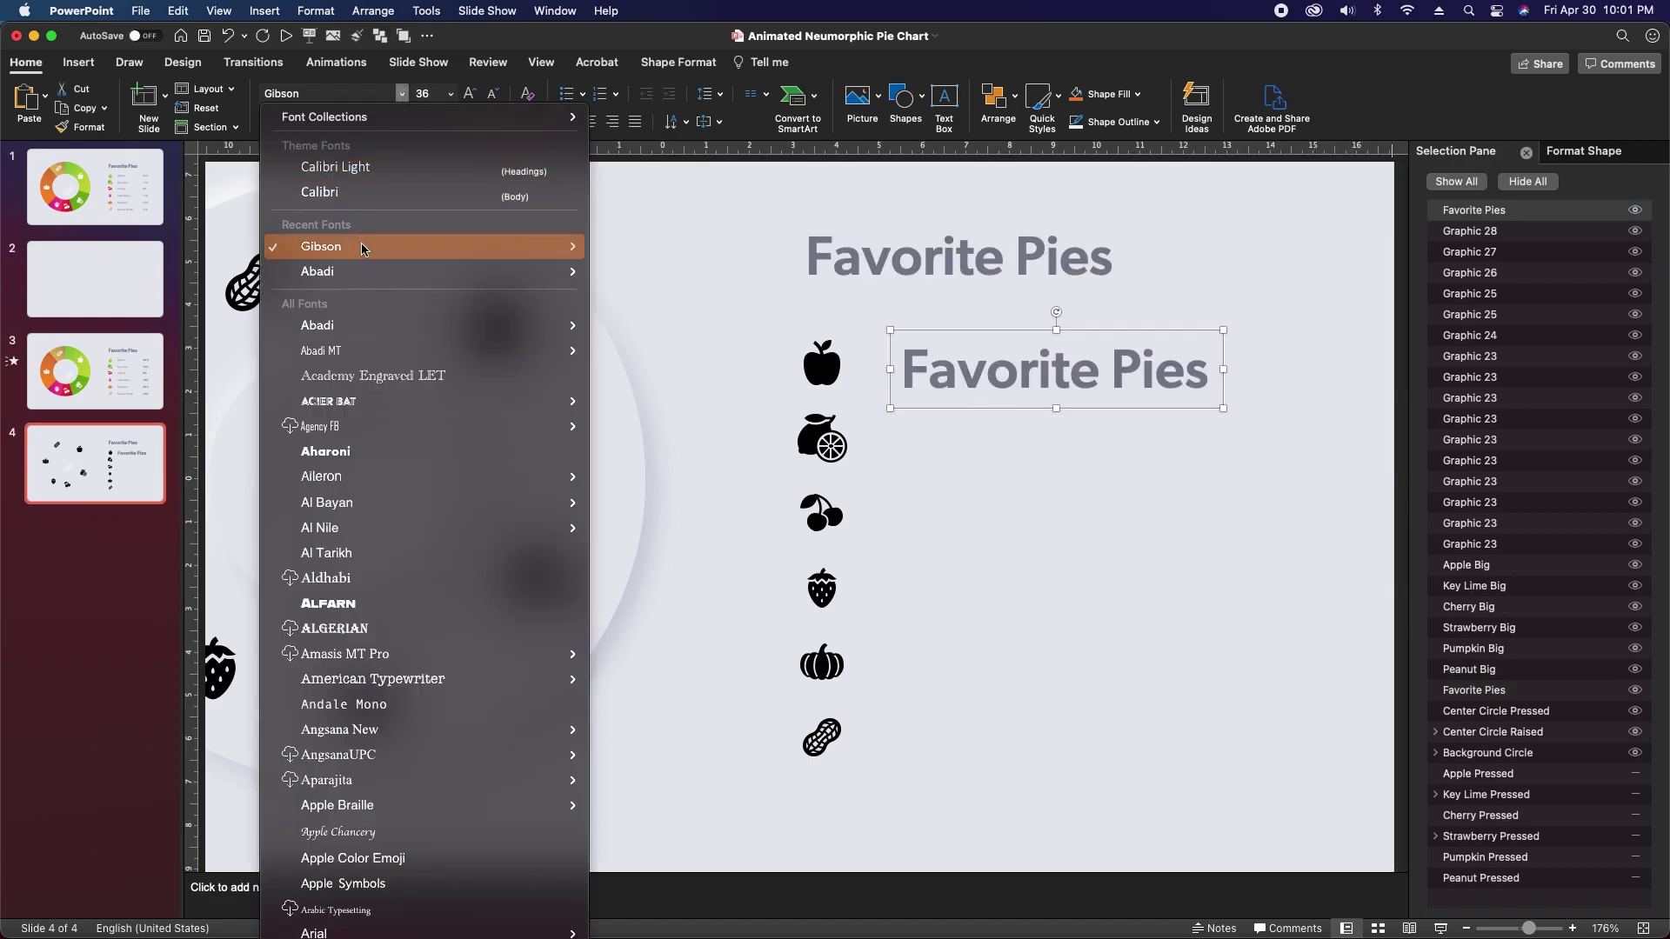
pyautogui.moveTo(423, 251)
pyautogui.click(704, 331)
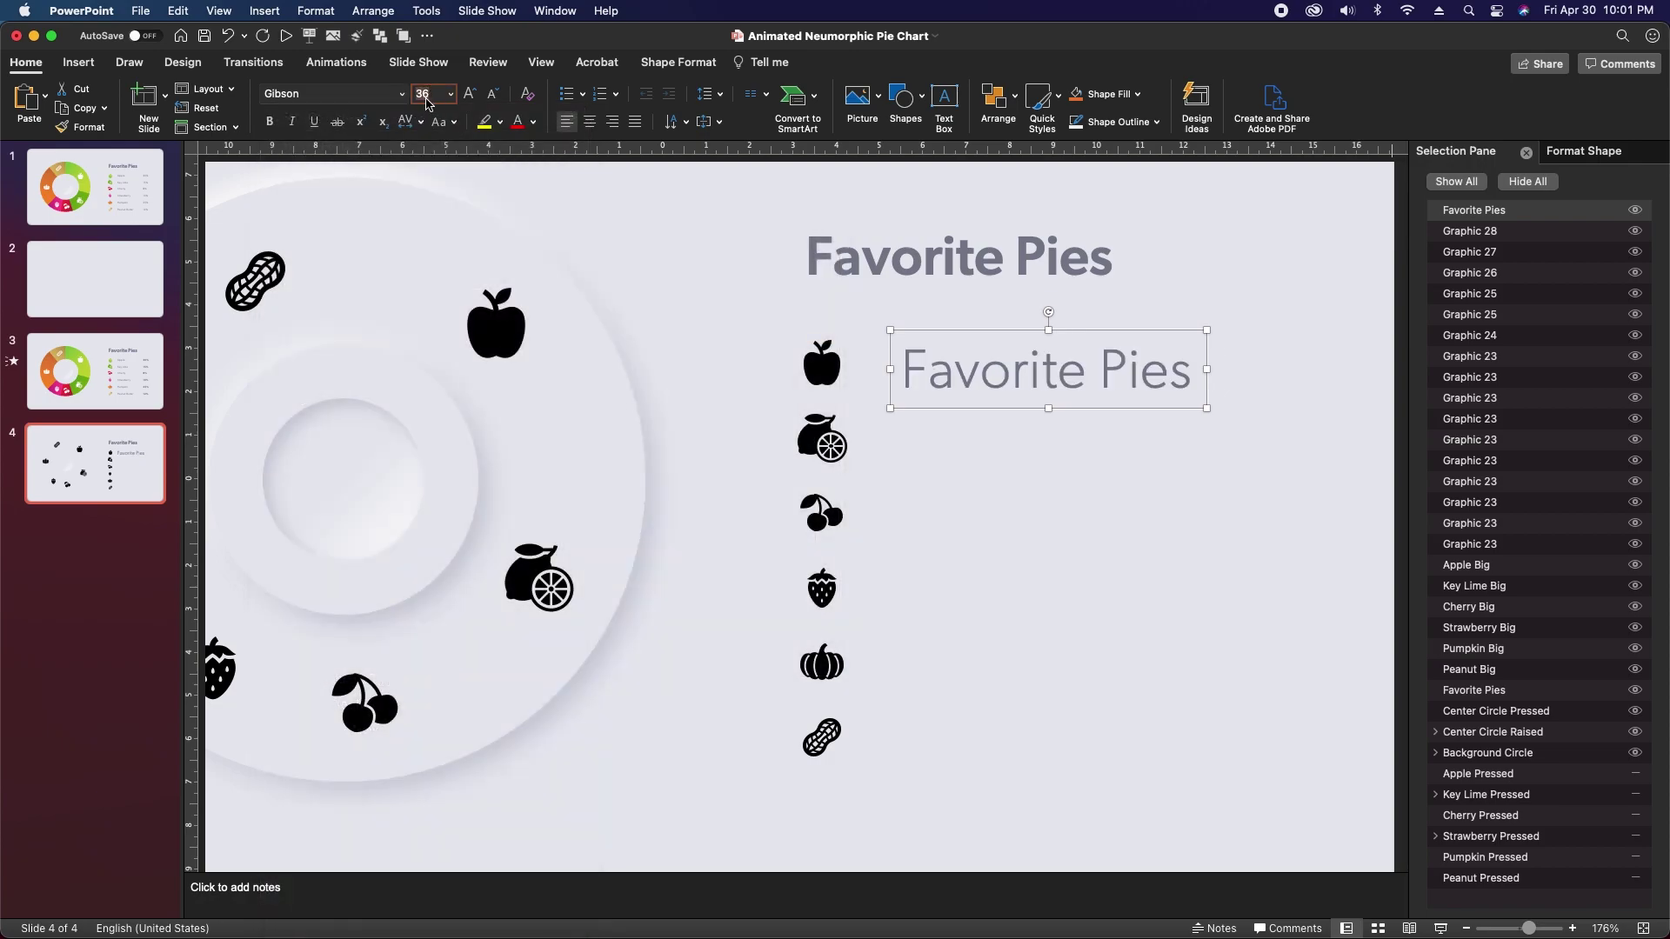
pyautogui.write('20')
pyautogui.press('Return')
pyautogui.moveTo(948, 377); pyautogui.dragTo(956, 761)
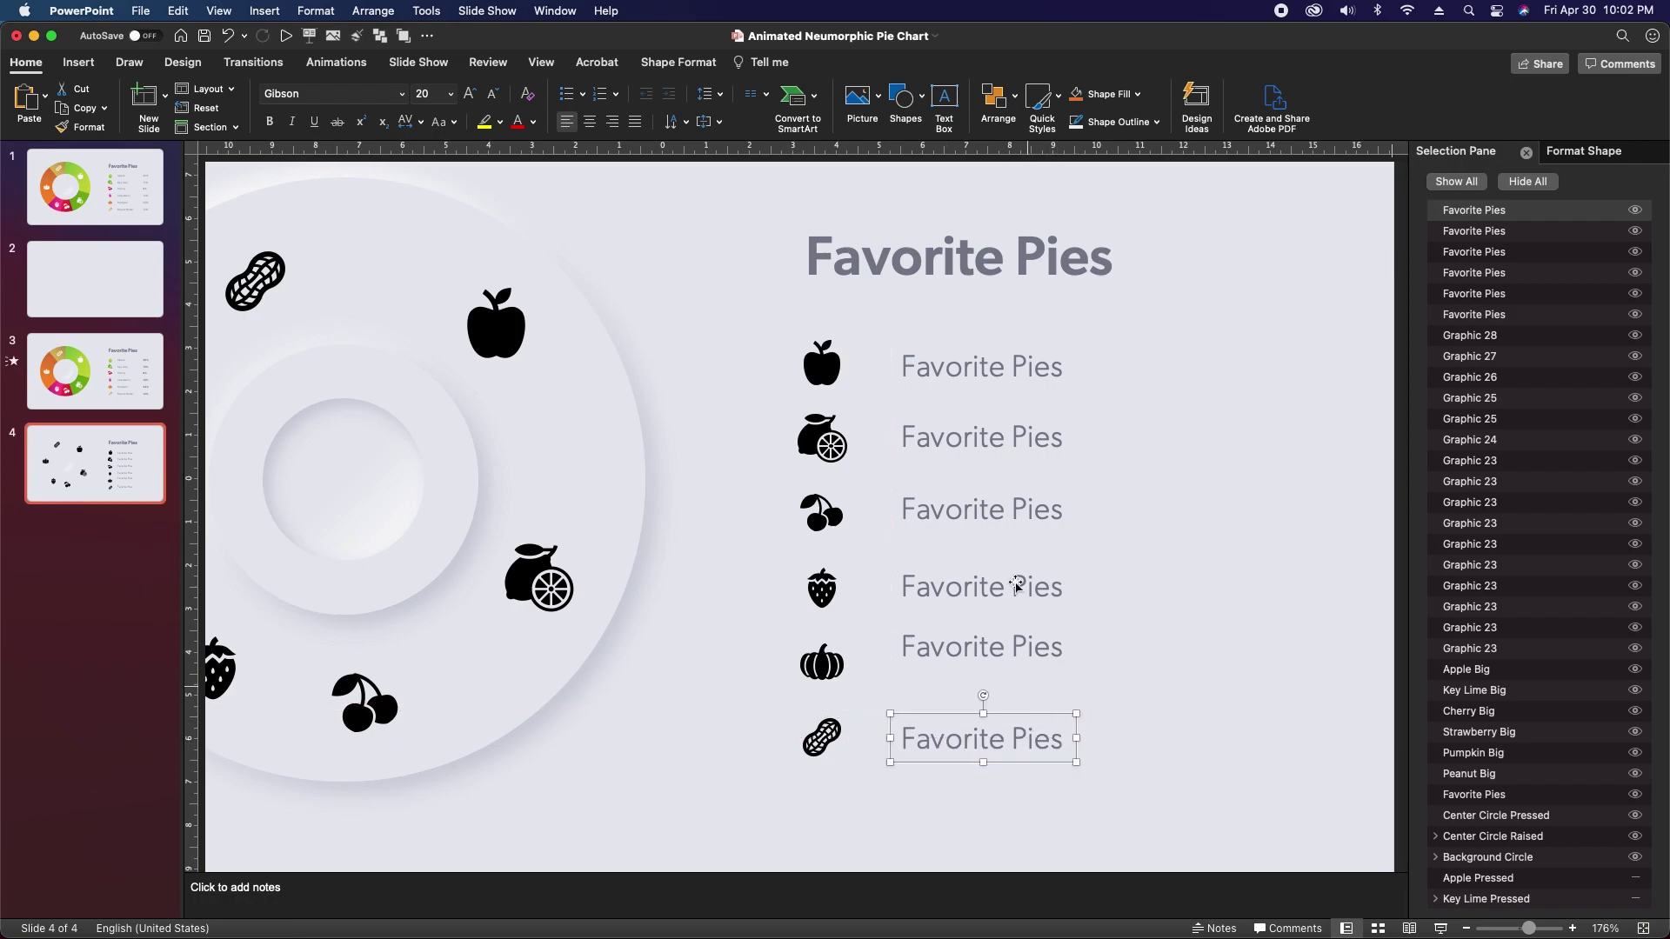
# Distribute the six labels vertically so they are evenly spaced
pyautogui.keyDown('shift'); pyautogui.click(987, 372); pyautogui.keyUp('shift')
pyautogui.keyDown('shift'); pyautogui.click(973, 448); pyautogui.keyUp('shift')
pyautogui.keyDown('shift'); pyautogui.click(961, 509); pyautogui.keyUp('shift')
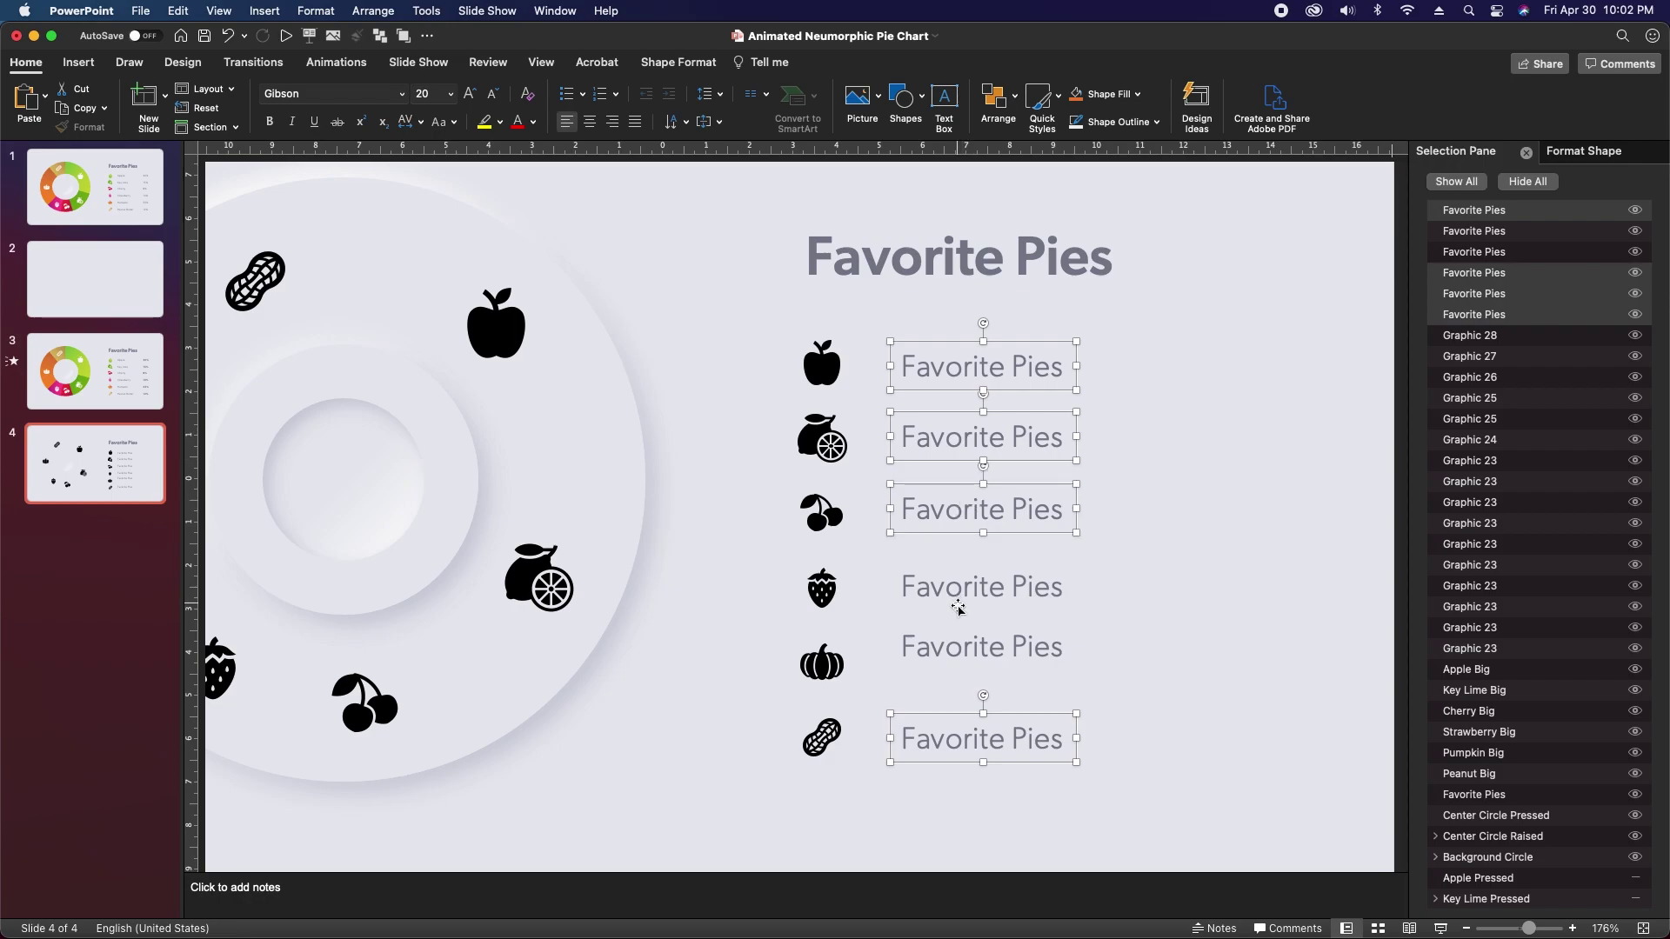
pyautogui.keyDown('shift'); pyautogui.click(959, 598); pyautogui.keyUp('shift')
pyautogui.keyDown('shift'); pyautogui.click(961, 648); pyautogui.keyUp('shift')
pyautogui.click(996, 98)
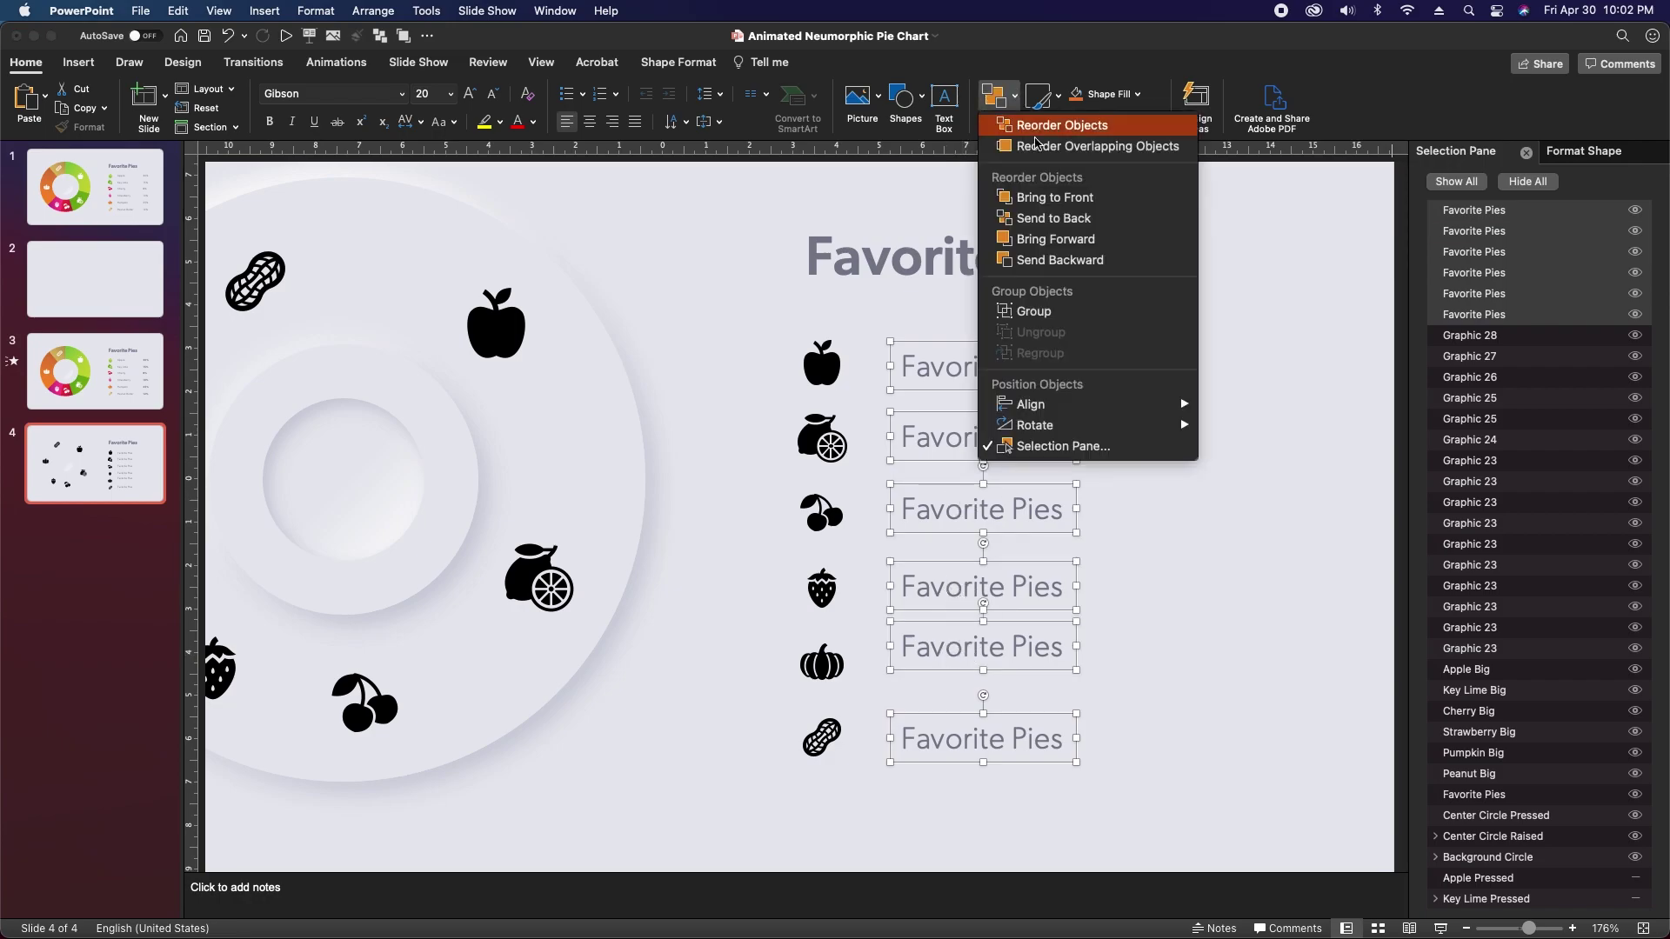
pyautogui.moveTo(1083, 410)
pyautogui.click(1274, 575)
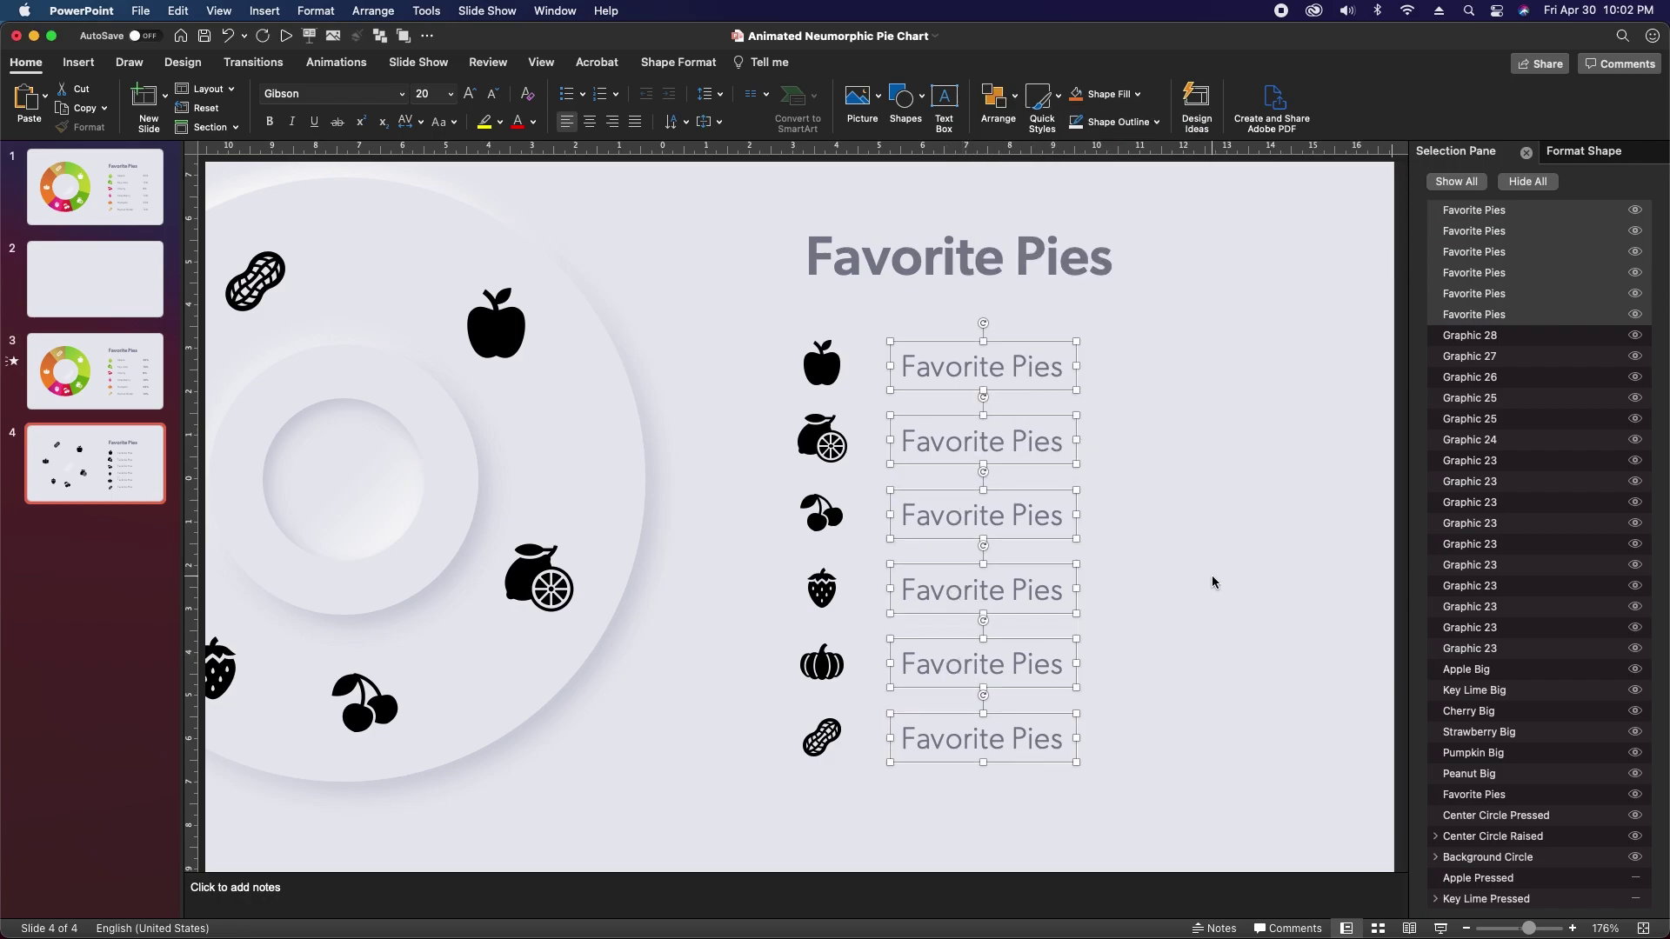
pyautogui.click(1212, 577)
# Retype the top label's text as 'Apple'
pyautogui.click(958, 378)
pyautogui.press('super+a')
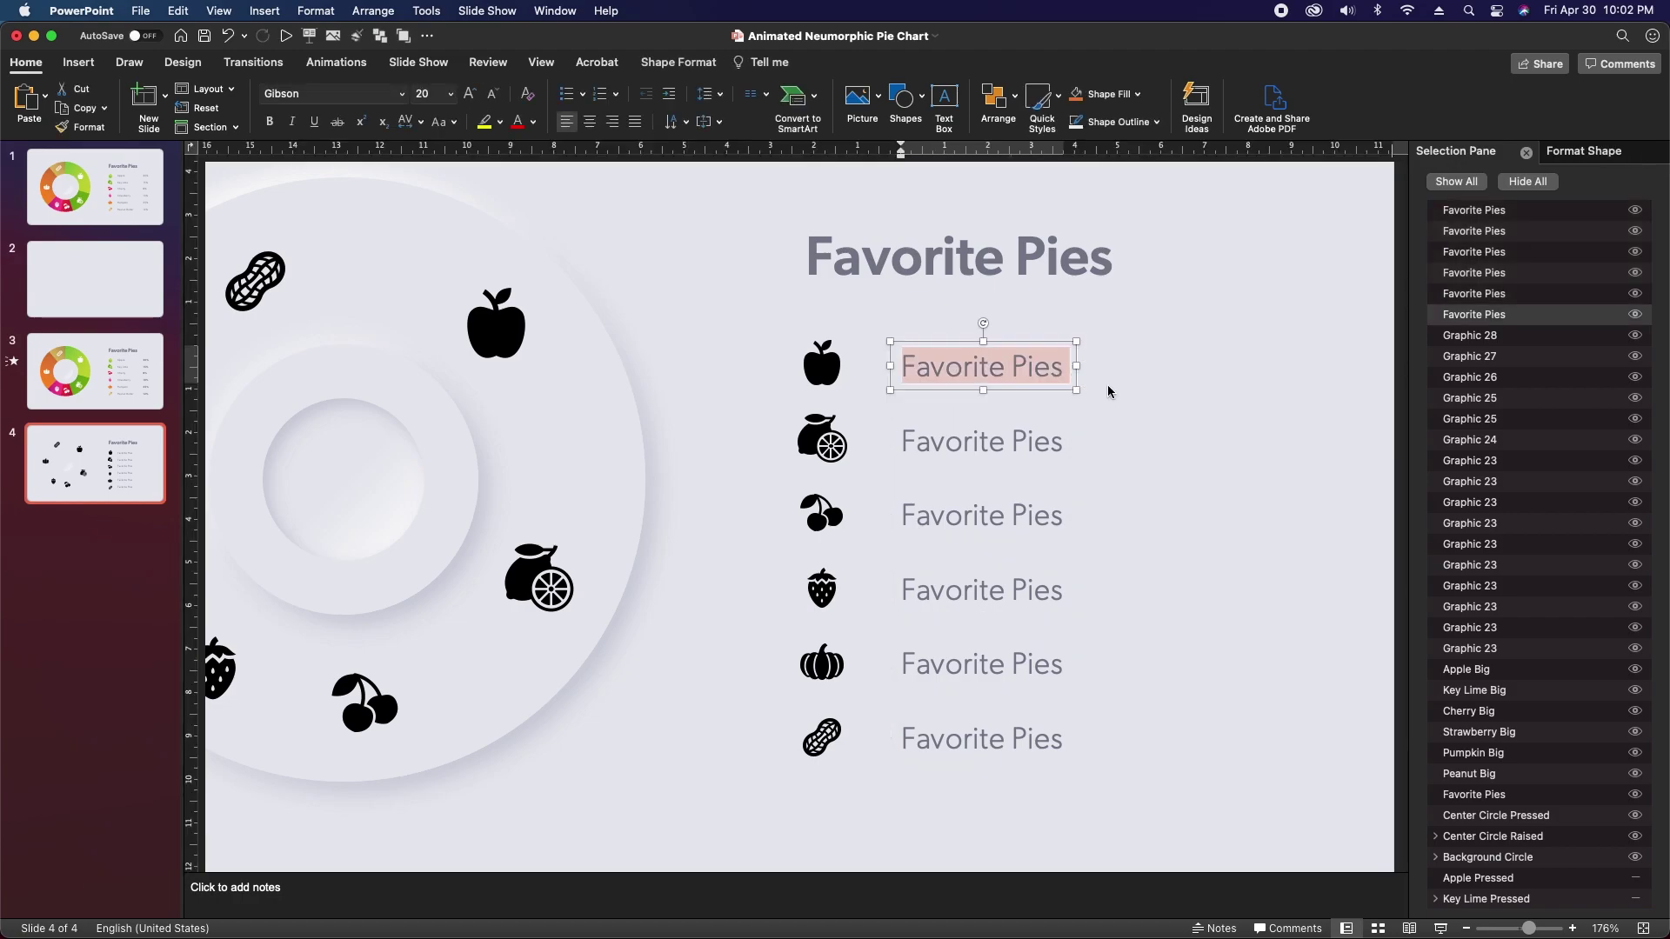
pyautogui.write('Apple')
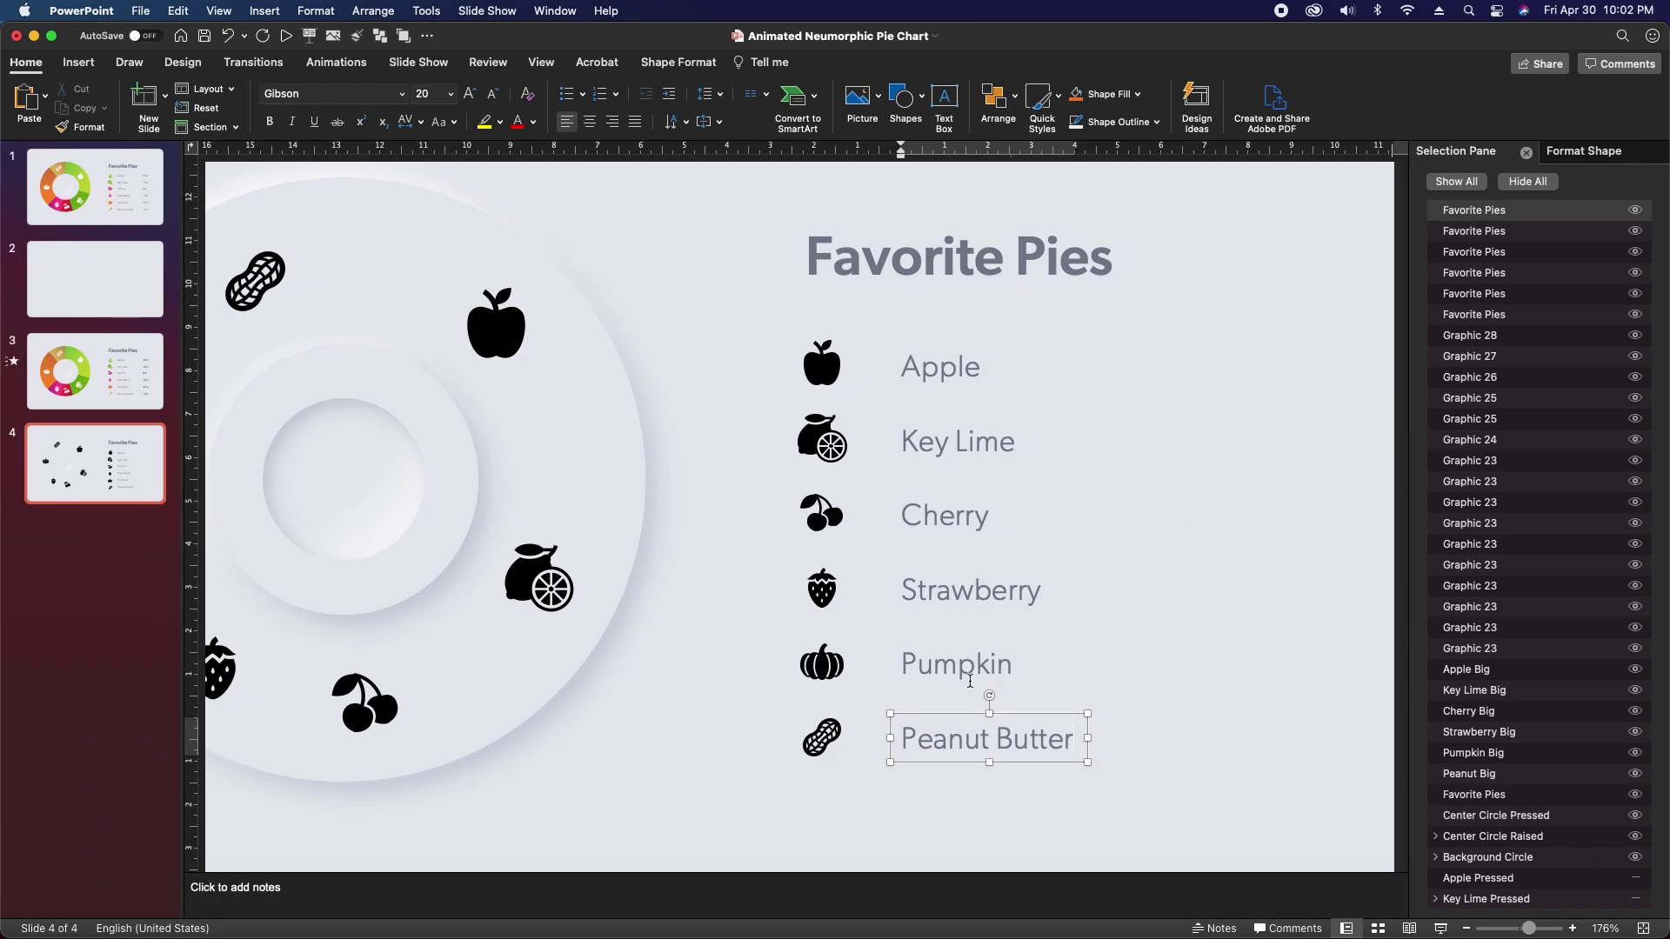
# Duplicate all six name labels into a second column to the right
pyautogui.keyDown('shift'); pyautogui.click(957, 665); pyautogui.keyUp('shift')
pyautogui.keyDown('shift'); pyautogui.click(956, 597); pyautogui.keyUp('shift')
pyautogui.keyDown('shift'); pyautogui.click(954, 513); pyautogui.keyUp('shift')
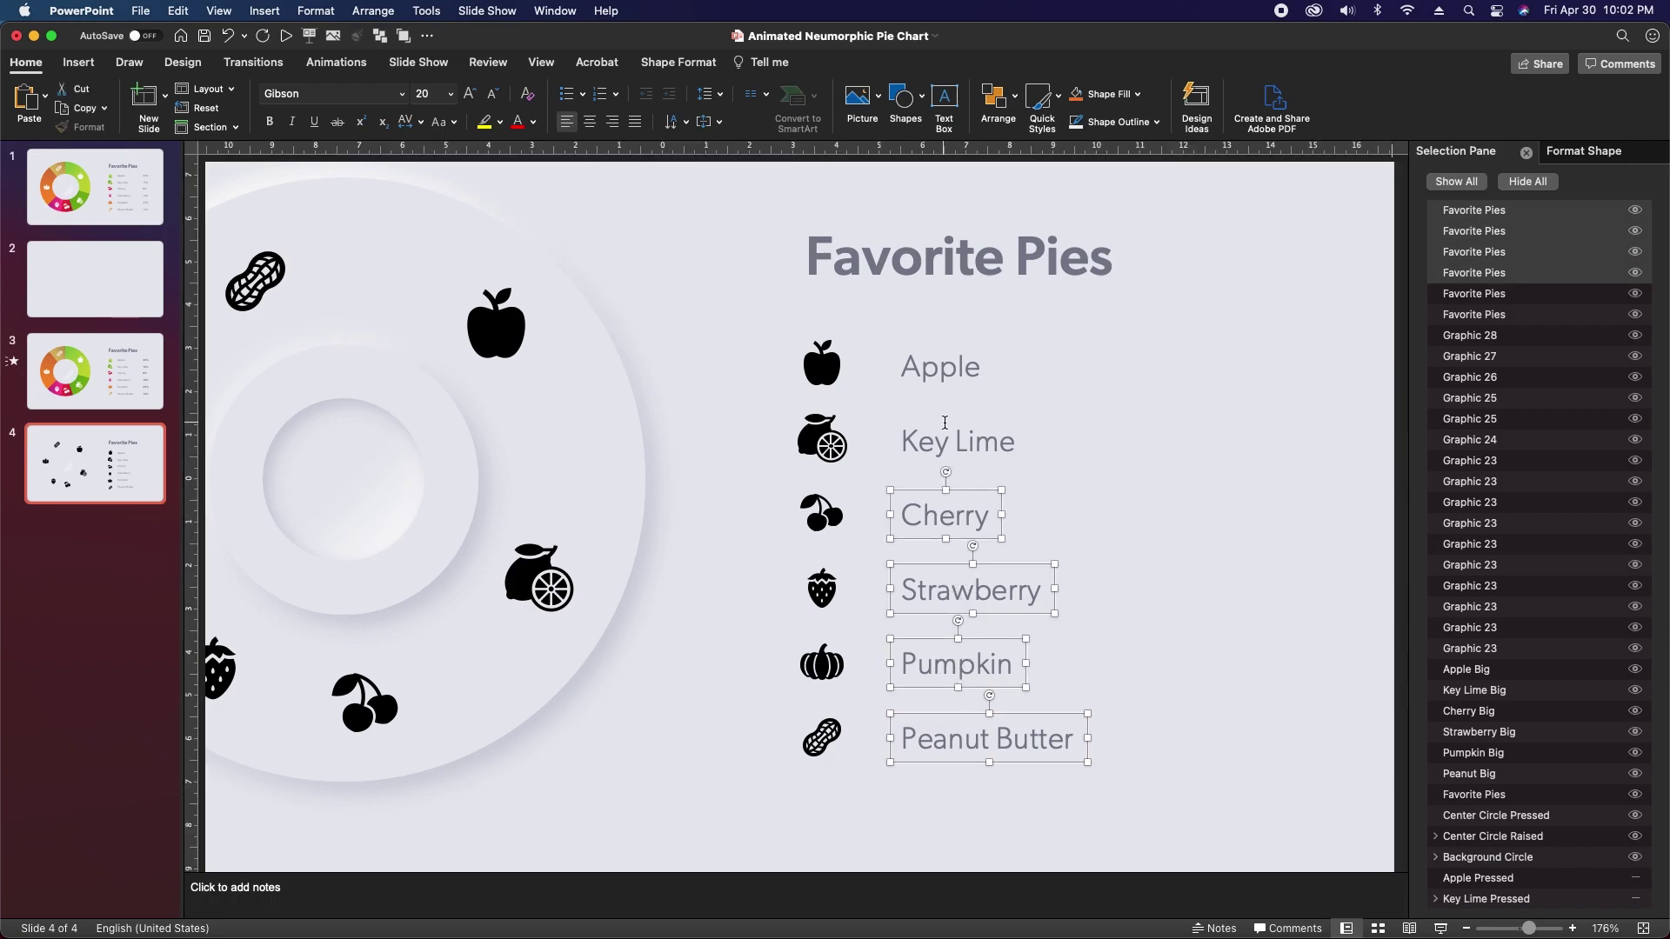
pyautogui.keyDown('shift'); pyautogui.click(948, 424); pyautogui.keyUp('shift')
pyautogui.keyDown('shift'); pyautogui.click(943, 369); pyautogui.keyUp('shift')
pyautogui.moveTo(918, 396); pyautogui.dragTo(1153, 421)
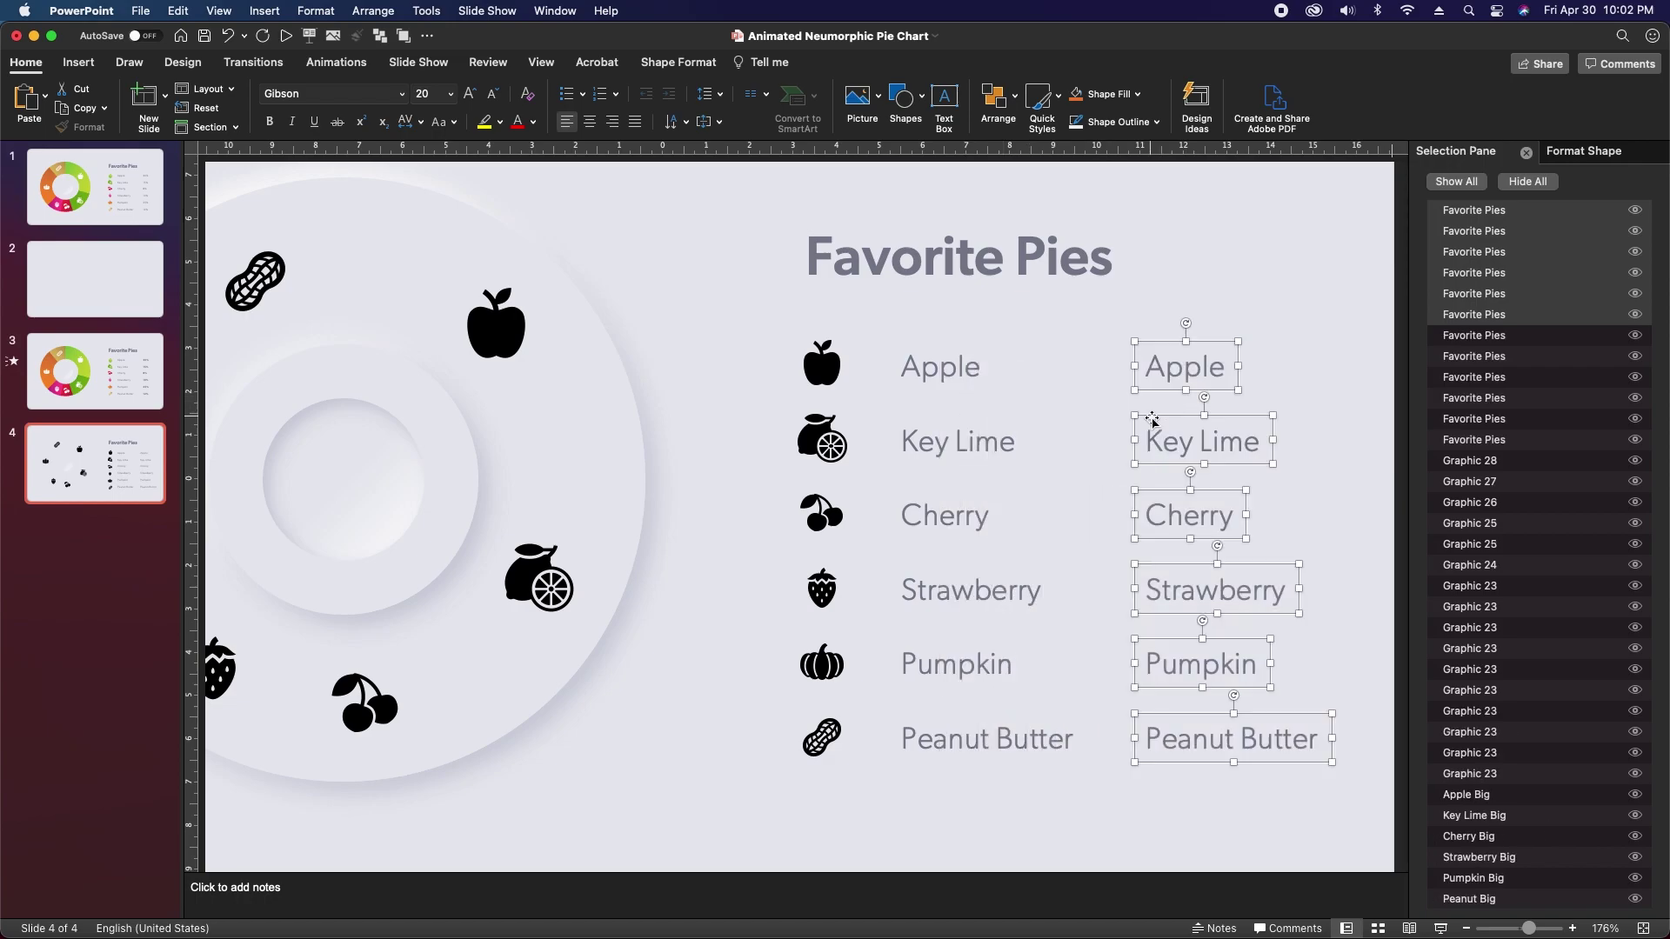
# Switch the copied labels to Gibson Regular and retype the first three as 30%, 15%, 8%
pyautogui.click(402, 93)
pyautogui.moveTo(487, 246)
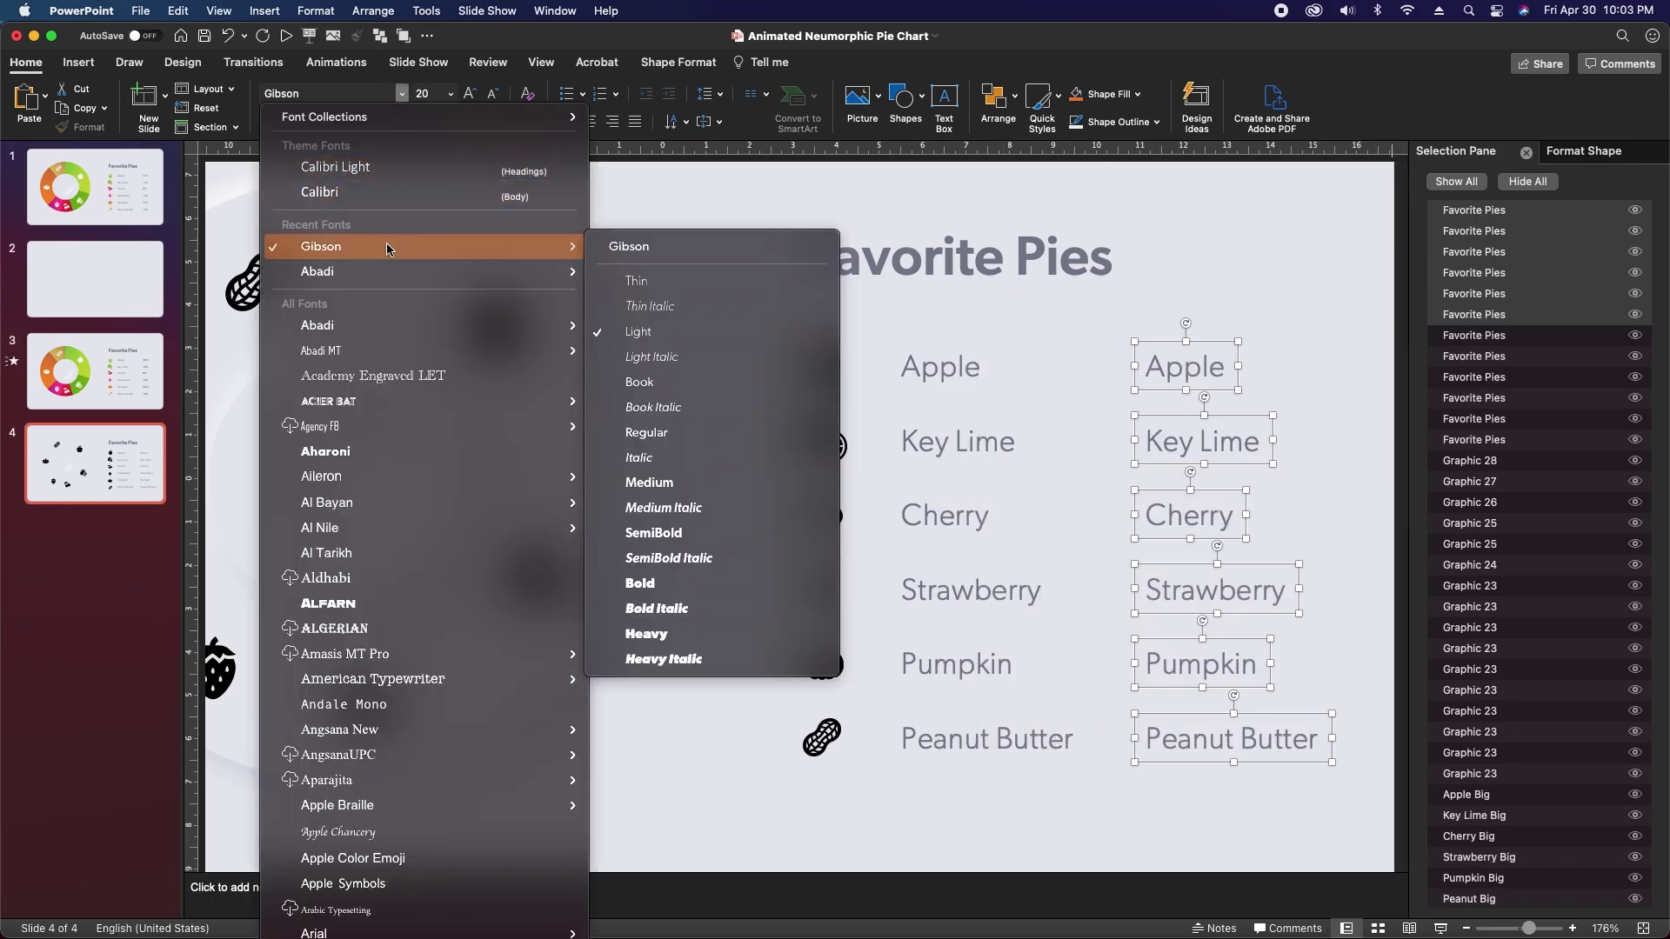
pyautogui.click(694, 428)
pyautogui.doubleClick(1195, 364)
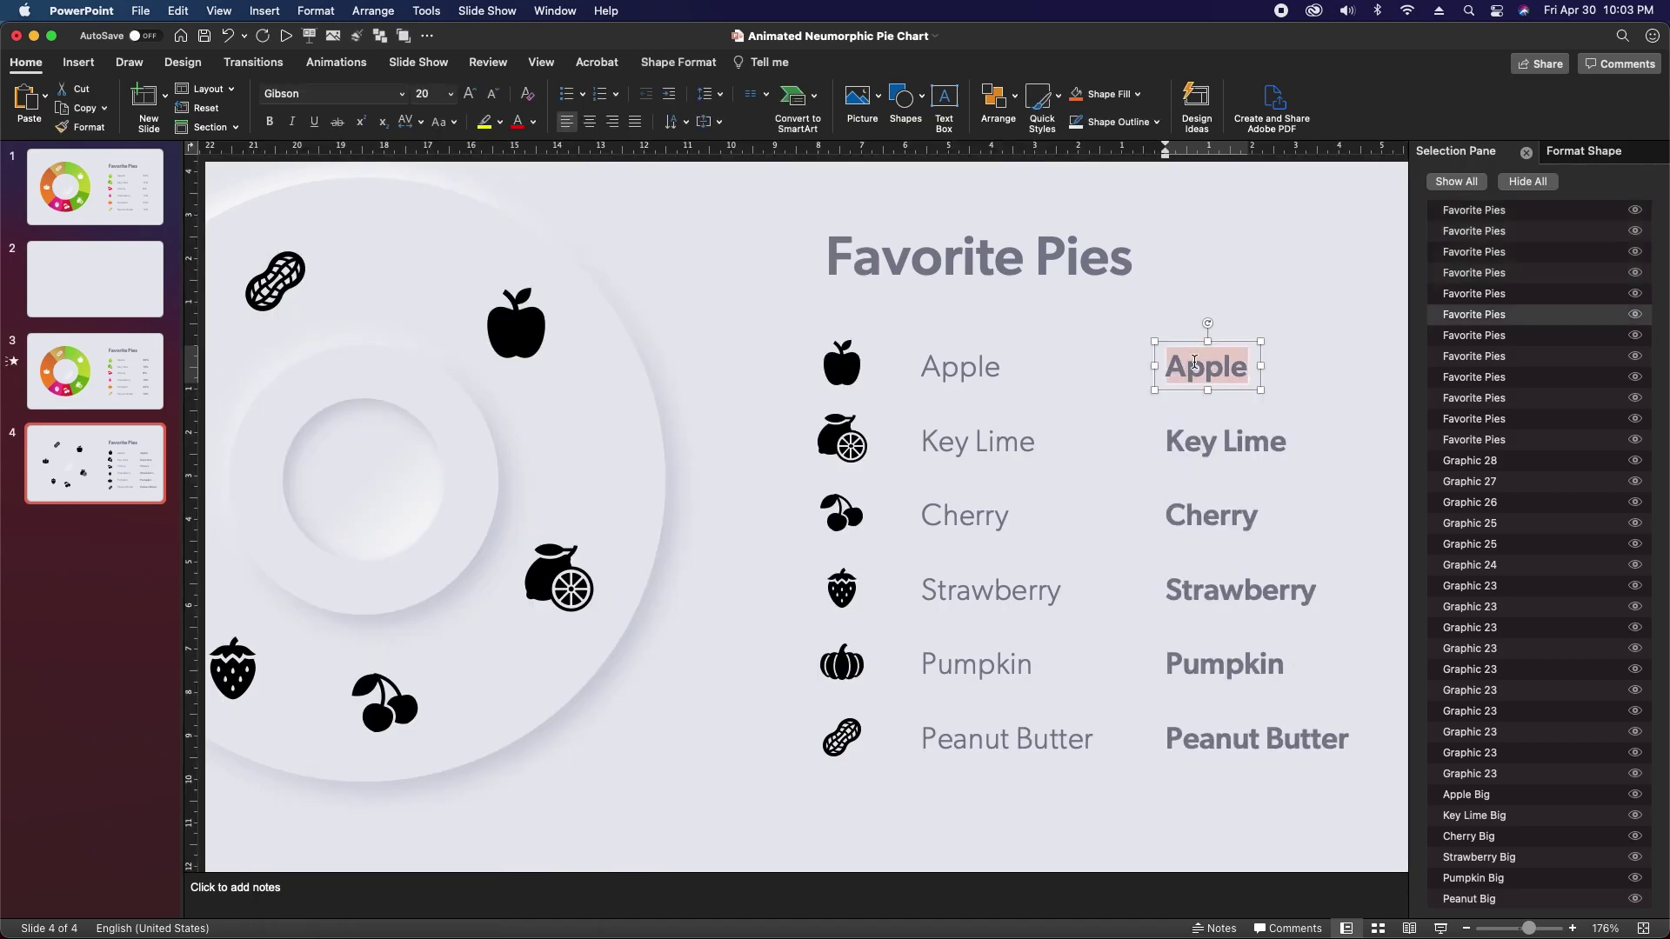
pyautogui.write('30%')
pyautogui.tripleClick(1209, 429)
pyautogui.write('15%')
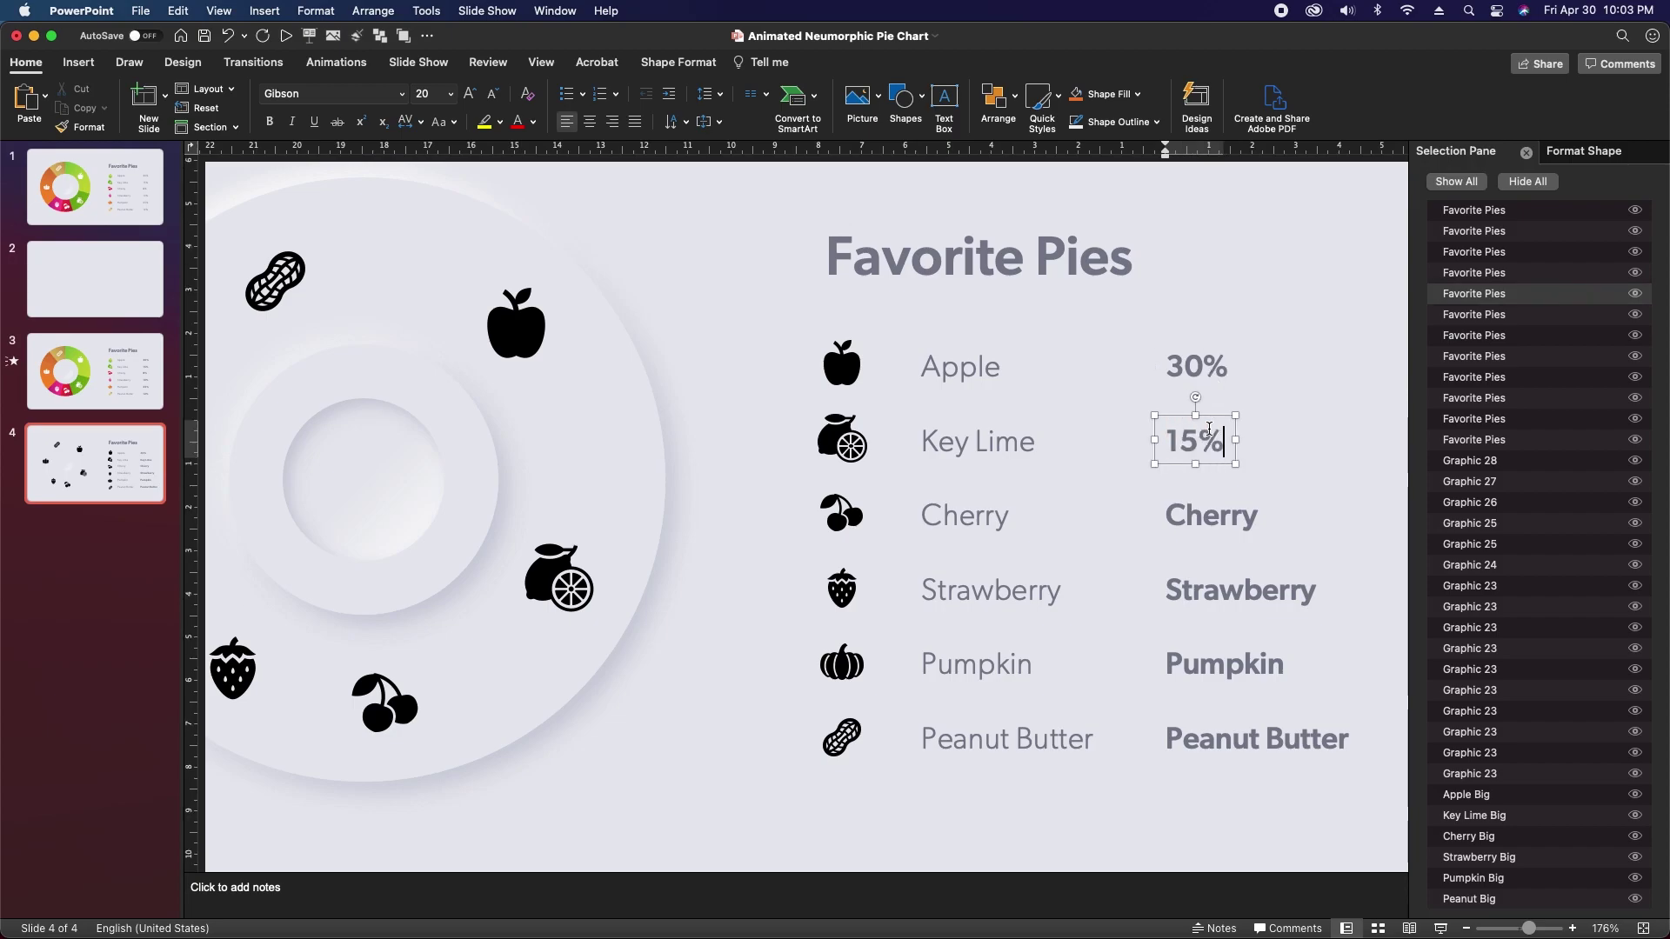
pyautogui.tripleClick(1209, 514)
pyautogui.write('8%')
# Retype the remaining labels as 10%, 25%, 12% and nudge all six percentages right
pyautogui.tripleClick(1222, 589)
pyautogui.write('10%')
pyautogui.tripleClick(1222, 663)
pyautogui.write('25%')
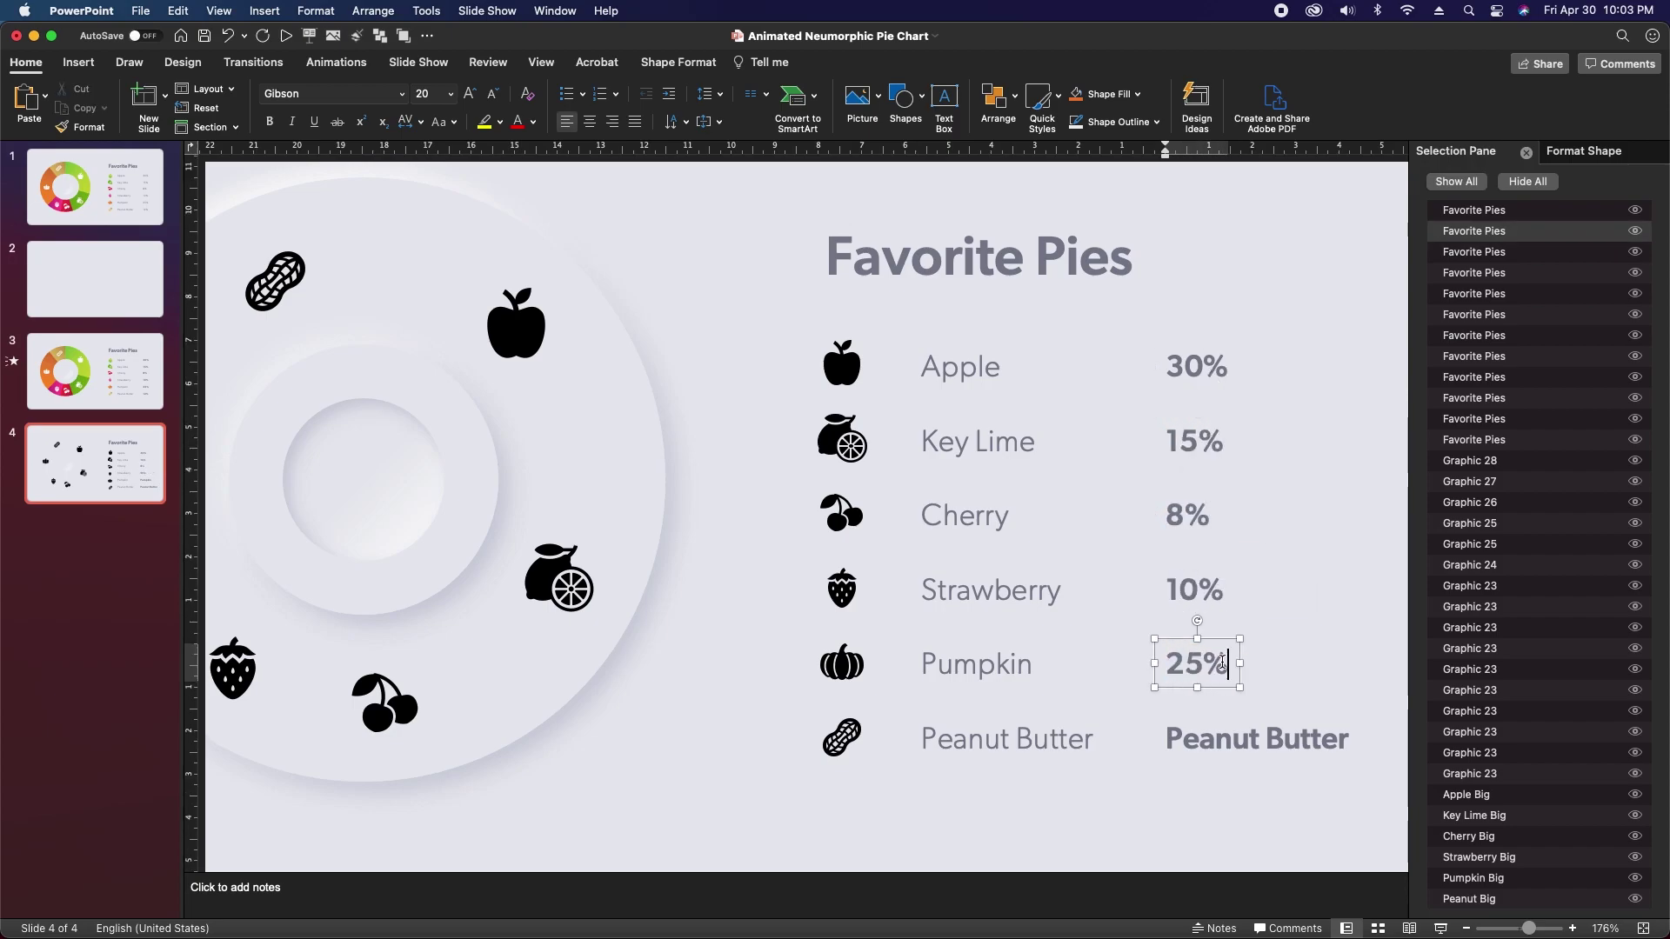
pyautogui.tripleClick(1214, 740)
pyautogui.write('12%')
pyautogui.moveTo(1273, 295); pyautogui.dragTo(1120, 856)
pyautogui.moveTo(1182, 753); pyautogui.dragTo(1210, 757)
pyautogui.click(1109, 447)
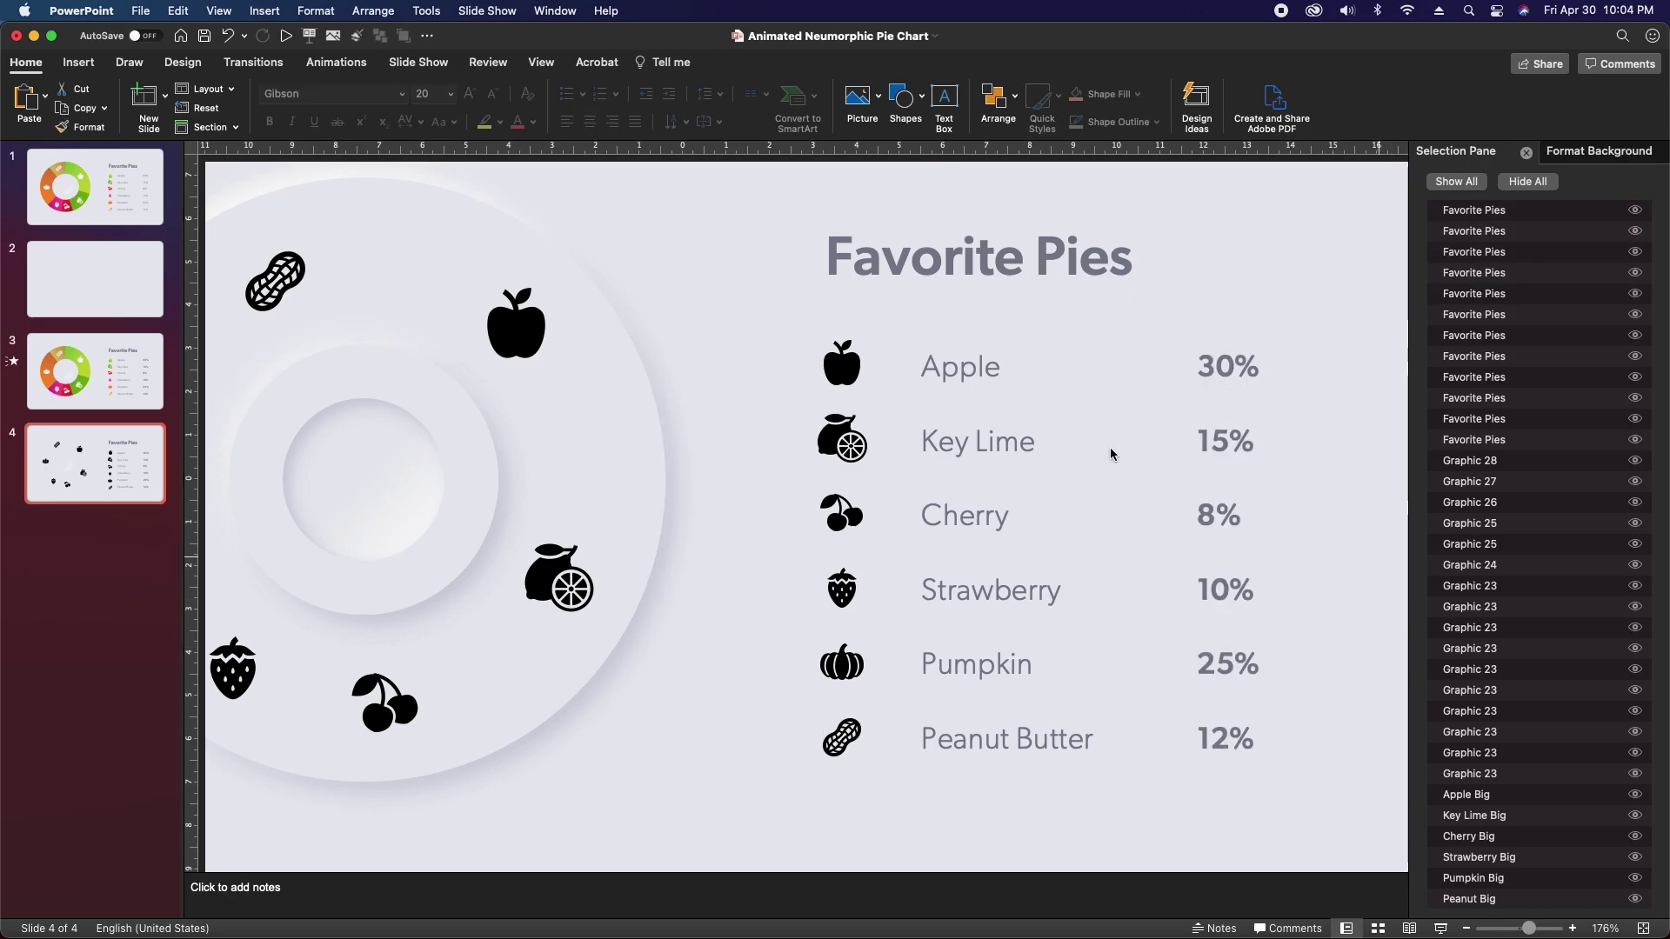
# Draw a Pie shape from Basic Shapes over the ring of fruit icons
pyautogui.scroll(-3, 1110, 453)
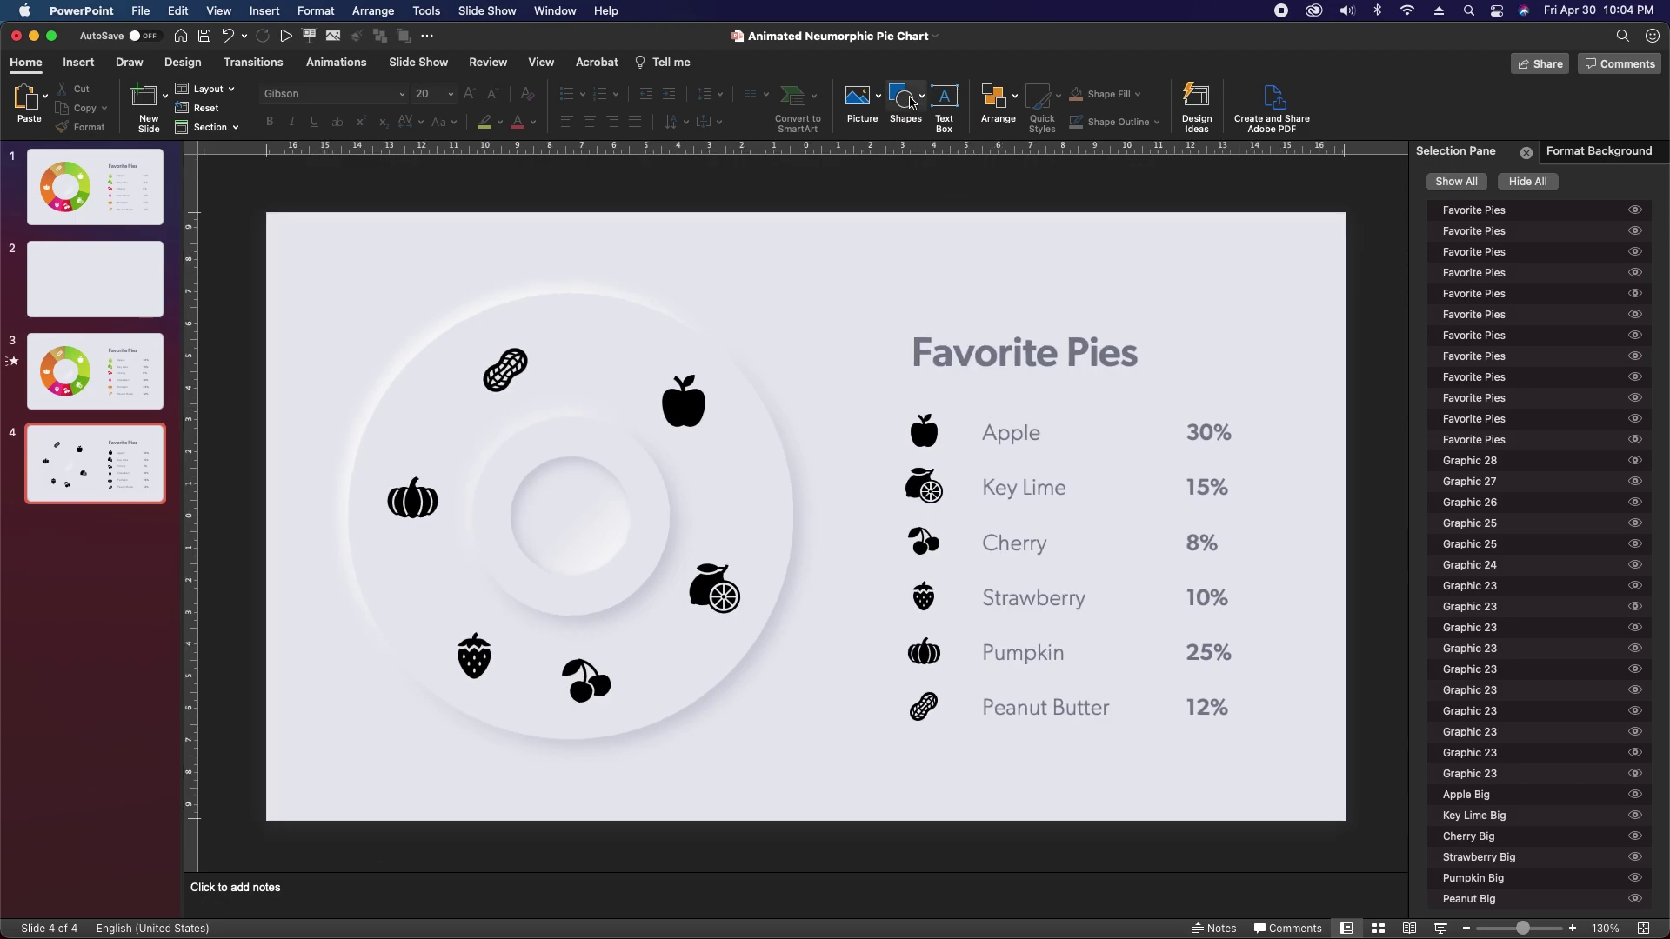
pyautogui.click(910, 103)
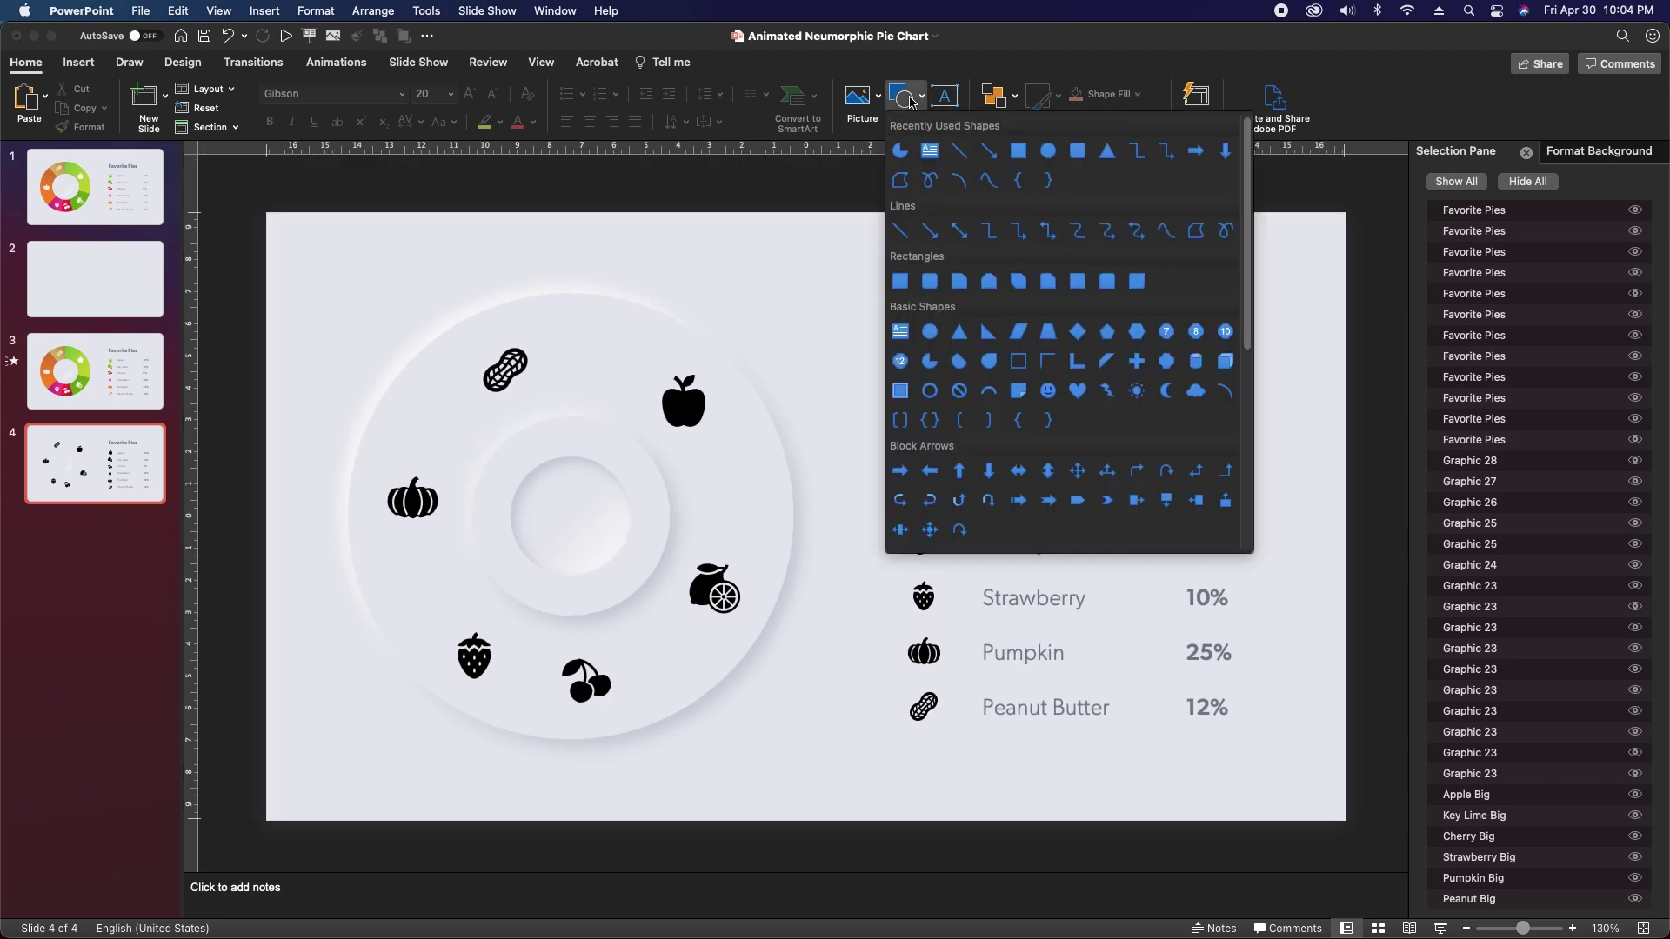
pyautogui.click(929, 369)
pyautogui.moveTo(423, 348); pyautogui.dragTo(804, 733)
pyautogui.moveTo(808, 737); pyautogui.dragTo(808, 736)
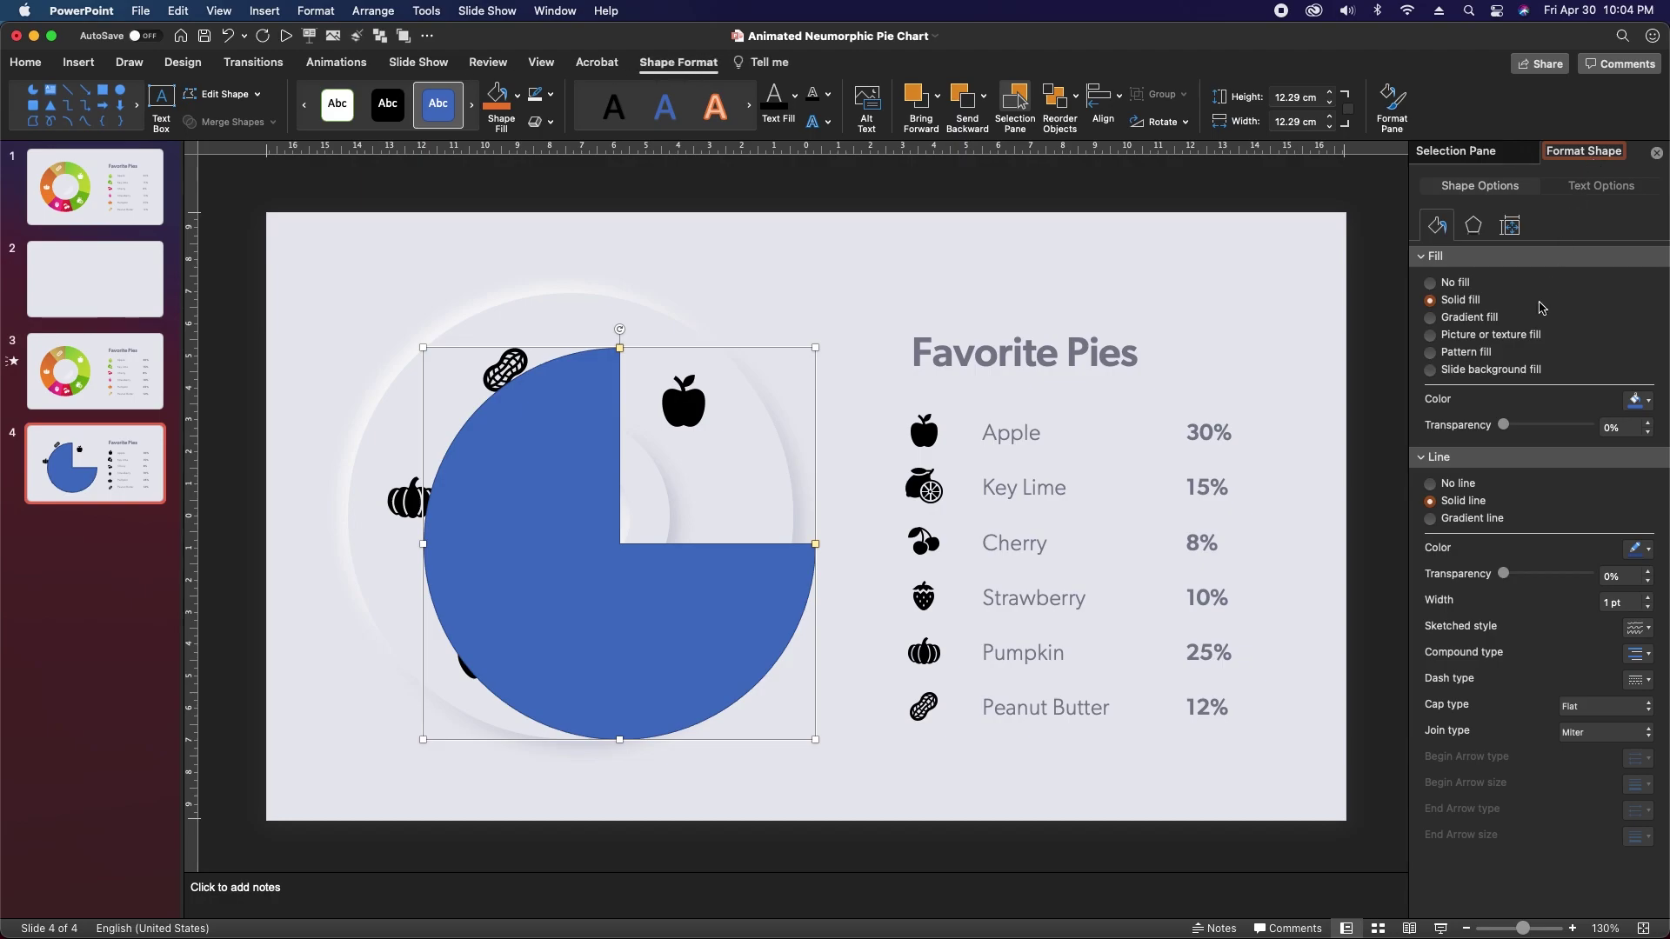
# Size the pie to 12.5 × 12.5 cm with its aspect ratio locked
pyautogui.click(1510, 225)
pyautogui.click(1592, 287)
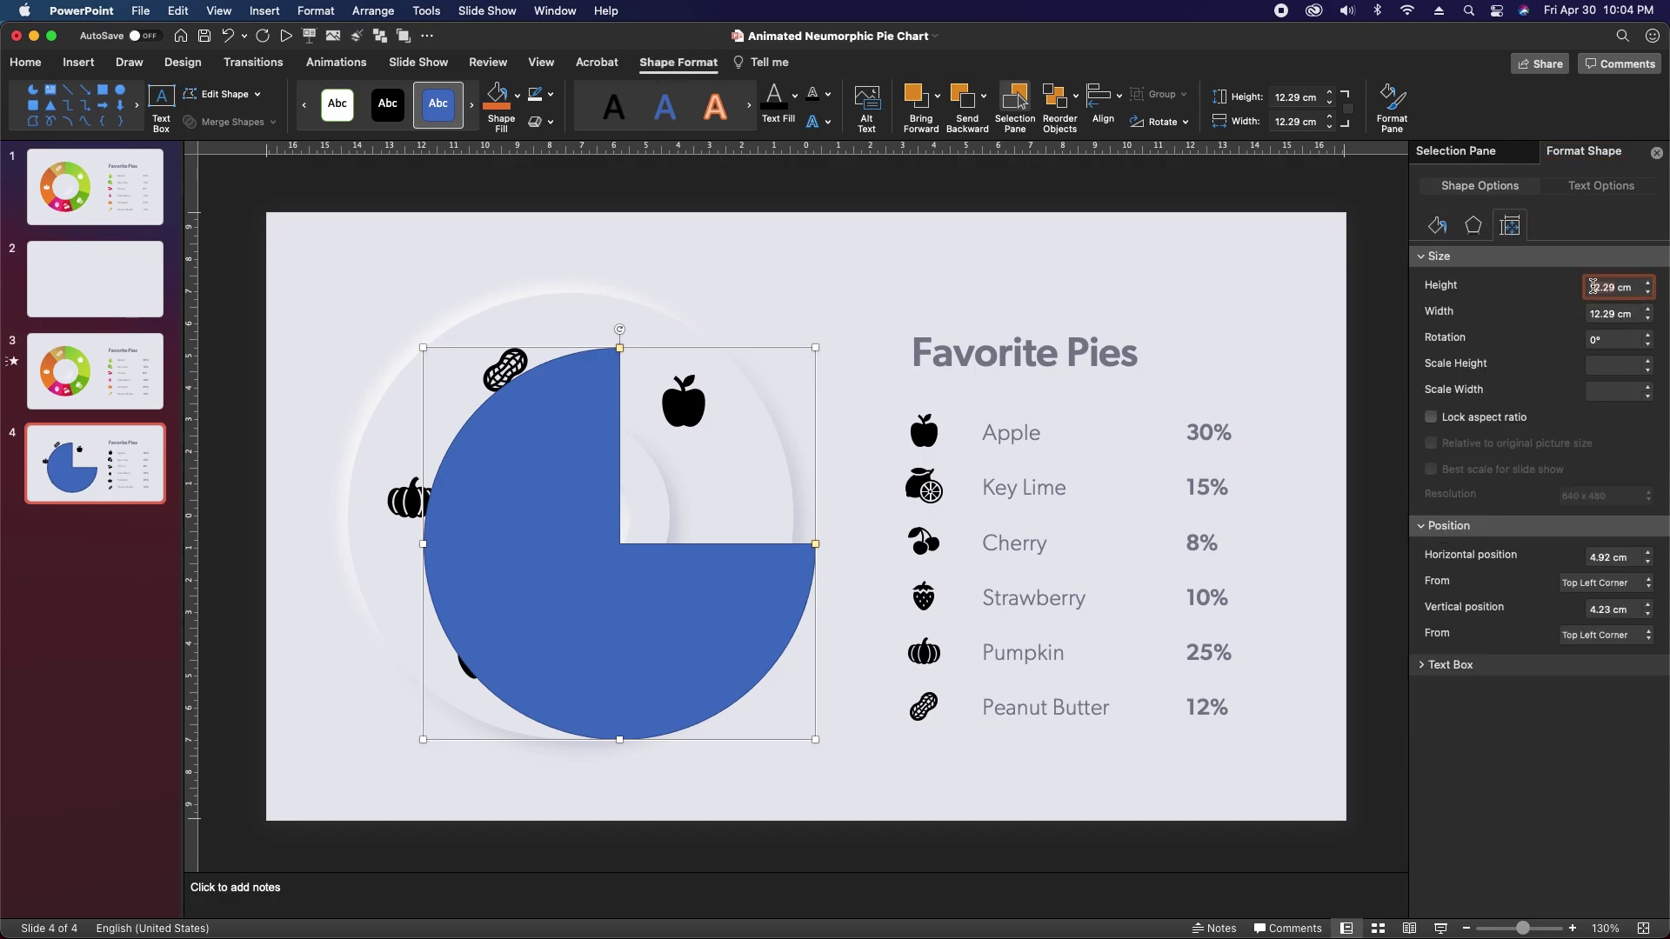
pyautogui.doubleClick(1591, 287)
pyautogui.write('12.5')
pyautogui.press('Tab')
pyautogui.write('12.5')
pyautogui.press('Return')
pyautogui.click(1431, 418)
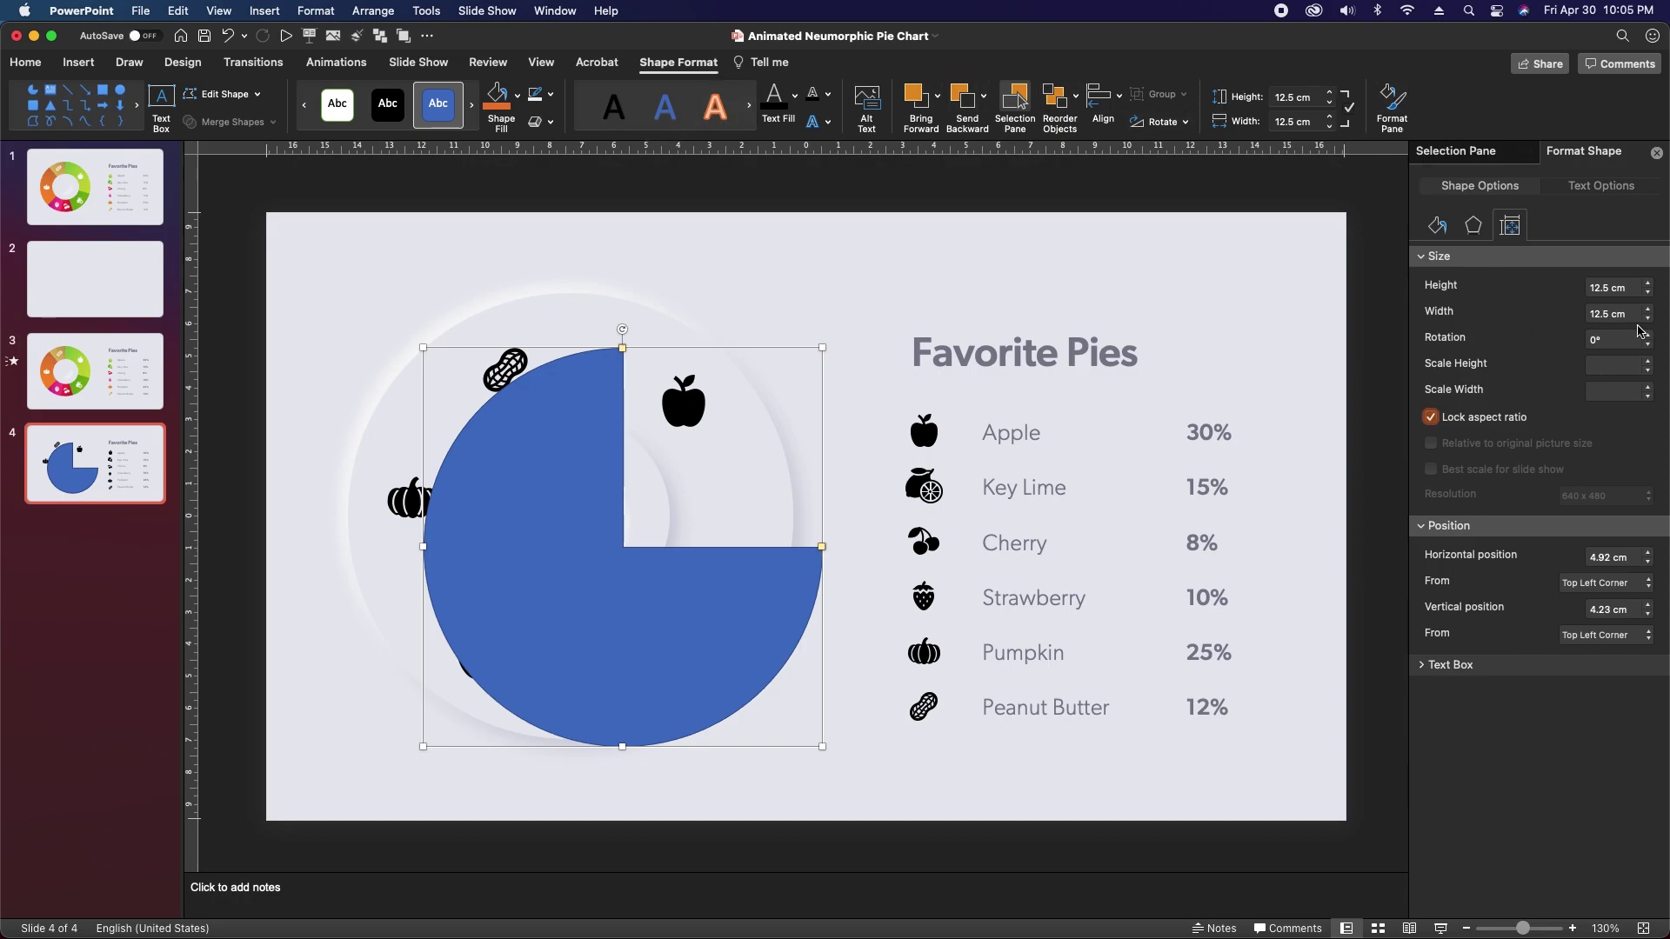
pyautogui.click(1589, 309)
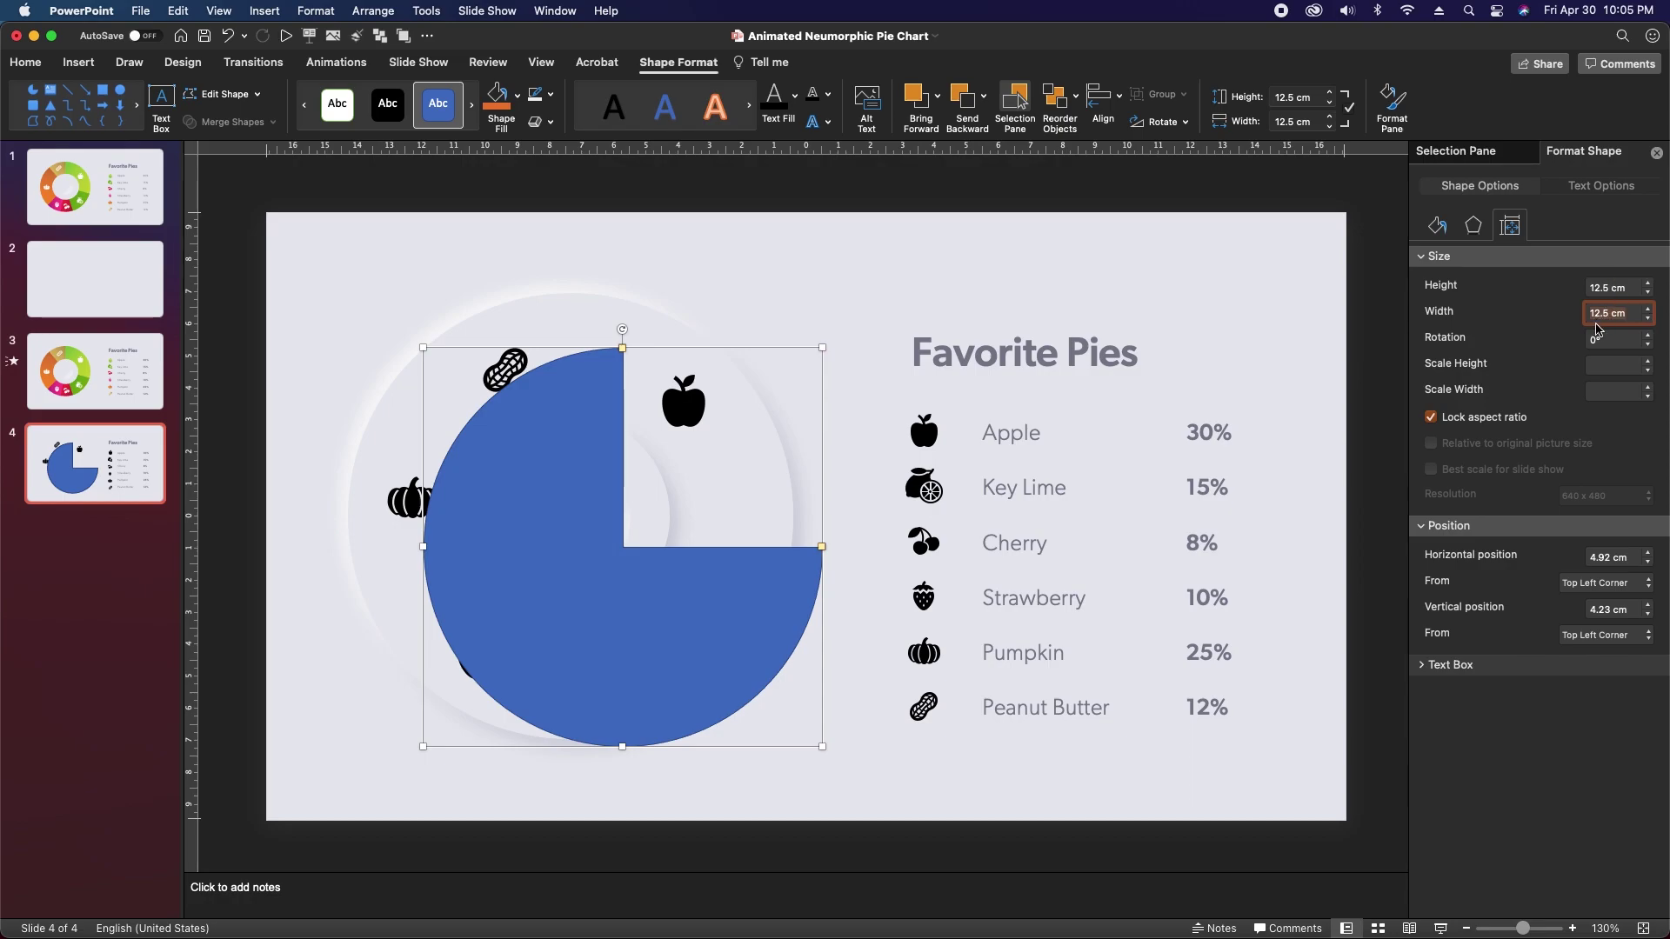
# Remove the pie's outline and centre it on the ring
pyautogui.click(1437, 225)
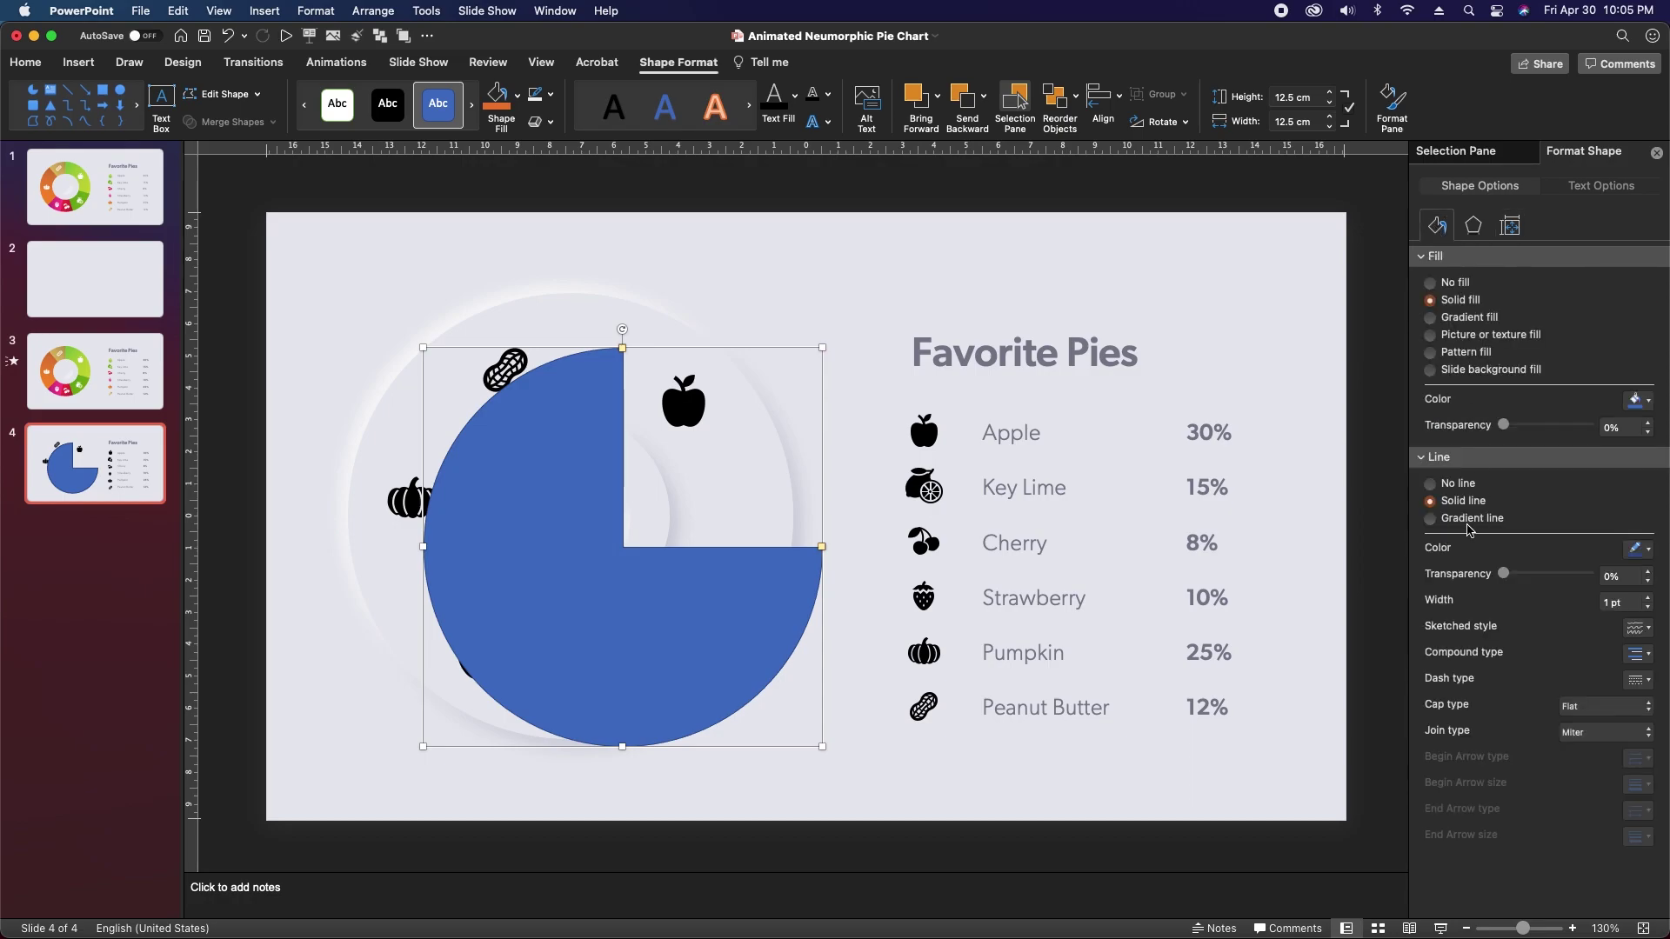
pyautogui.click(1430, 484)
pyautogui.moveTo(672, 591); pyautogui.dragTo(624, 563)
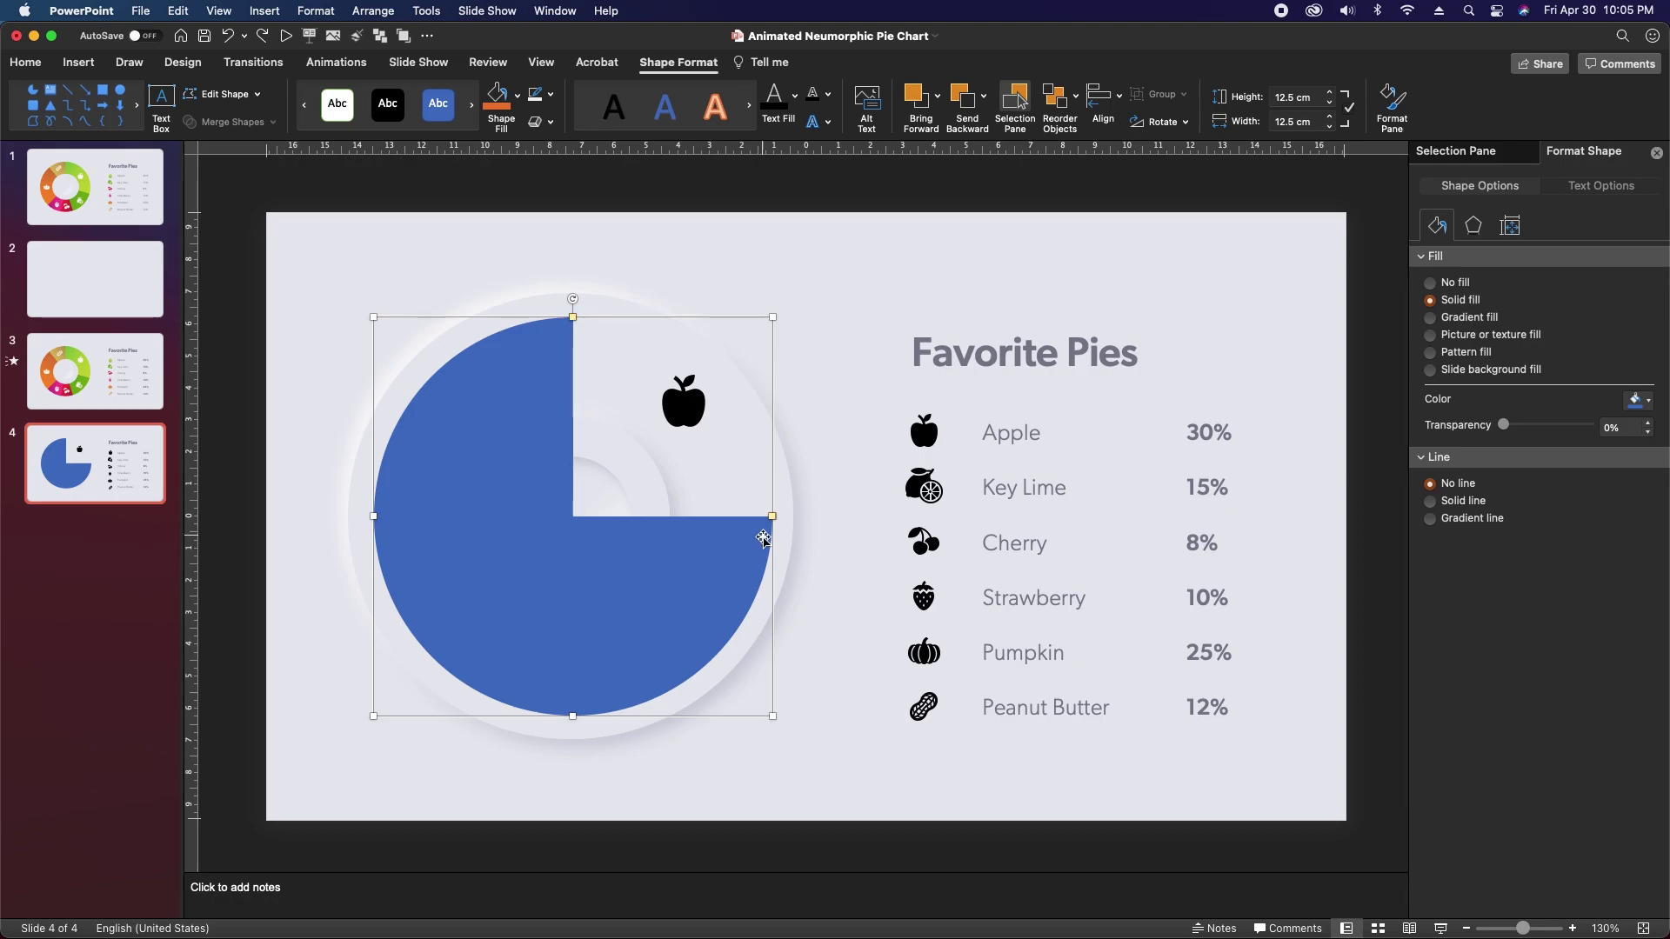
# Narrow the pie to a wedge ending at the key lime, send it backward, and apply gradient fill
pyautogui.moveTo(773, 517); pyautogui.dragTo(779, 576)
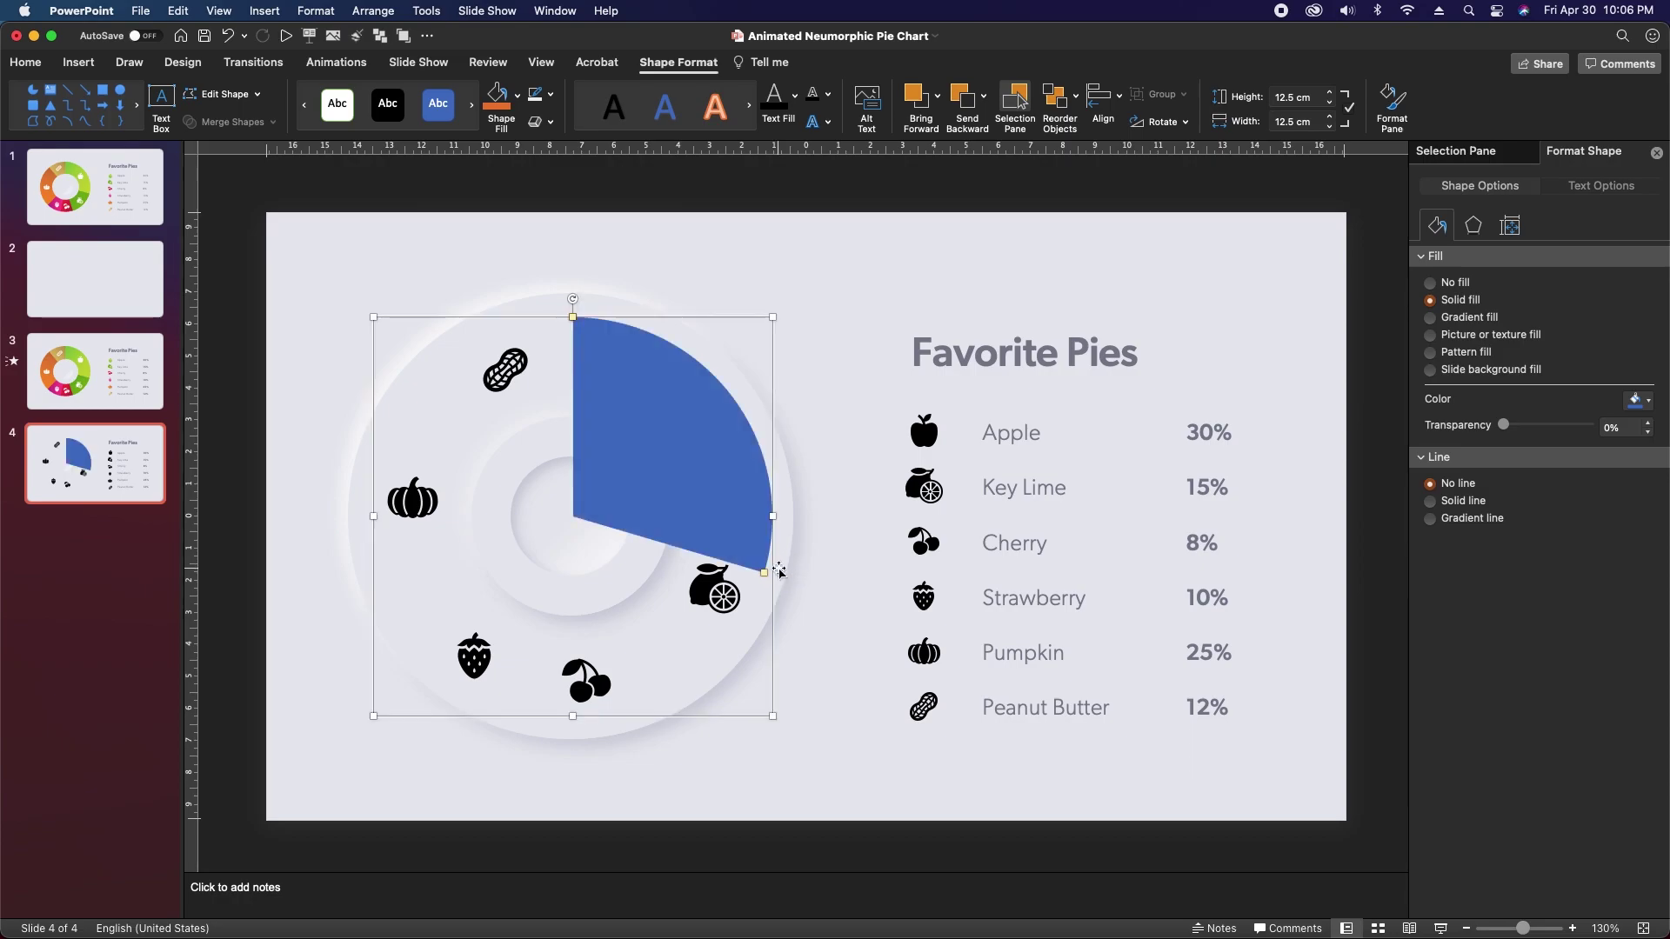
pyautogui.click(964, 103)
pyautogui.click(964, 104)
pyautogui.click(1436, 228)
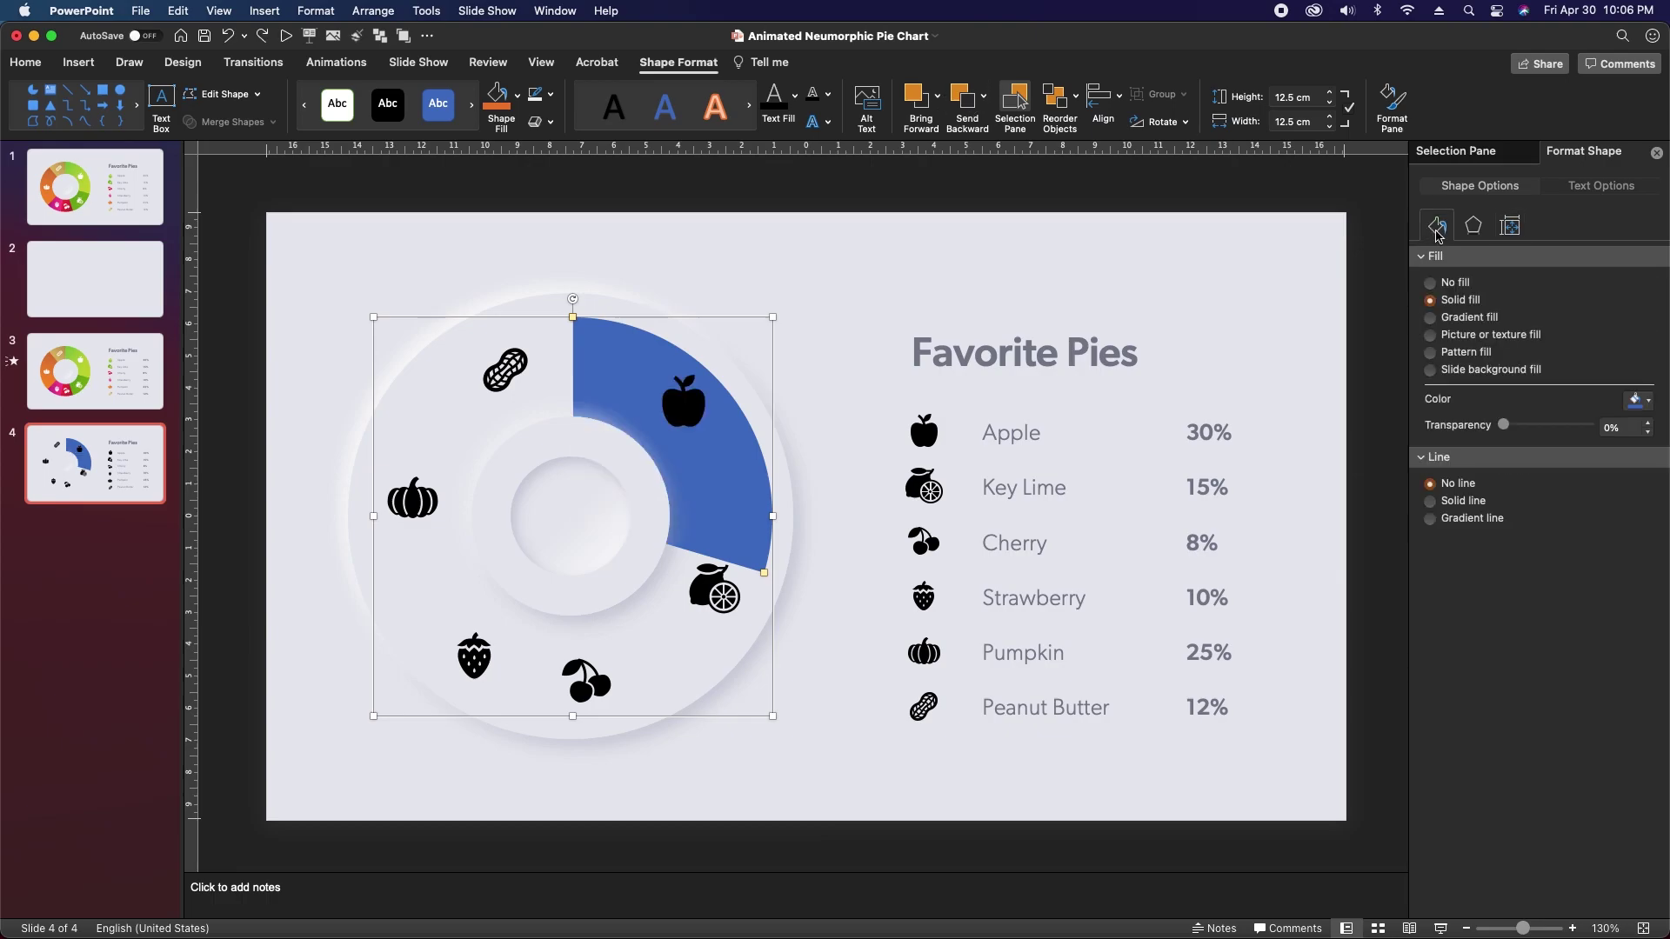
pyautogui.click(1433, 319)
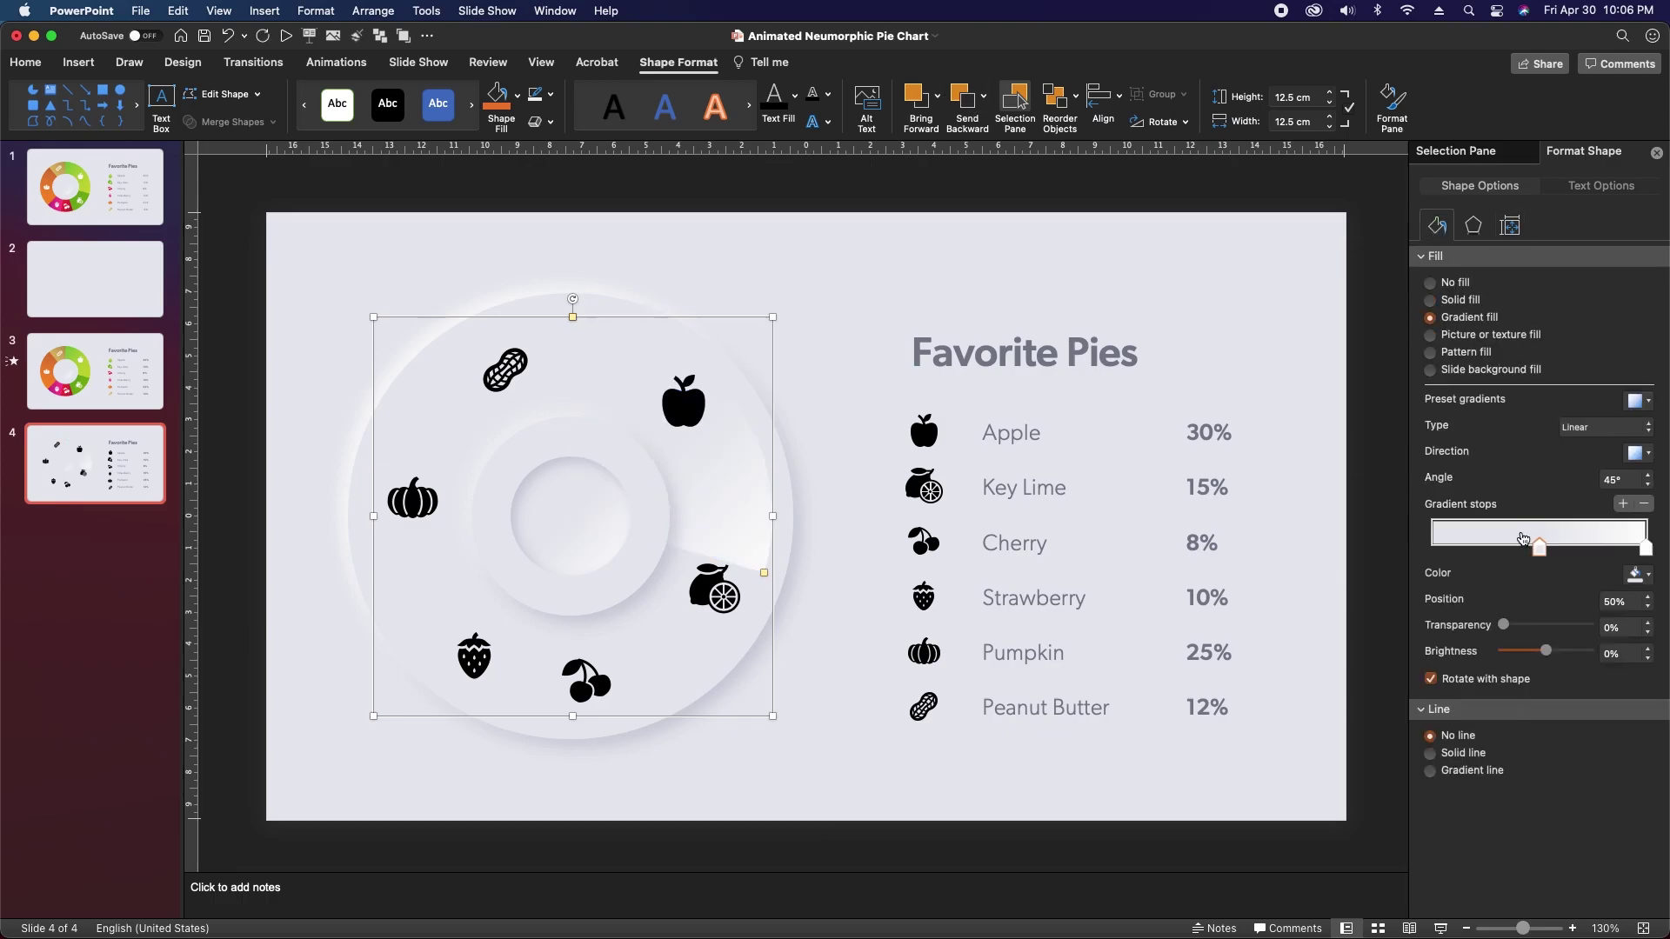
# Move a gradient stop to 0% and colour the first stop green (76c13d)
pyautogui.moveTo(1539, 548); pyautogui.dragTo(1397, 569)
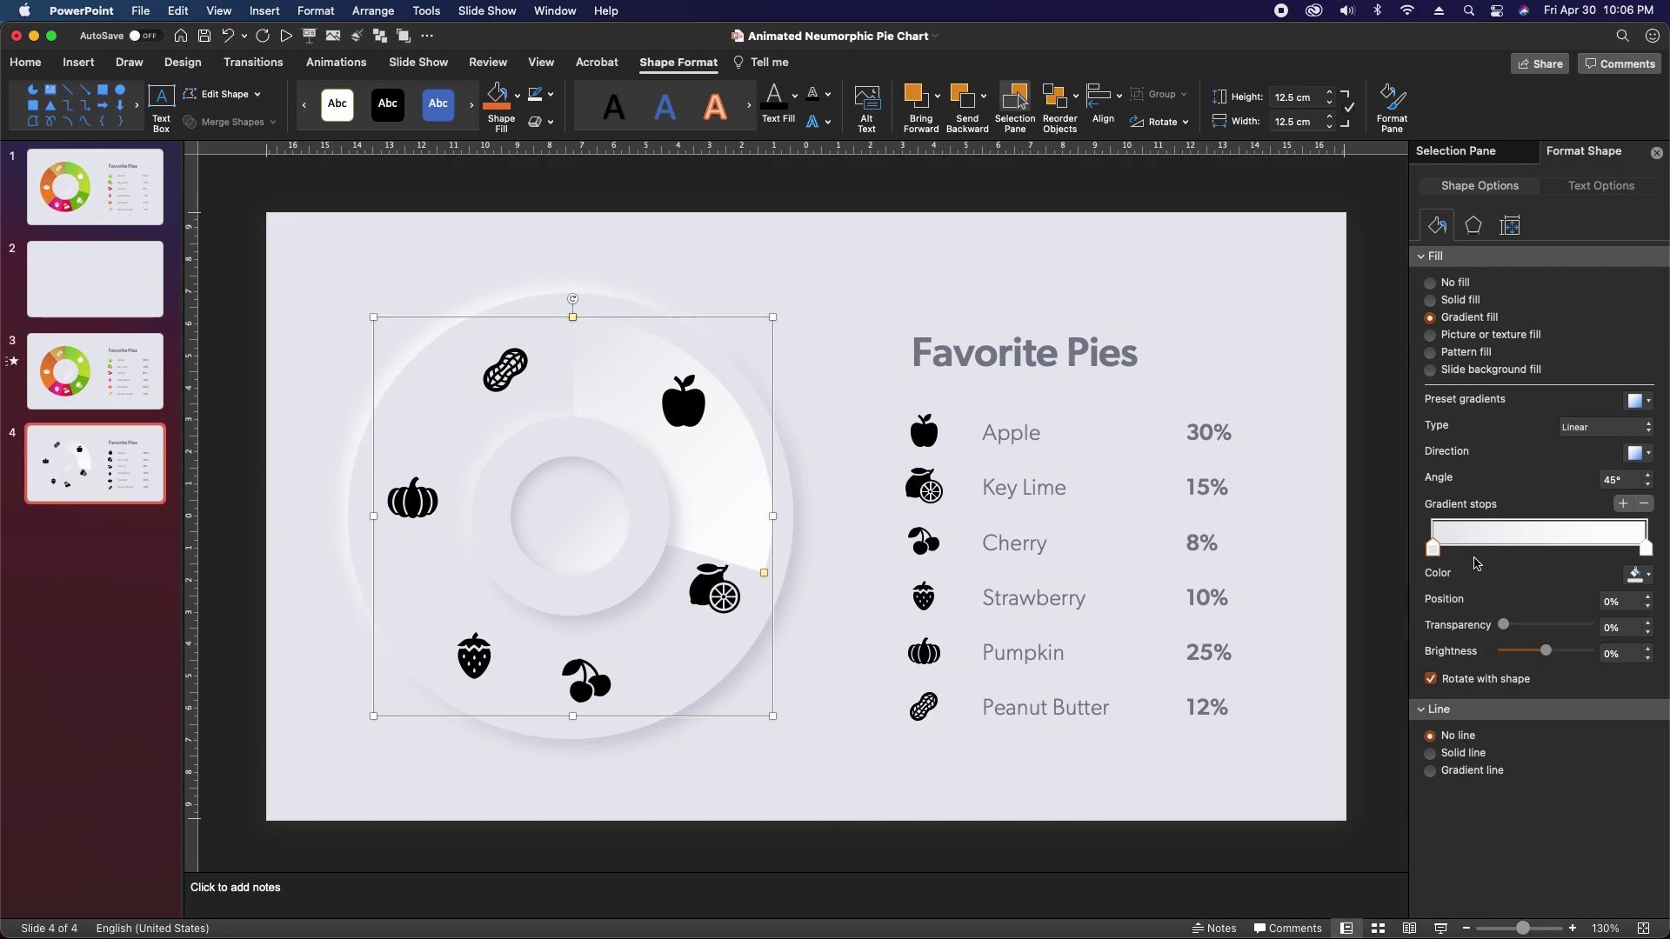
pyautogui.click(1637, 574)
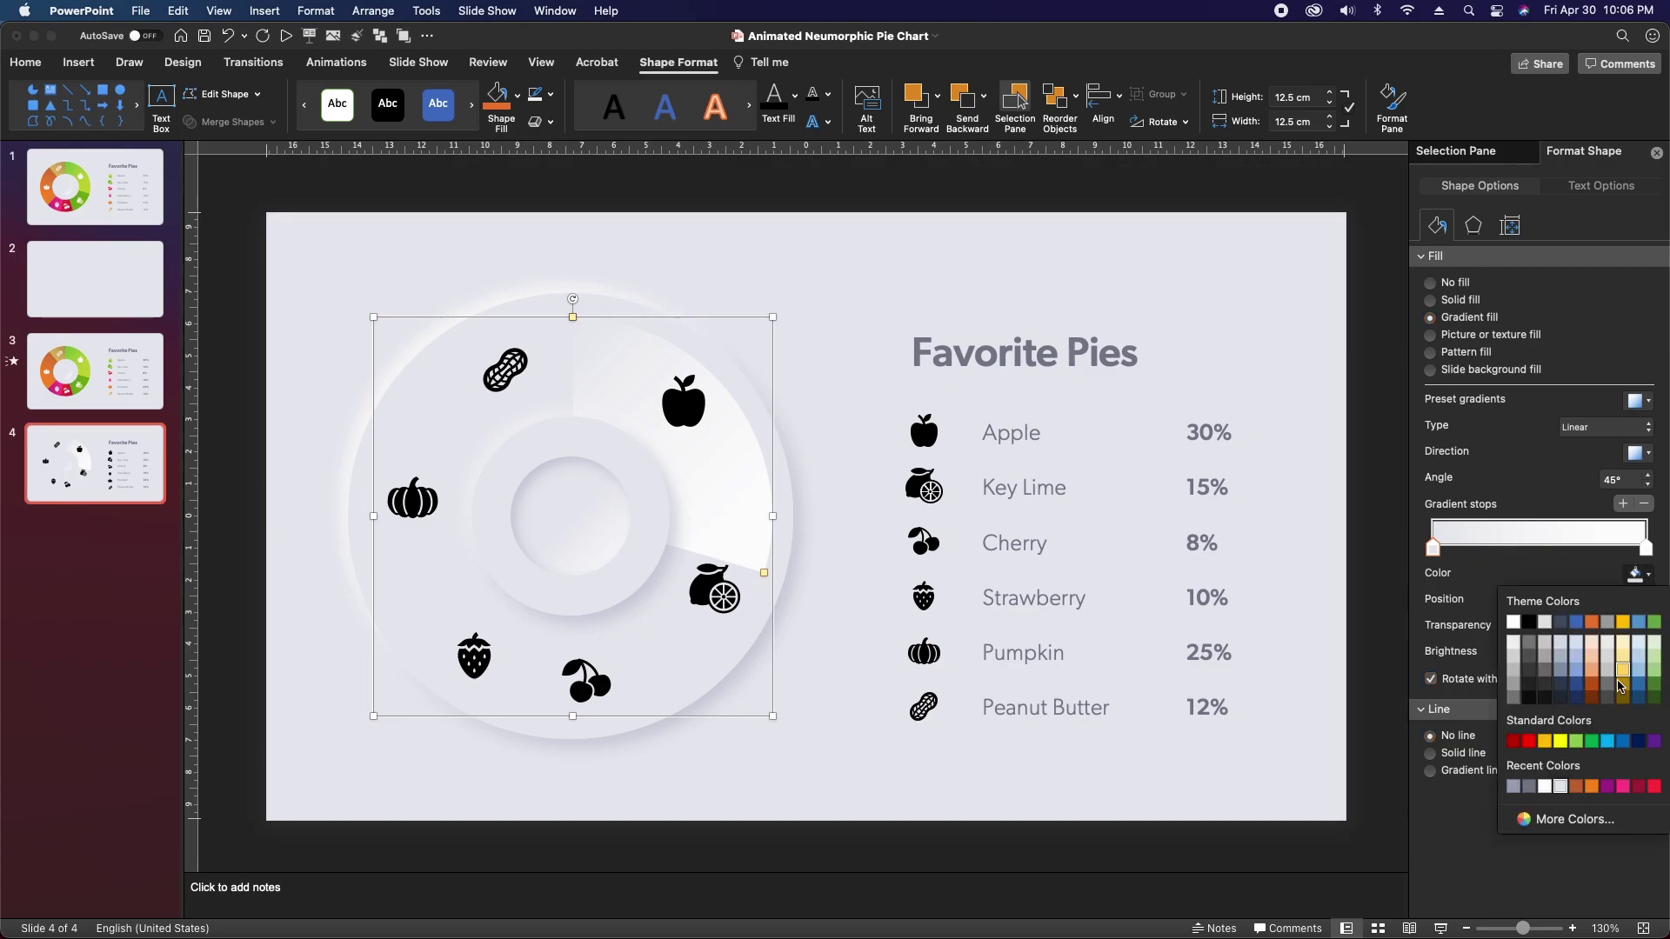
pyautogui.click(1599, 818)
pyautogui.write('76c13d')
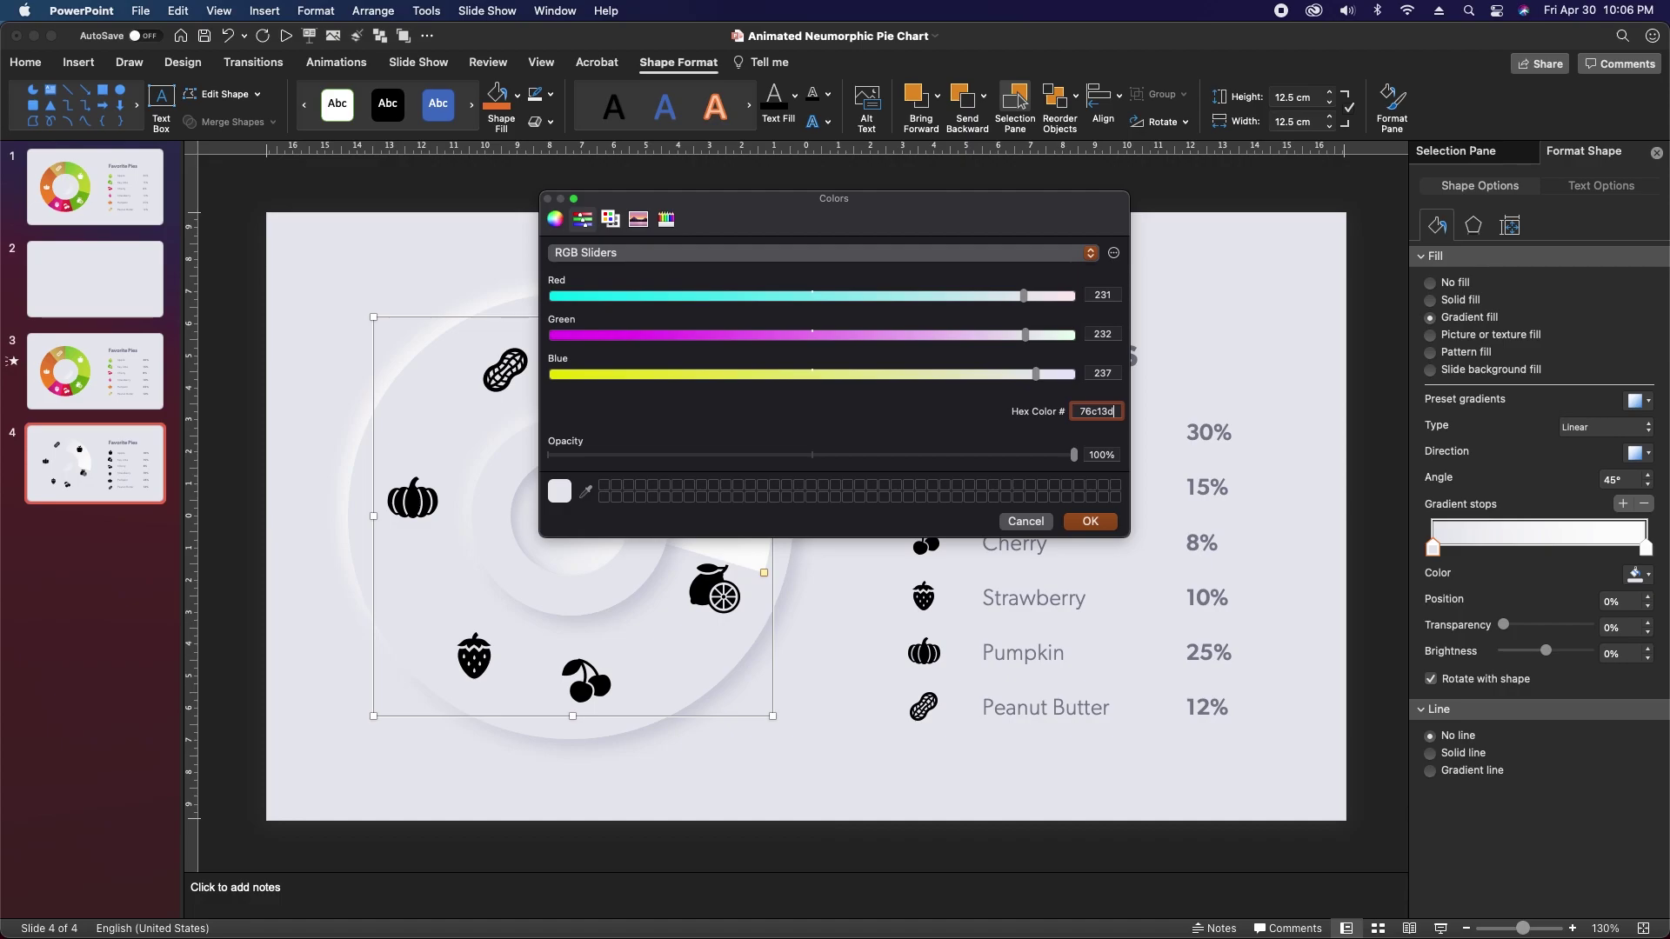
pyautogui.press('Return')
# Colour the end stop yellow-green and give the legend's apple icon a gradient fill
pyautogui.click(1646, 550)
pyautogui.click(1637, 574)
pyautogui.click(1589, 824)
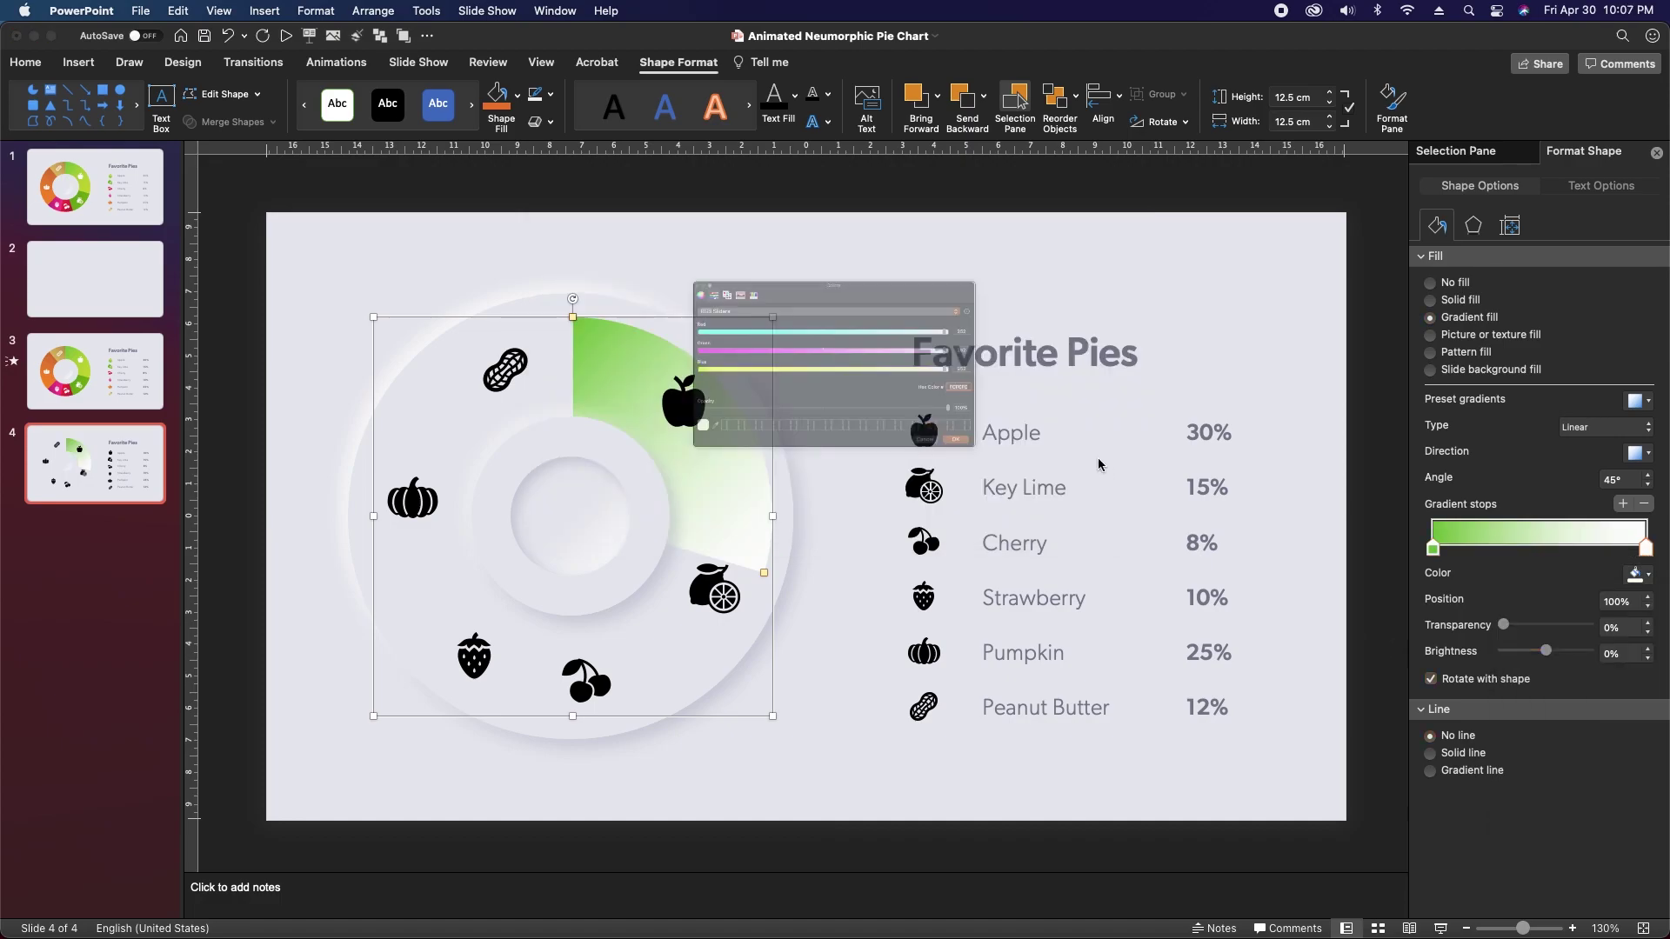
pyautogui.write('c7d52f')
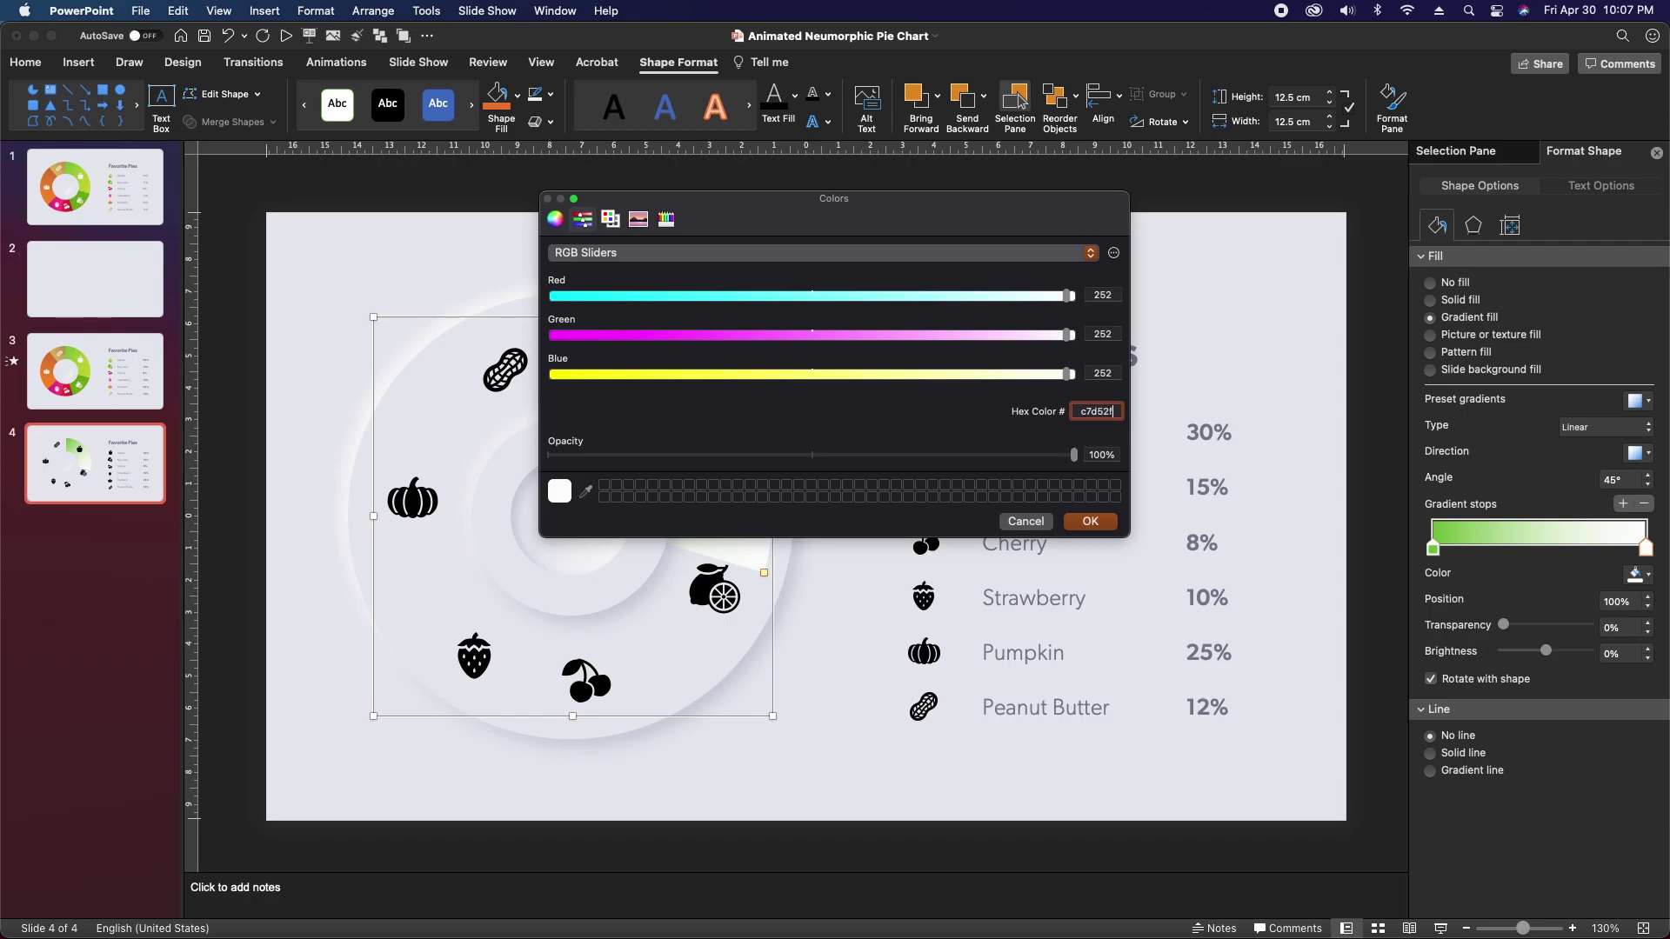
pyautogui.press('Return')
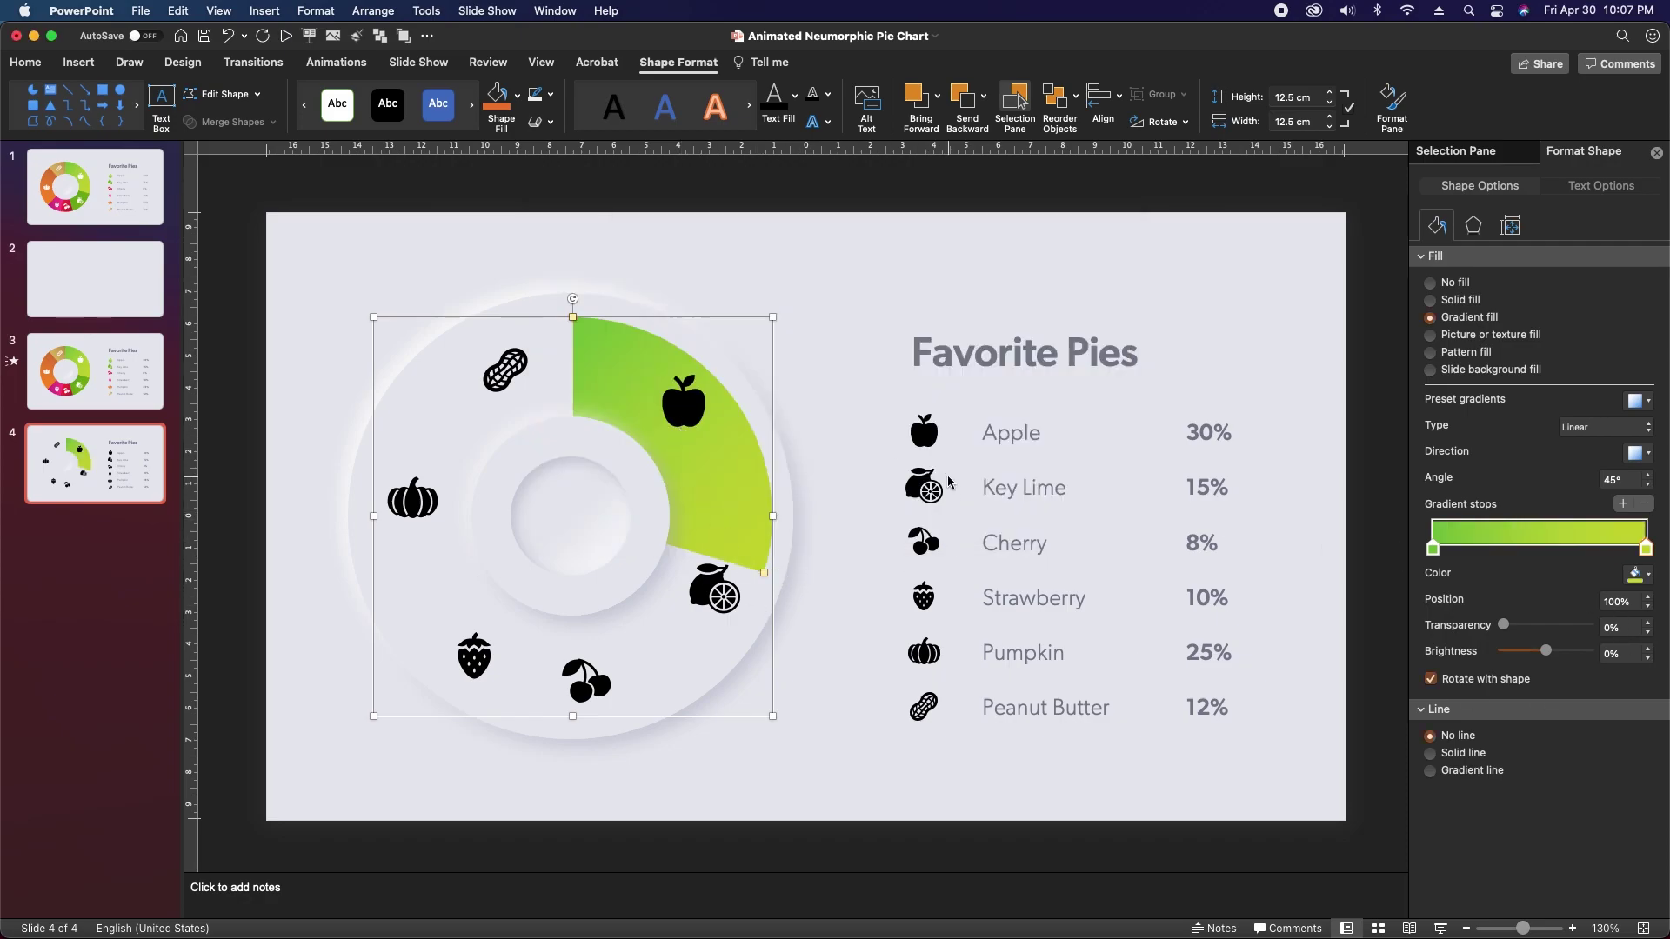
pyautogui.click(929, 435)
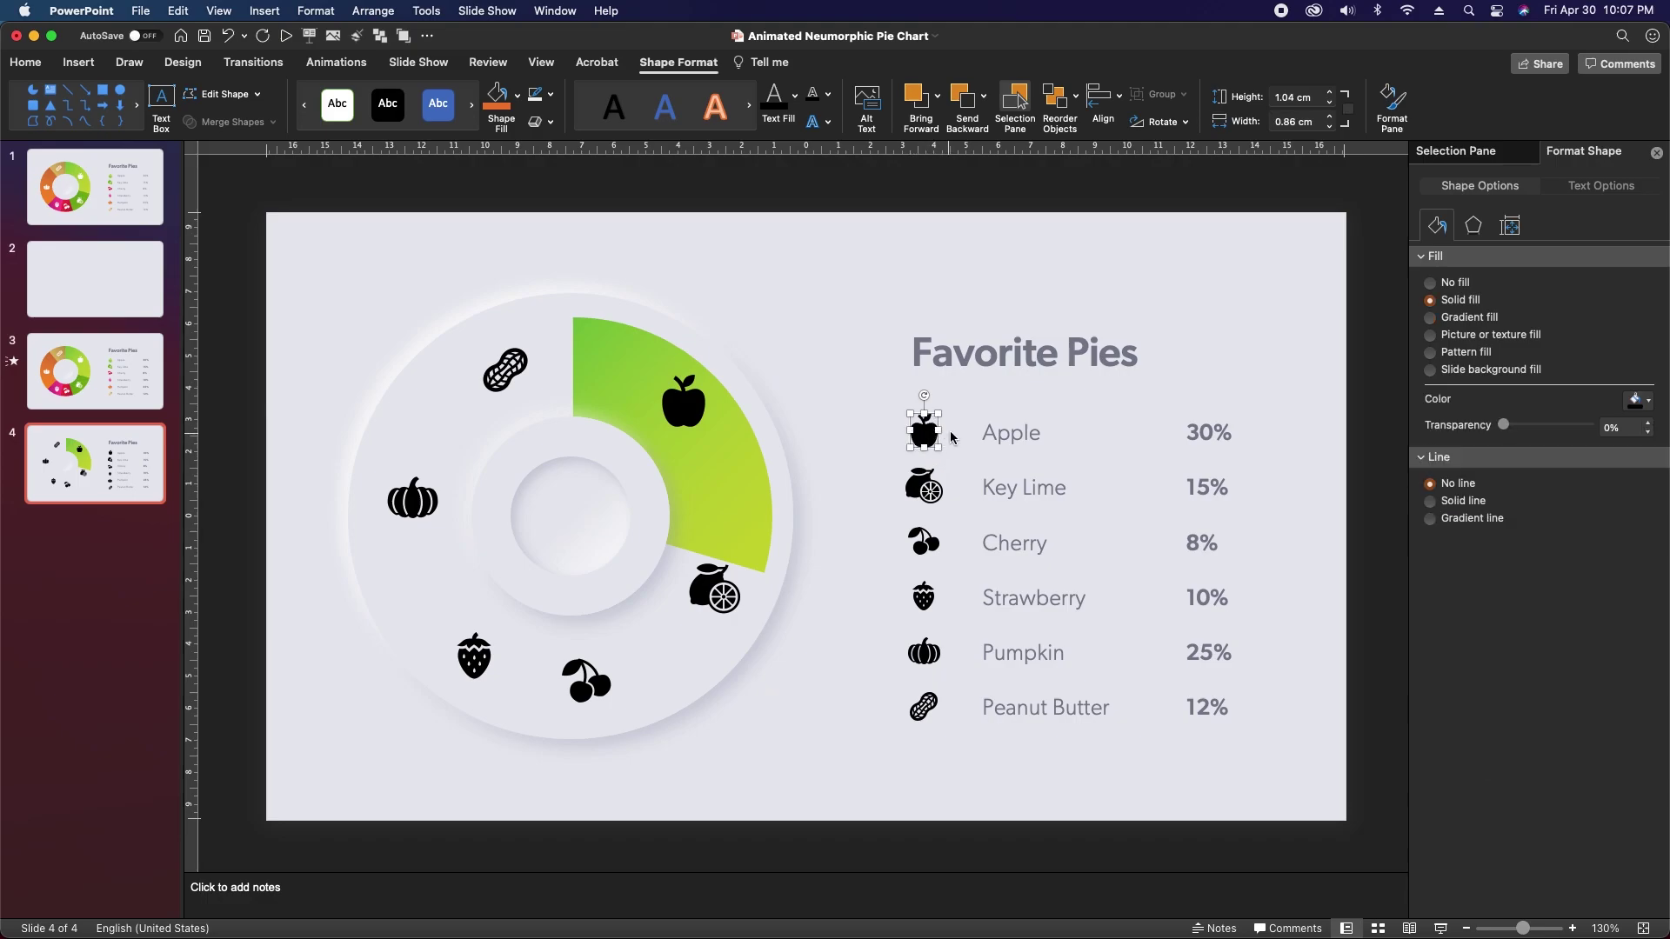
pyautogui.click(1431, 319)
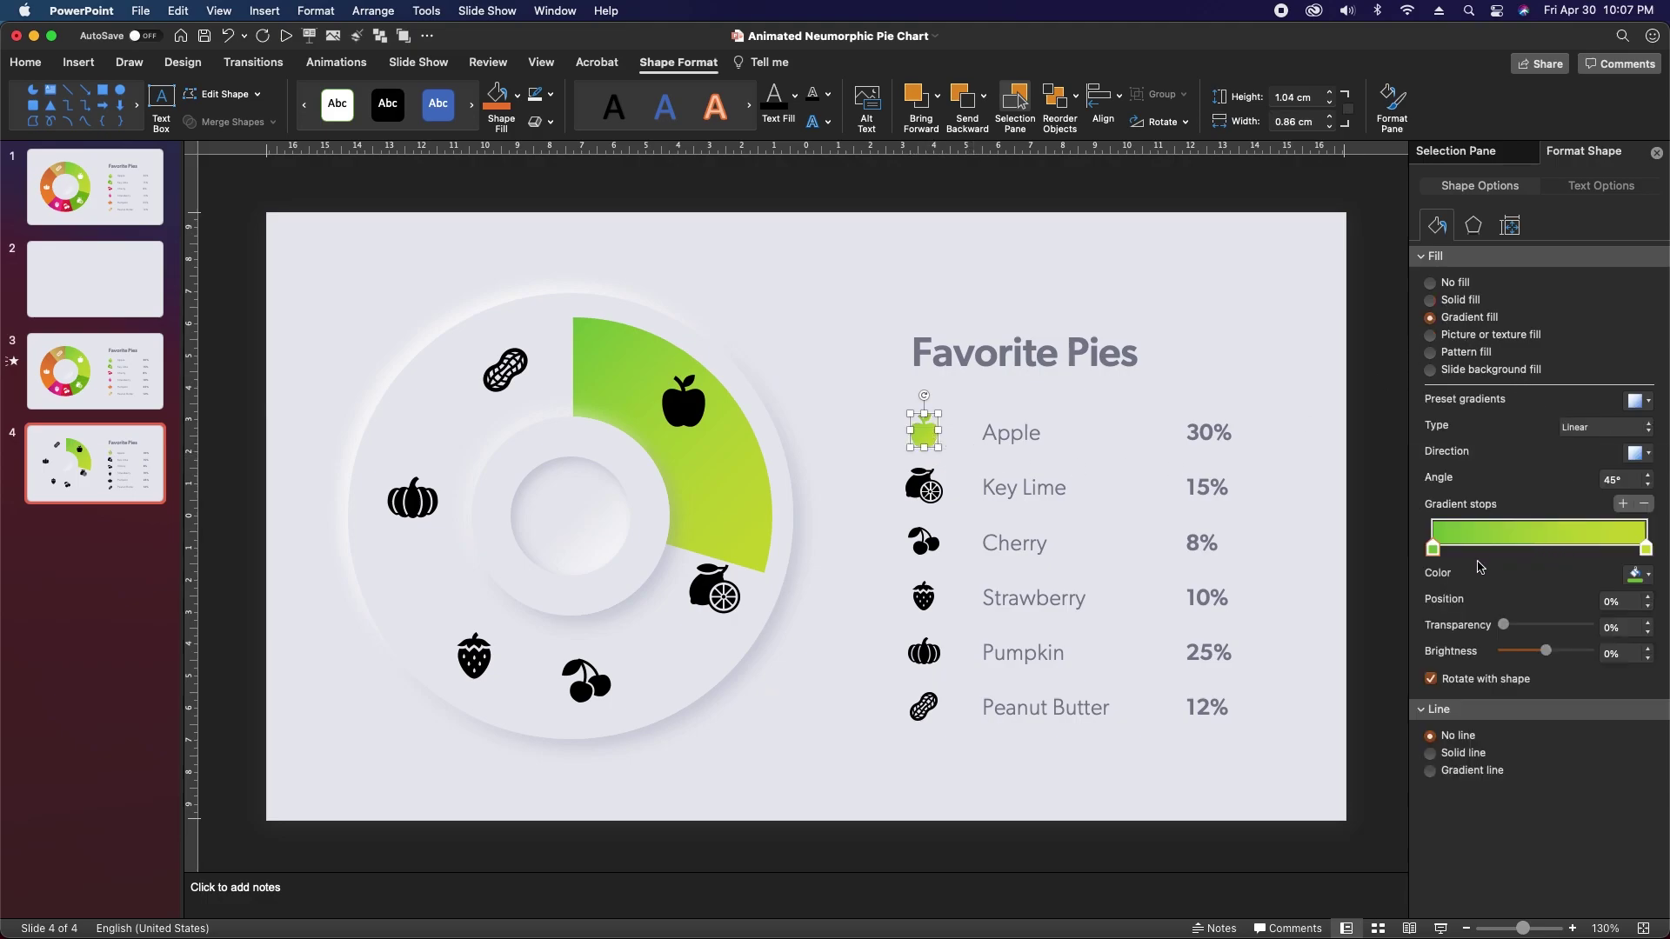